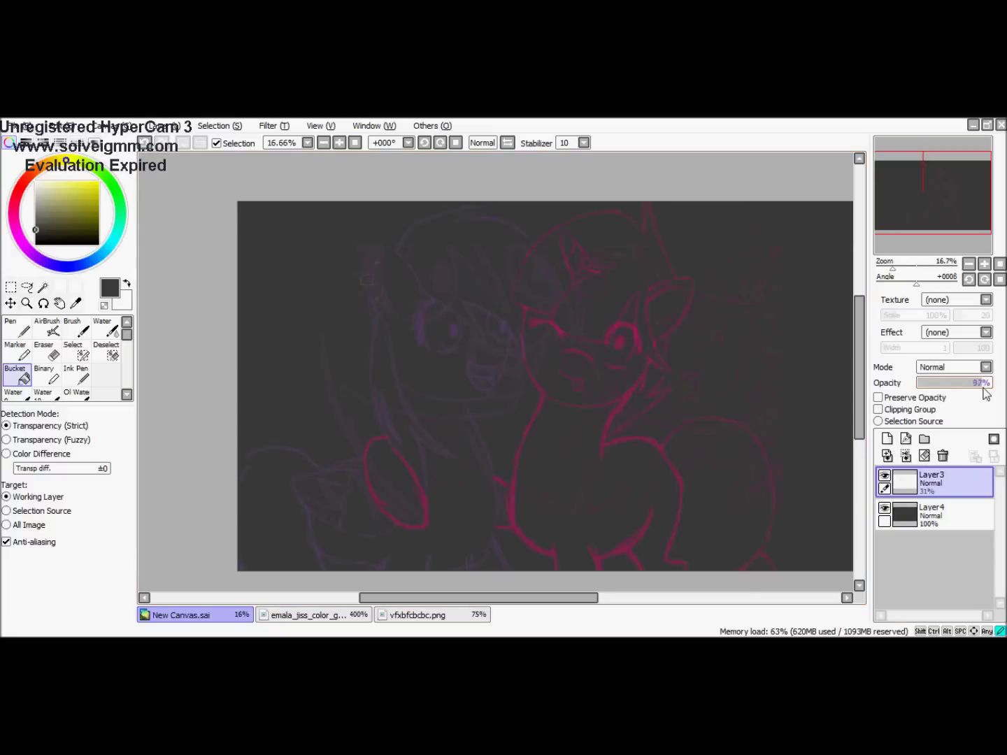
Add a new layer above the sketch layer and lower the sketch layer's opacity to about 41%
left_click(887, 438)
scroll(514, 381, "up", 2)
left_click(920, 516)
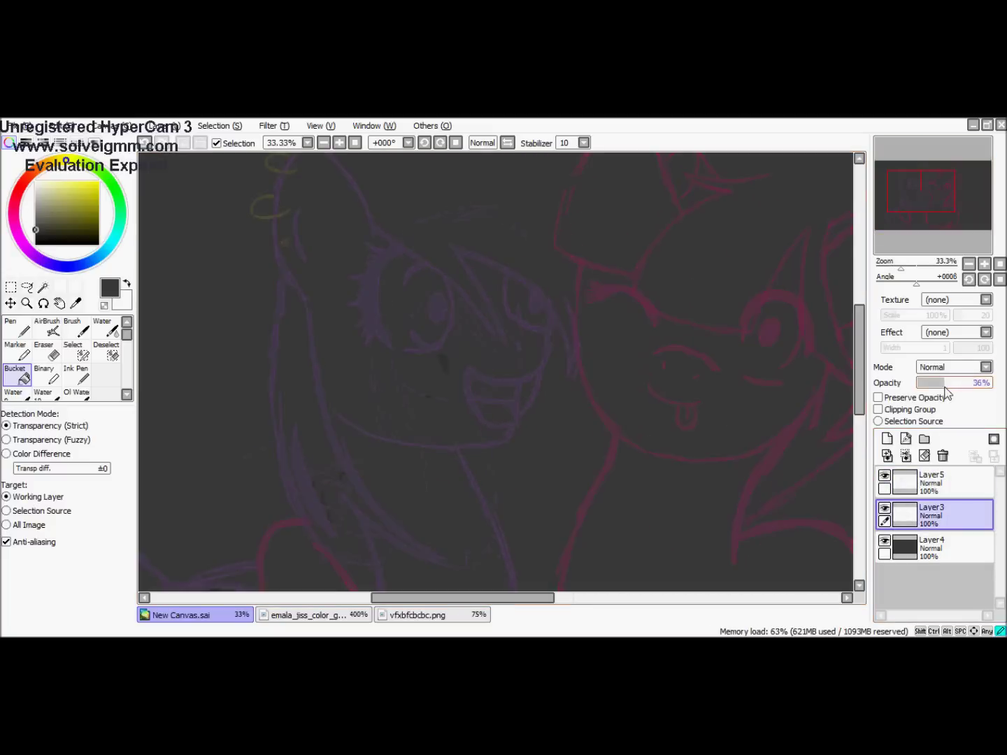
Refill the Layer4 background with a near-black colour
left_click(930, 548)
key("ctrl+z")
scroll(428, 344, "down", 1)
left_click(406, 321, "alt")
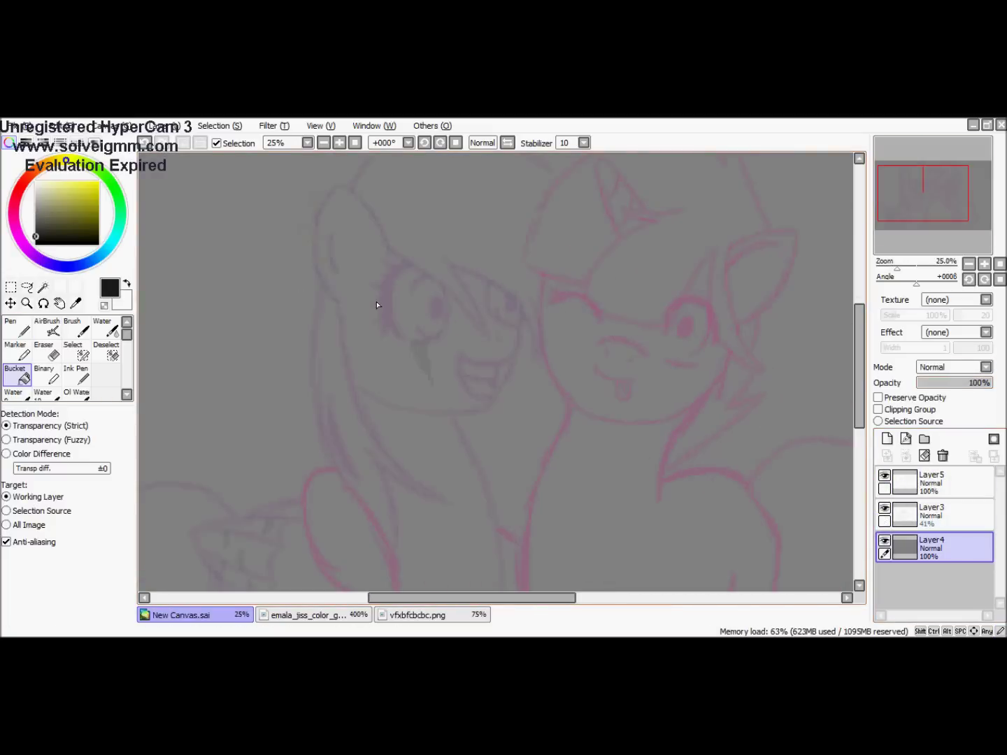
left_click(381, 303)
Move the sketch layer above Layer5 at 36% opacity and pick white from the emala_jiss colour guide for painting on Layer5
left_click(886, 486)
left_click_drag(930, 516, 930, 482)
left_click(930, 516)
left_click(308, 614)
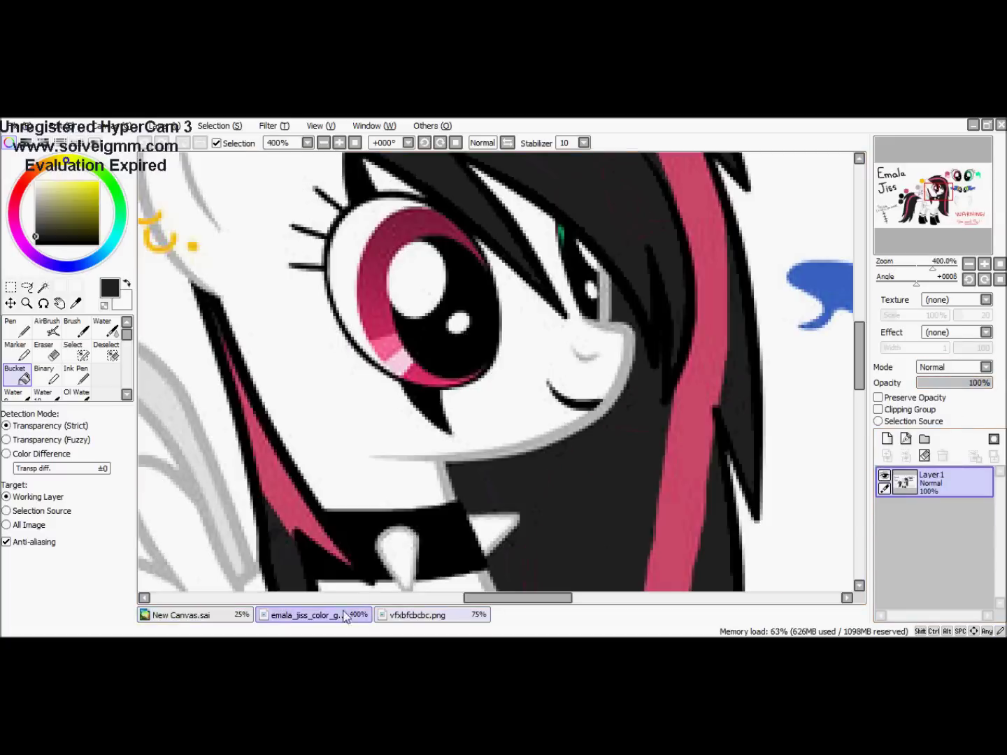
left_click(183, 615)
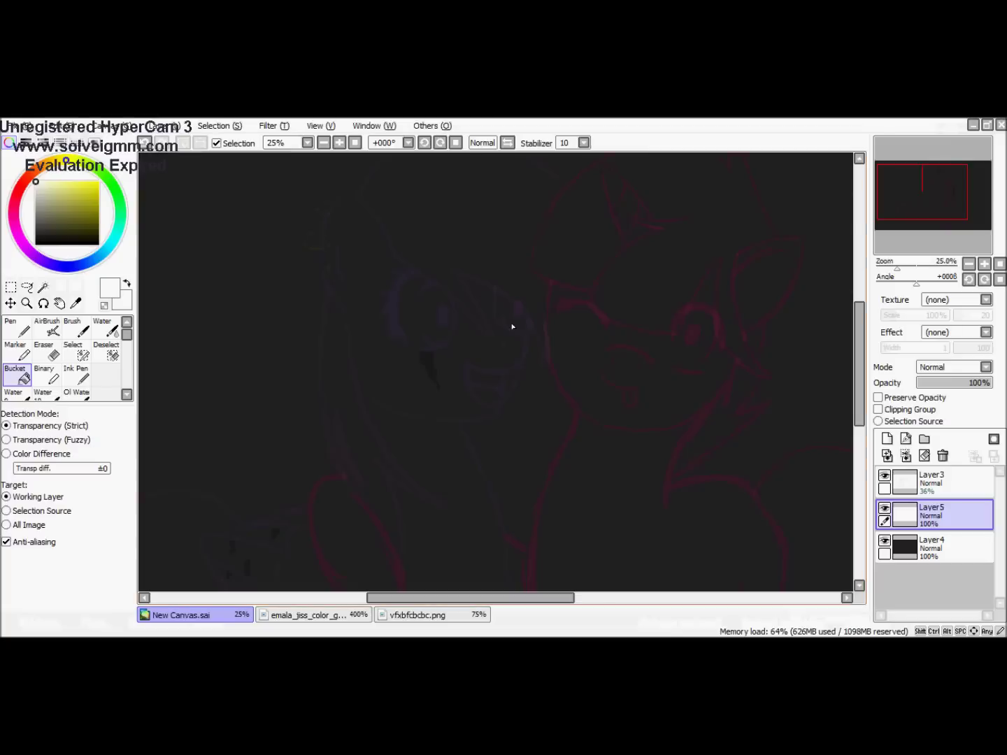
With a size 80 Pen and stabilizer S-7, paint the white cheek patch and outline the left pony's ear and forehead
scroll(513, 328, "up", 1)
key("n")
mouse_move(404, 350)
left_mouse_down()
mouse_move(370, 315)
mouse_move(322, 359)
mouse_move(333, 447)
left_mouse_up()
left_click_drag(922, 179, 918, 170)
left_click(61, 581)
left_click(583, 142)
left_click(569, 401)
left_click_drag(385, 300, 529, 429)
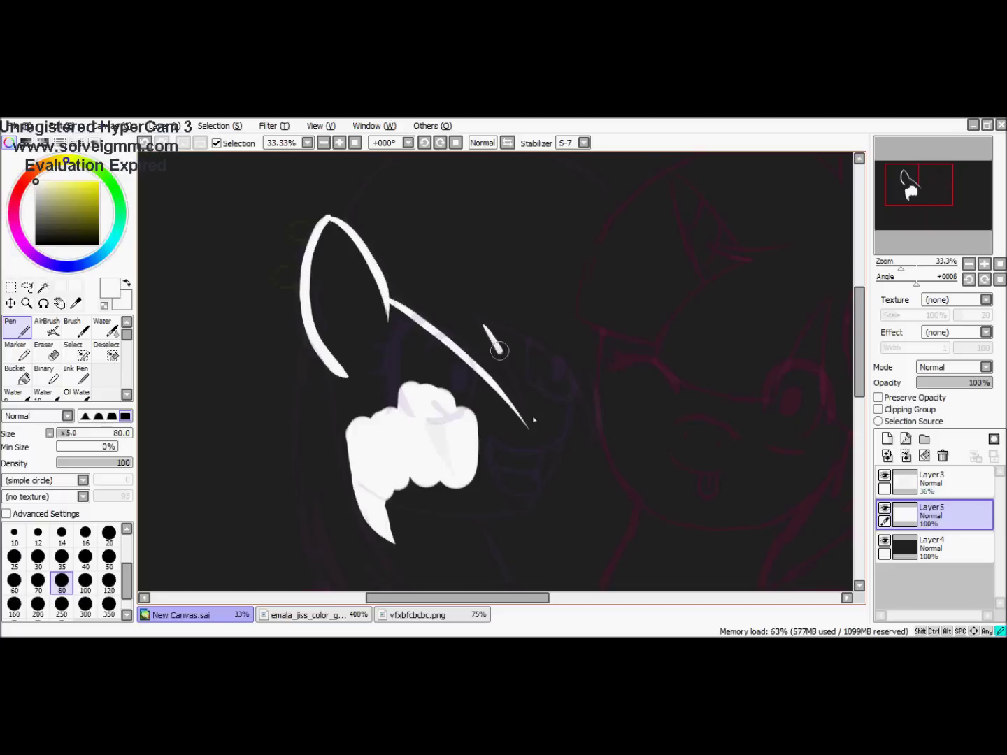
Outline the left pony's muzzle, jaw, chest and front leg in white down to the canvas edge
left_click_drag(918, 184, 919, 190)
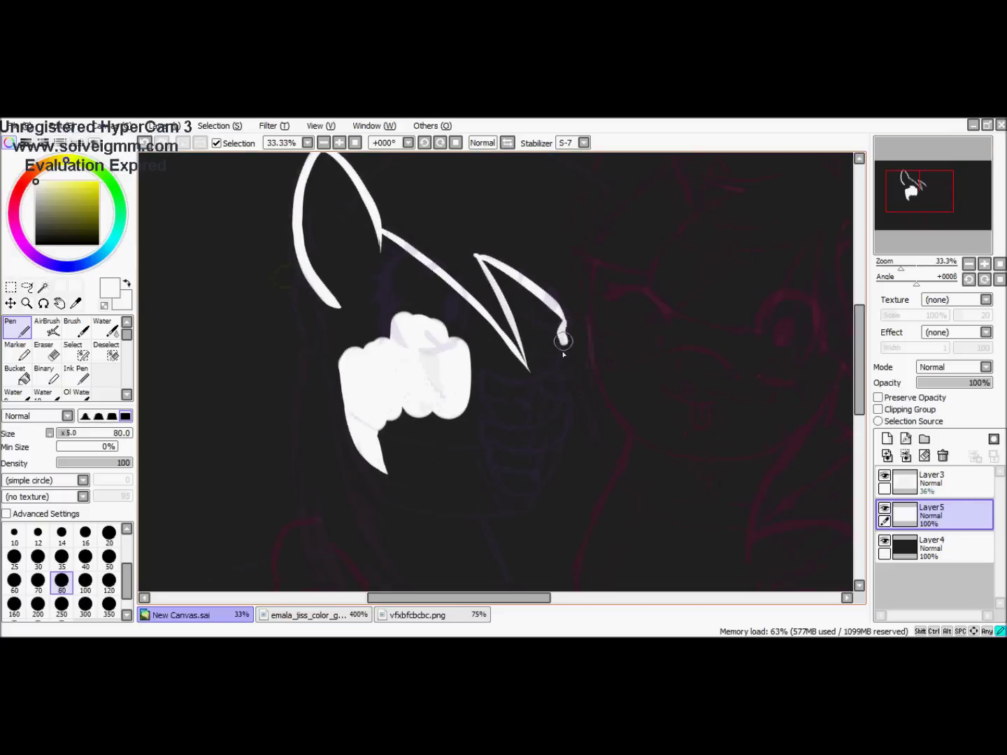
scroll(829, 245, "down", 5)
mouse_move(488, 227)
left_mouse_down()
mouse_move(550, 444)
mouse_move(489, 579)
left_mouse_up()
scroll(538, 316, "down", 3)
left_click_drag(908, 207, 890, 199)
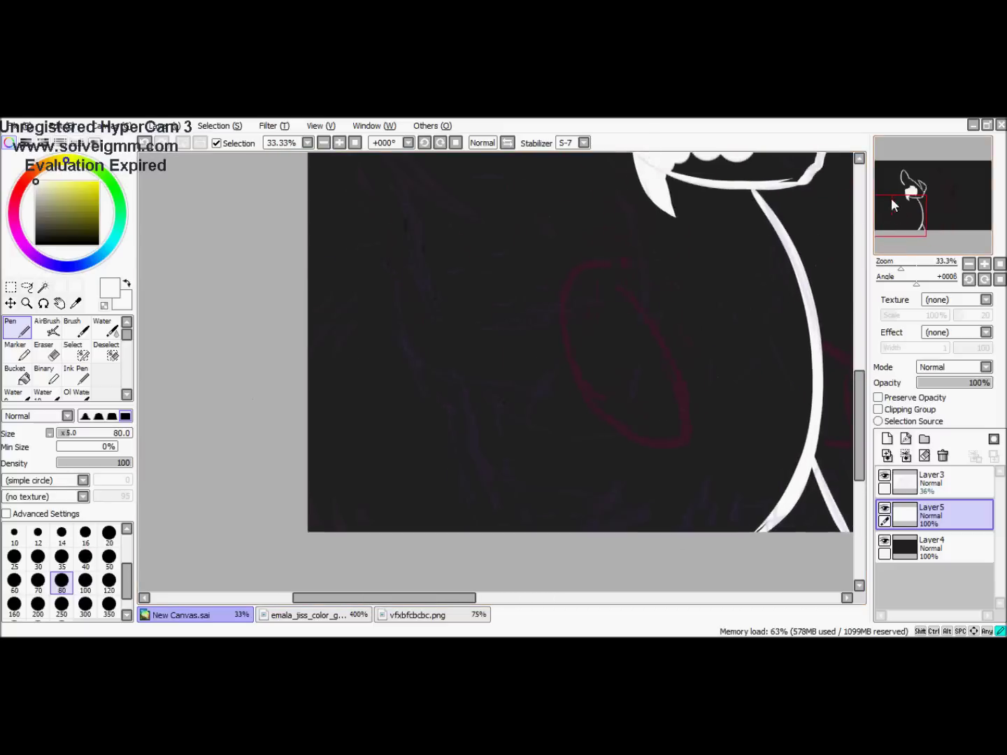
Outline the left pony's rear, wing, back and neck in white, joining them to the head
left_click_drag(439, 414, 483, 530)
left_click_drag(411, 354, 529, 441)
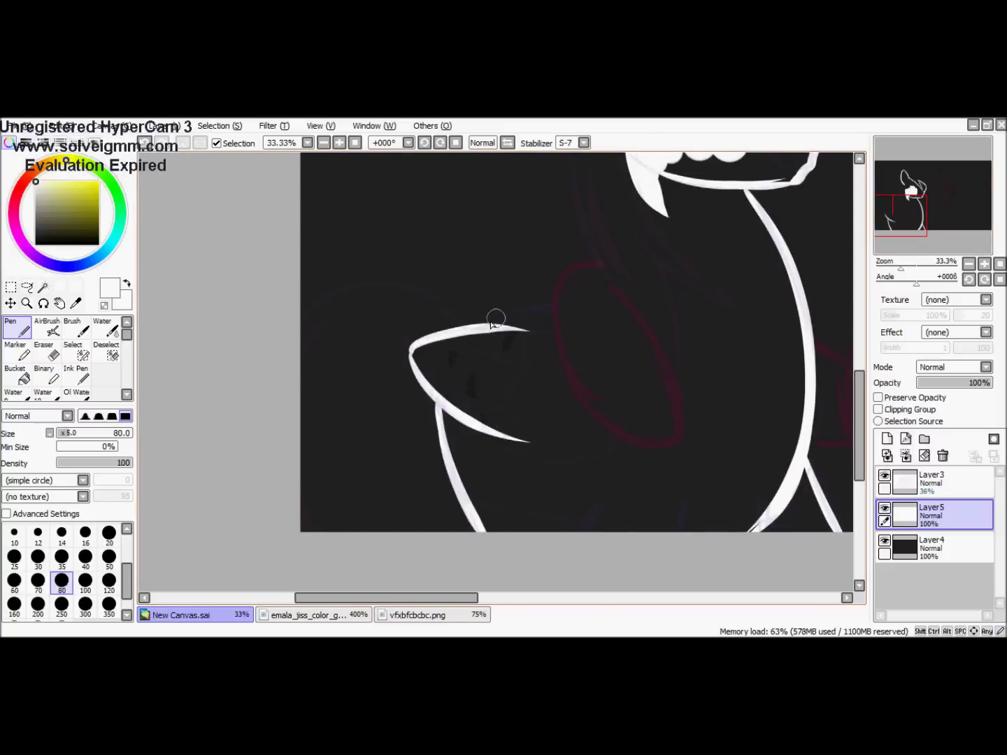
scroll(493, 322, "right", 3)
scroll(449, 381, "up", 2)
left_click_drag(450, 381, 513, 345)
scroll(518, 318, "up", 3)
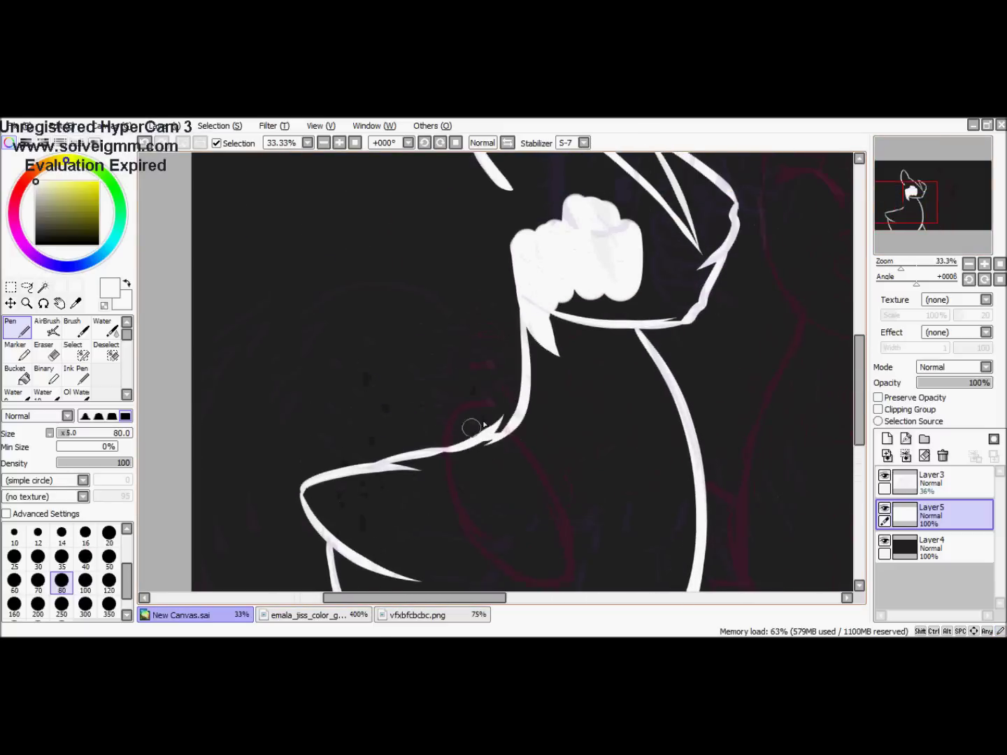
Bucket-fill the outlined body and head with white, checking the silhouette with the sketch layer briefly hidden
key("b")
left_click(481, 521)
scroll(481, 520, "up", 1)
key("p")
key("b")
scroll(527, 365, "down", 3)
left_click(482, 430)
left_click(884, 475)
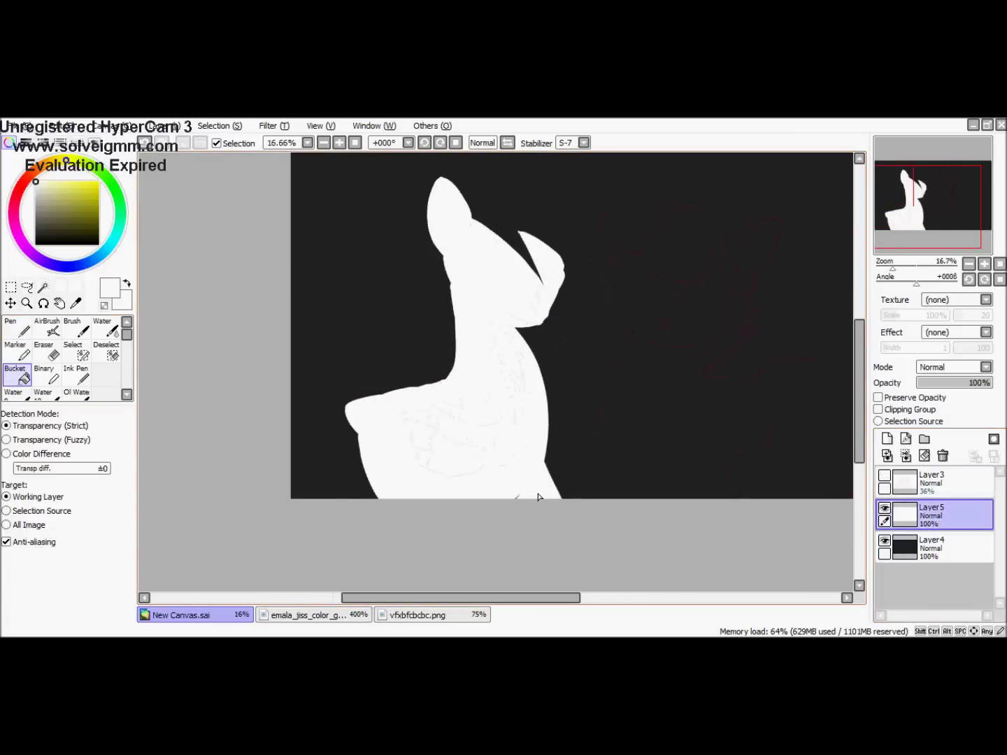
left_click(884, 476)
Smooth the white edge along the back and neck, and paint over the notch in the forehead with the Pen
scroll(434, 475, "up", 2)
key("p")
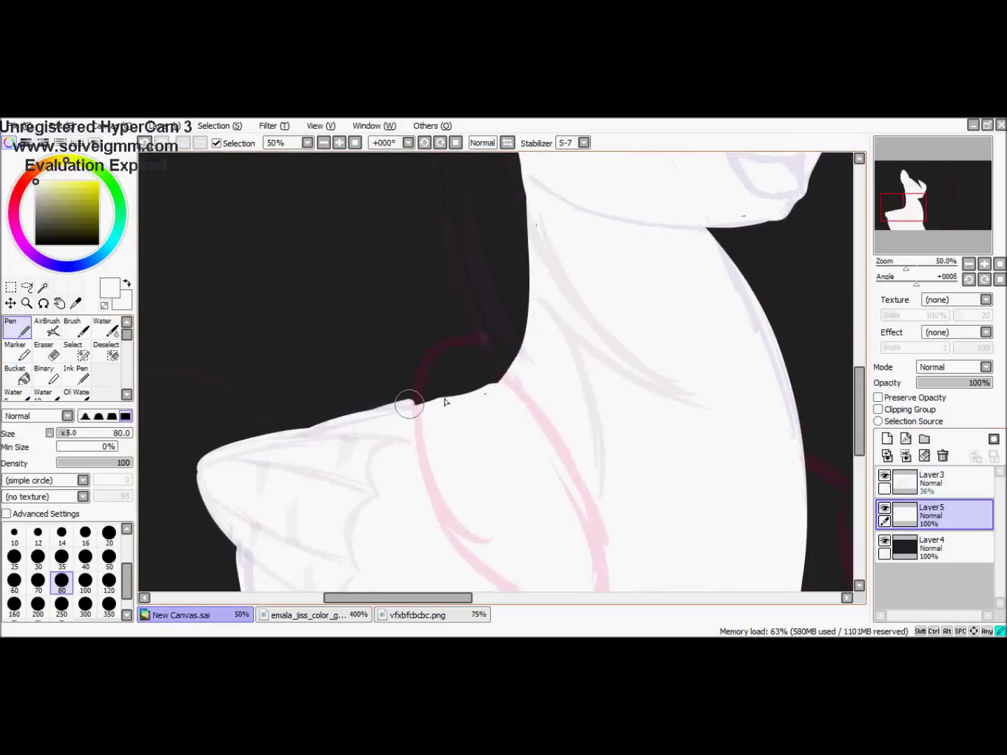
scroll(490, 397, "up", 5)
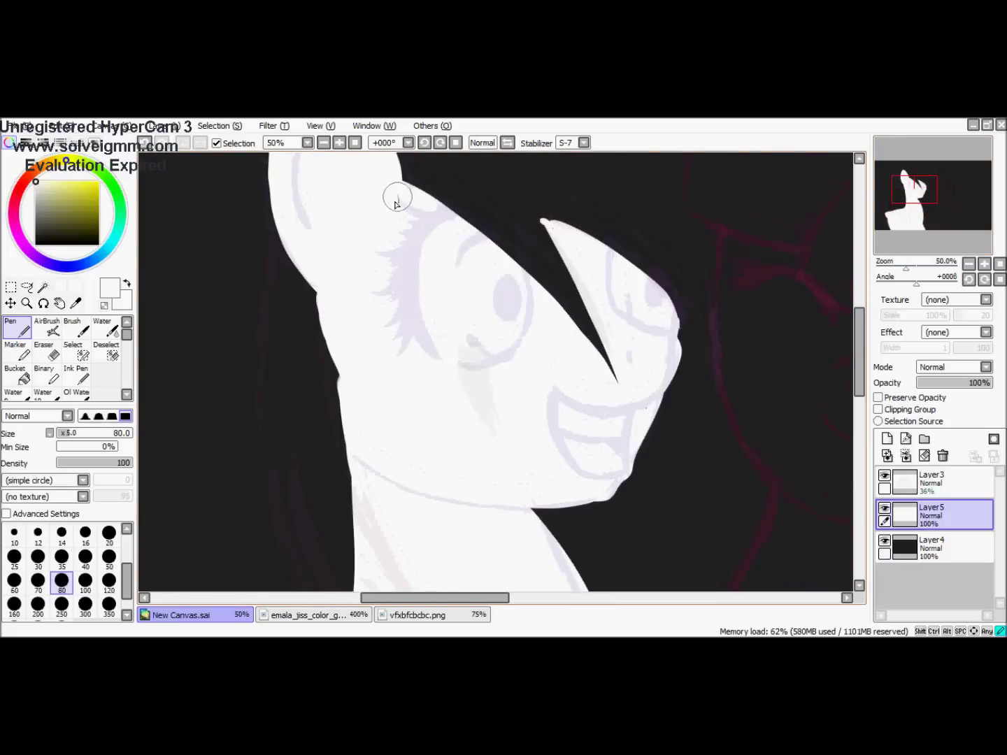
key("bracketright")
key("bracketright")
key("bracketright")
key("bracketright")
key("bracketright")
left_click_drag(462, 216, 497, 238)
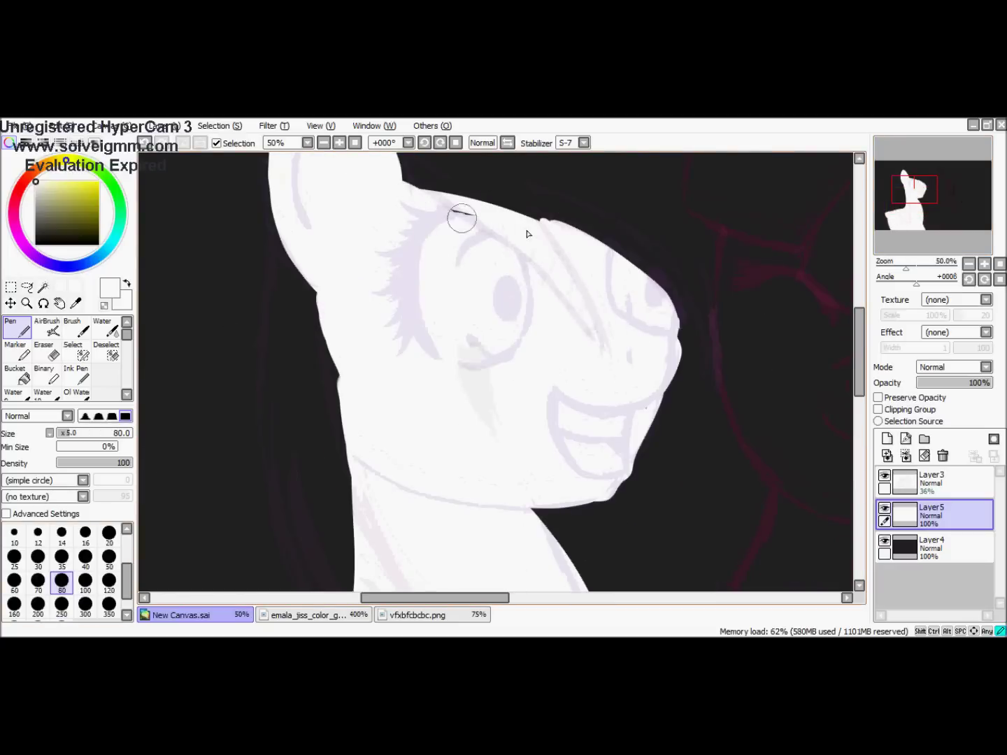
left_click_drag(414, 202, 614, 253)
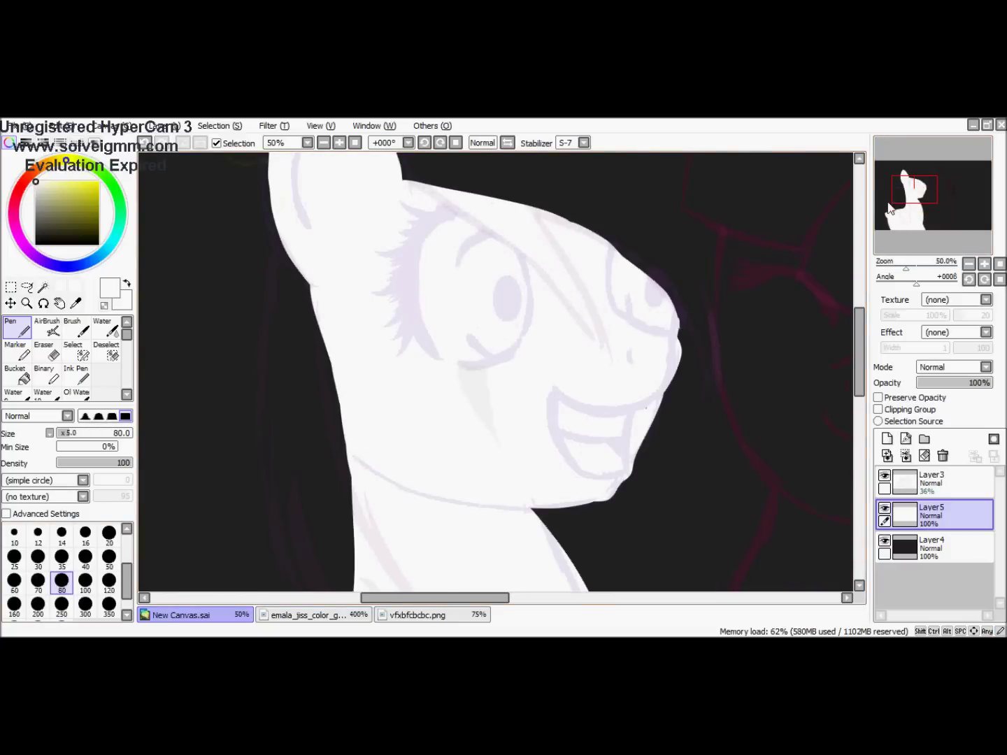
Add a new layer above the white body layer and switch to the near-black colour for the mane
scroll(829, 298, "down", 5)
key("minus")
key("minus")
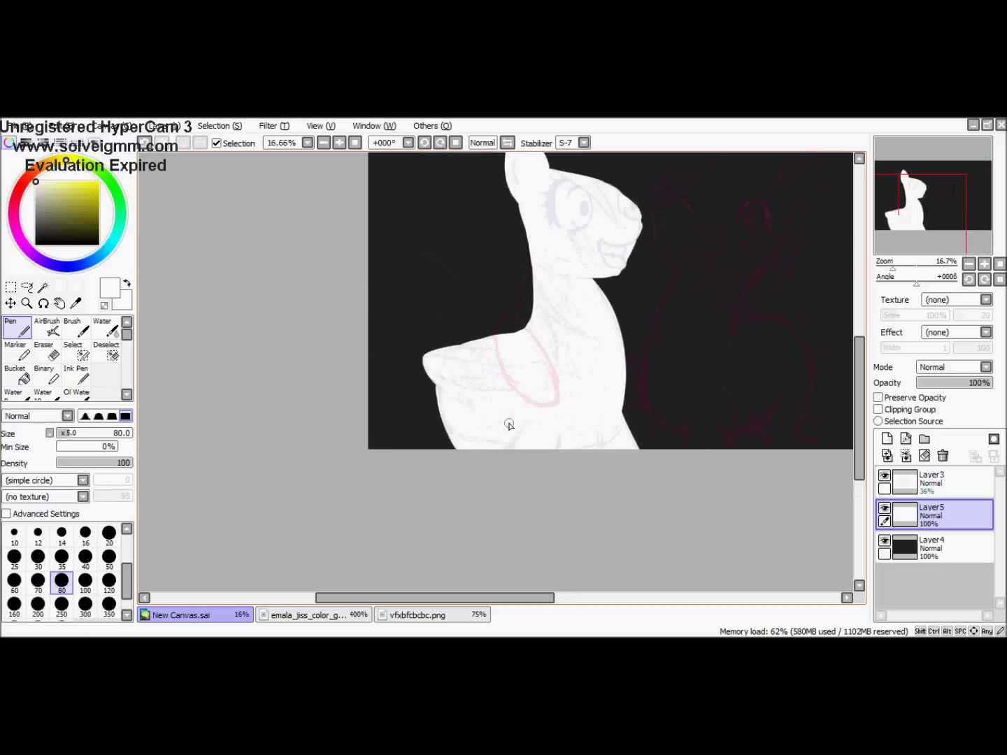
key("plus")
scroll(512, 412, "up", 3)
key("ctrl+shift+n")
key("plus")
key("x")
key("plus")
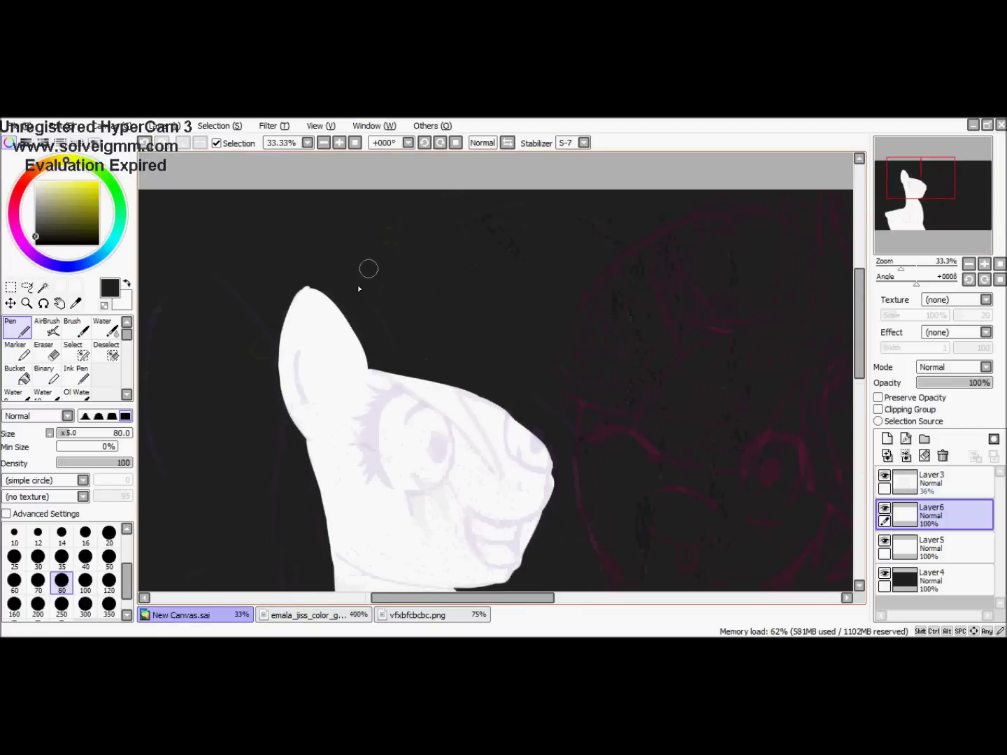
Refill the Layer4 background with mid grey and return to Layer6 with the Pen
left_click(937, 581)
left_click(16, 375)
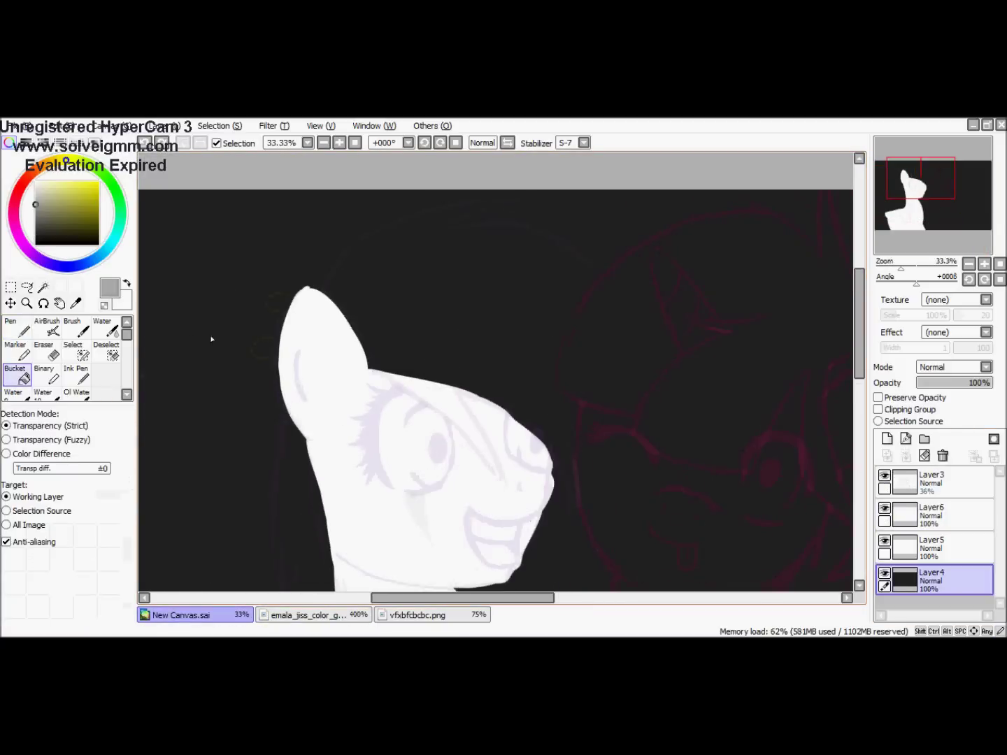
left_click(34, 204)
left_click(210, 281)
left_click(922, 549)
left_click(930, 513)
key("n")
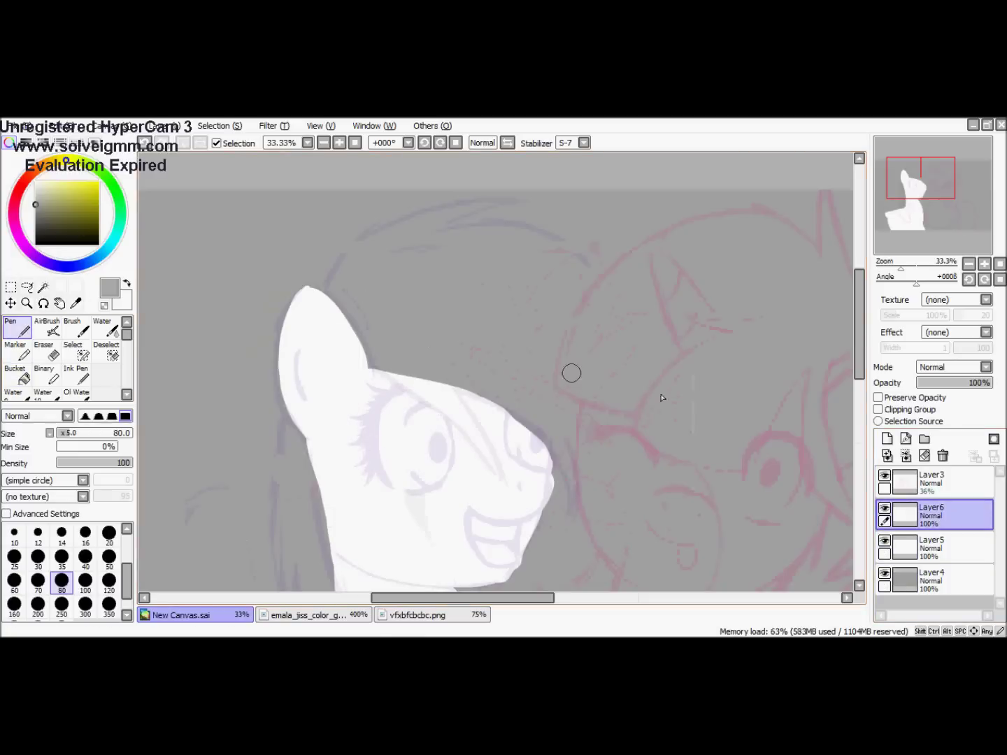
Draw the top and outer edge of the mane in near-black from the ear over the head and down past the face
left_click(35, 237)
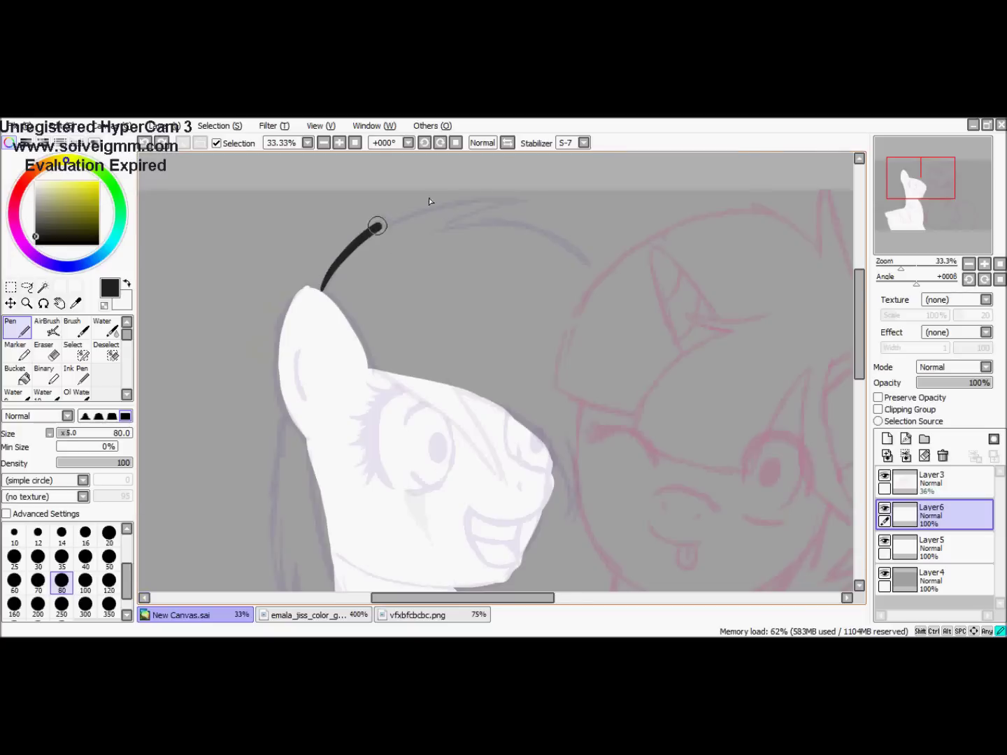
mouse_move(430, 202)
left_mouse_down()
mouse_move(517, 211)
mouse_move(480, 212)
mouse_move(463, 232)
mouse_move(524, 217)
mouse_move(597, 270)
left_mouse_up()
left_click_drag(622, 316, 631, 521)
left_click_drag(631, 521, 624, 270)
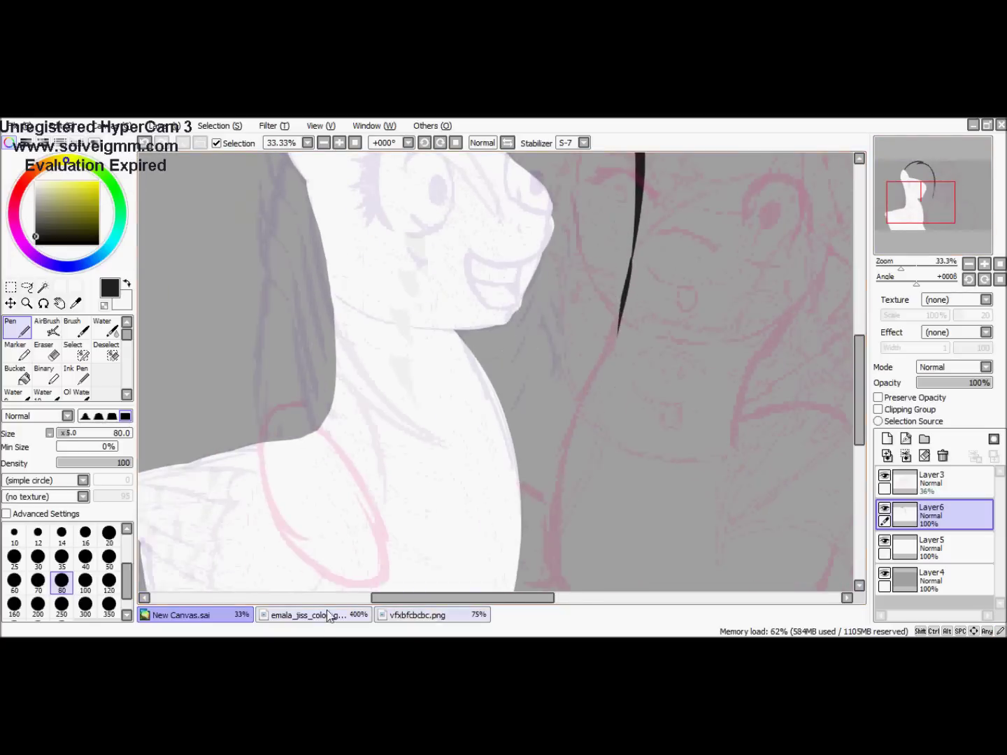
Check the colour guide, extend the outer mane edge downward and draw the pointed strands from behind the ear to the shoulder
left_click(328, 615)
left_click(181, 615)
scroll(568, 186, "down", 1)
left_click_drag(582, 408, 563, 474)
mouse_move(886, 173)
left_mouse_down()
mouse_move(872, 198)
mouse_move(898, 200)
left_mouse_up()
mouse_move(483, 318)
left_mouse_down()
mouse_move(539, 460)
mouse_move(580, 486)
left_mouse_up()
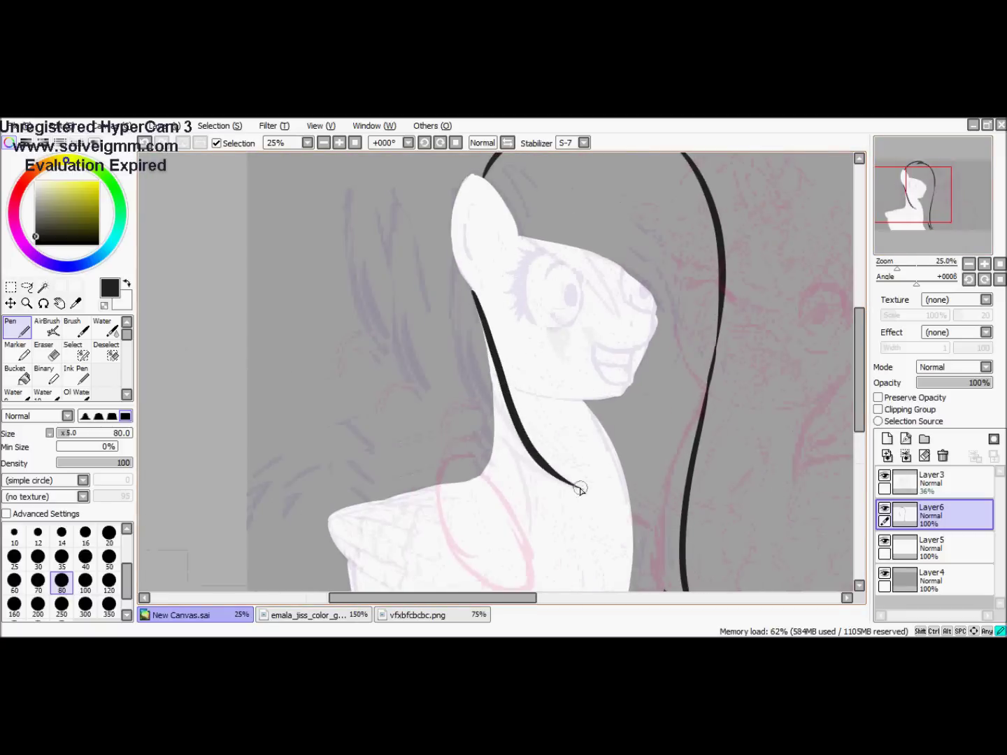
left_click_drag(506, 449, 545, 482)
left_click_drag(912, 195, 913, 201)
left_click_drag(449, 223, 483, 412)
left_click(23, 378)
left_click(450, 223)
key("ctrl+z")
left_click(16, 326)
Draw the pointed fringe outline across the forehead and between the eyes on Layer6
left_click_drag(929, 200, 938, 191)
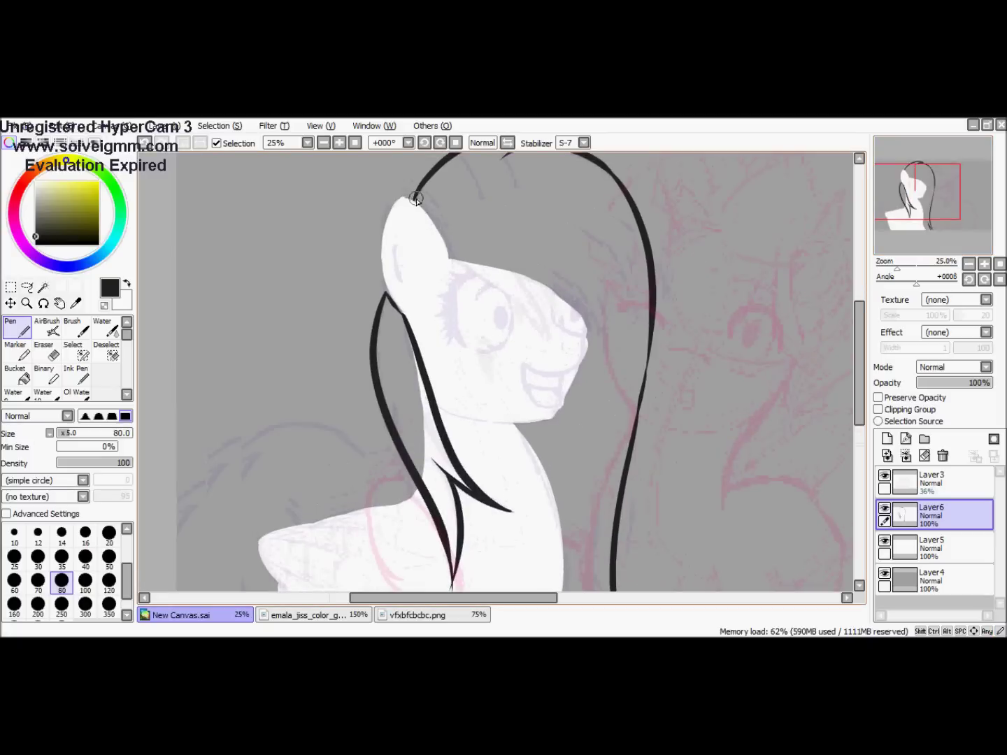
mouse_move(510, 268)
left_mouse_down()
mouse_move(580, 317)
mouse_move(601, 360)
left_mouse_up()
left_click(23, 378)
left_click(398, 242)
key("ctrl+z")
left_click(15, 326)
Outline the tail and the mane's inner edge beside the muzzle, and fill the mane with near-black
left_click_drag(911, 201, 918, 217)
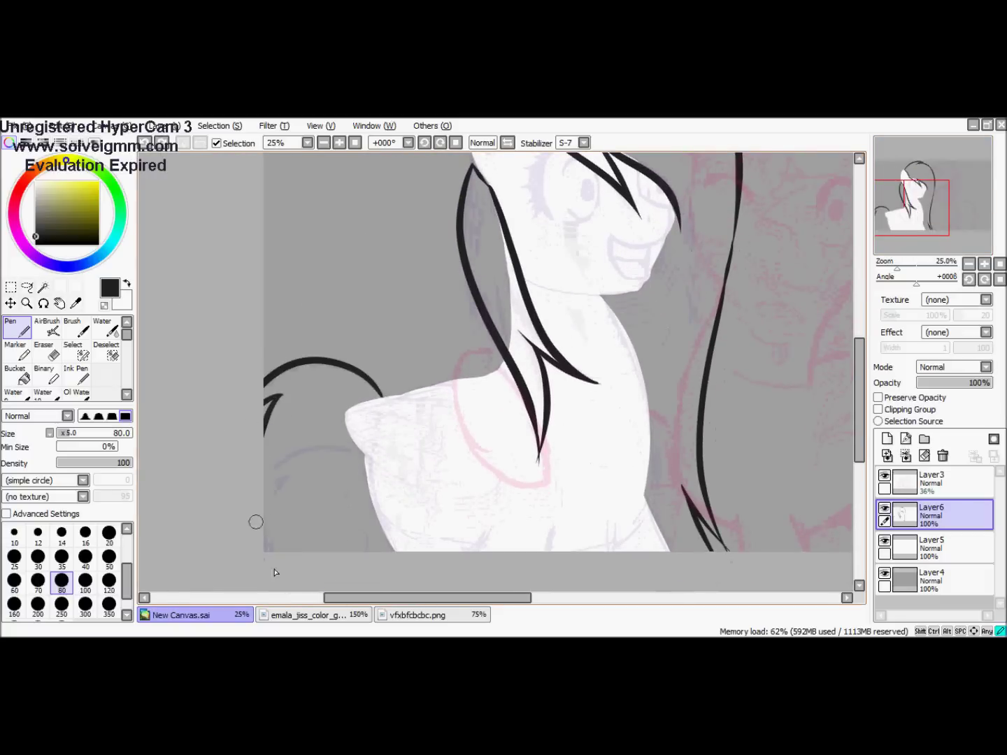
left_click_drag(655, 209, 597, 402)
key("b")
left_click(607, 376)
Close the gaps in the tail outline and fill the tail with near-black
left_click(287, 465)
key("n")
key("b")
key("ctrl+z")
left_click(304, 476)
key("ctrl+z")
key("n")
key("b")
Set Layer6's opacity to 41% and erase a thin line from Layer5 along the fringe's lower edge with a size 35 Eraser
scroll(459, 287, "up", 1)
left_click_drag(985, 383, 948, 382)
left_click(937, 545)
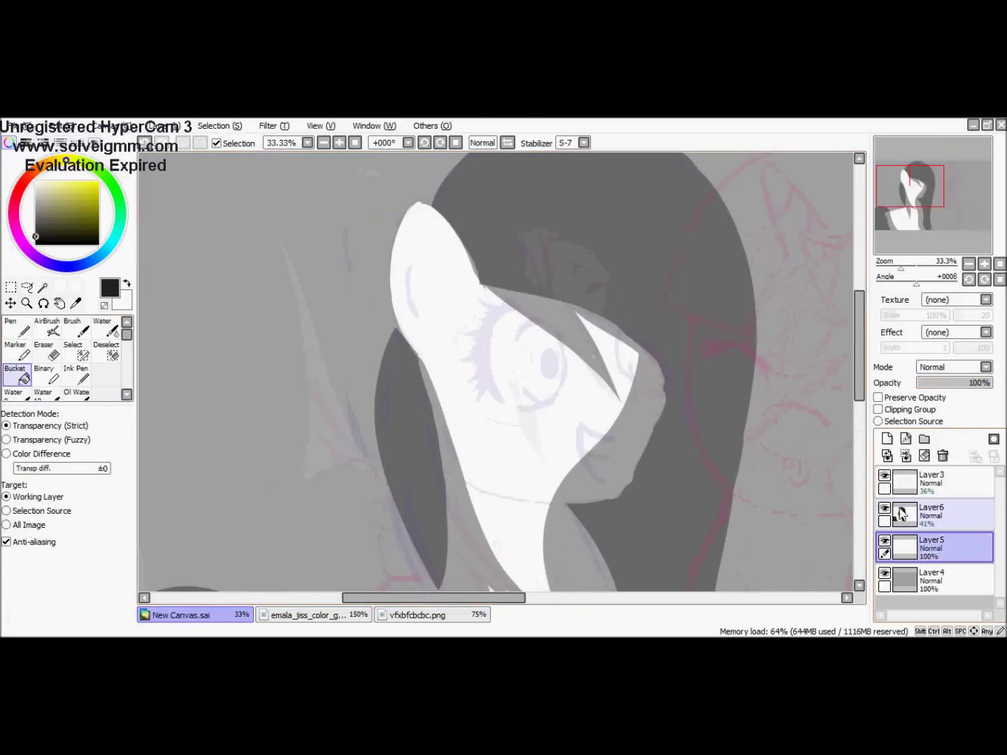
scroll(489, 363, "up", 3)
key("e")
scroll(528, 274, "down", 1)
key("End")
key("End")
key("End")
mouse_move(494, 230)
left_mouse_down()
mouse_move(518, 407)
mouse_move(516, 496)
left_mouse_up()
Set Layer6's opacity to 43% and erase Layer5 along the fringe's far strand down to the muzzle
left_click(937, 514)
mouse_move(947, 382)
left_mouse_down()
mouse_move(990, 383)
mouse_move(949, 382)
left_mouse_up()
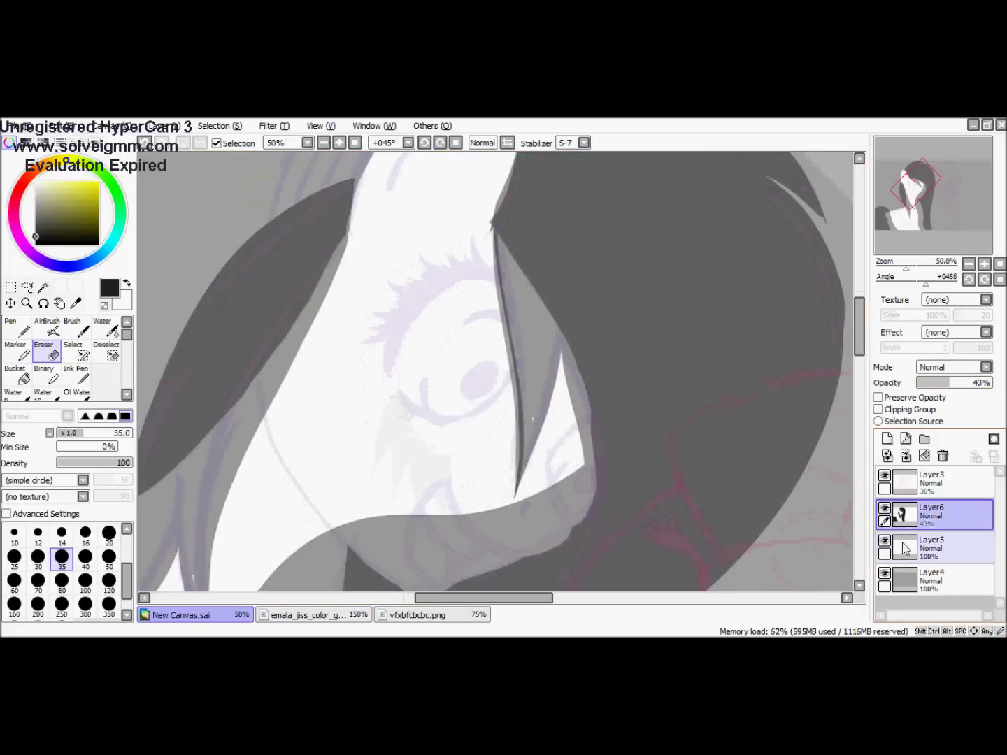
left_click(909, 543)
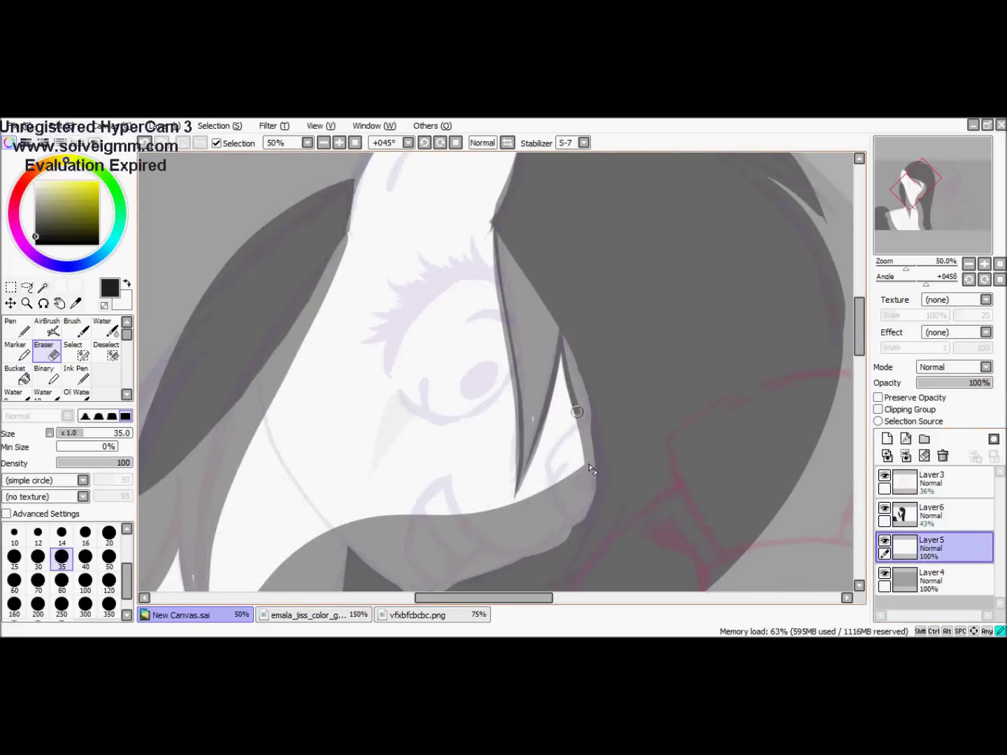
left_click_drag(579, 430, 584, 493)
key("Delete")
key("Delete")
key("Delete")
left_click(916, 209)
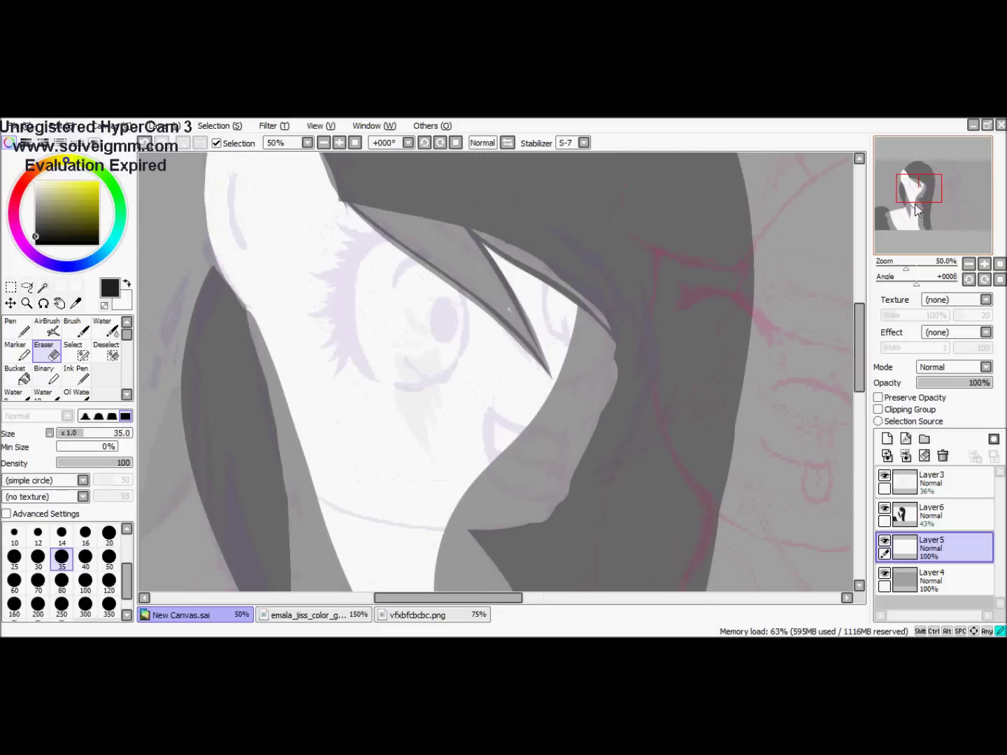
left_click(85, 580)
left_click_drag(359, 180, 352, 197)
key("ctrl+z")
left_click(61, 557)
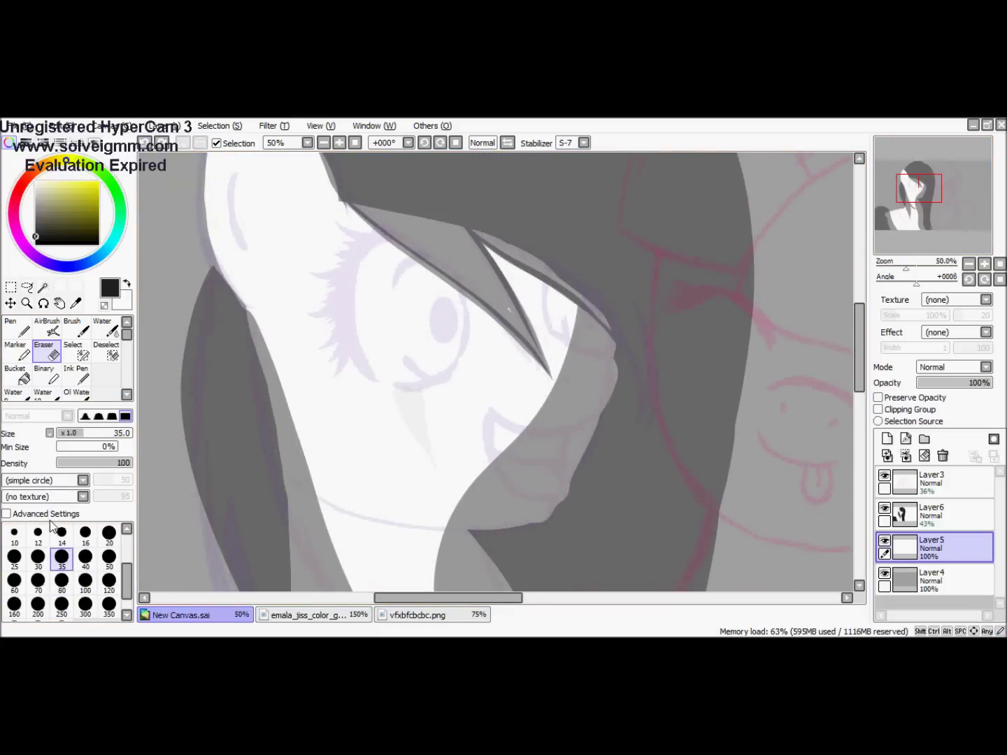
Move the mane layer, Layer6, below Layer5 and restore its opacity to 100%
scroll(689, 419, "down", 2)
left_click(937, 513)
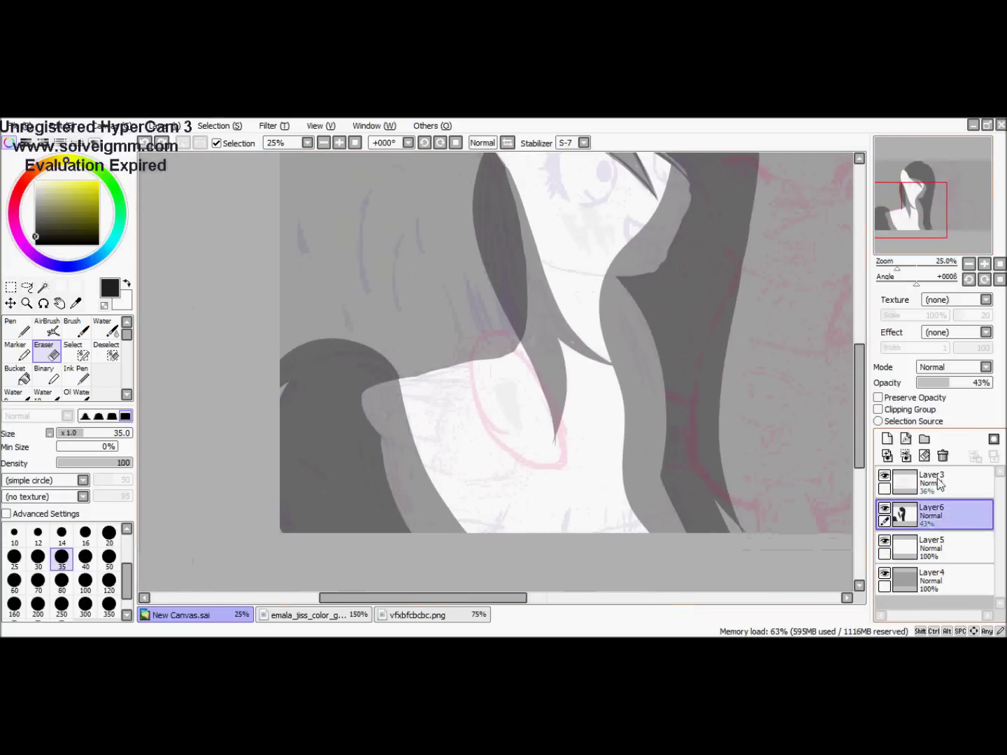
scroll(689, 419, "up", 3)
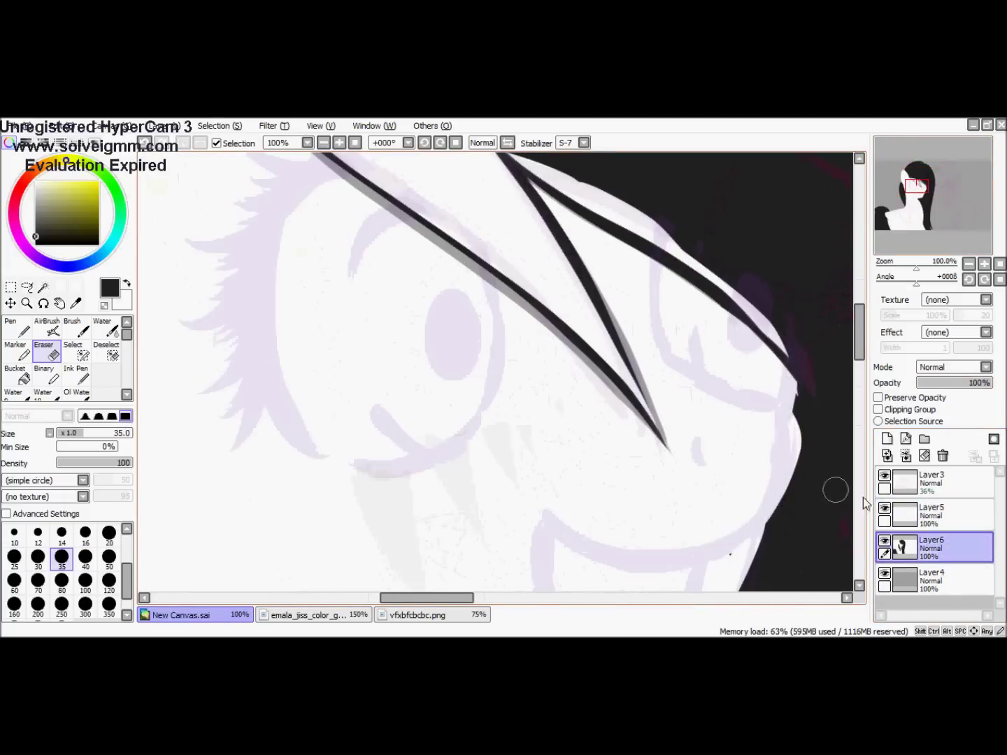
left_click(937, 514)
left_click(937, 547)
left_click(943, 382)
left_click(937, 514)
scroll(840, 551, "down", 1)
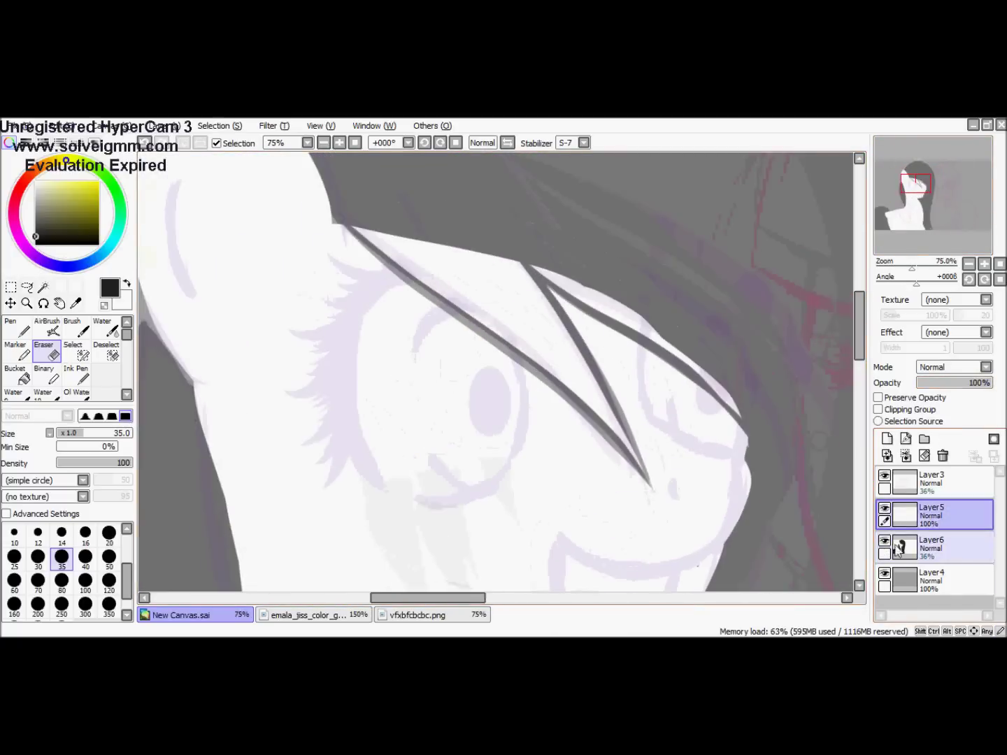
left_click(937, 547)
left_click(985, 382)
Erase the white inside the fringe and above the far eye on Layer5 with a size 80 Eraser and stabilizer 10
left_click(937, 514)
left_click(583, 142)
left_click(570, 272)
left_click(62, 581)
mouse_move(483, 290)
left_mouse_down()
mouse_move(374, 230)
mouse_move(490, 301)
mouse_move(542, 315)
mouse_move(456, 279)
mouse_move(595, 387)
mouse_move(618, 444)
left_mouse_up()
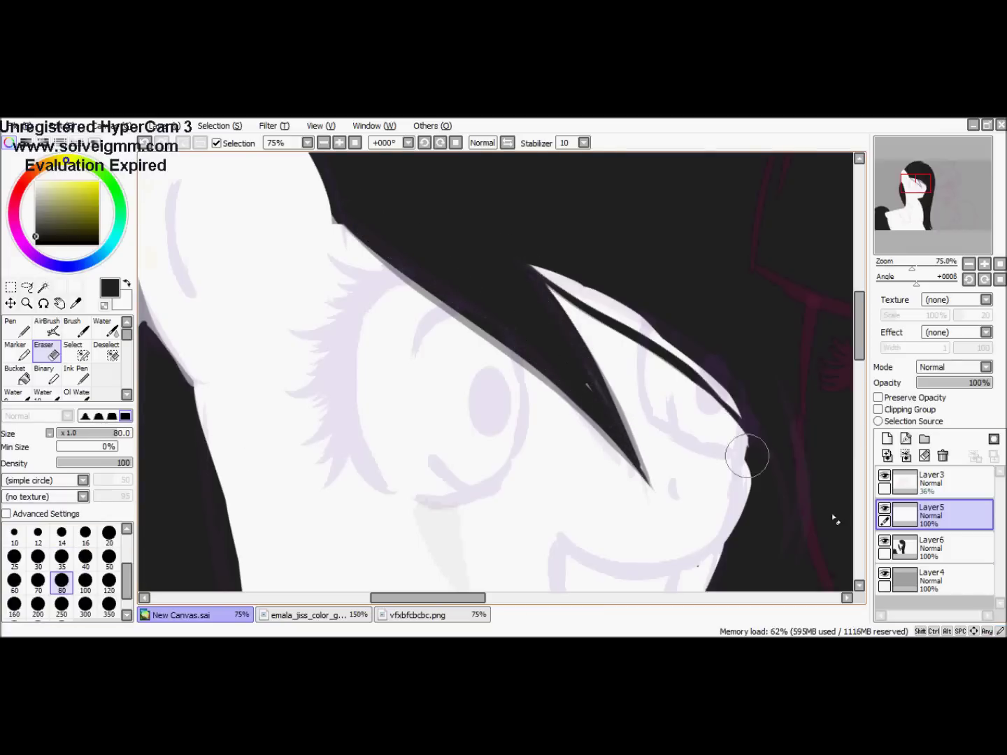
left_click_drag(532, 249, 733, 401)
Hide the sketch layer to check the silhouette, keeping Layer5 active
scroll(772, 399, "down", 6)
left_click(930, 545)
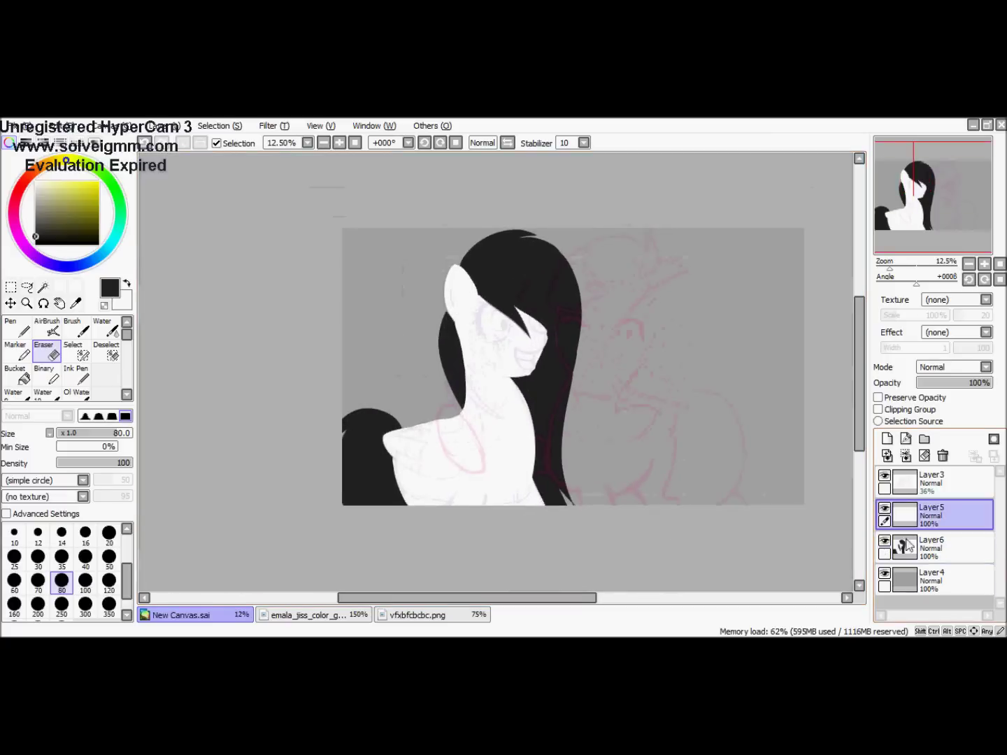
left_click(929, 521)
left_click(883, 476)
Fill the grey gaps along the fringe's pointed strand on Layer5 with a size 35 white Pen
scroll(563, 322, "up", 5)
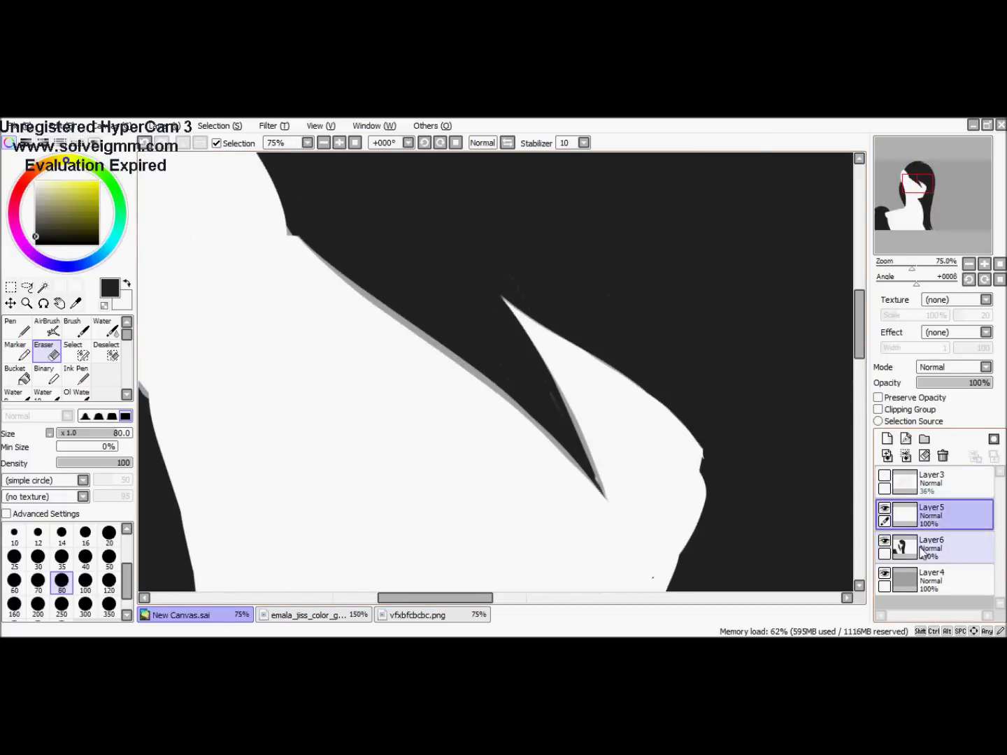
scroll(469, 351, "down", 1)
key("n")
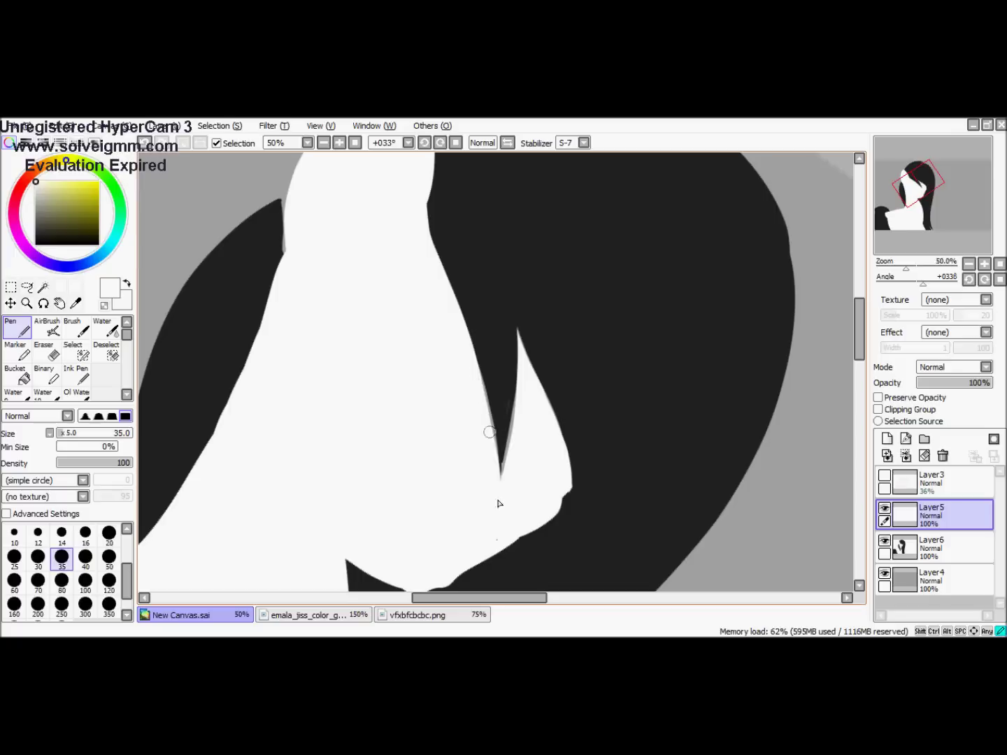
key("Home")
scroll(602, 525, "down", 2)
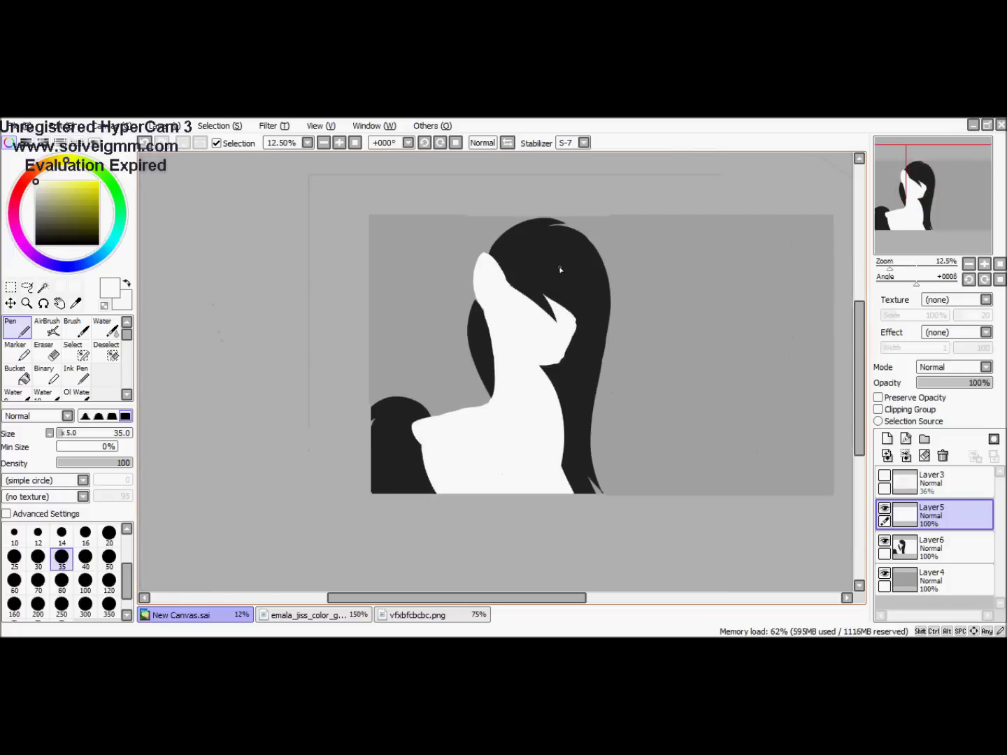
Clean up the mane's edge on Layer6 with a size 40 Eraser and stabilizer 10
scroll(601, 525, "up", 1)
scroll(602, 526, "up", 3)
key("e")
left_click(85, 557)
left_click(584, 142)
left_click(569, 273)
left_click(929, 544)
mouse_move(440, 549)
left_mouse_down()
mouse_move(375, 504)
mouse_move(389, 497)
left_mouse_up()
key("n")
scroll(381, 443, "down", 5)
scroll(521, 387, "up", 2)
left_click_drag(521, 387, 577, 388)
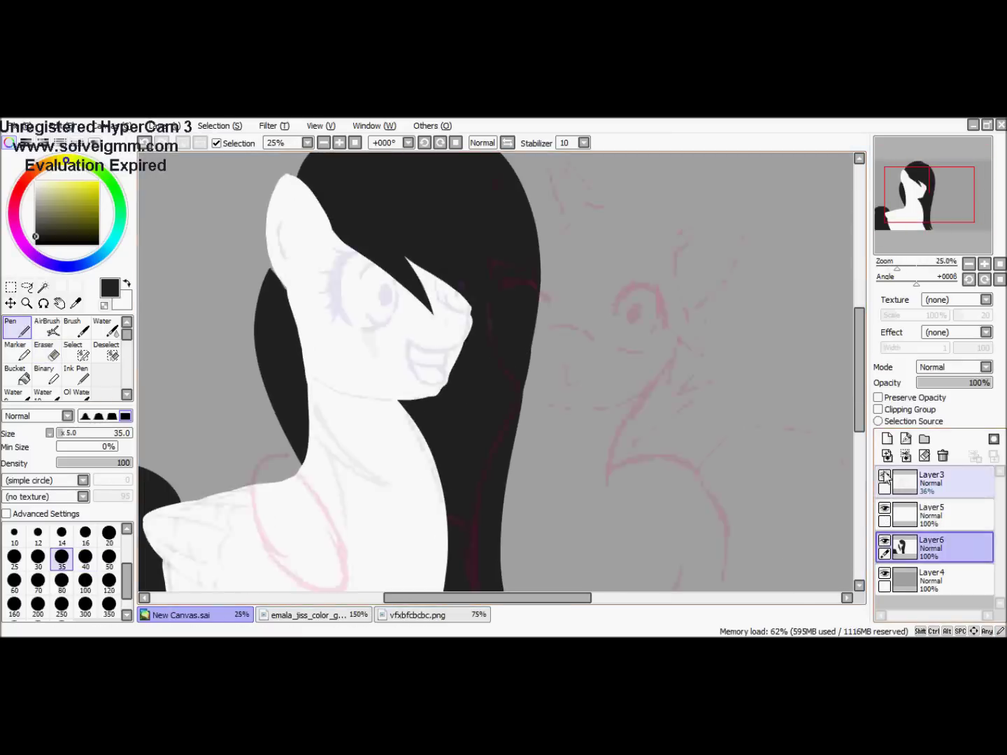
Show the sketch layer, Layer3, at 79% opacity and make Layer5 active
left_click(884, 475)
left_click(934, 482)
left_click_drag(953, 382, 975, 382)
left_click(895, 549)
left_click(892, 519)
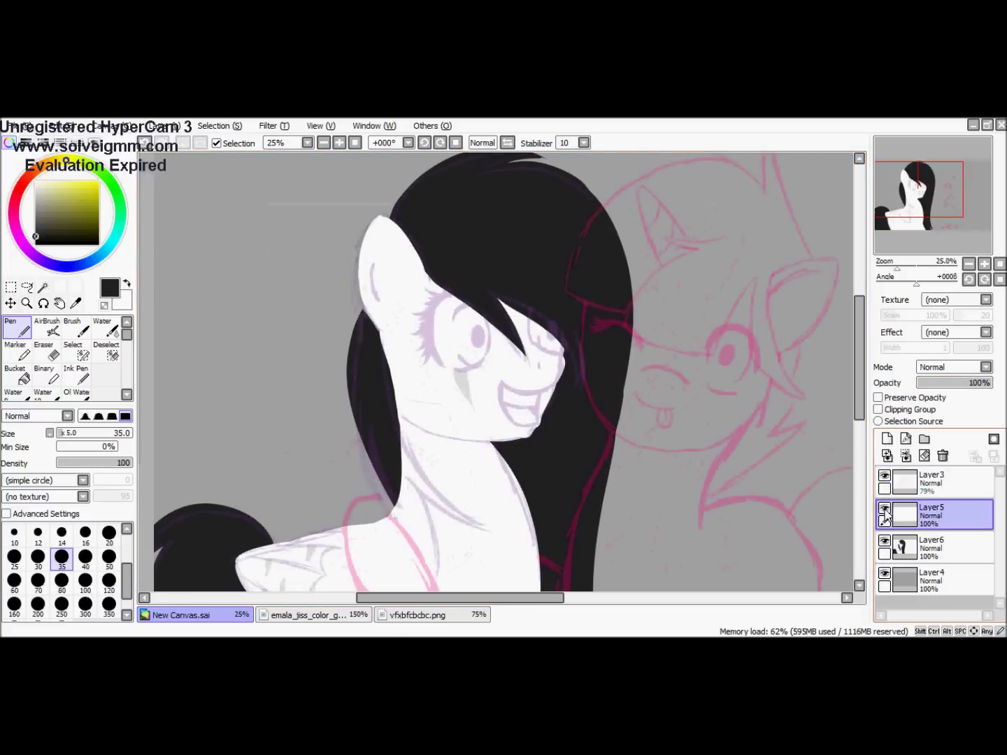
Sample a shadow grey from the emala_jiss colour reference and use Layer7, clipped to Layer5, for the body shading
left_click(312, 614)
scroll(378, 287, "up", 2)
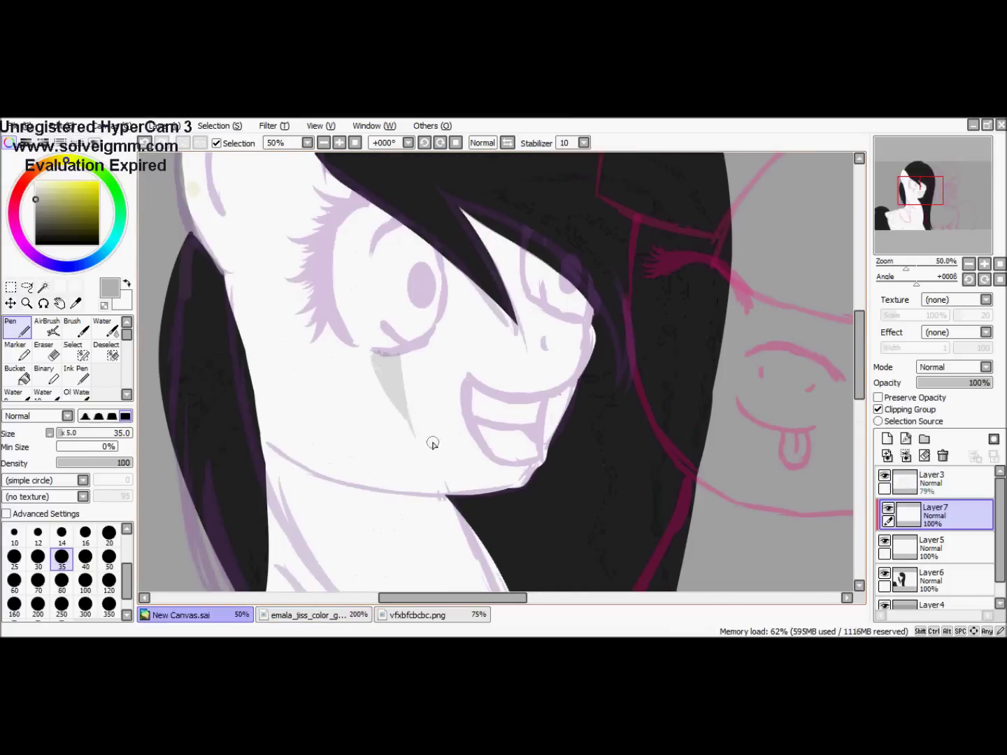
left_click(888, 517)
Set Layer3's opacity to 45% and paint a grey shadow under the jaw across the neck on Layer7, Pen size 80
left_click(934, 482)
left_click_drag(978, 382, 945, 382)
left_click(937, 516)
mouse_move(720, 386)
left_mouse_down()
mouse_move(611, 180)
mouse_move(448, 392)
left_mouse_up()
mouse_move(416, 419)
left_mouse_down()
mouse_move(519, 349)
mouse_move(521, 321)
mouse_move(479, 380)
mouse_move(591, 289)
mouse_move(448, 411)
mouse_move(504, 361)
left_mouse_up()
left_click_drag(650, 317, 395, 429)
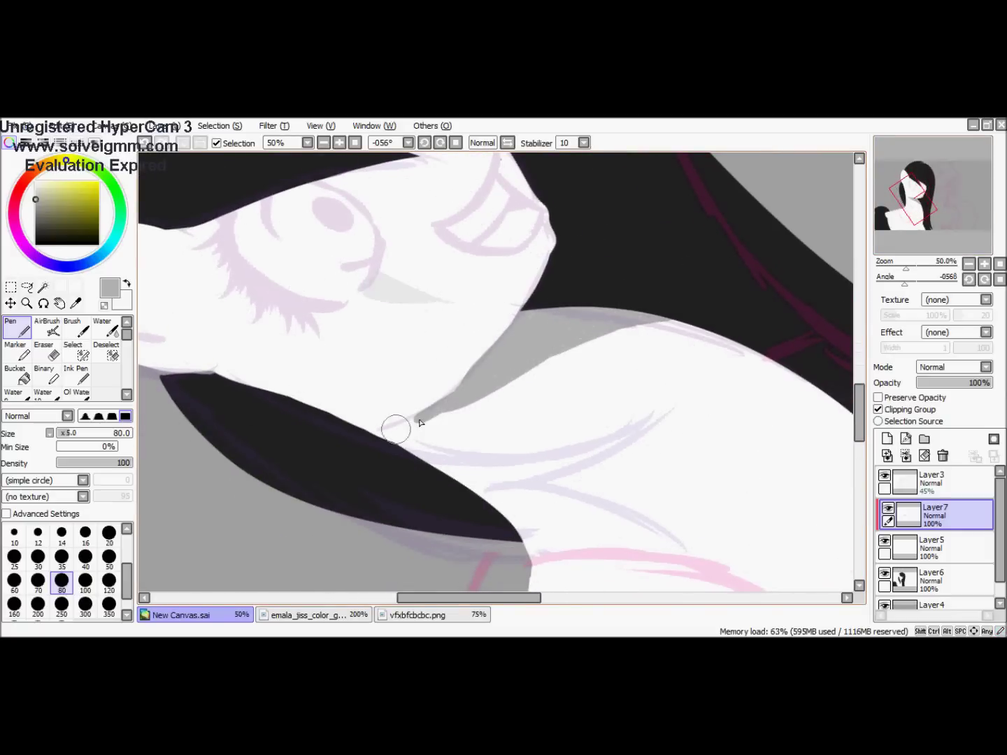
key("Delete")
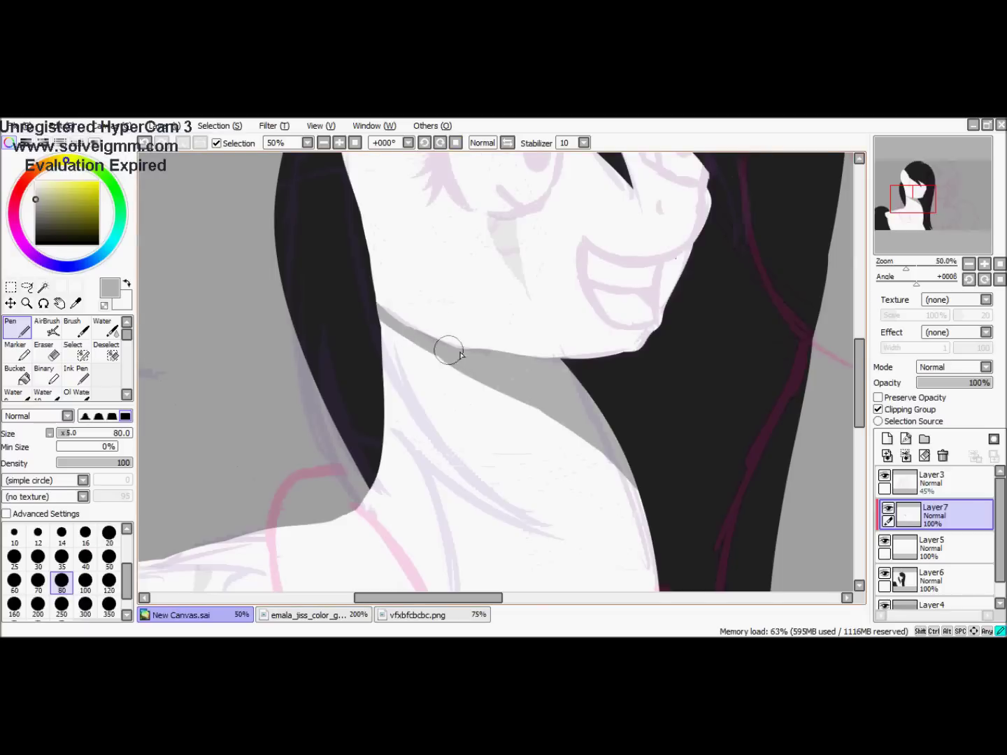
Erase Layer5 with a size 40 Eraser to reveal a pointed mane strand curving across the neck toward the chest
scroll(375, 341, "down", 8)
left_click(884, 574)
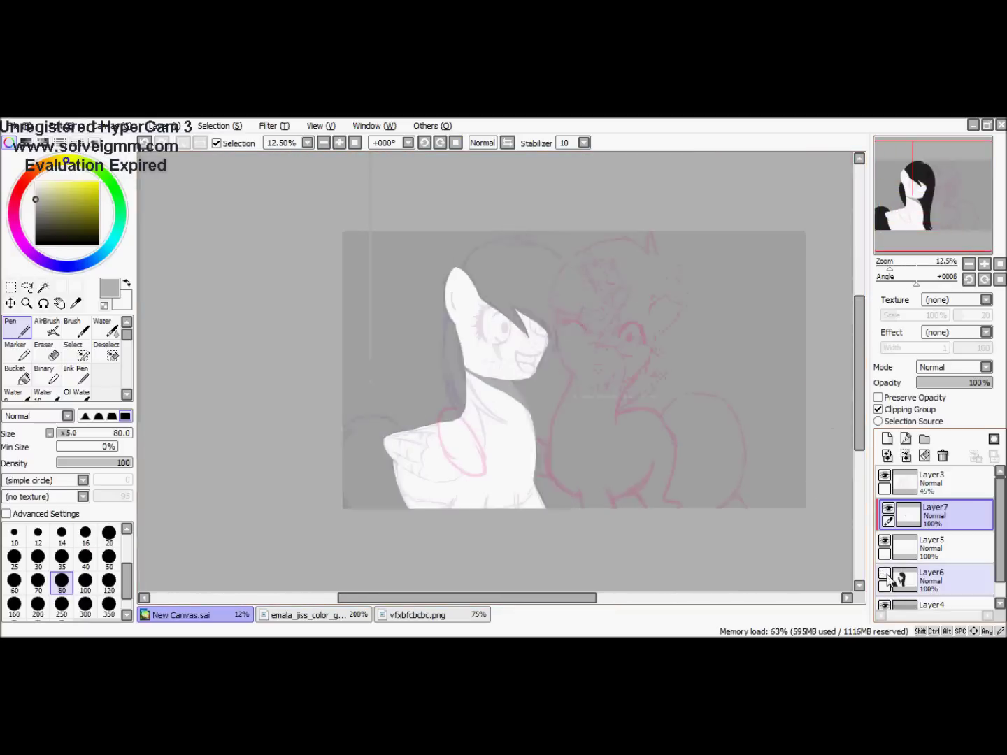
left_click(884, 573)
left_click(929, 545)
scroll(299, 182, "up", 6)
key("e")
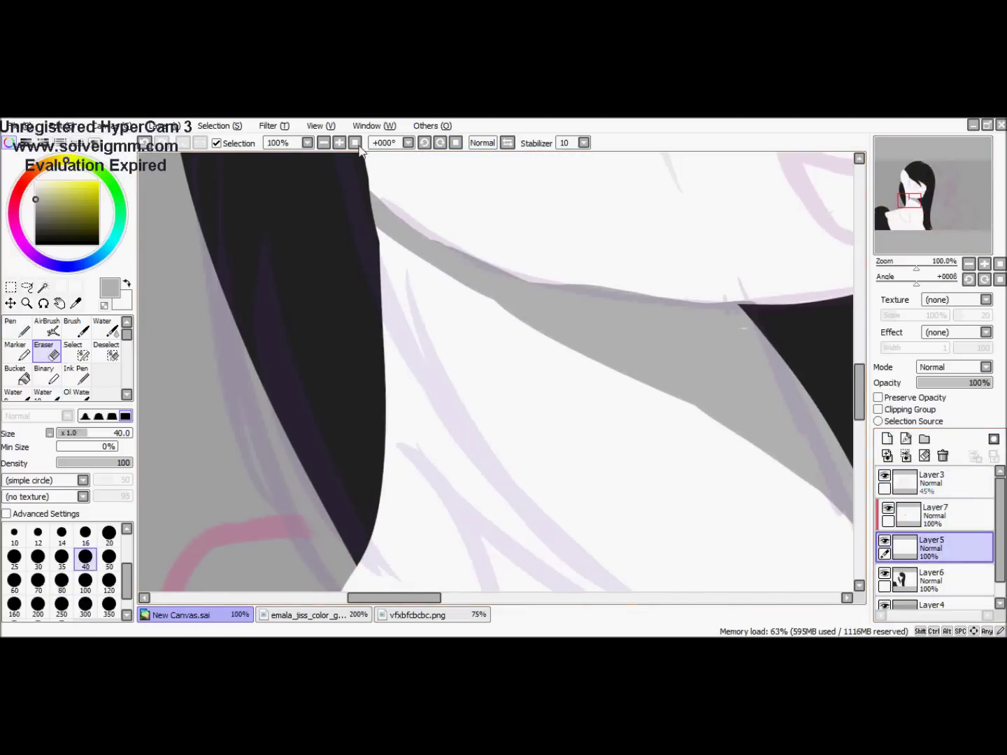
mouse_move(300, 181)
left_mouse_down()
mouse_move(444, 141)
mouse_move(440, 354)
left_mouse_up()
scroll(539, 174, "up", 1)
mouse_move(538, 174)
left_mouse_down()
mouse_move(468, 306)
mouse_move(441, 519)
mouse_move(455, 231)
mouse_move(502, 199)
mouse_move(473, 295)
left_mouse_up()
left_click_drag(430, 399, 437, 371)
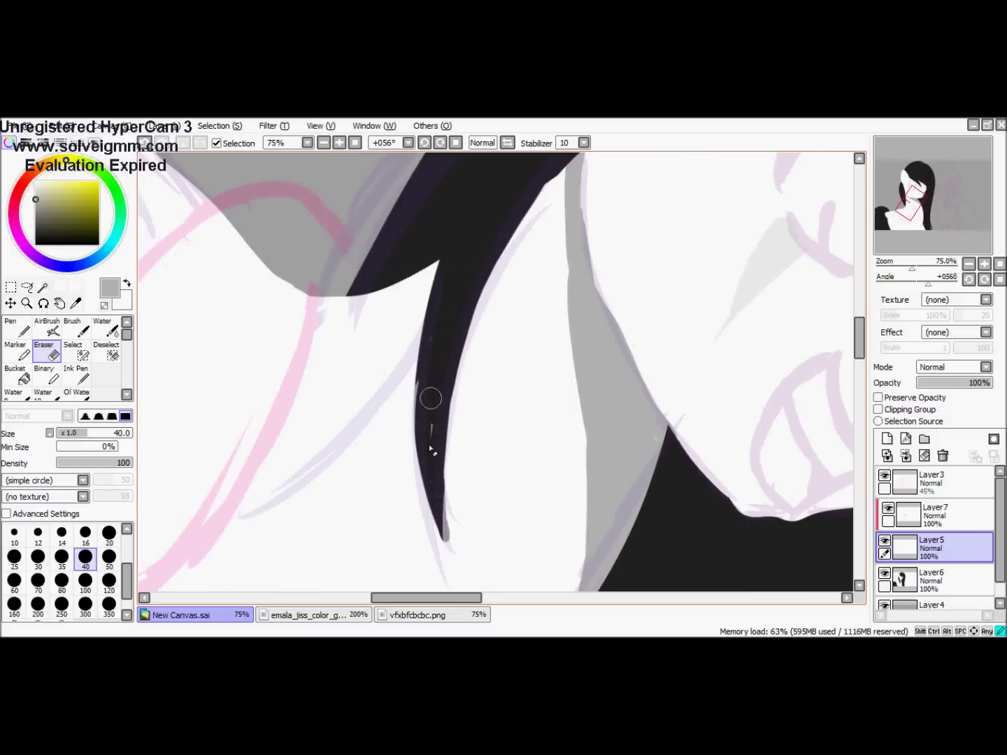
key("ctrl+z")
left_click_drag(448, 286, 430, 455)
Erase a second pointed mane strand out of Layer5, running down the neck to the shoulder
mouse_move(365, 297)
left_mouse_down()
mouse_move(261, 496)
mouse_move(414, 328)
mouse_move(280, 483)
left_mouse_up()
mouse_move(427, 280)
left_mouse_down()
mouse_move(334, 402)
mouse_move(389, 339)
left_mouse_up()
key("Page_Down")
key("Delete")
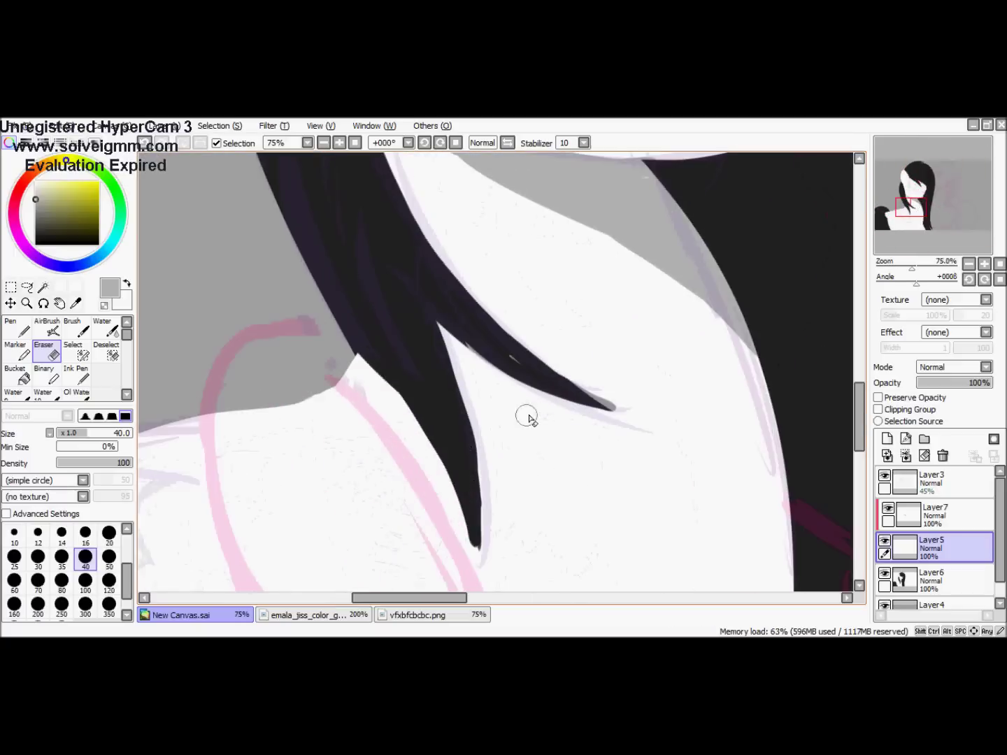
Sharpen the edges and tips of both neck strands on Layer5 with a size 80 white Pen, with the sketch hidden
key("Page_Up")
key("Page_Up")
key("x")
key("n")
left_click_drag(616, 419, 535, 336)
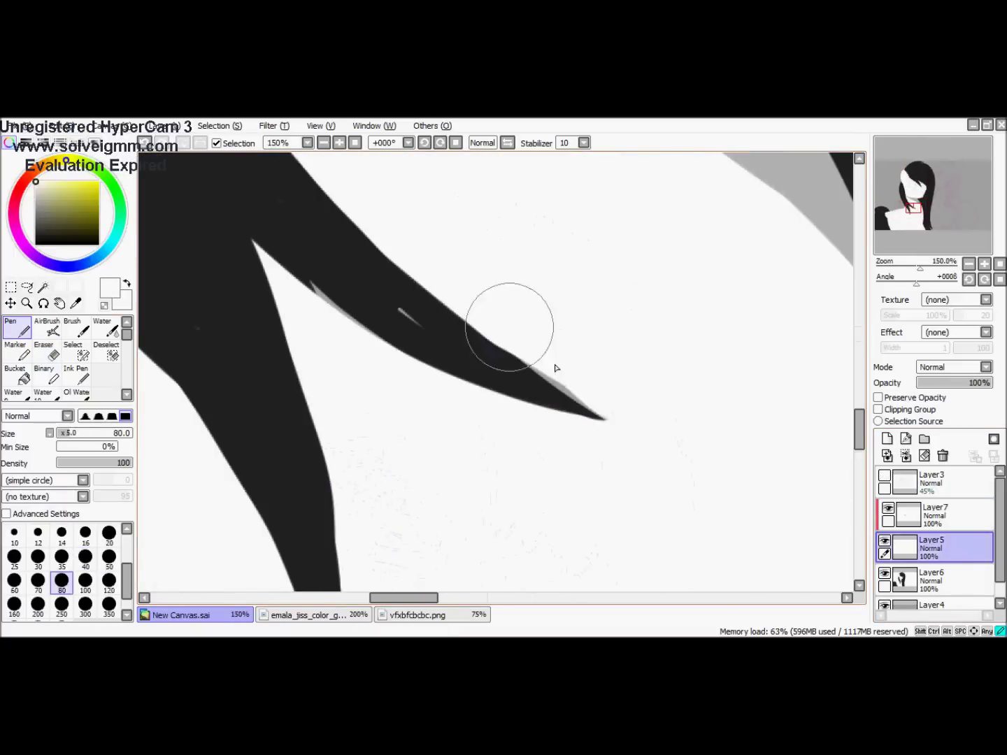
key("Page_Down")
key("Page_Down")
left_click_drag(482, 434, 501, 510)
Fill the light gap inside the front neck strand with near-black on Layer6 and clean its lower edge on Layer5
key("x")
left_click(527, 301, "ctrl+shift")
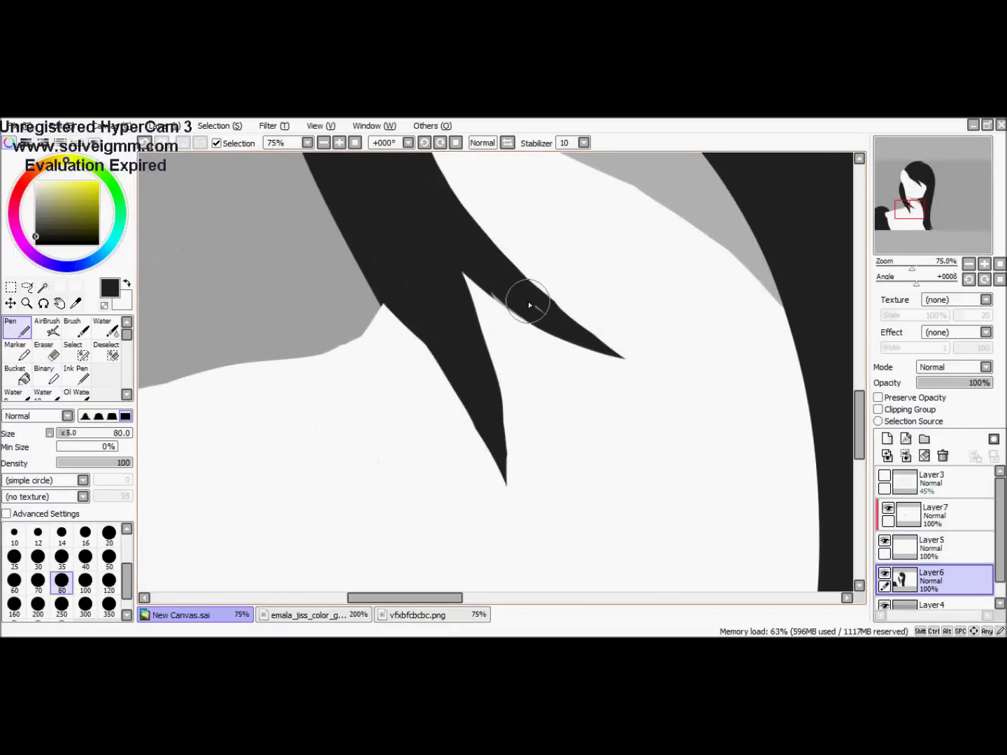
left_click(500, 293, "ctrl+shift")
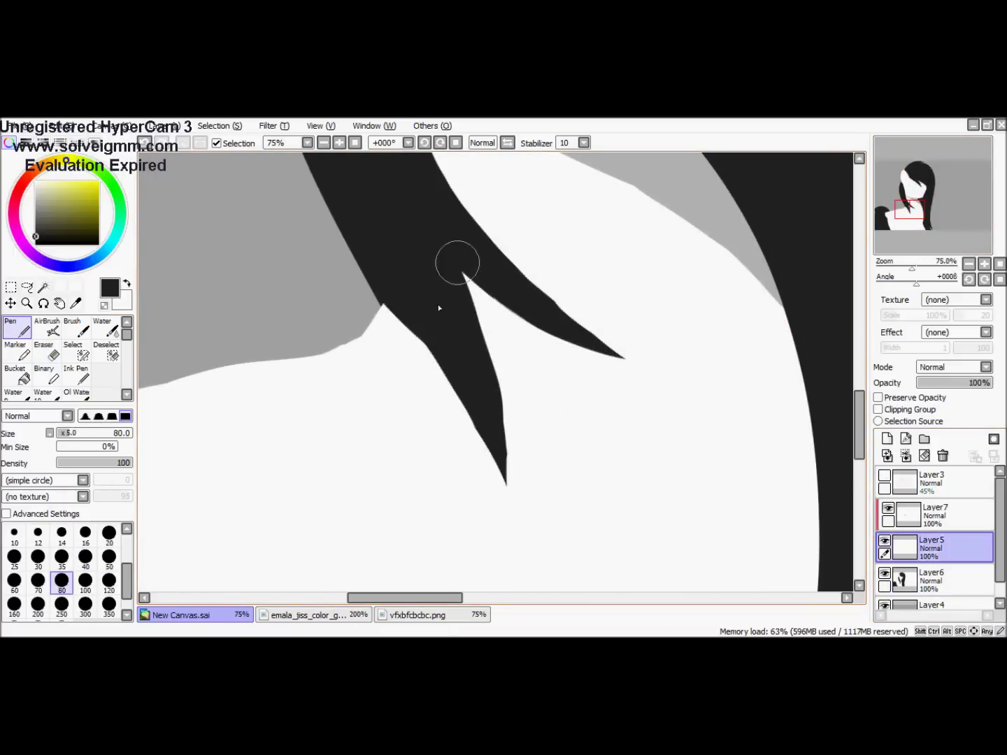
key("Page_Down")
Paint grey shadow strokes along the lower belly and leg joints on Layer7 with the size 80 Pen
left_click(570, 409, "ctrl+shift")
left_click(570, 409, "alt")
key("Page_Down")
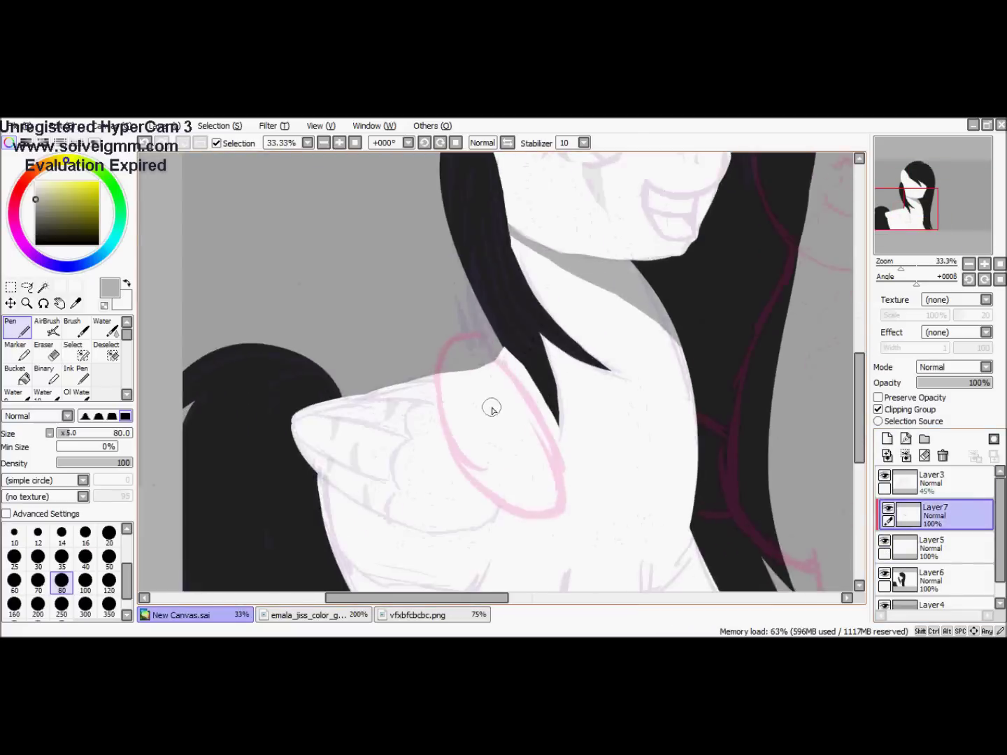
scroll(537, 451, "down", 3)
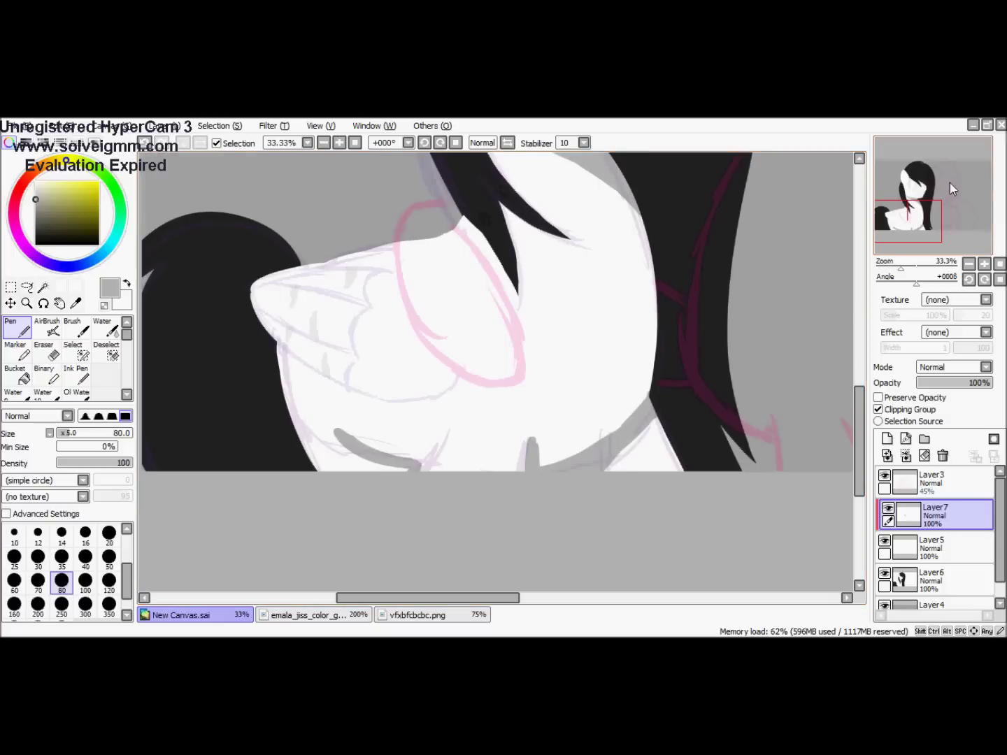
Trace the folded wing's outline and feather divisions in grey on Layer7
scroll(364, 437, "up", 2)
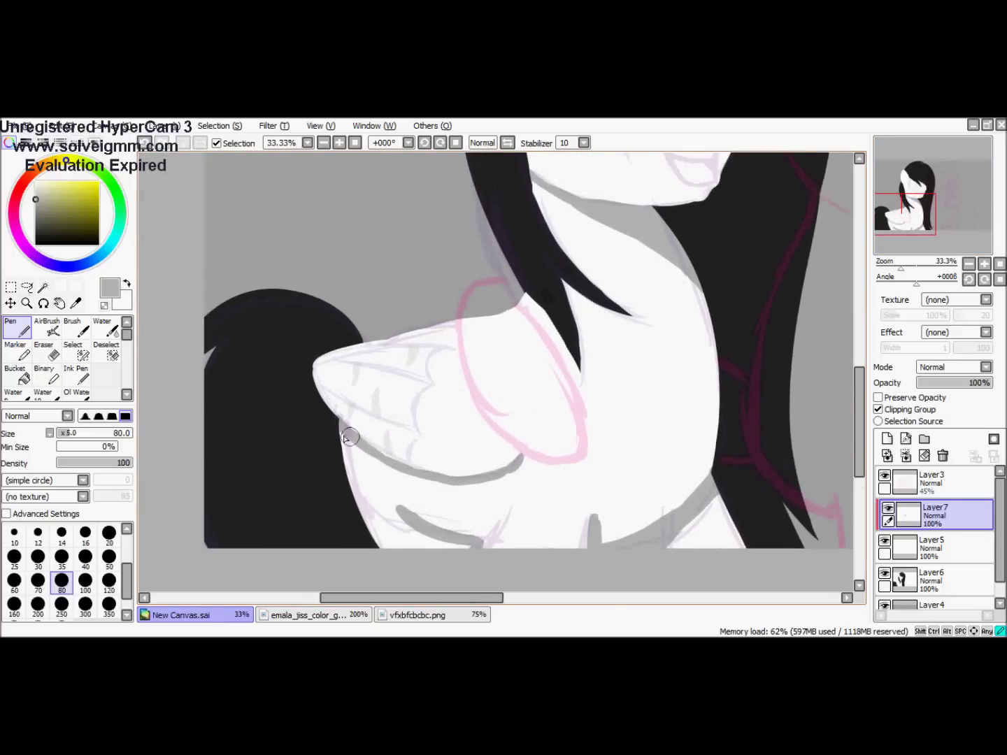
left_click_drag(431, 348, 397, 343)
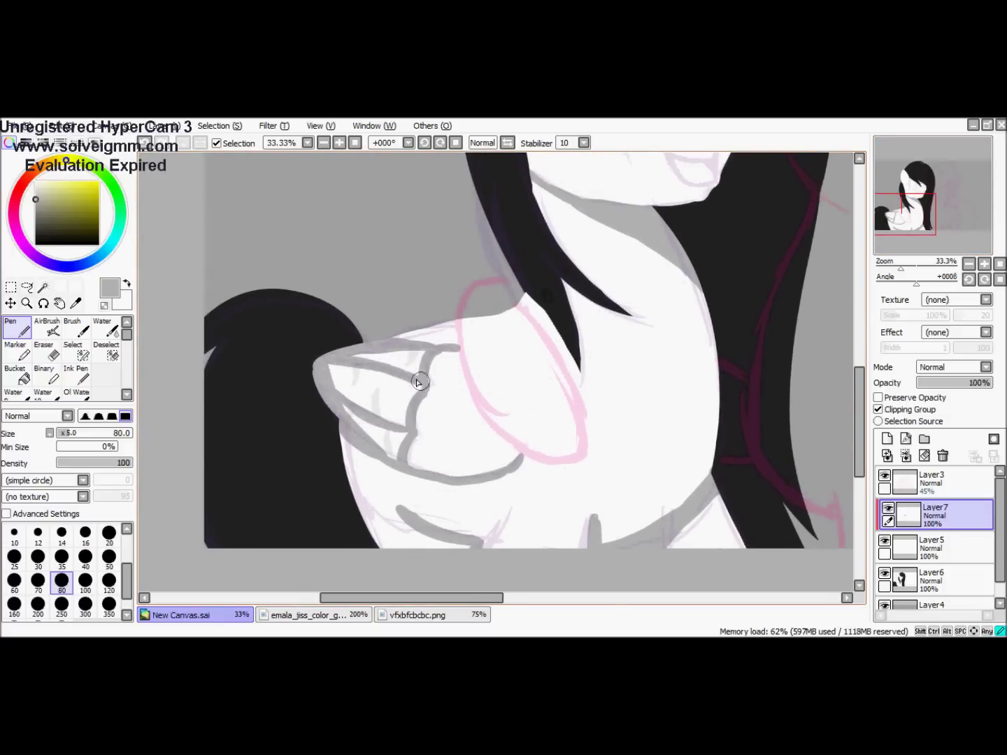
scroll(418, 382, "down", 3)
Add grey shading inside the ear and around the mouth and chin on Layer7 with a size 40 Pen
scroll(499, 209, "up", 5)
left_click_drag(499, 209, 487, 321)
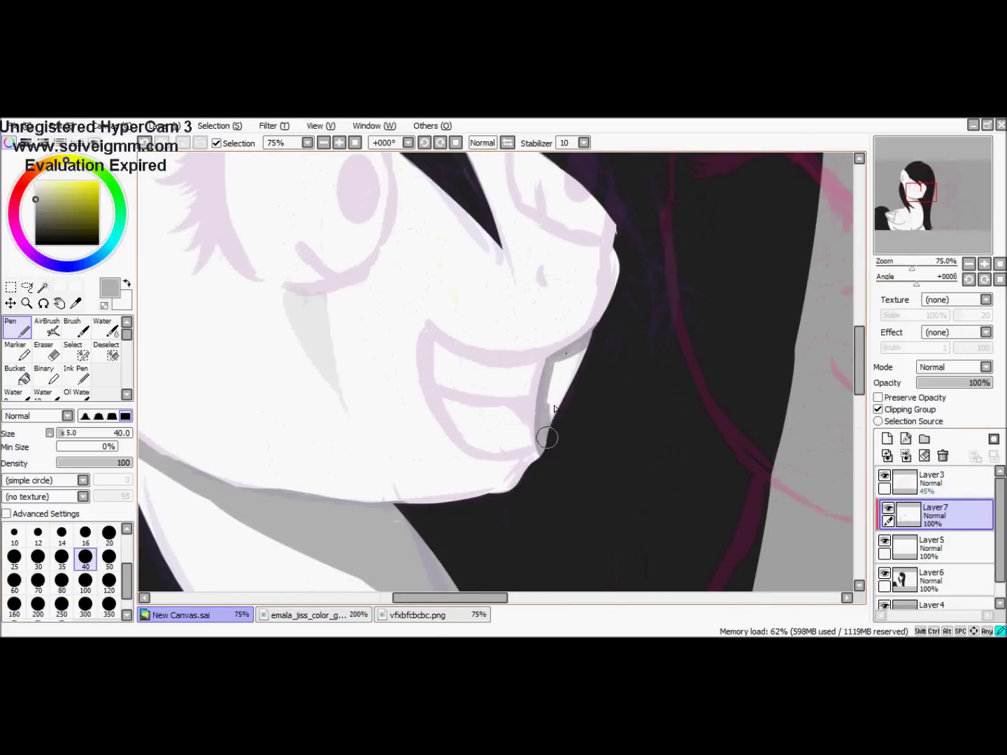
left_click_drag(471, 409, 402, 480)
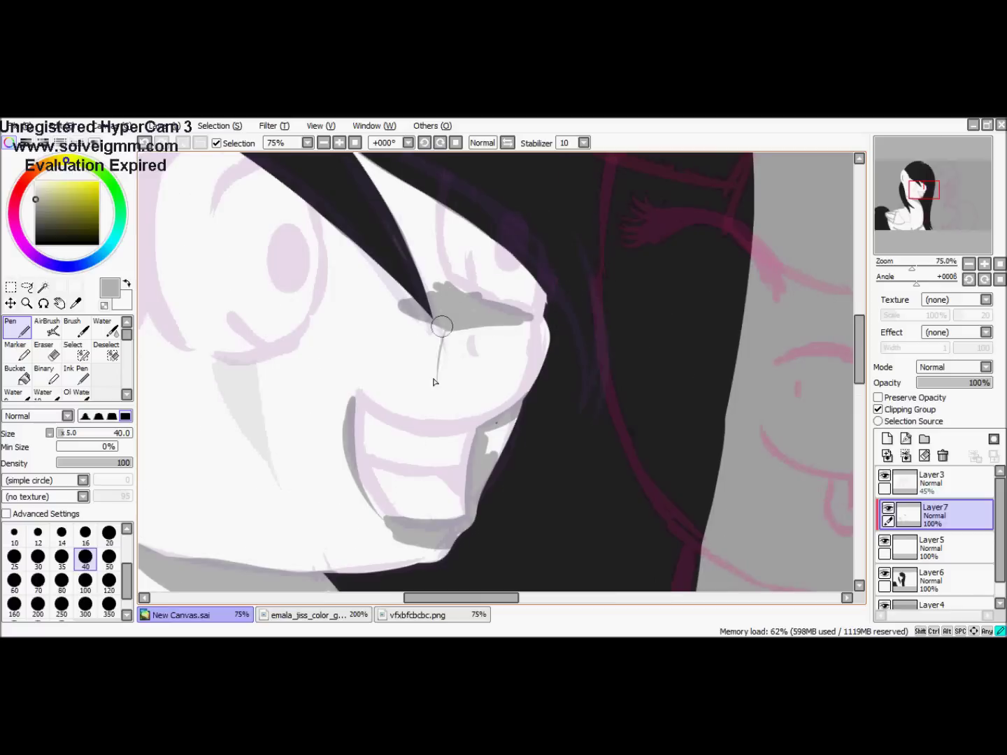
Shade the nose bridge and the area below the far eye in grey around the fringe tip
left_click_drag(444, 321, 434, 377)
left_click_drag(412, 312, 430, 371)
left_click_drag(552, 286, 548, 344)
Dab large grey shadows over both eyes on Layer7 with a size 300 Pen
left_click_drag(885, 211, 878, 210)
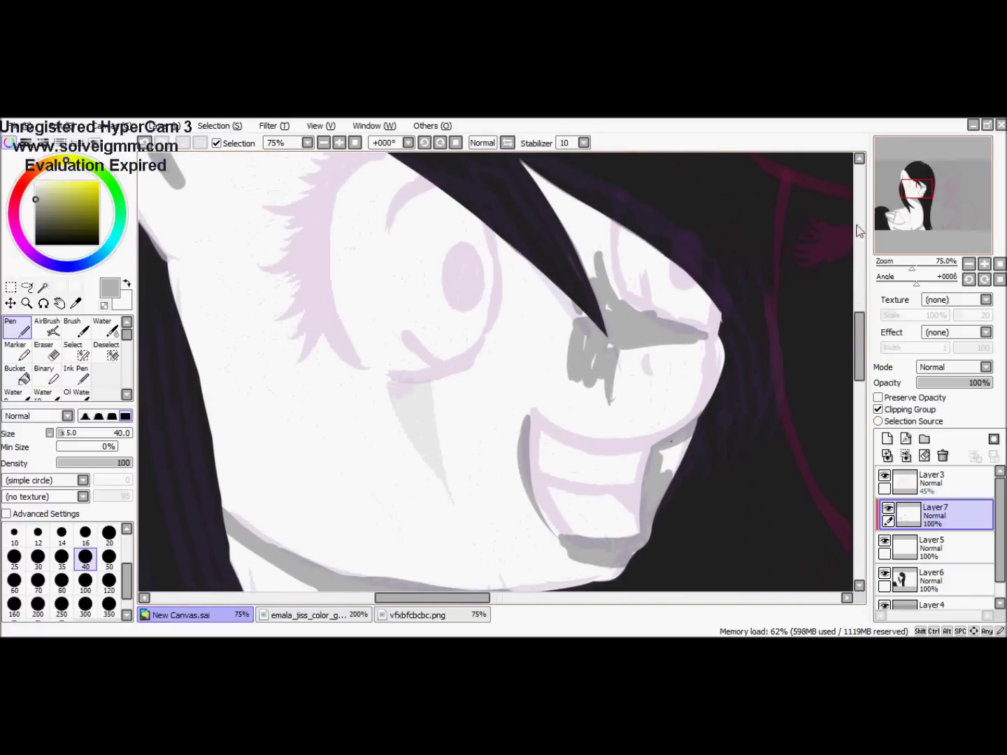
key("minus")
left_click_drag(419, 266, 462, 349)
left_click_drag(398, 300, 482, 307)
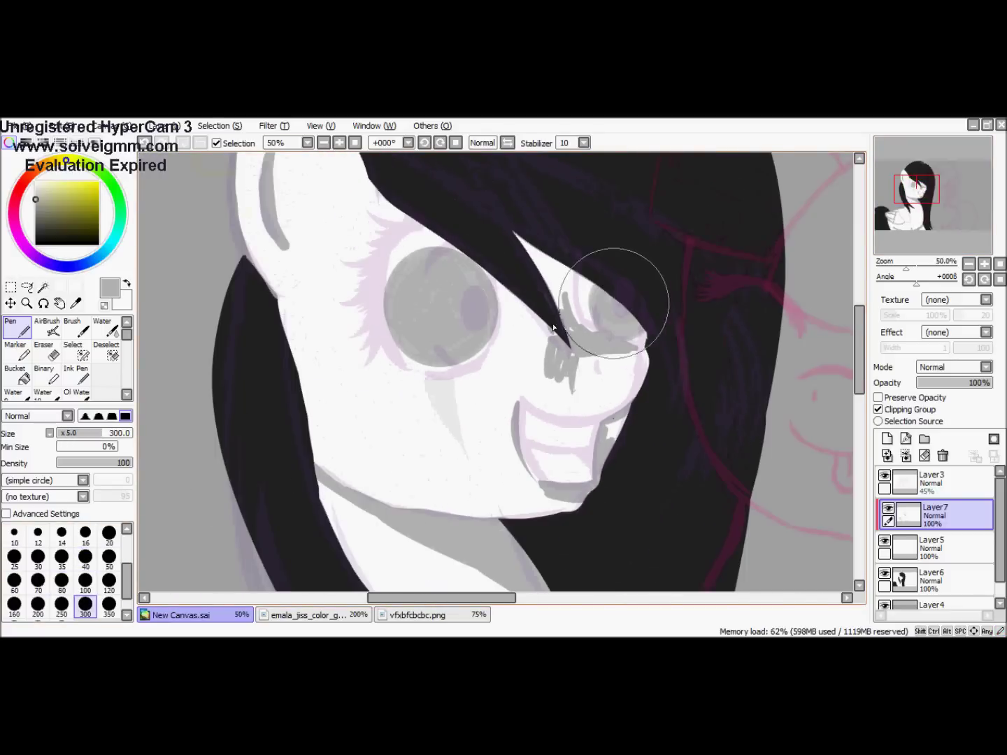
Soften the grey eye and nose bridge shadows on Layer7 with a size 120 Blur brush
key("b")
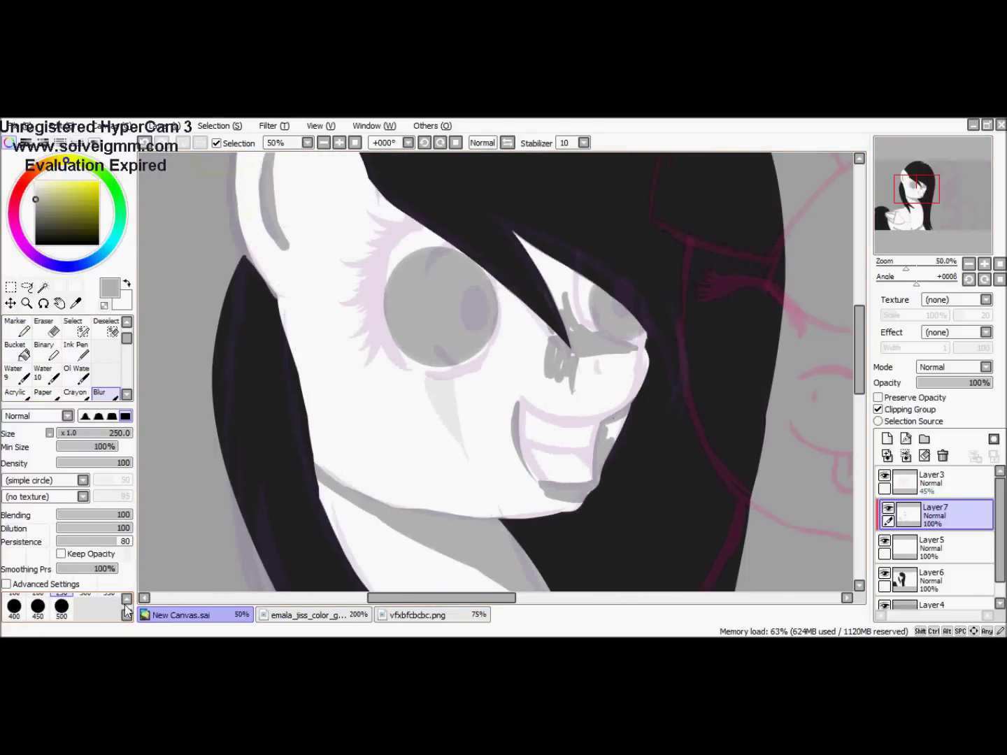
key("minus")
left_click_drag(448, 367, 419, 408)
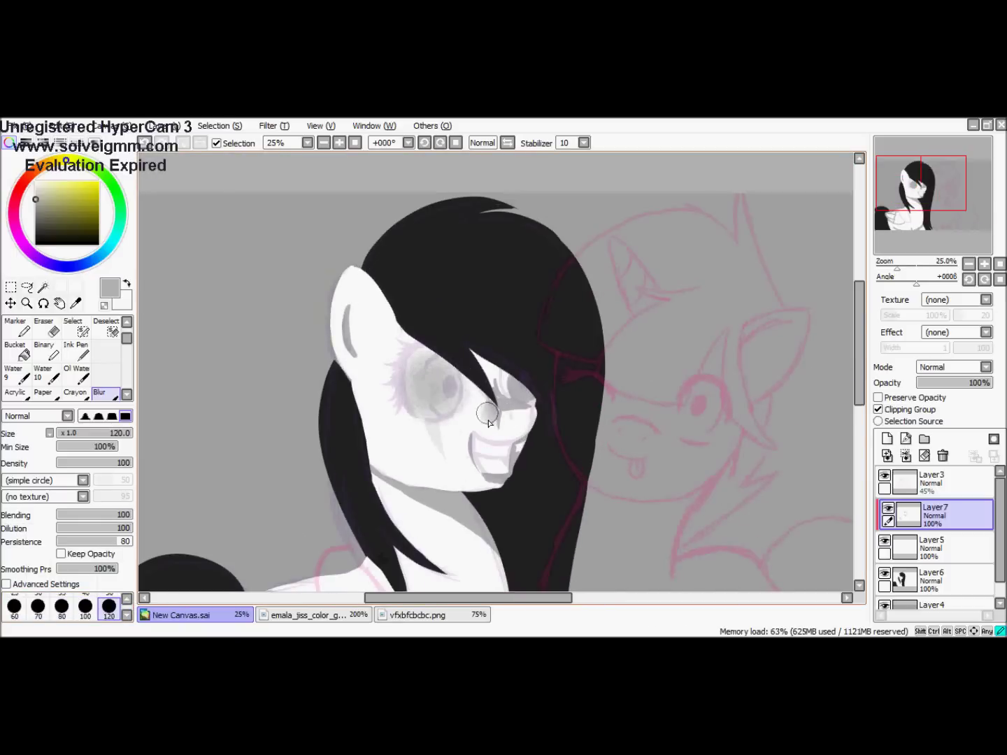
Paint white over the muzzle below the nose bridge shadow with the size 80 Pen
key("n")
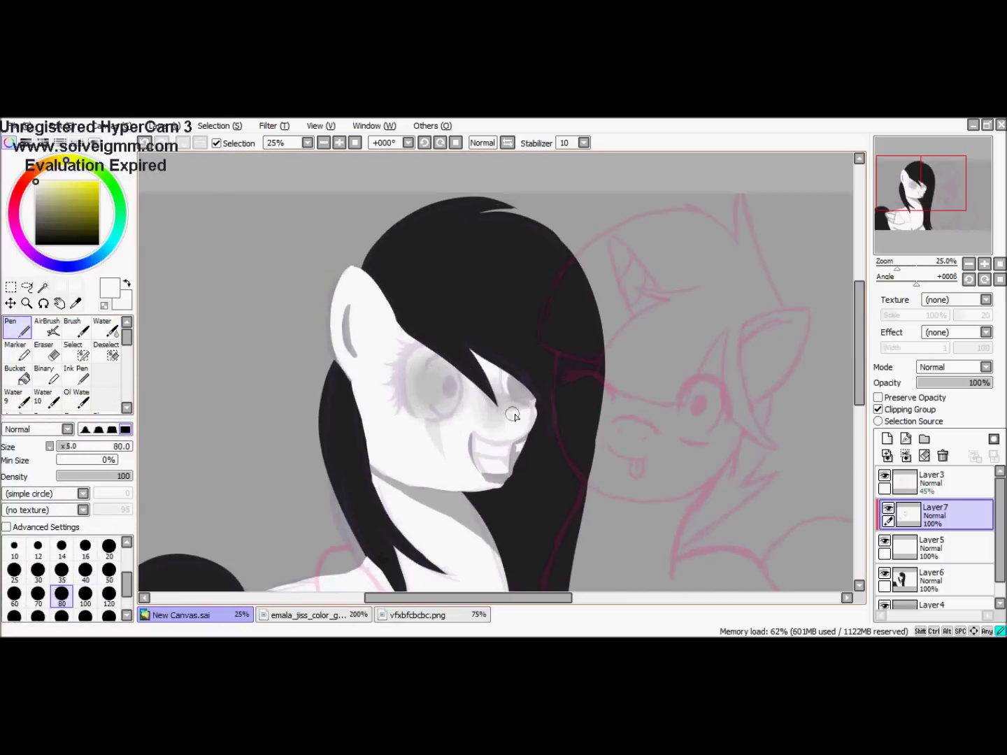
key("minus")
key("plus")
key("plus")
key("plus")
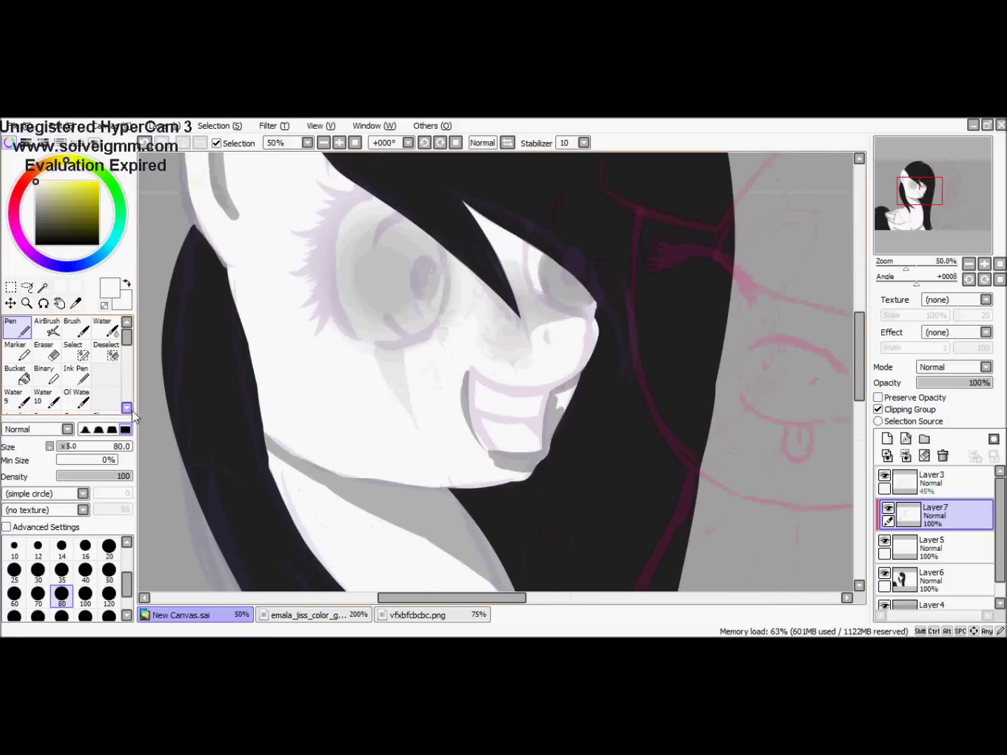
Blend the shading around the mouth, chin and muzzle with a size 70 Blur brush
key("b")
left_click_drag(954, 205, 951, 210)
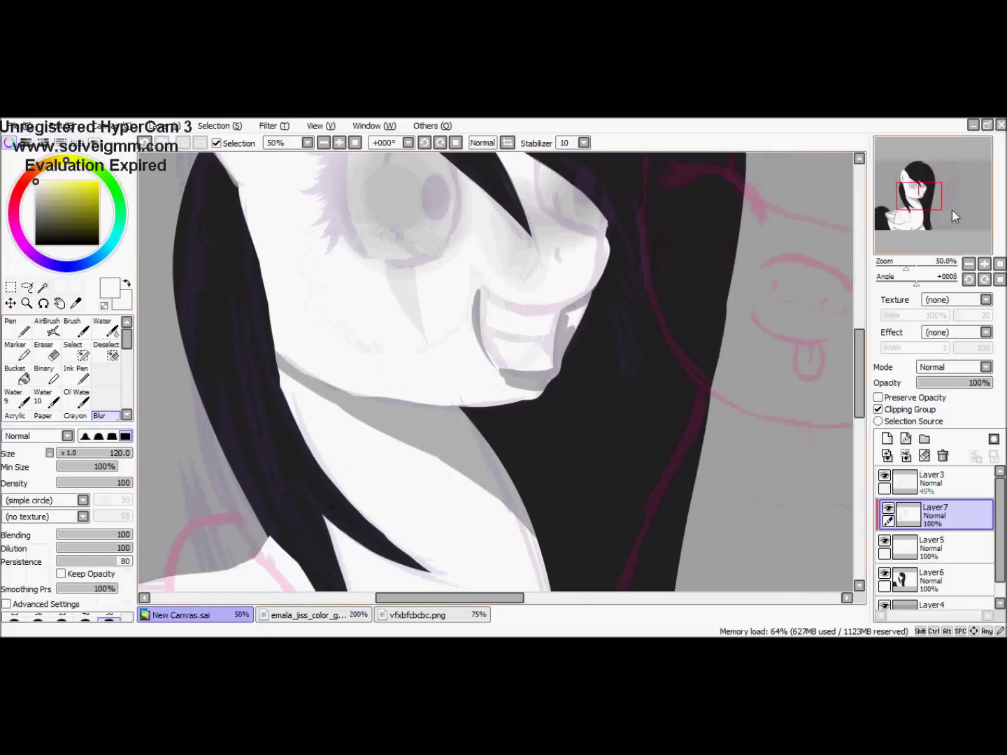
left_click(38, 619)
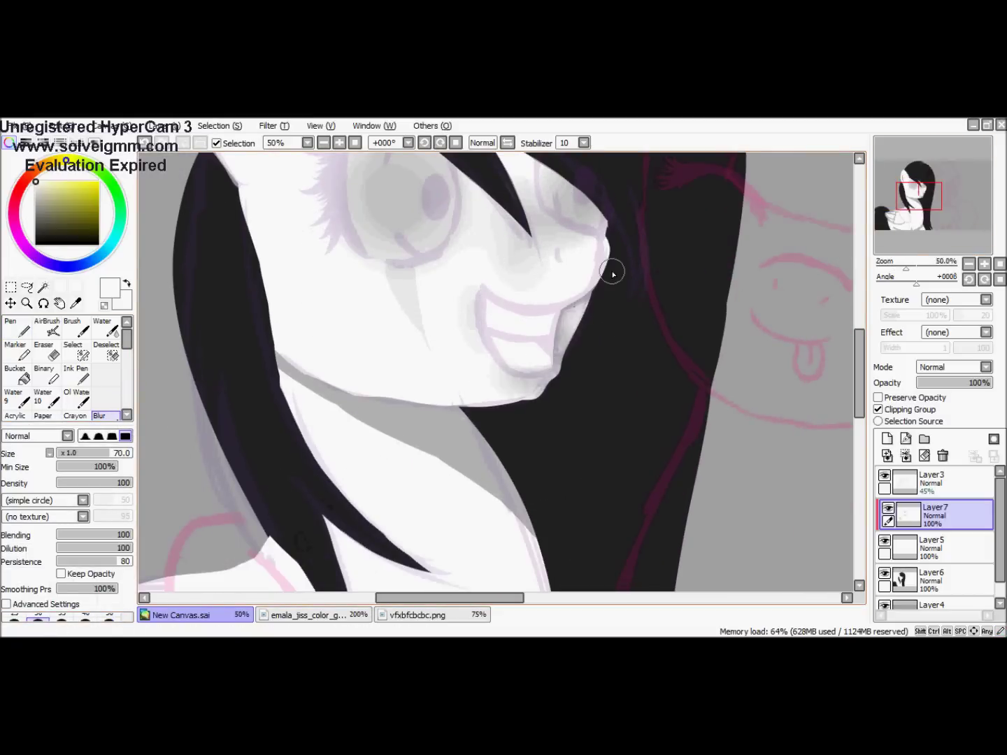
Repaint the inner ear shadow in grey with the size 80 Pen and blend it with a size 120 Blur brush
scroll(612, 273, "down", 3)
scroll(472, 200, "up", 3)
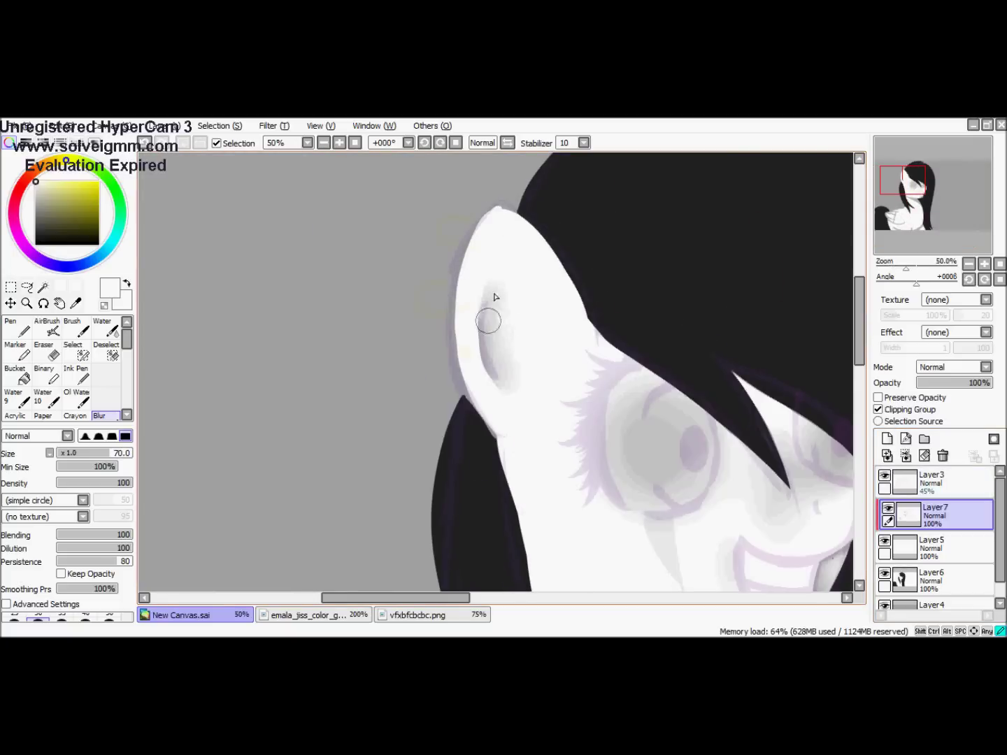
left_click(16, 326)
scroll(746, 386, "down", 2)
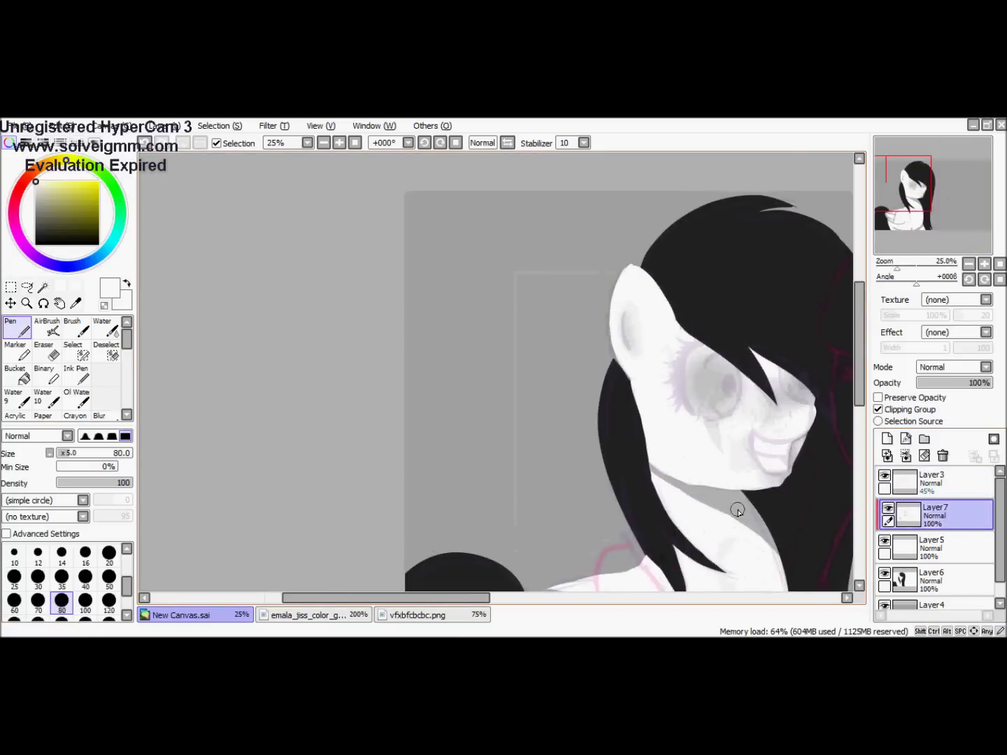
scroll(745, 385, "up", 1)
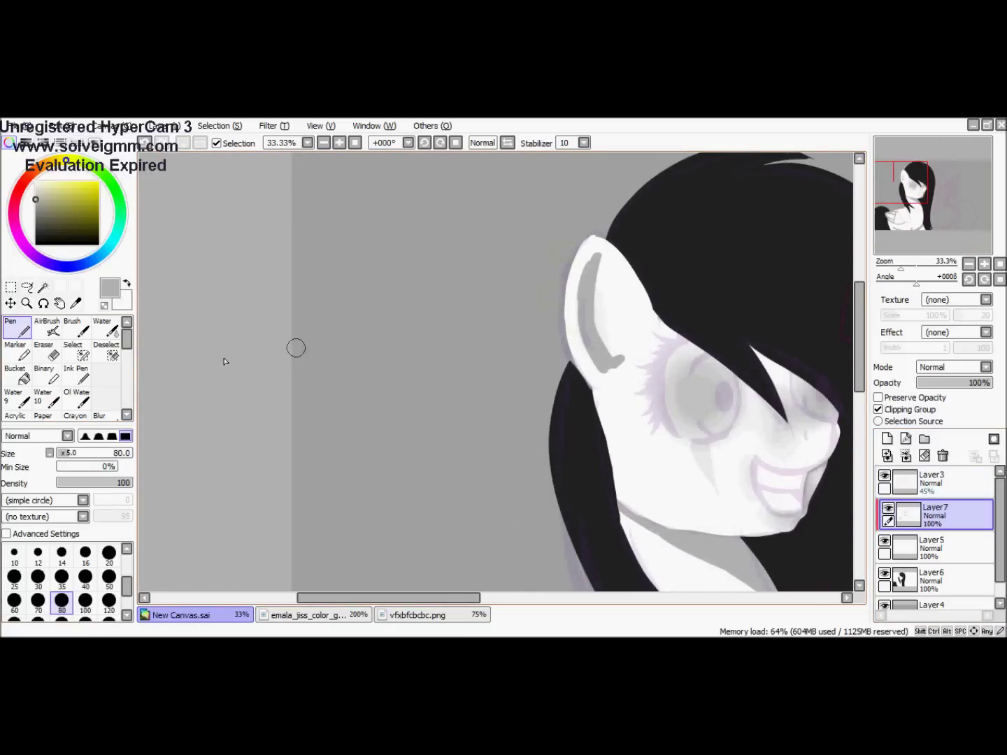
key("b")
left_click_drag(591, 255, 599, 351)
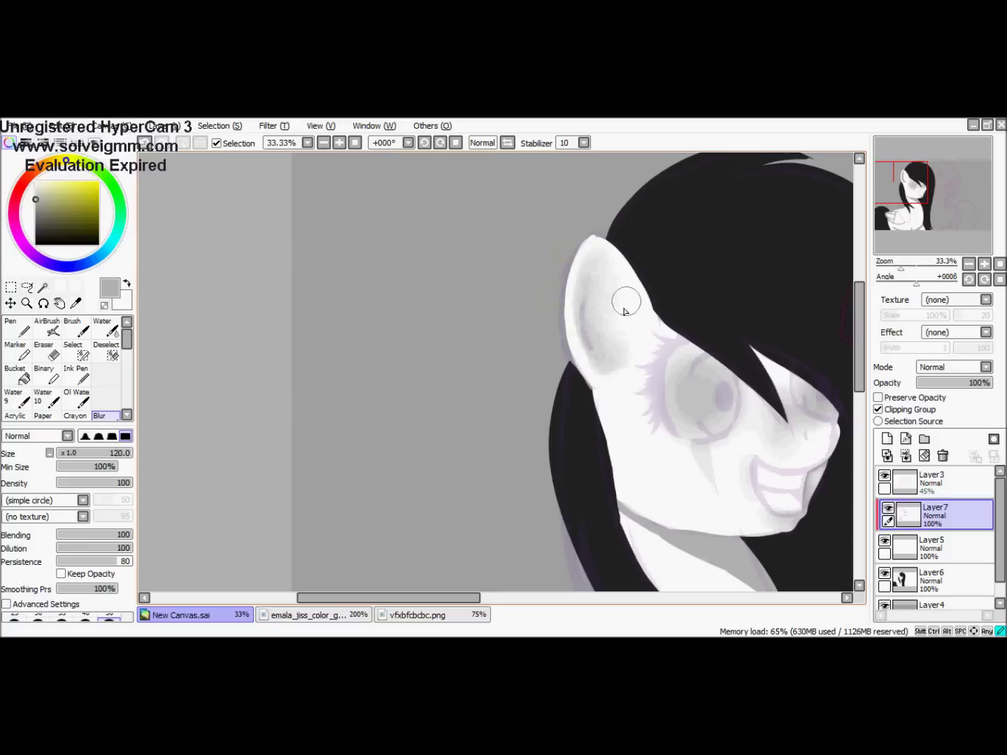
Blur the neck shadow under the jaw on Layer7, briefly hiding the sketch layer to check the shading
scroll(589, 266, "down", 1)
left_click_drag(589, 265, 581, 238)
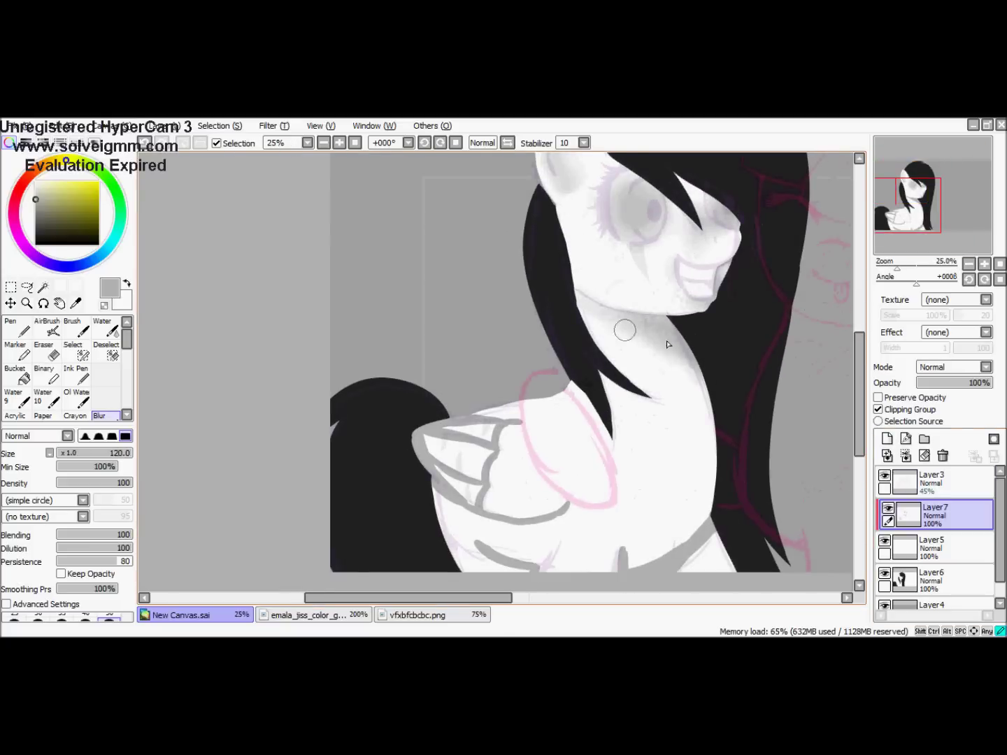
left_click(883, 474)
left_click(884, 475)
scroll(503, 308, "up", 3)
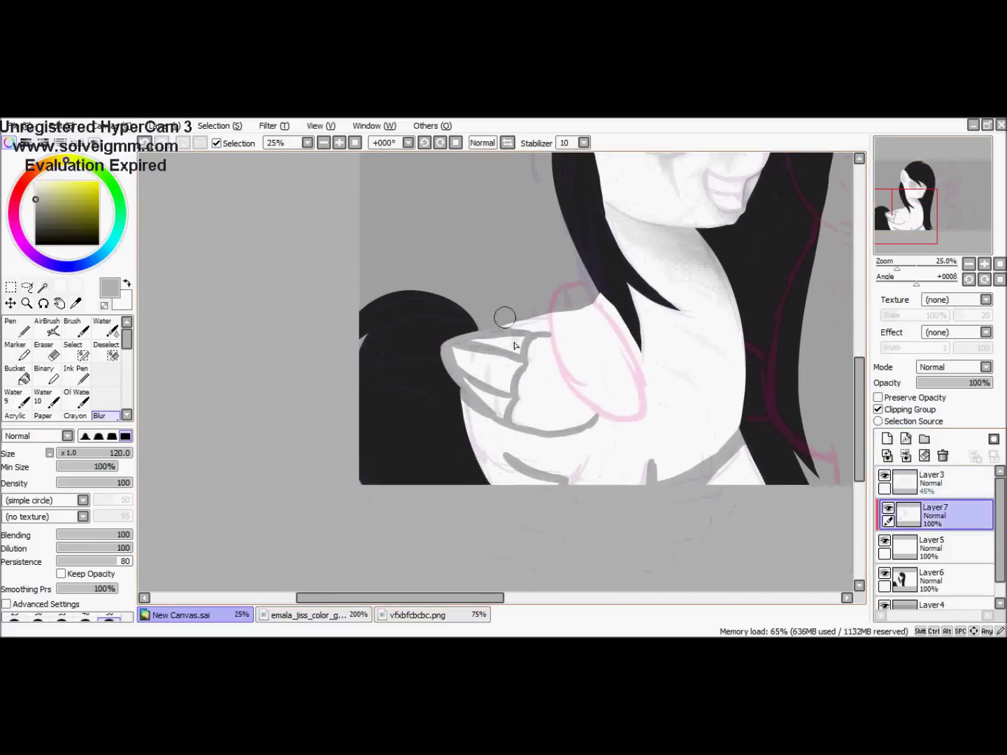
Blend the grey feather shadows on the wing with the size 120 Blur brush
mouse_move(362, 304)
left_mouse_down()
mouse_move(532, 389)
mouse_move(539, 463)
mouse_move(609, 263)
mouse_move(327, 321)
mouse_move(508, 430)
mouse_move(507, 531)
mouse_move(809, 500)
mouse_move(474, 523)
left_mouse_up()
scroll(469, 391, "down", 2)
scroll(427, 321, "up", 1)
Paint darker grey shading under the wing's lower edge with the size 80 Pen and soften it with a size 80 Blur brush
key("n")
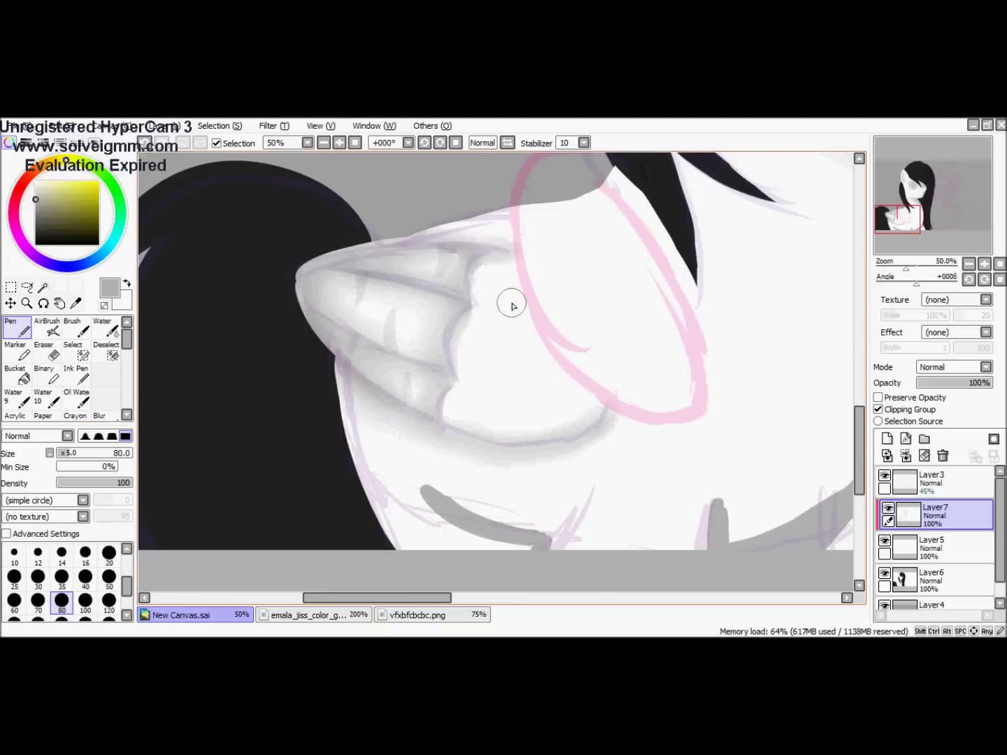
scroll(420, 392, "down", 3)
scroll(412, 434, "up", 1)
scroll(408, 447, "up", 5)
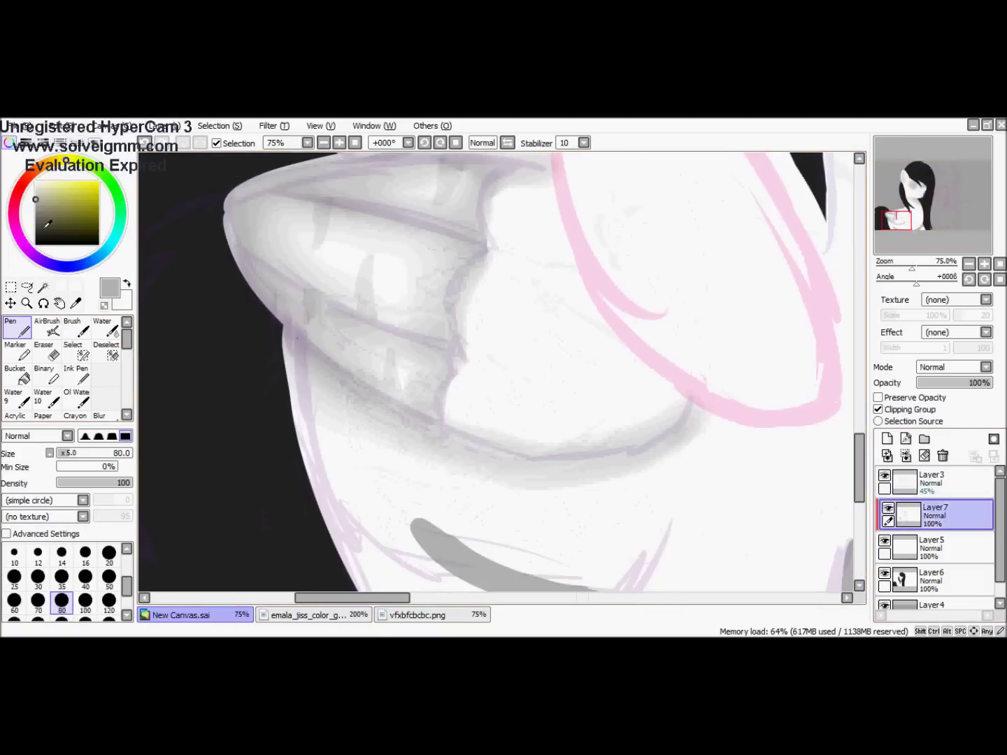
mouse_move(302, 353)
left_mouse_down()
mouse_move(336, 388)
mouse_move(605, 460)
left_mouse_up()
key("b")
mouse_move(342, 366)
left_mouse_down()
mouse_move(419, 432)
mouse_move(582, 467)
mouse_move(517, 488)
left_mouse_up()
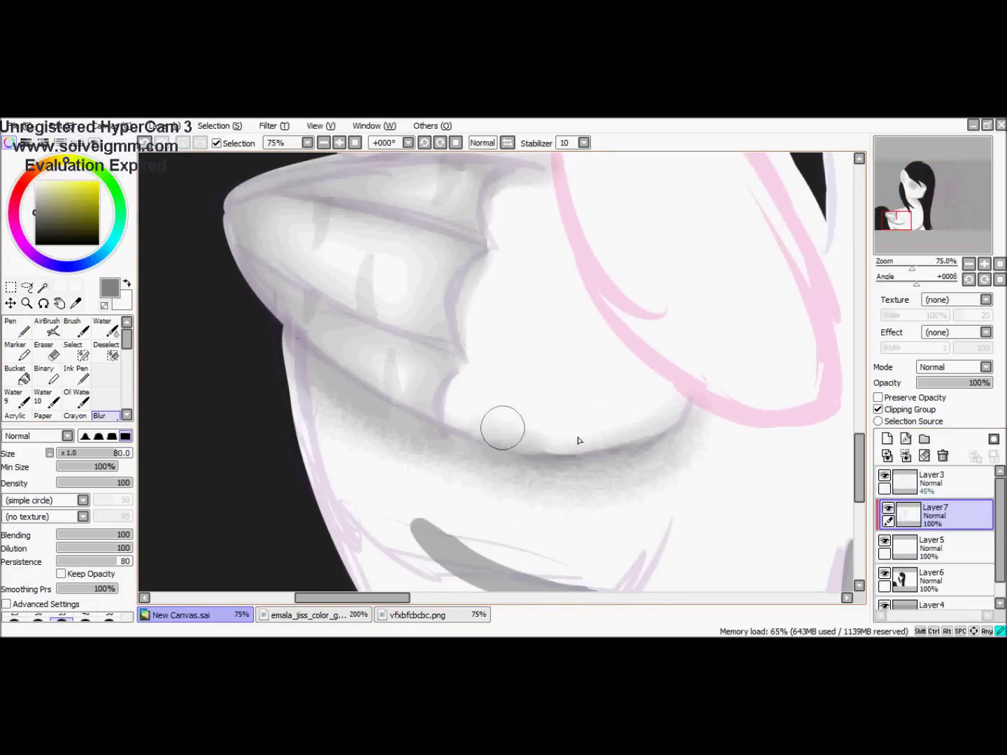
Paint white along the inside of the wing's lower edge with the size 80 Pen and hide the sketch layer Layer3
key("n")
mouse_move(450, 406)
left_mouse_down()
mouse_move(600, 444)
mouse_move(669, 411)
left_mouse_up()
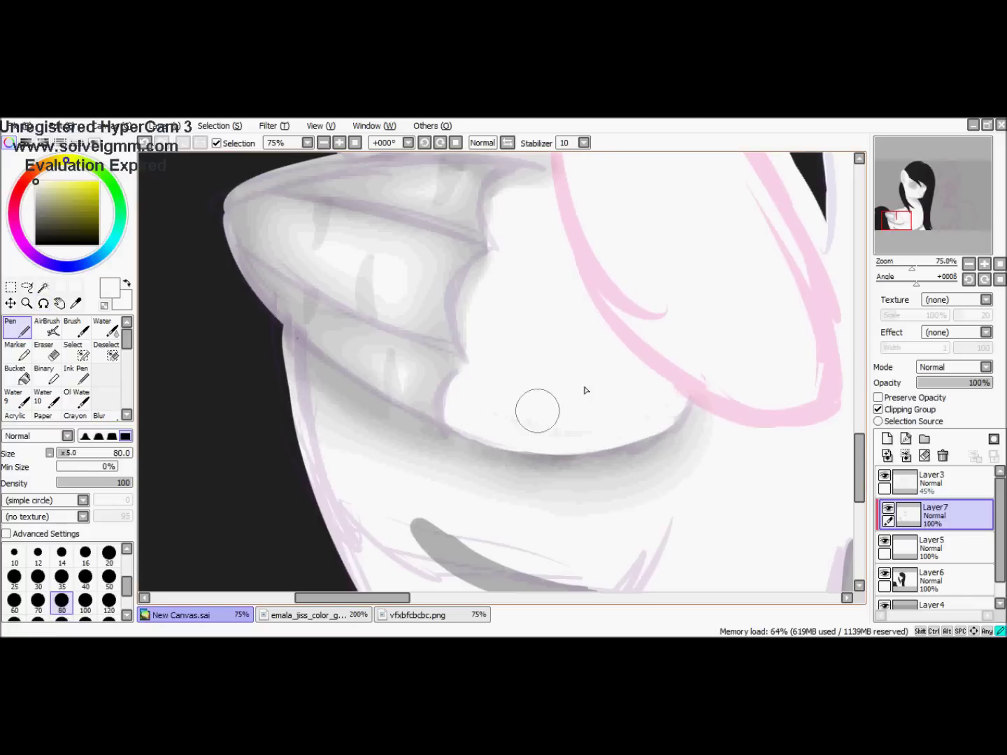
scroll(586, 389, "down", 5)
left_click(885, 474)
scroll(524, 397, "up", 4)
Blend the chest and belly shadows below the wing with the size 80 Blur brush, toggling the sketch layer to check the shading
key("b")
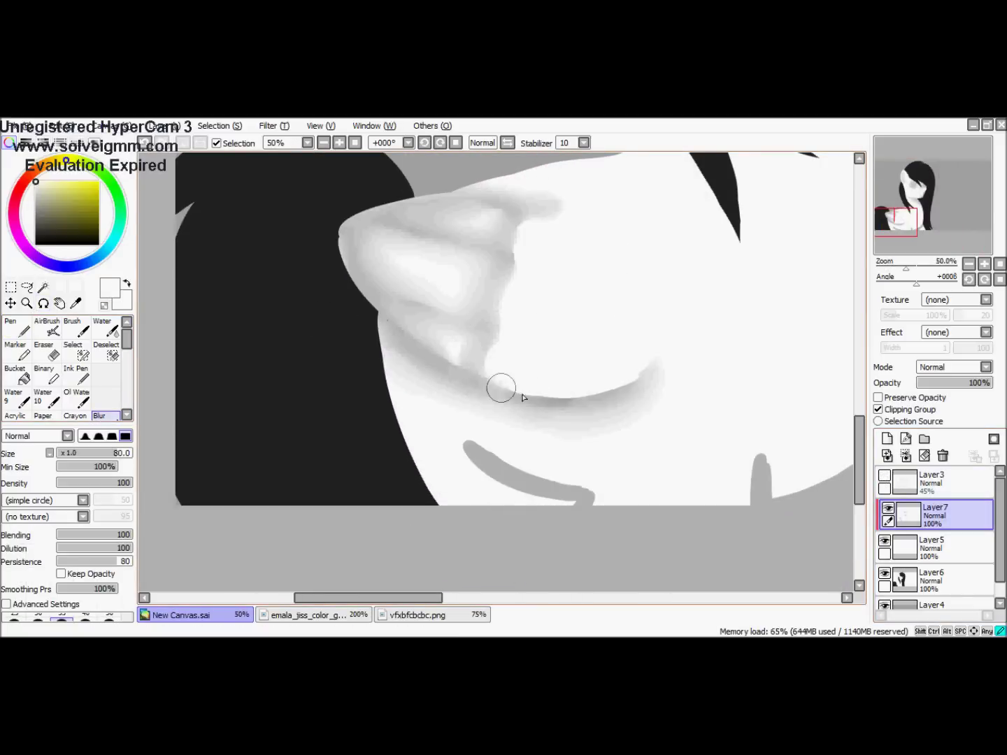
scroll(523, 397, "down", 3)
scroll(508, 344, "up", 1)
left_click(884, 475)
scroll(573, 441, "up", 1)
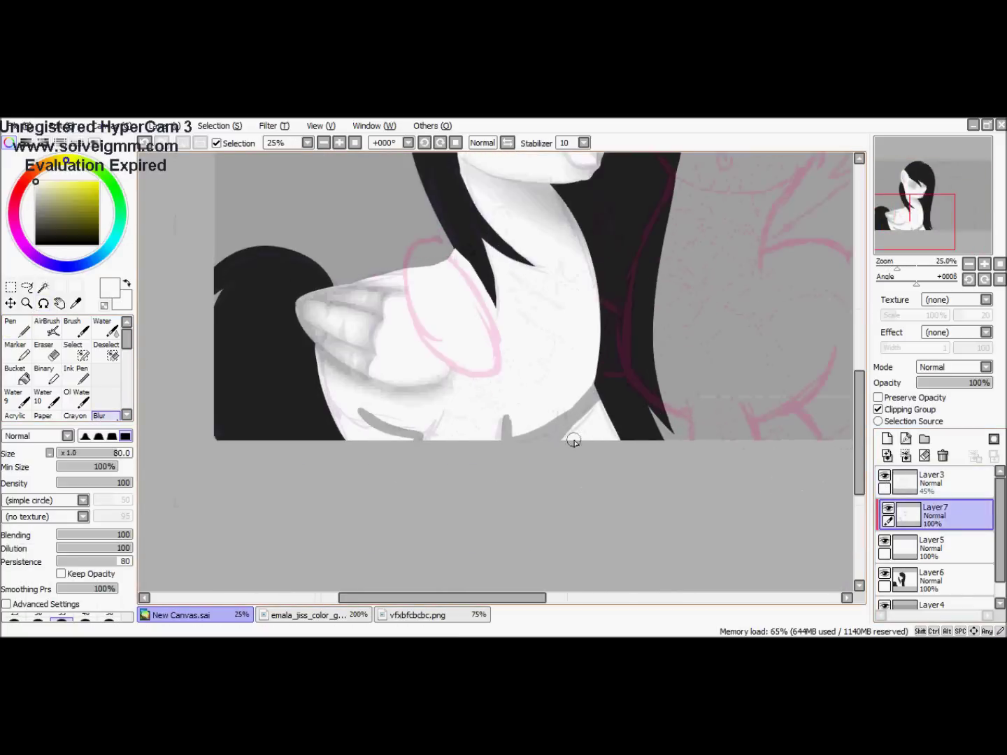
scroll(574, 440, "up", 1)
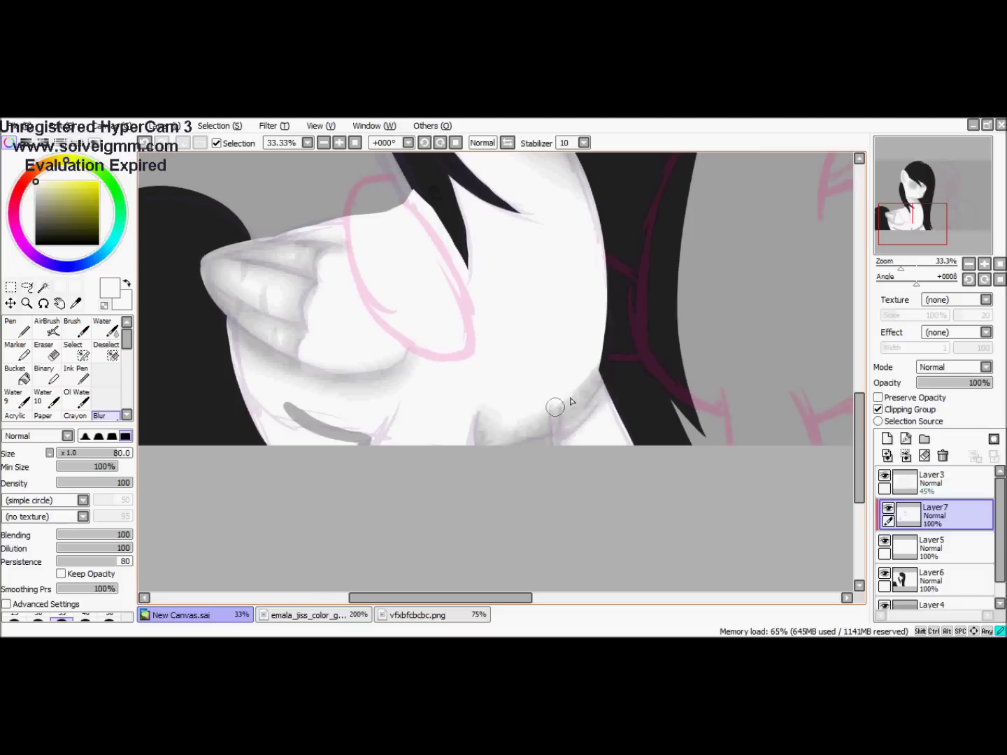
left_click(885, 475)
scroll(488, 314, "down", 3)
scroll(489, 314, "up", 2)
Paint light pink patches on the chest, rump, cheek, nose and lower body with the size 250 Pen
left_click(15, 326)
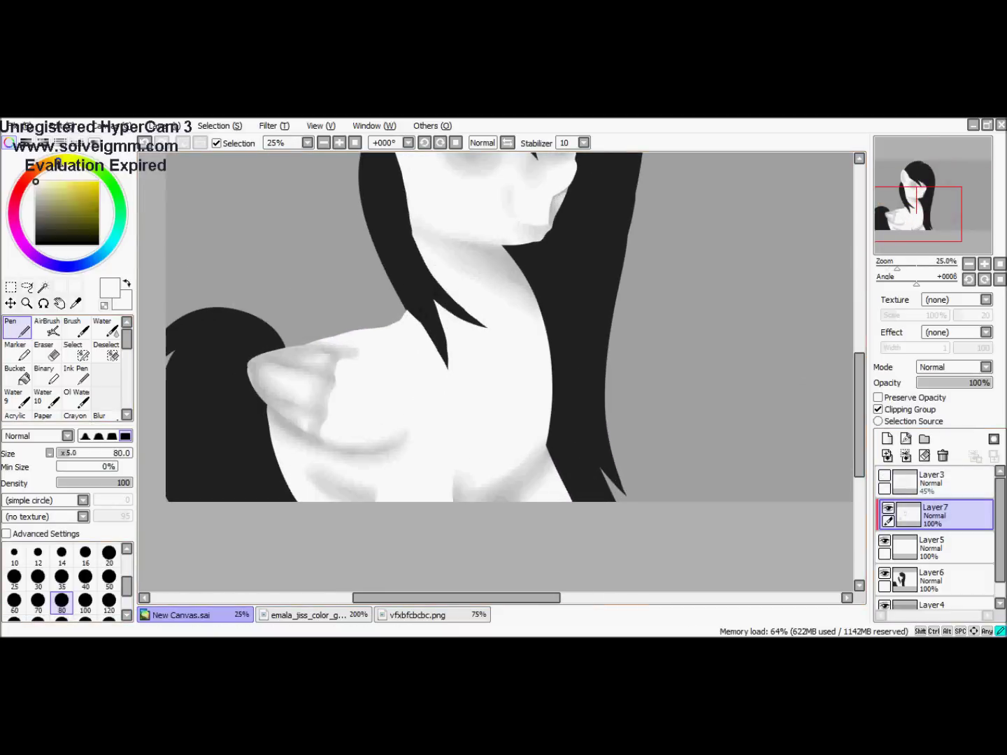
left_click(14, 213)
left_click(63, 620)
left_click(469, 388)
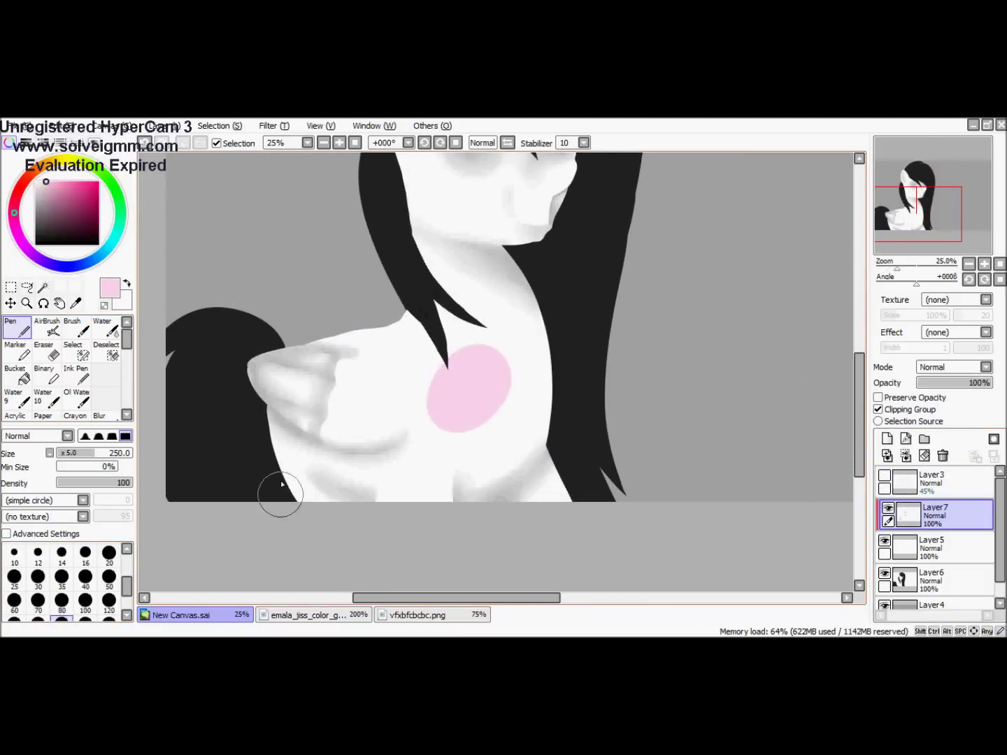
scroll(428, 506, "up", 3)
left_click(427, 316)
scroll(552, 483, "down", 3)
Blend the pink patches on the chest, rump, cheek and ear with the Blur brush at sizes 120 and 200
left_click(99, 415)
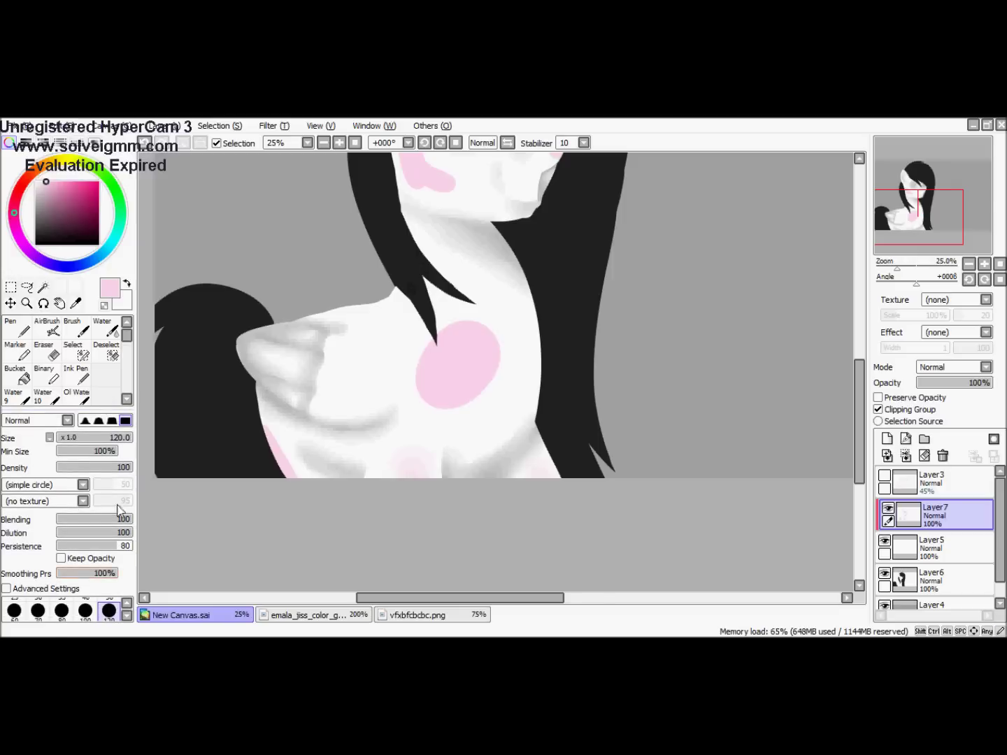
left_click_drag(432, 343, 258, 496)
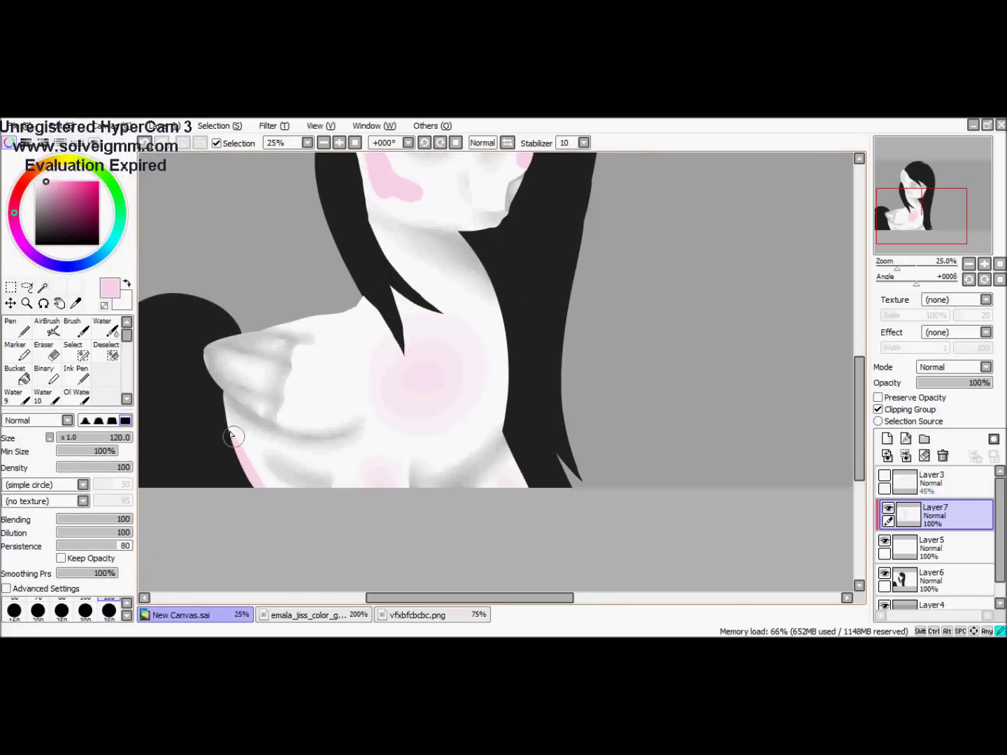
scroll(245, 563, "up", 2)
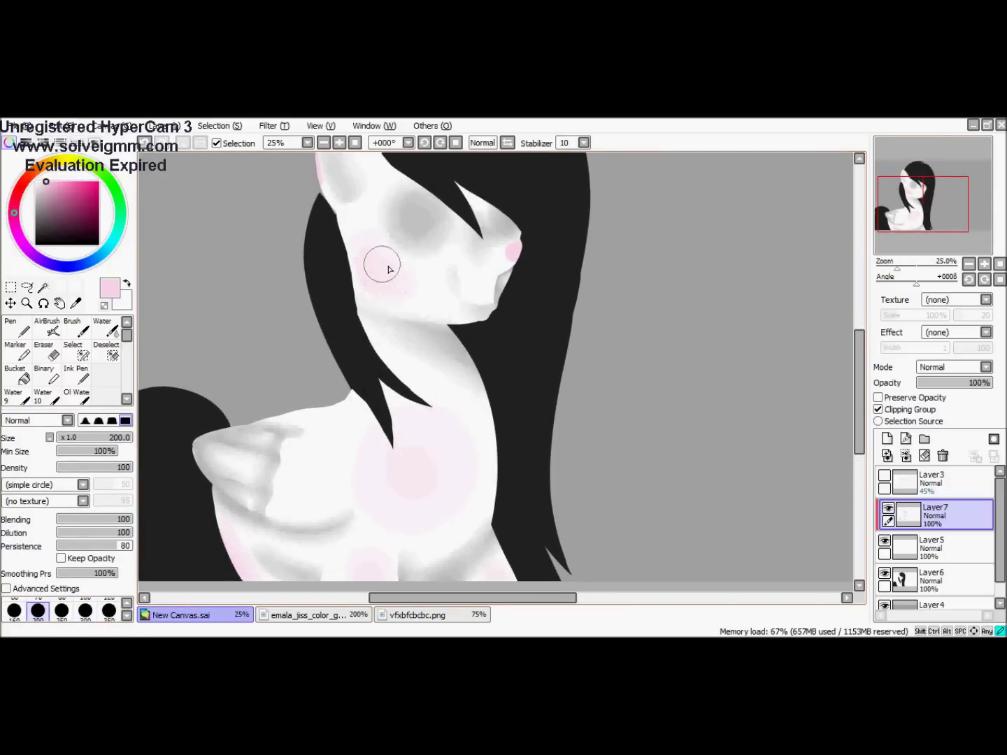
scroll(465, 215, "up", 2)
scroll(464, 215, "left", 1)
left_click(109, 610)
key("ctrl+z")
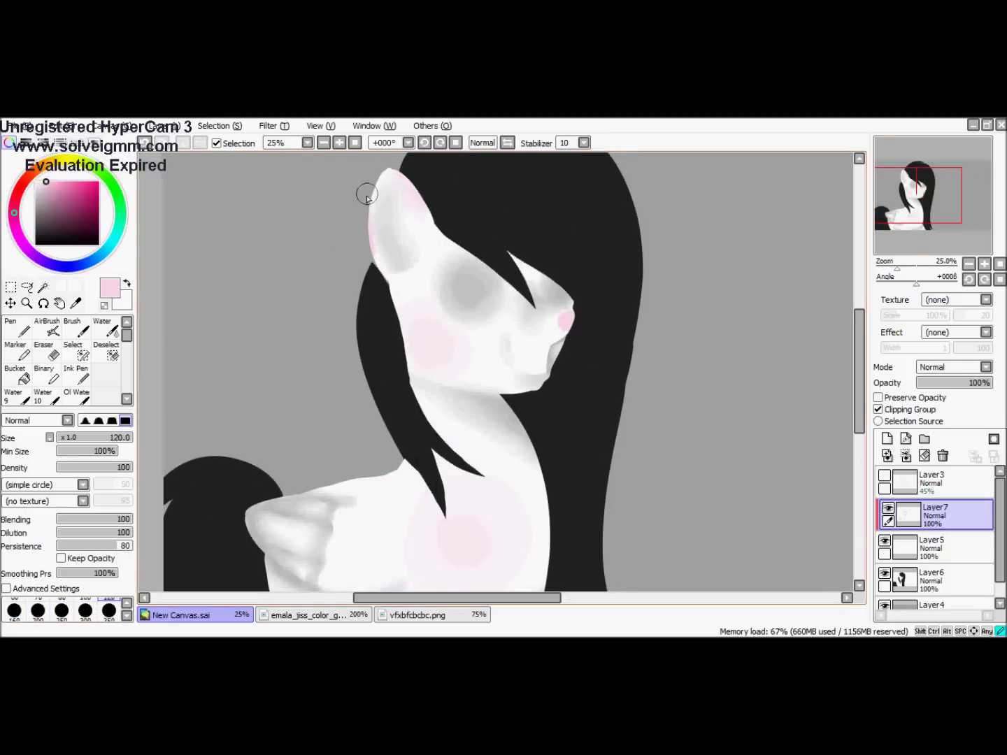
scroll(564, 353, "down", 2)
scroll(427, 495, "up", 3)
Paint a light pink spot on the wing's shoulder with the size 250 Pen and blend it with a size 350 Blur brush
key("n")
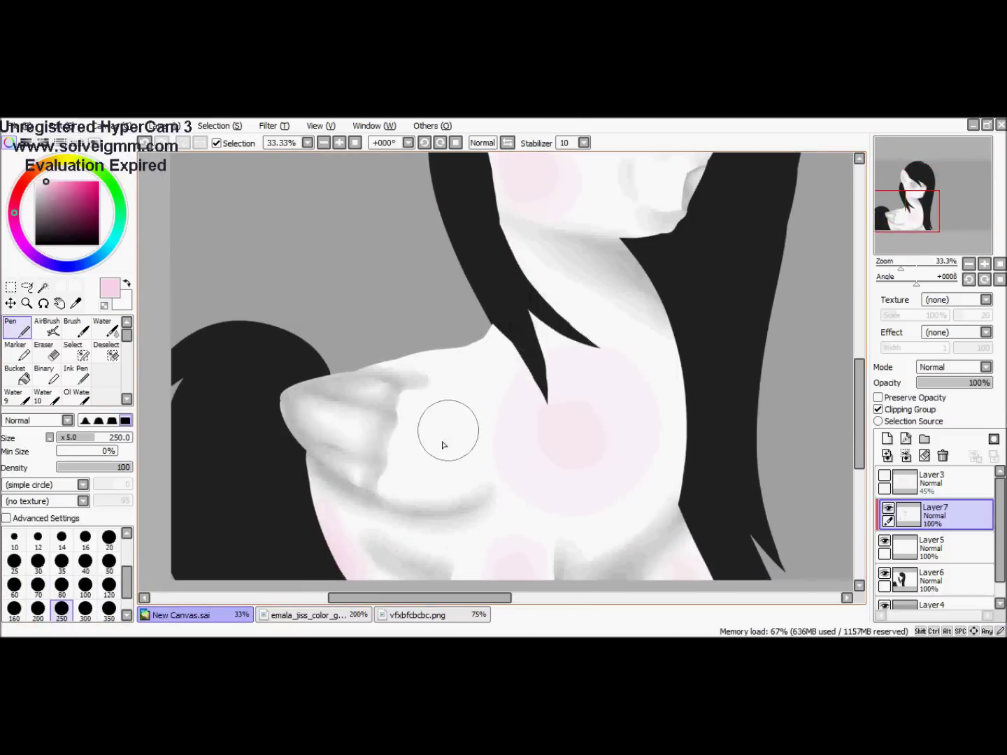
left_click(437, 440)
left_click(127, 400)
left_click(105, 395)
left_click_drag(470, 456, 479, 445)
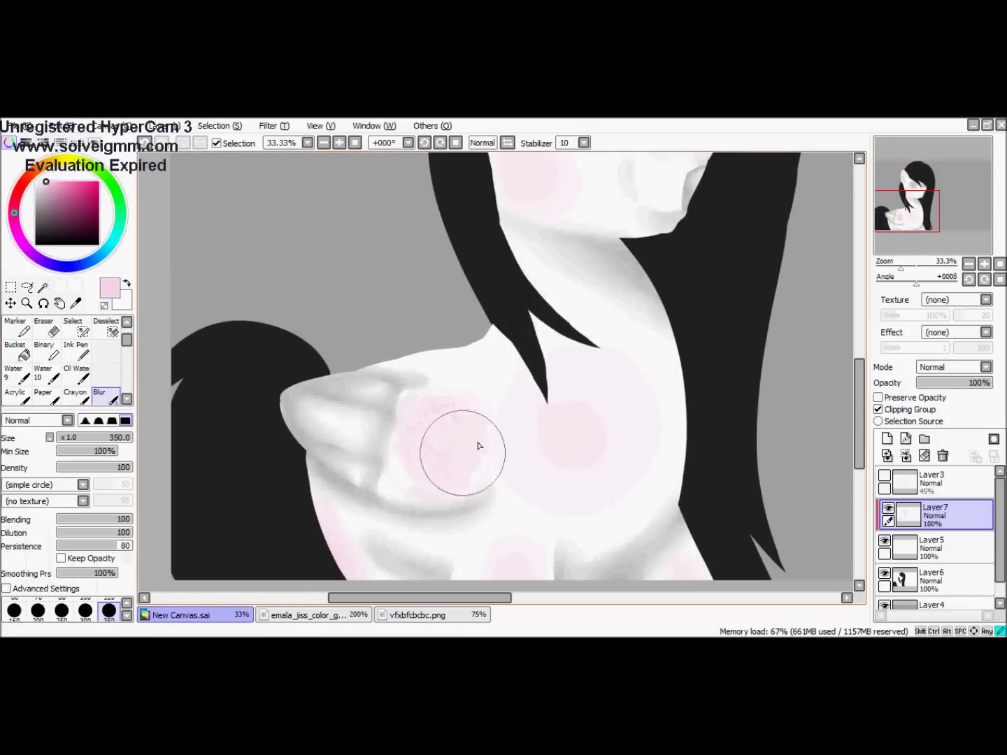
scroll(488, 414, "down", 1)
scroll(578, 281, "up", 1)
Show the sketch layer Layer3 and add a new layer above Layer7 for the mouth
left_click(884, 475)
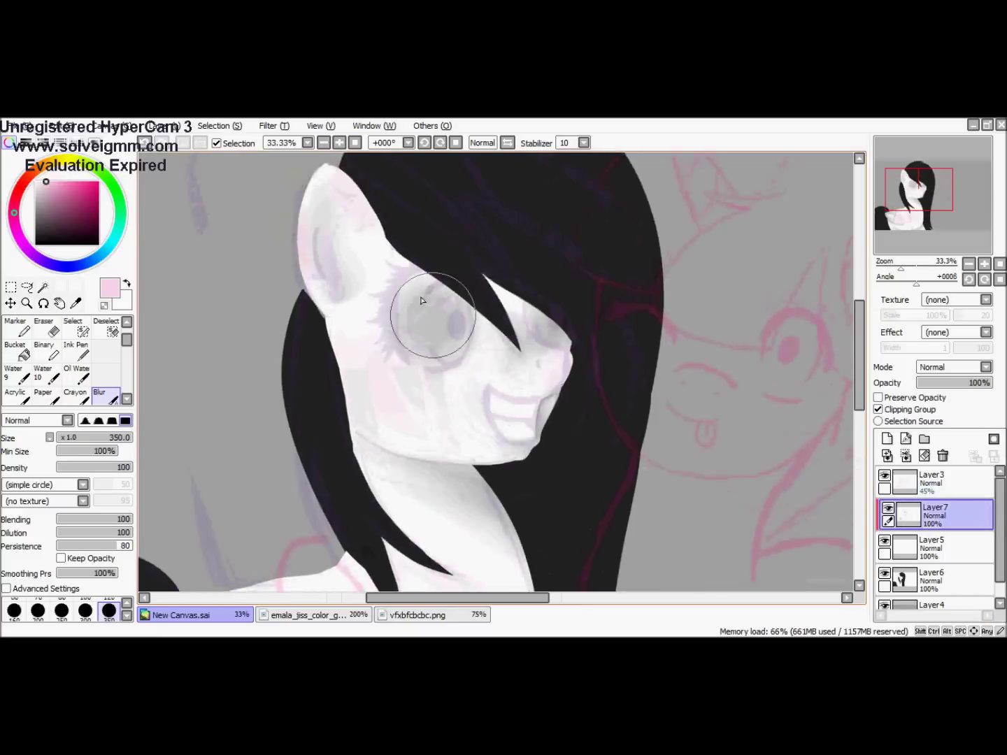
scroll(422, 294, "up", 2)
scroll(580, 361, "up", 2)
left_click(886, 438)
Paint a solid orange tongue inside the mouth with the size 35 Pen and clean its edge with the size 40 Eraser
left_click(127, 322)
left_click(17, 326)
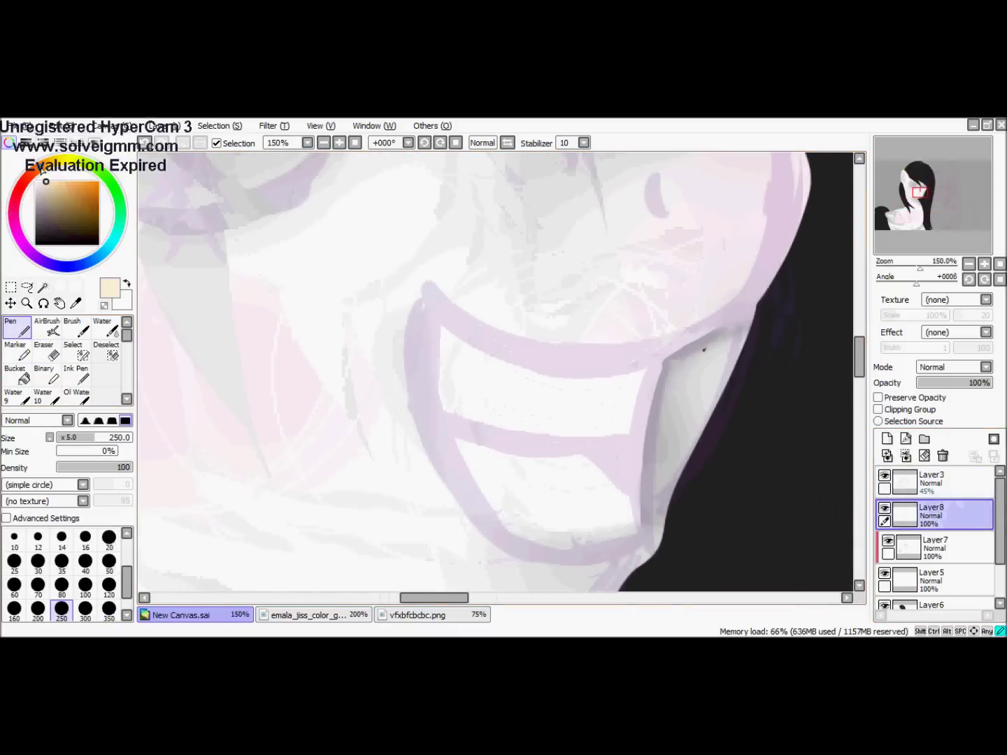
key("bracketleft")
key("bracketleft")
key("bracketleft")
key("bracketleft")
key("bracketleft")
key("bracketleft")
key("bracketleft")
key("bracketleft")
key("bracketleft")
key("bracketleft")
left_click_drag(449, 429, 601, 469)
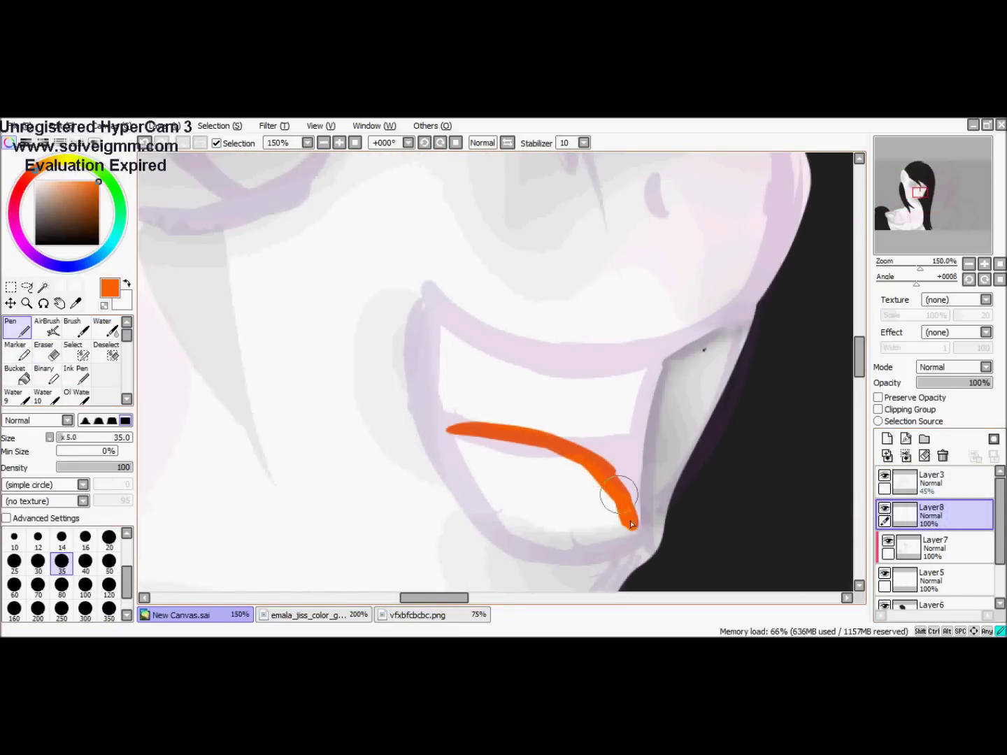
mouse_move(458, 460)
left_mouse_down()
mouse_move(620, 535)
mouse_move(488, 450)
mouse_move(593, 522)
left_mouse_up()
key("e")
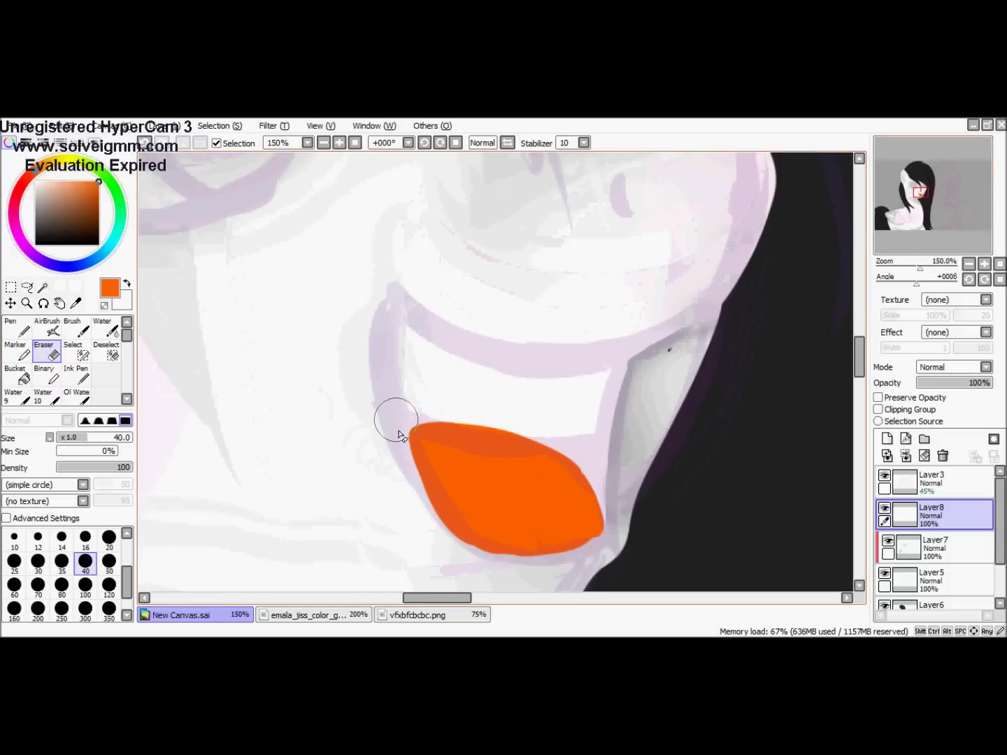
Outline the whole mouth opening in dark grey on Layer7 with the size 35 Pen
left_click(934, 545)
key("n")
mouse_move(397, 298)
left_mouse_down()
mouse_move(415, 425)
mouse_move(465, 525)
left_mouse_up()
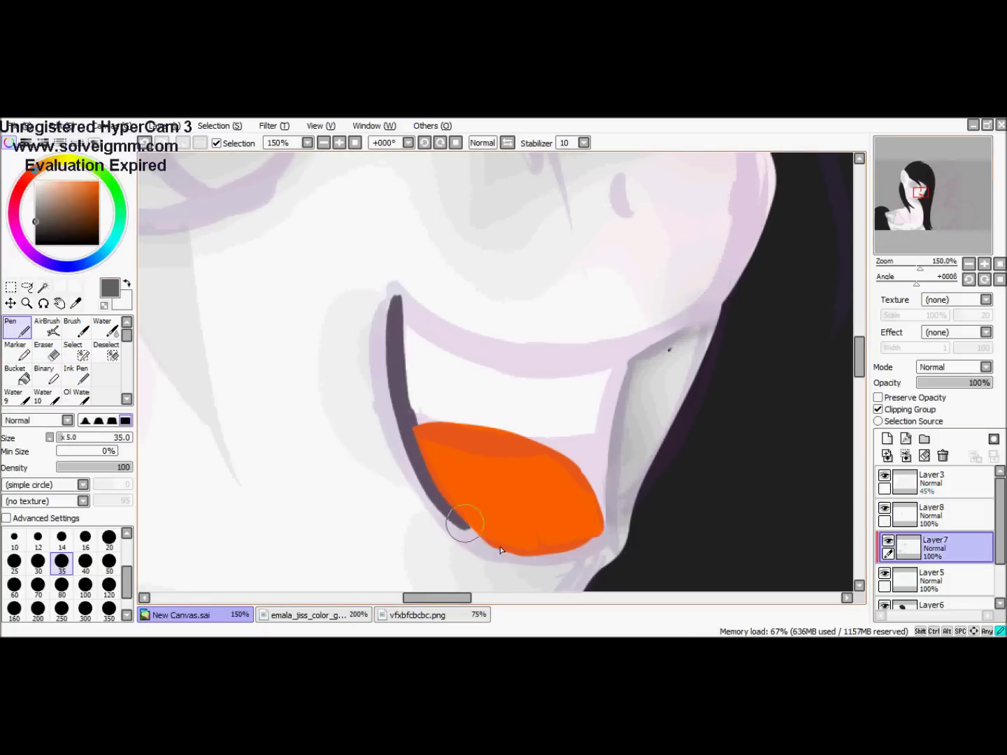
left_click_drag(540, 558, 624, 357)
mouse_move(396, 301)
left_mouse_down()
mouse_move(493, 357)
mouse_move(623, 358)
left_mouse_up()
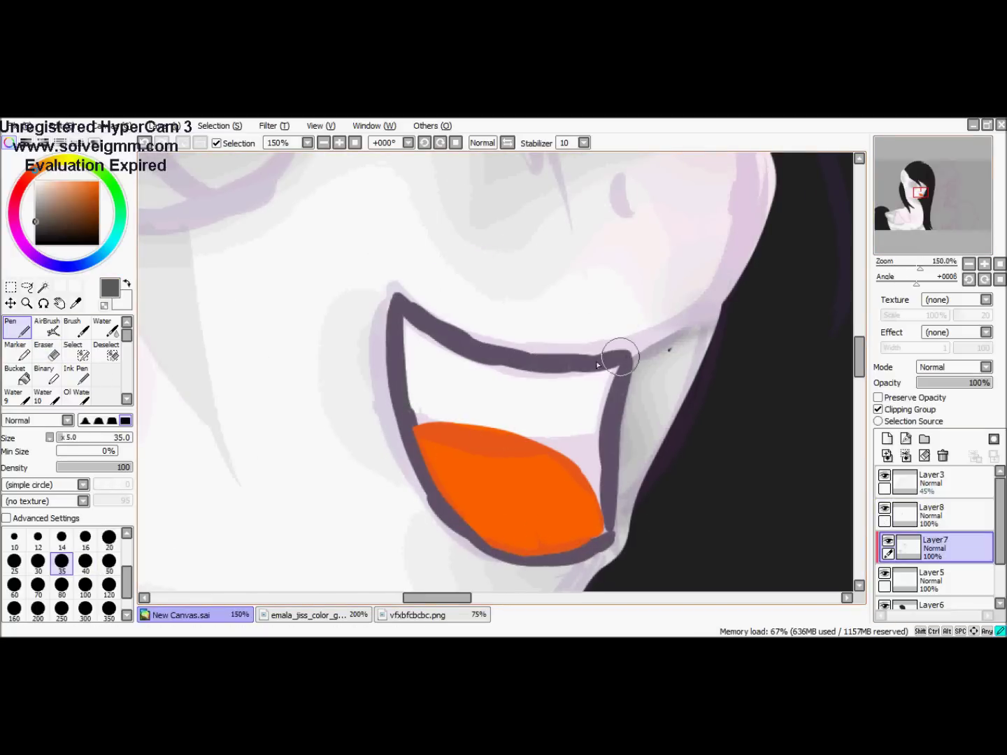
Try to soften the dark mouth outline with the Blur brush at sizes 50 and 16
key("b")
mouse_move(402, 317)
left_mouse_down()
mouse_move(497, 367)
mouse_move(580, 382)
left_mouse_up()
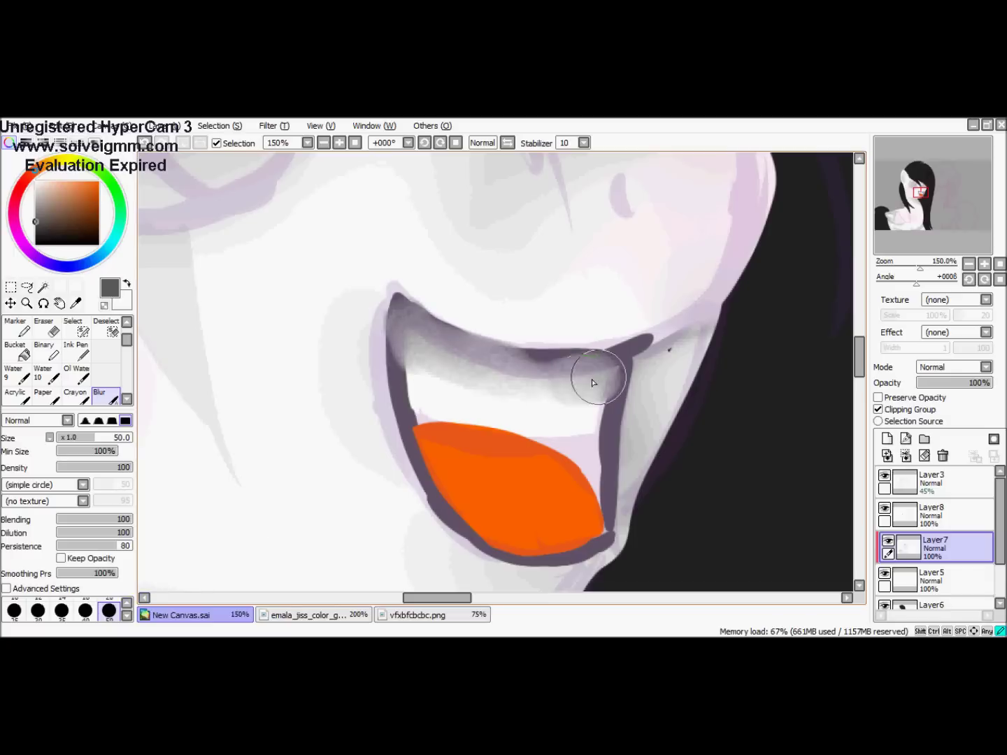
left_click_drag(408, 276, 451, 513)
scroll(418, 454, "down", 3)
key("bracketleft")
key("bracketleft")
key("bracketleft")
key("bracketleft")
key("bracketleft")
key("bracketleft")
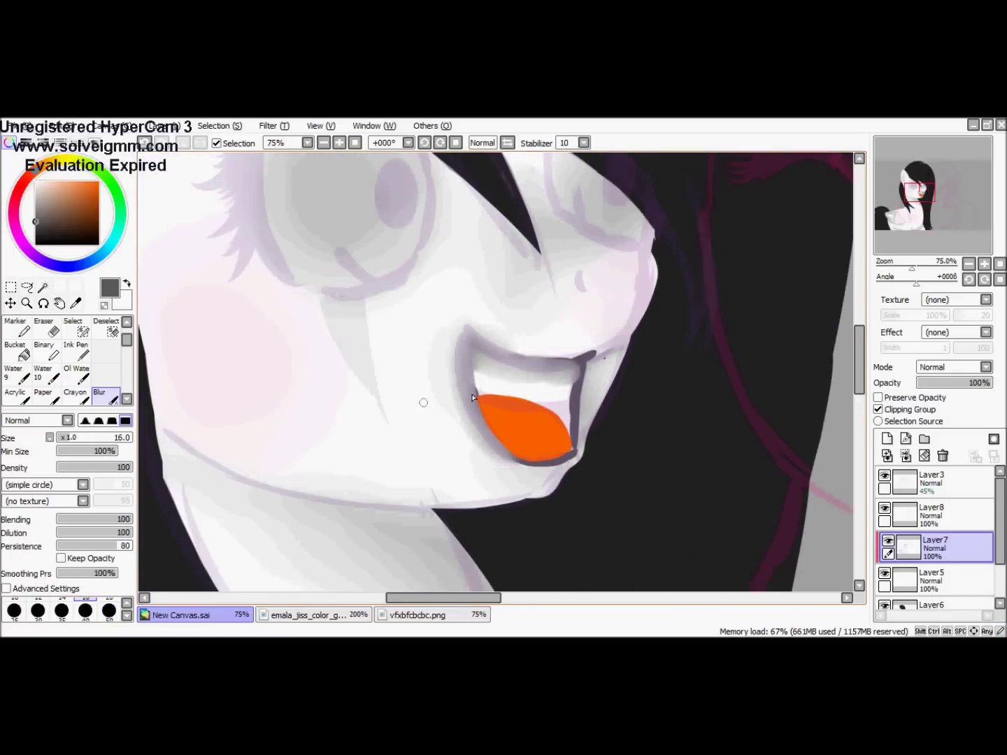
left_click_drag(506, 464, 475, 381)
left_click_drag(465, 334, 581, 356)
Blend the dark mouth outline with the Blur brush at size 25 inside the mouth and size 40 around the lips
scroll(532, 363, "up", 3)
key("bracketright")
key("bracketright")
mouse_move(455, 314)
left_mouse_down()
mouse_move(586, 368)
mouse_move(639, 441)
mouse_move(654, 525)
left_mouse_up()
mouse_move(447, 329)
left_mouse_down()
mouse_move(454, 391)
mouse_move(500, 383)
left_mouse_up()
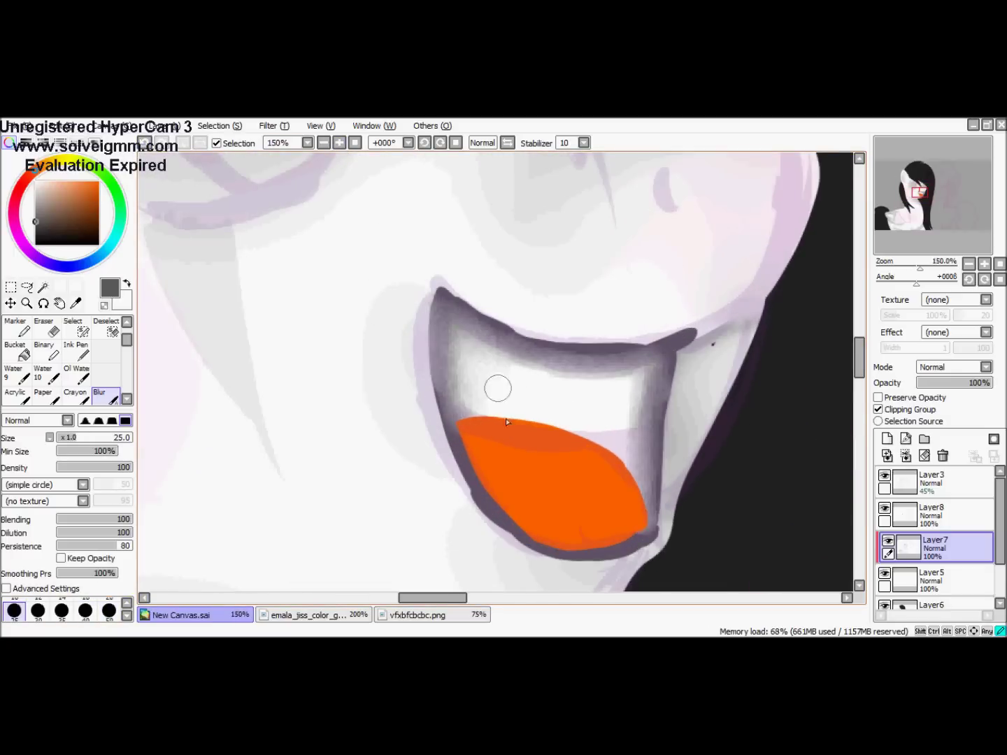
key("bracketright")
key("bracketright")
key("bracketright")
mouse_move(440, 286)
left_mouse_down()
mouse_move(515, 326)
mouse_move(674, 317)
mouse_move(460, 281)
mouse_move(430, 418)
mouse_move(524, 546)
mouse_move(625, 557)
mouse_move(634, 550)
mouse_move(728, 337)
left_mouse_up()
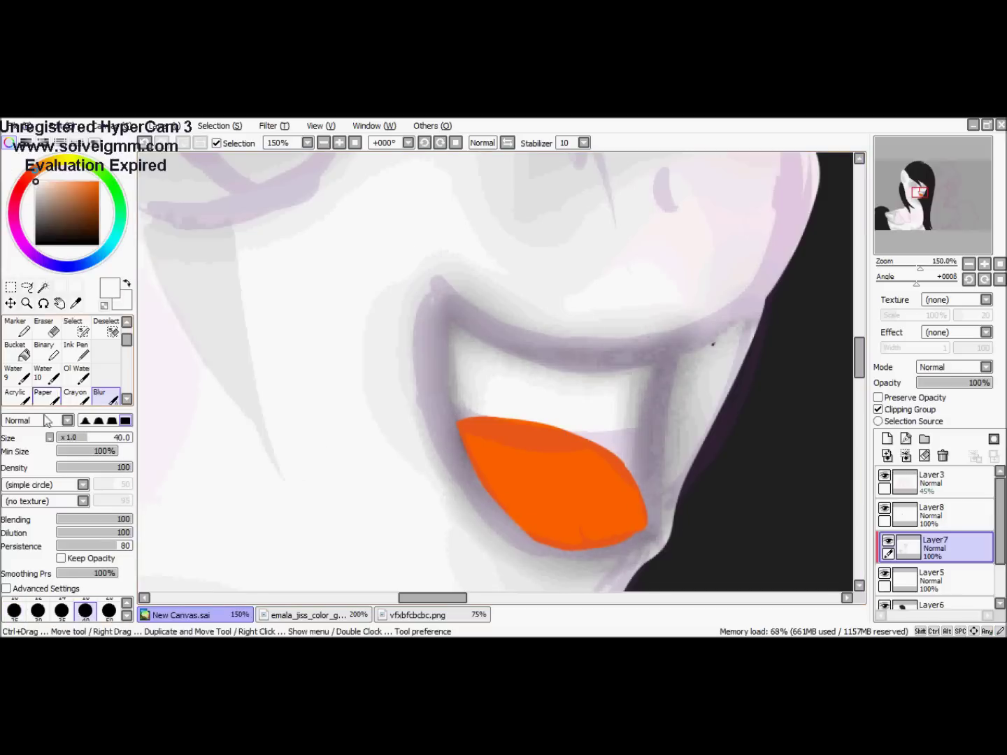
Paint white above the upper lip with the size 35 Pen and blend it, briefly hiding the sketch and tongue layers to check
key("n")
mouse_move(433, 283)
left_mouse_down()
mouse_move(489, 274)
mouse_move(727, 301)
left_mouse_up()
left_click(126, 400)
left_click(105, 396)
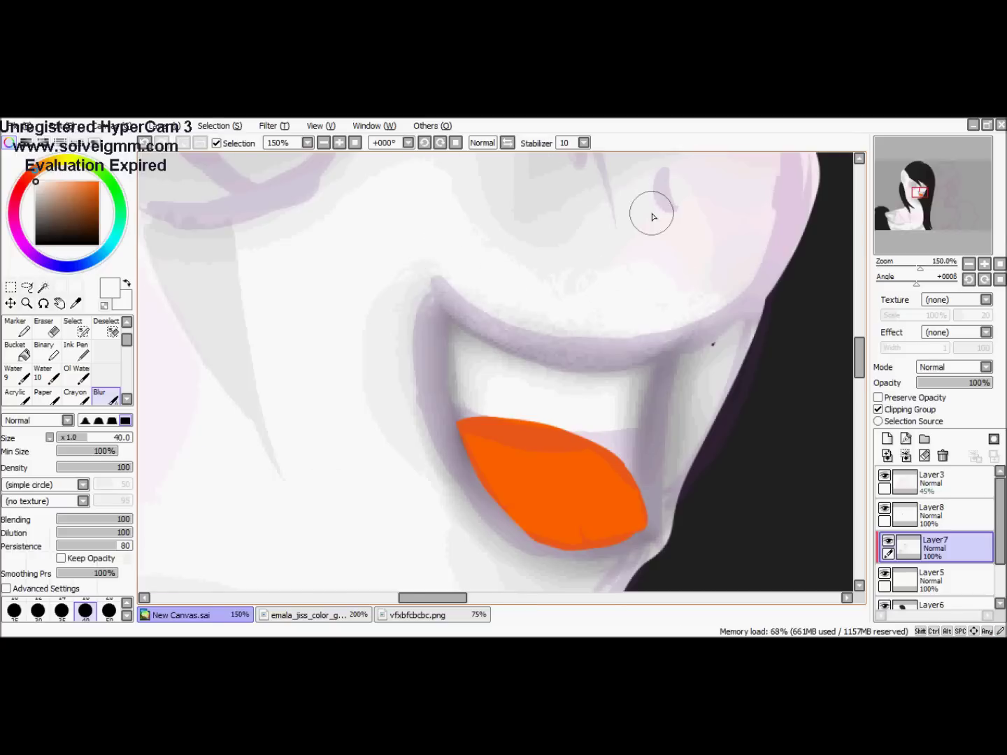
scroll(651, 217, "down", 7)
left_click(884, 475)
left_click(884, 509)
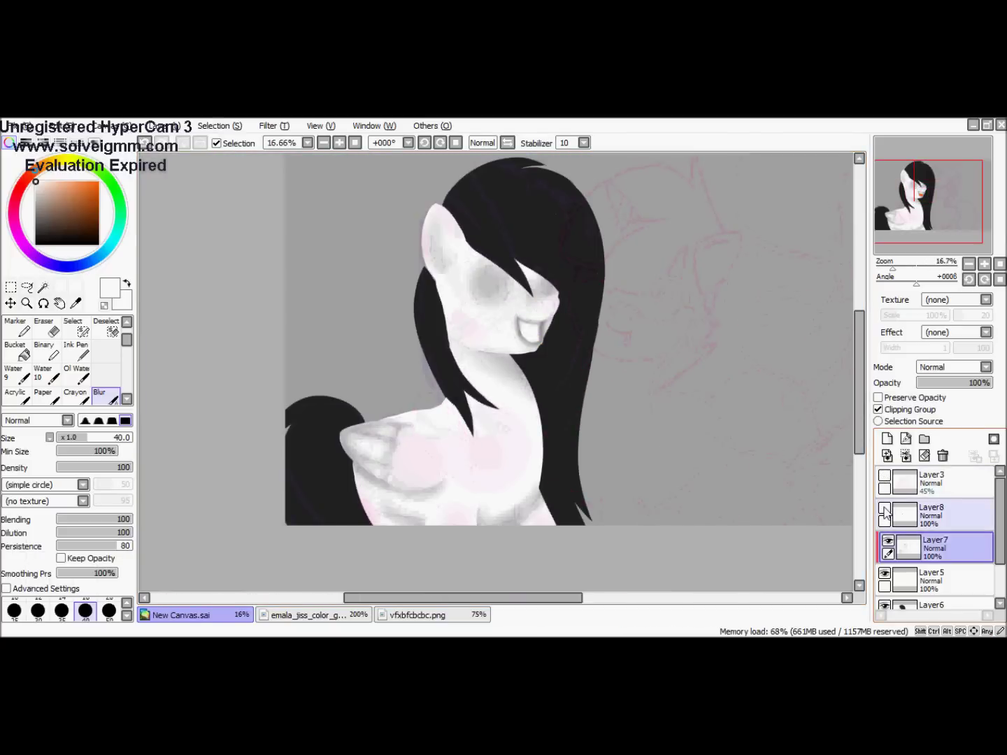
left_click(883, 509)
left_click(883, 475)
Add a new layer above the tongue layer, paint the upper teeth white with the size 35 Pen and trim them with the size 40 Eraser
scroll(532, 350, "up", 7)
key("n")
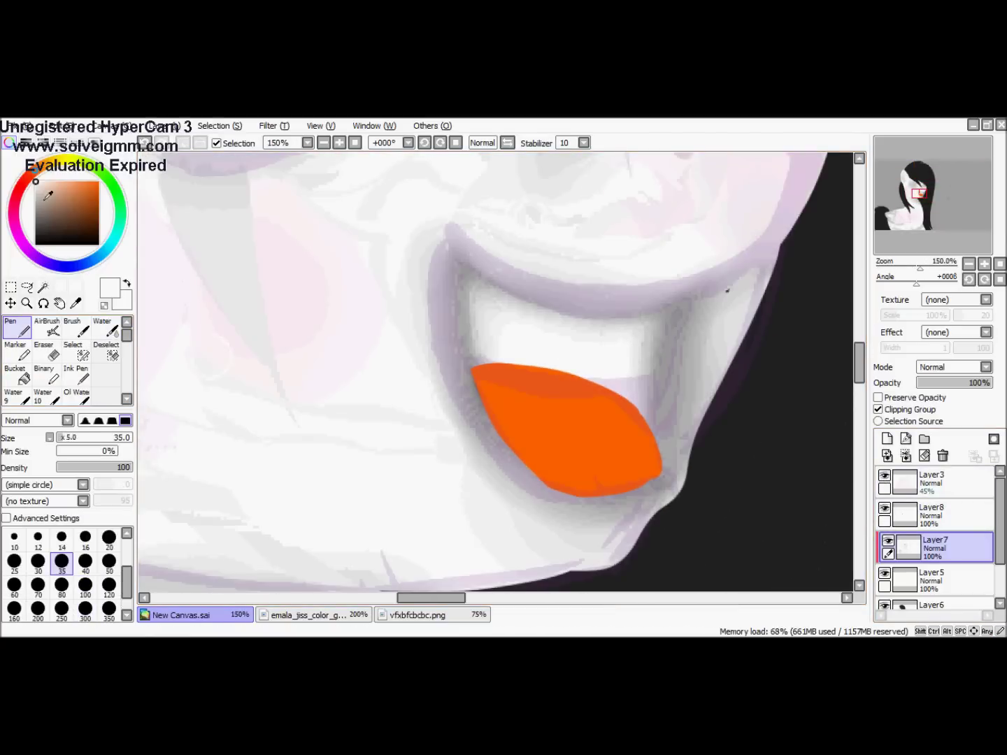
left_click(36, 192)
left_click(936, 515)
left_click(886, 438)
left_click_drag(482, 365, 586, 366)
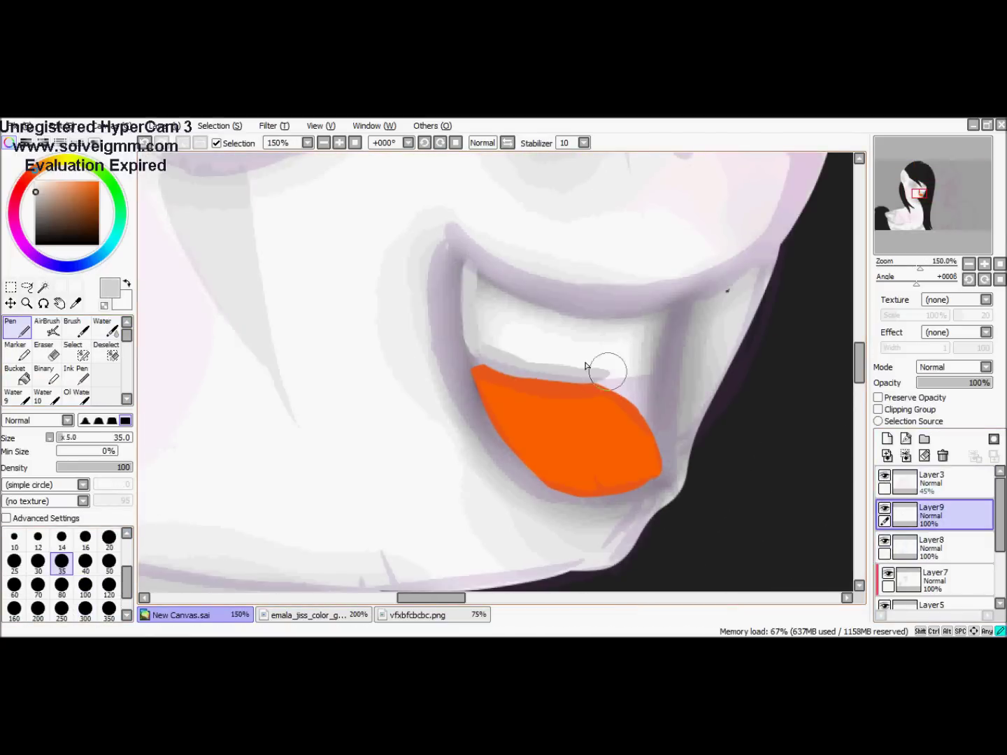
key("ctrl+z")
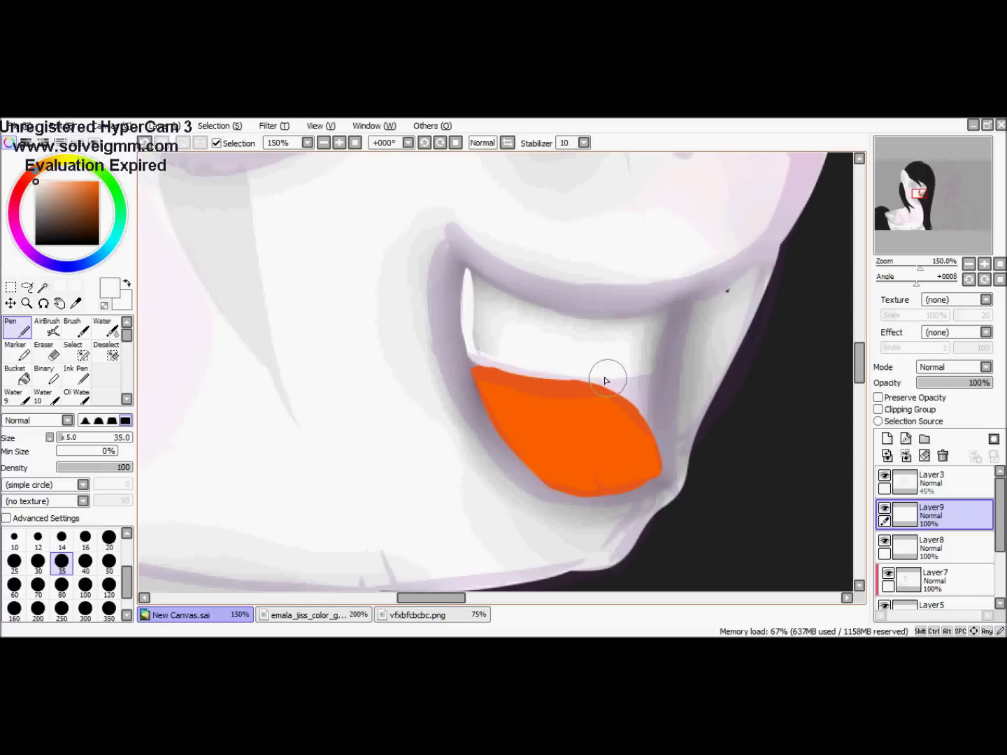
mouse_move(664, 337)
left_mouse_down()
mouse_move(579, 326)
mouse_move(618, 330)
left_mouse_up()
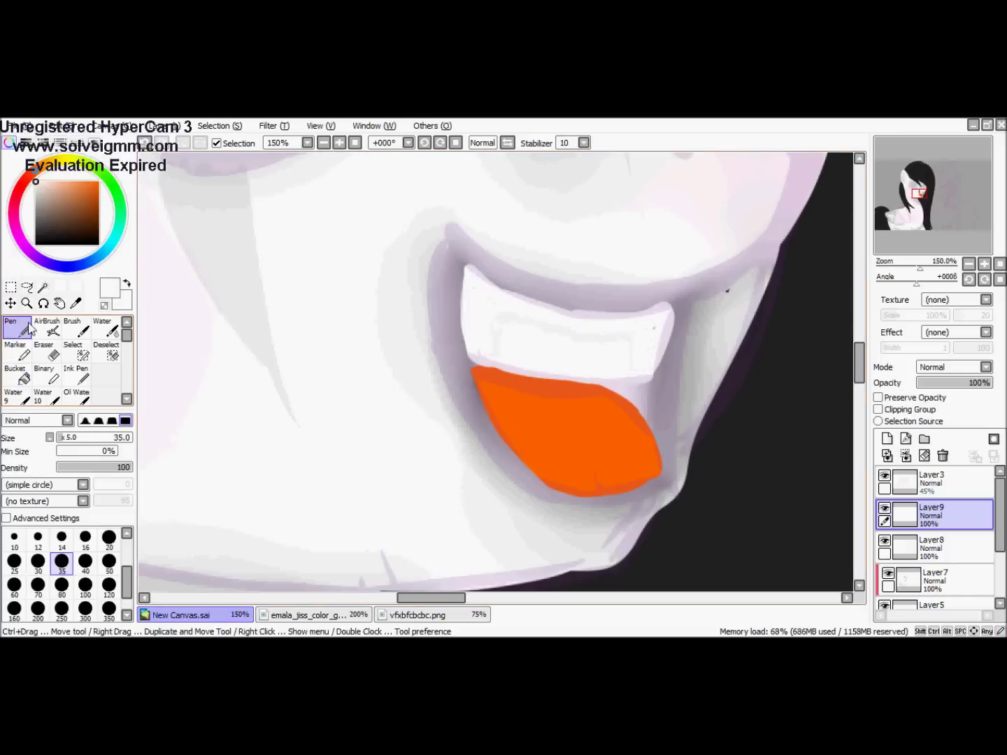
key("e")
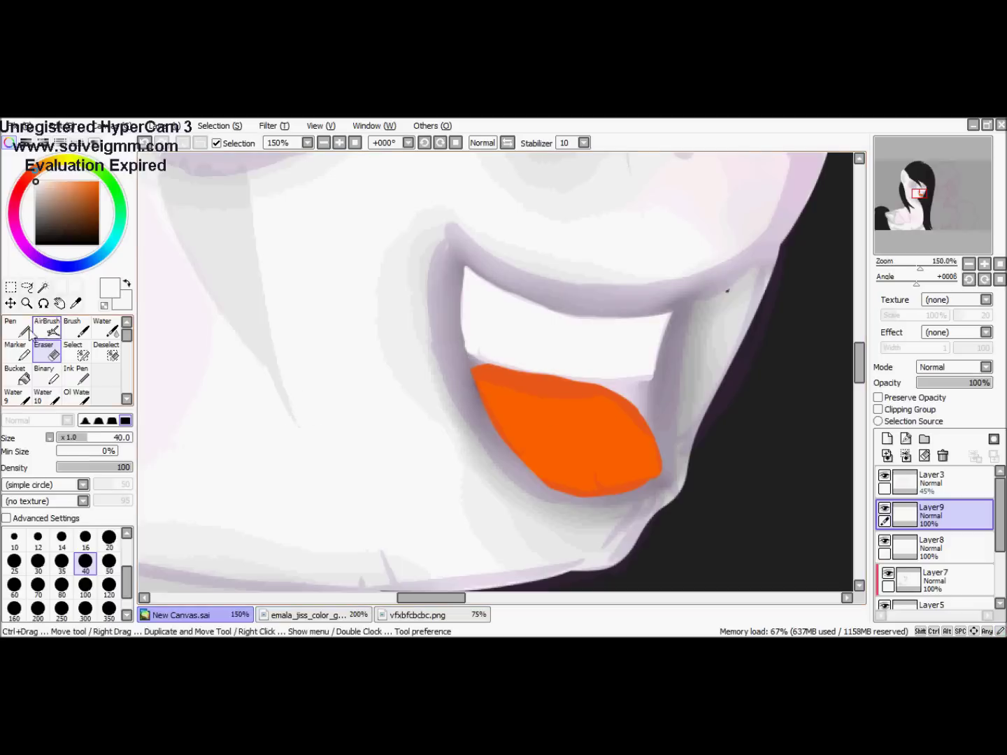
Trim the tongue's edge near the front of the mouth on Layer8 with the size 40 Eraser
key("n")
scroll(504, 363, "down", 6)
scroll(537, 362, "up", 6)
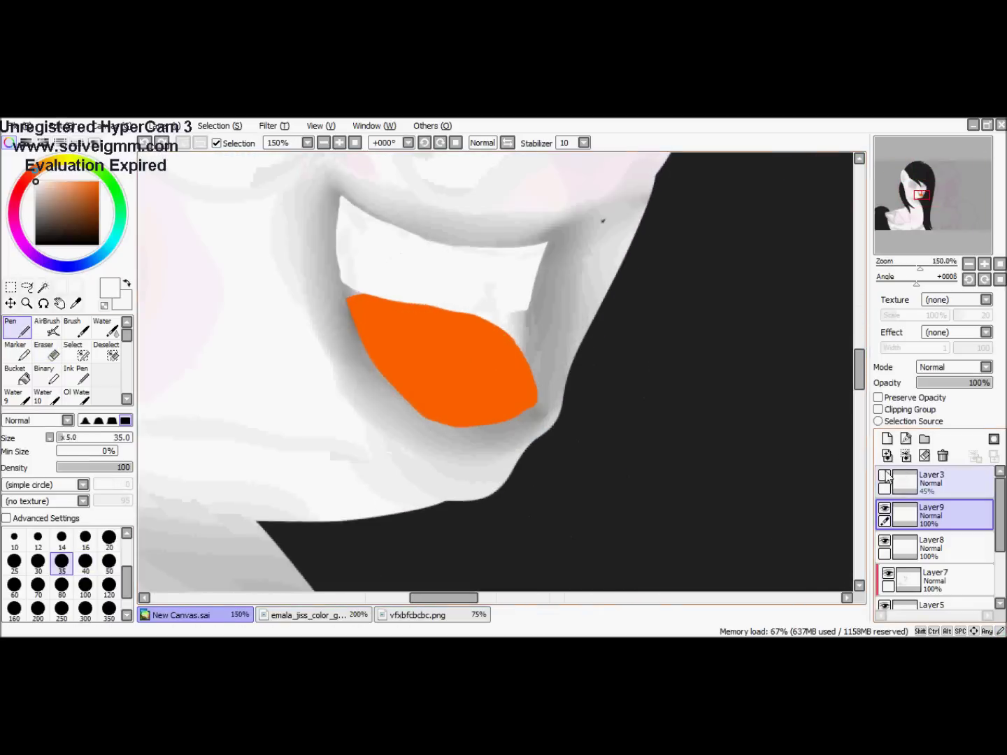
key("e")
left_click_drag(495, 326, 537, 412)
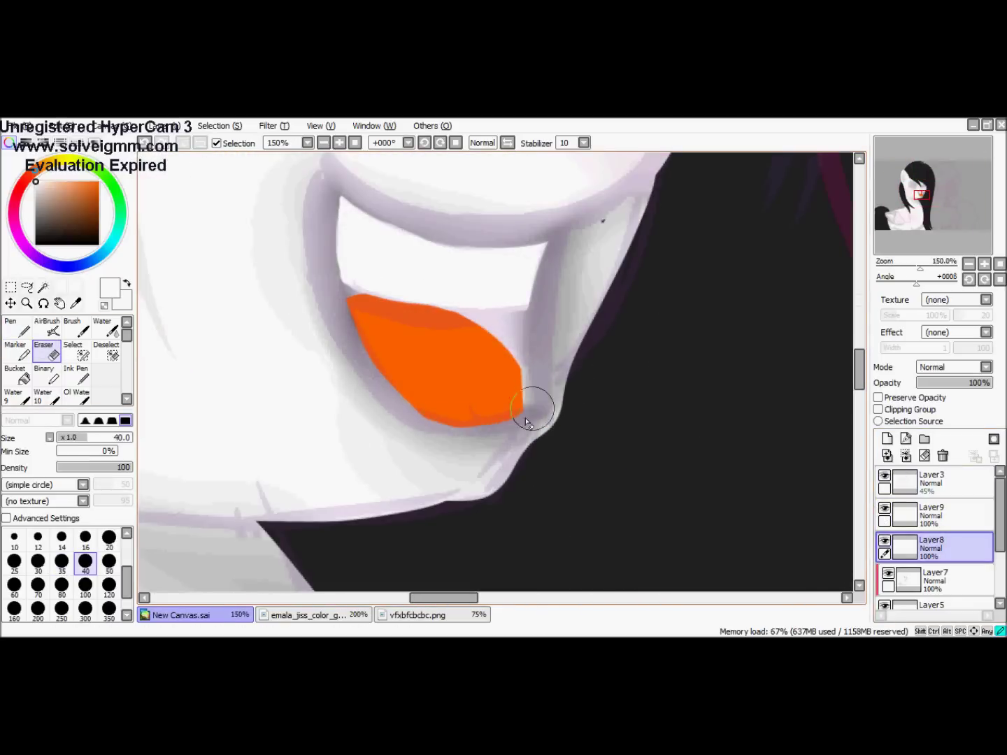
scroll(553, 393, "down", 5)
scroll(629, 387, "up", 6)
Add a new layer below Layer8 and fill the inside of the mouth with dark magenta using the size 35 Pen
left_click(887, 438)
left_click_drag(902, 549, 886, 578)
left_click_drag(22, 199, 14, 223)
key("n")
left_click_drag(366, 322, 383, 339)
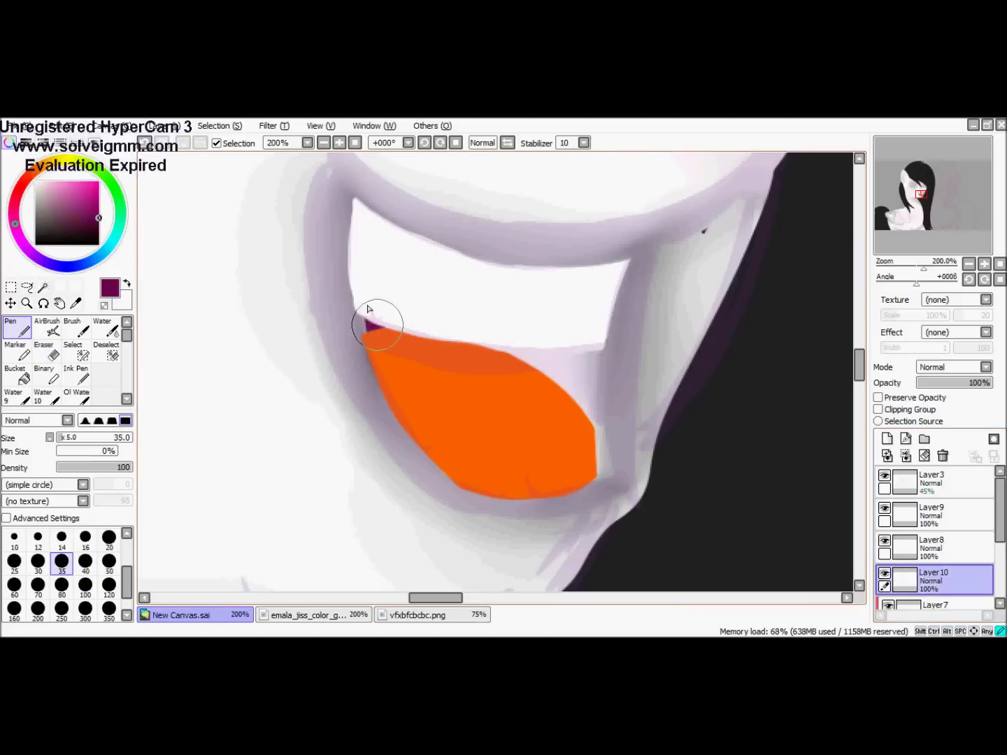
left_click_drag(527, 385, 590, 338)
Add a clipped layer above Layer9, shade the upper teeth grey and blend the shading with the size 40 Blur brush
scroll(578, 304, "down", 5)
left_click(930, 516)
left_click(886, 437)
left_click(878, 409)
scroll(488, 385, "up", 4)
left_click(35, 198)
mouse_move(393, 343)
left_mouse_down()
mouse_move(443, 426)
mouse_move(608, 416)
left_mouse_up()
key("b")
left_click_drag(490, 434, 628, 412)
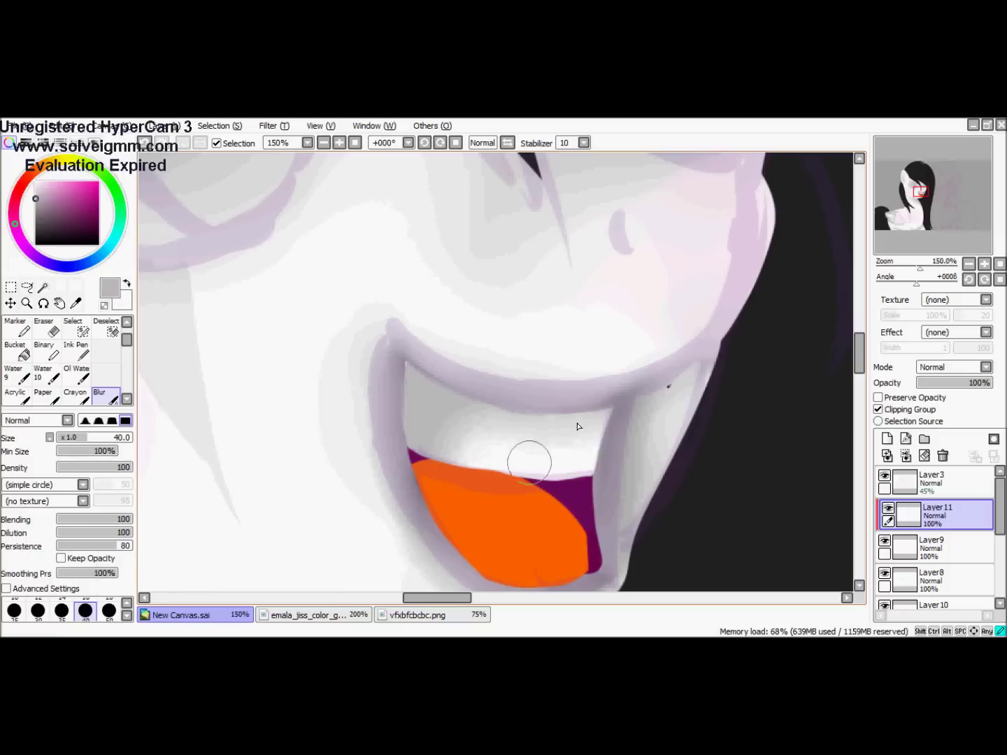
Add a clipped layer above Layer8, shade the back of the tongue dark orange-brown with the size 35 Pen and blend it with Blur
scroll(478, 420, "down", 1)
left_click(930, 572)
left_click(886, 438)
left_click(878, 409)
left_click(531, 482, "alt")
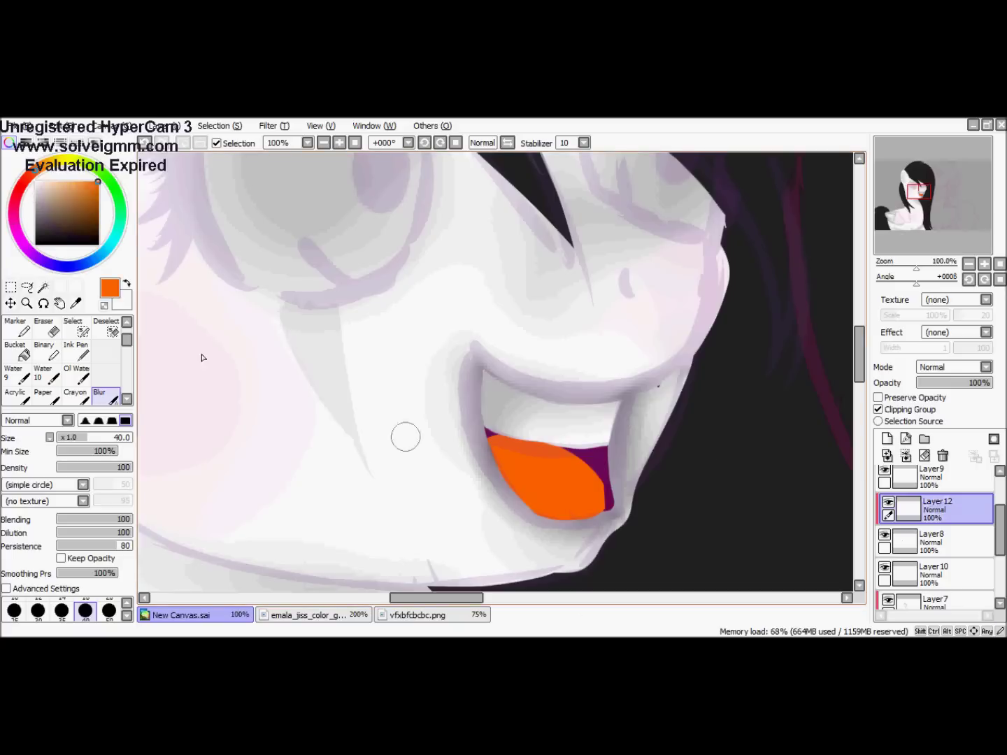
key("n")
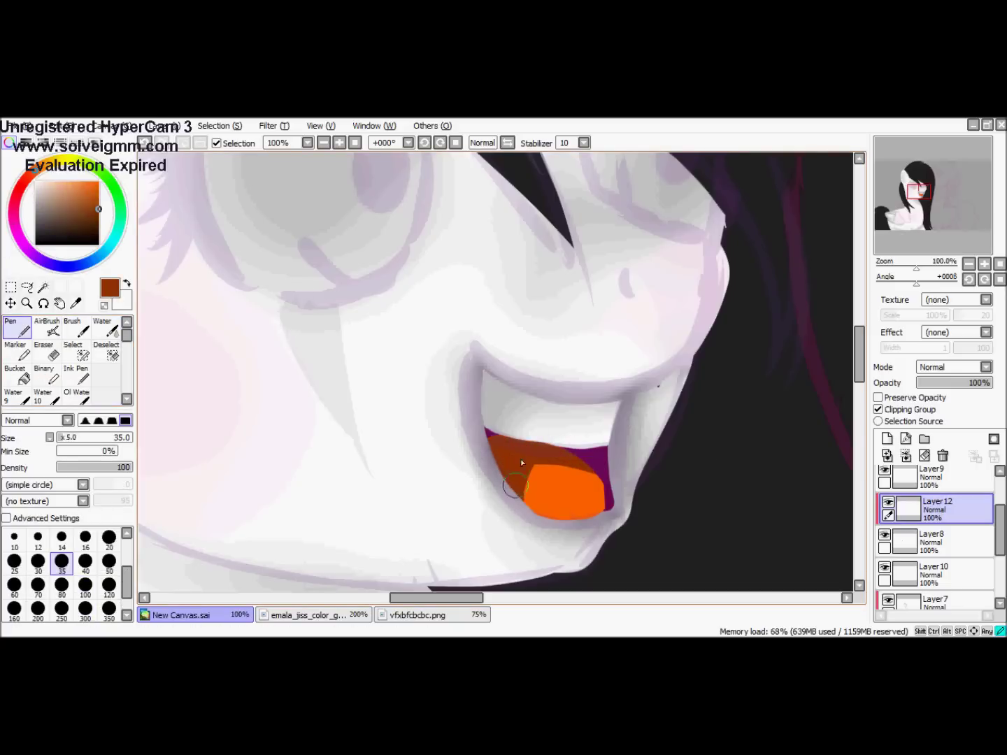
key("b")
left_click_drag(552, 481, 583, 515)
key("ctrl+e")
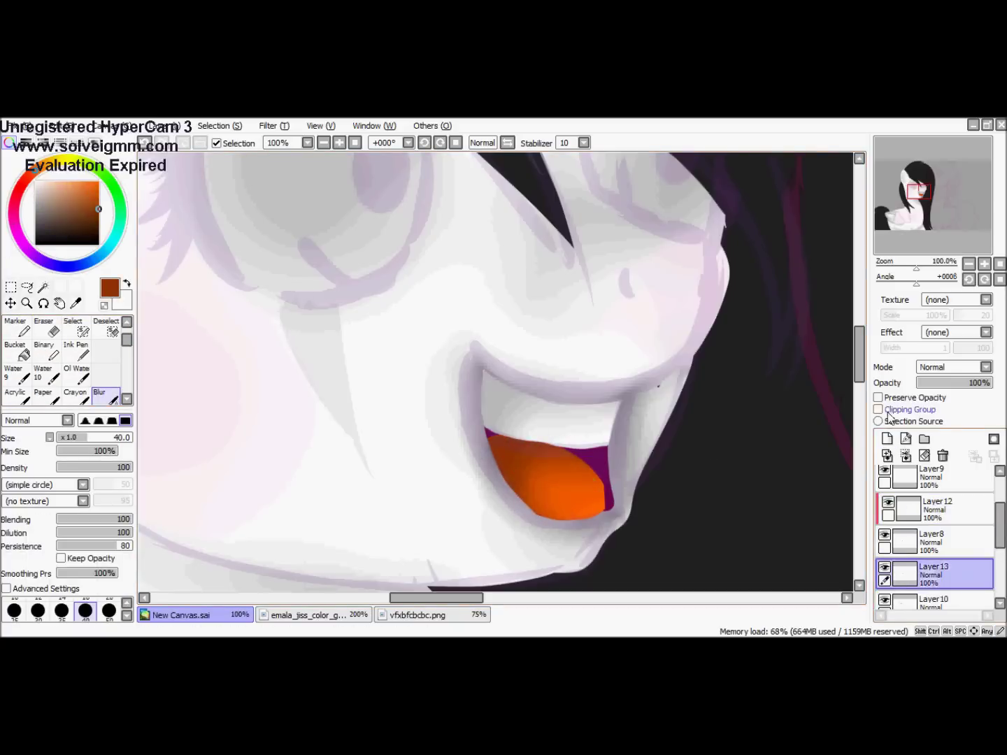
Shade the magenta mouth interior with very dark purple on the clipped Layer13
left_click(598, 468, "alt")
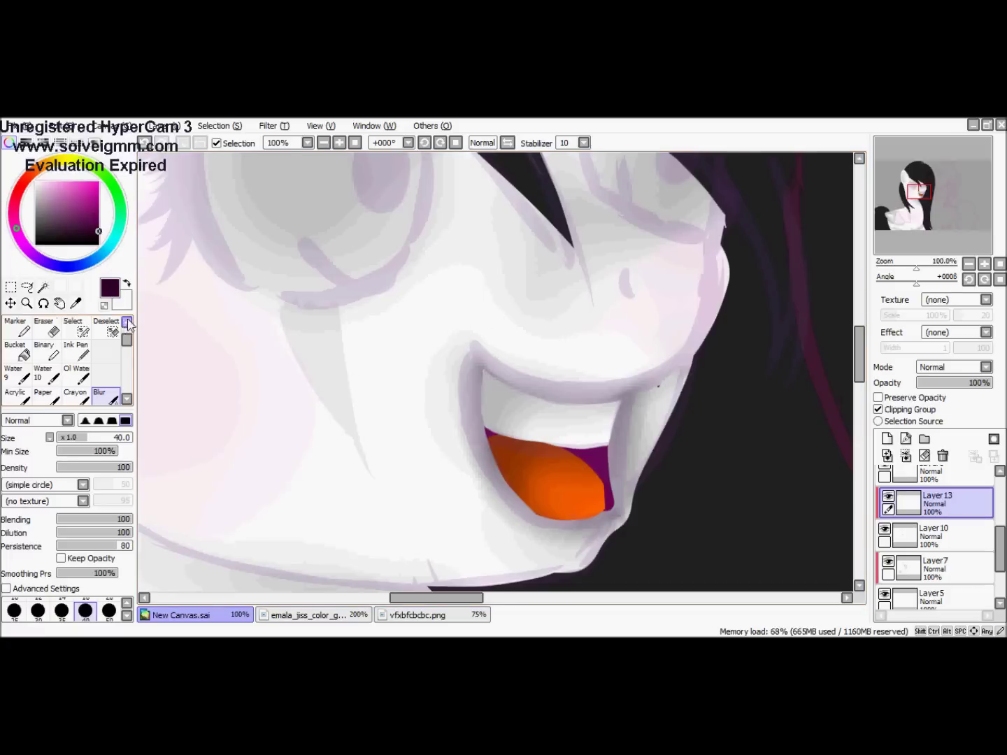
key("n")
key("b")
key("ctrl+z")
key("ctrl+z")
key("ctrl+z")
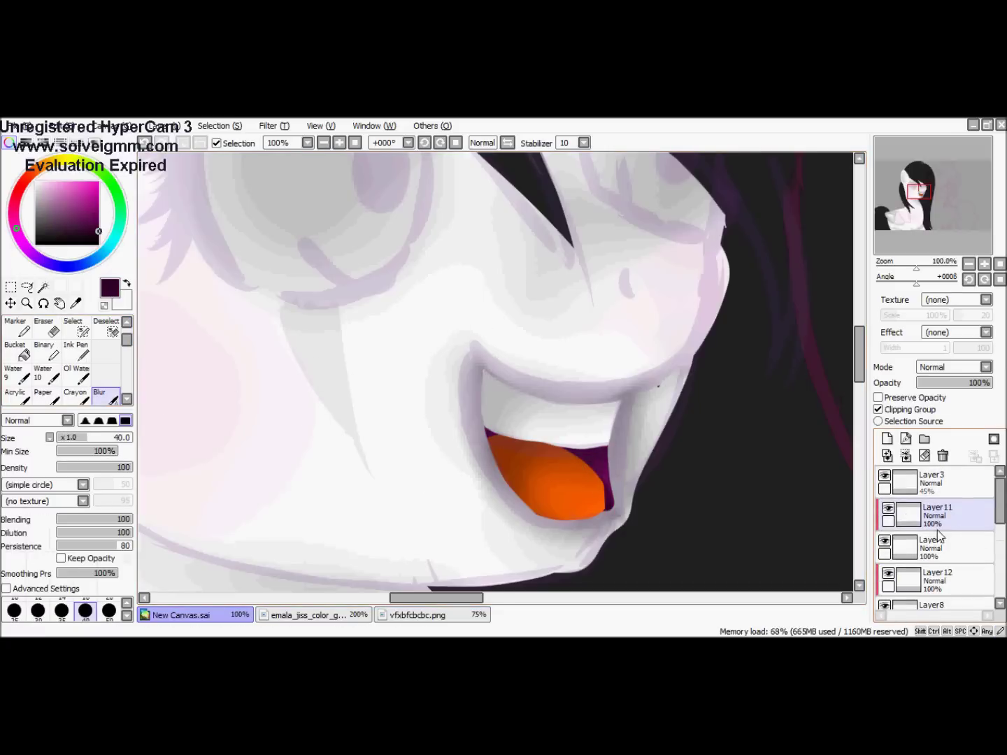
Merge the teeth, tongue and mouth interior layers into Layer10 and check the whole picture
key("ctrl+e")
key("ctrl+e")
key("ctrl+e")
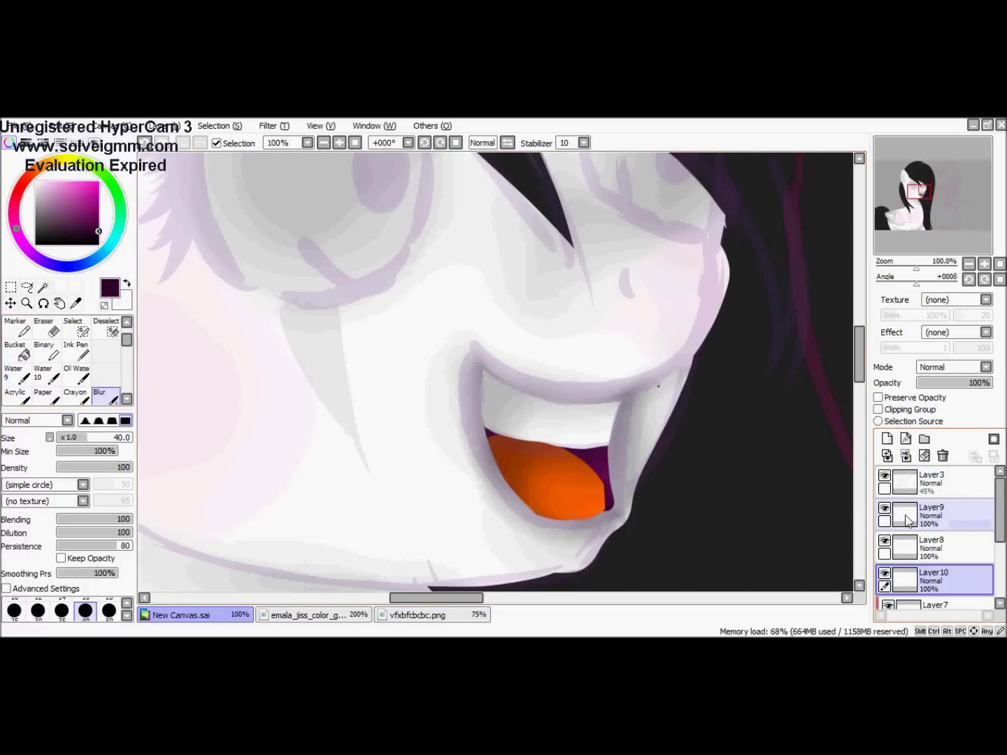
scroll(670, 412, "down", 6)
scroll(724, 451, "up", 6)
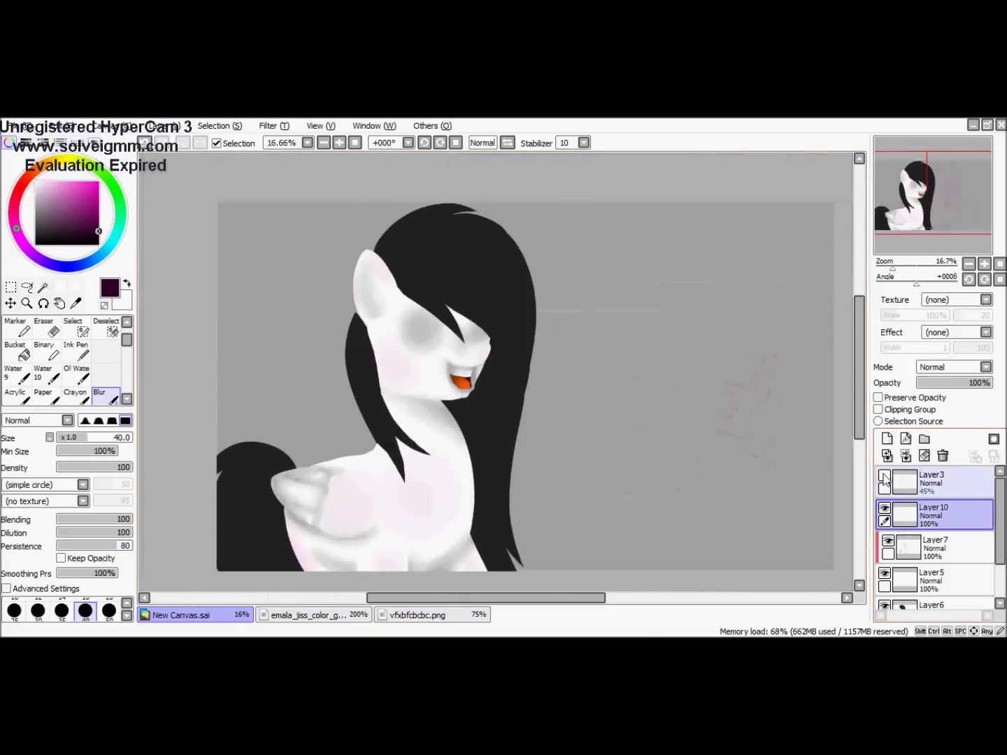
Add a new layer above Layer10 and paint the near eye's curved black outline in mirrored view with the size 80 Pen and stabilizer S-7
left_click(887, 438)
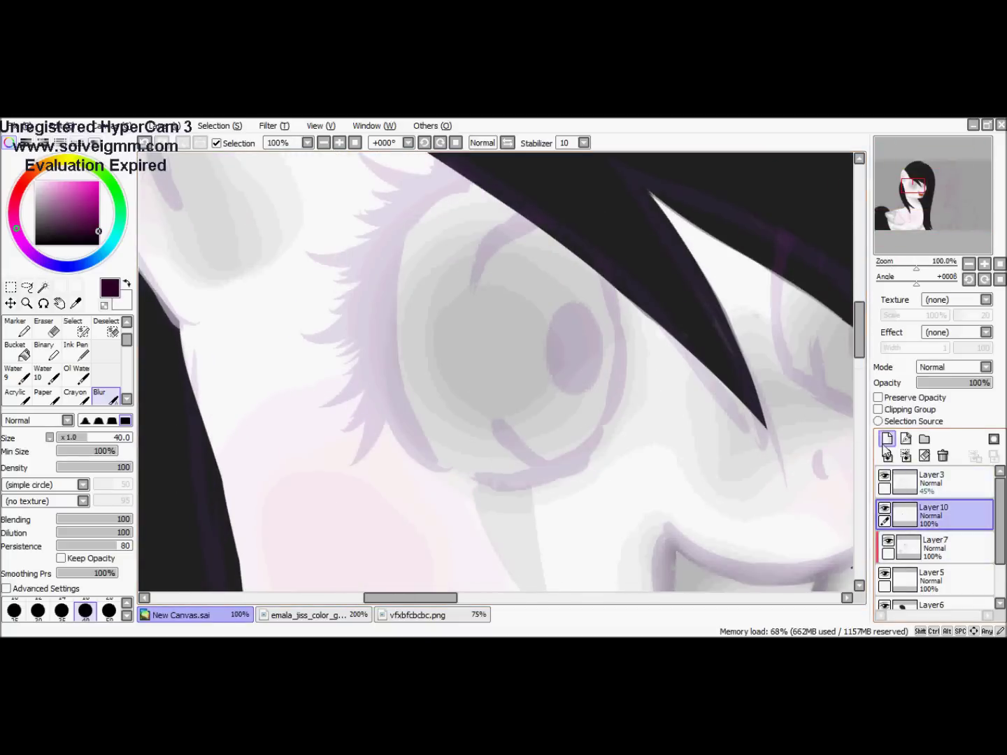
key("n")
left_click(572, 144)
left_click(571, 406)
left_click(482, 142)
scroll(406, 293, "down", 2)
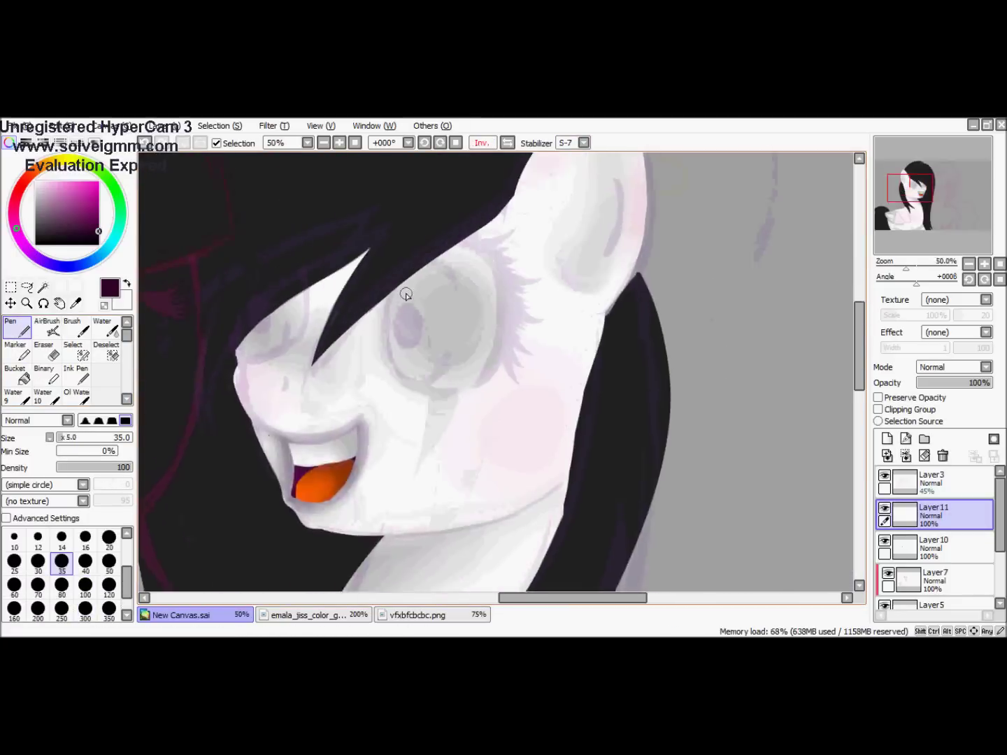
left_click(37, 243)
scroll(280, 349, "up", 1)
left_click(61, 585)
mouse_move(383, 475)
left_mouse_down()
mouse_move(386, 316)
mouse_move(506, 462)
left_mouse_up()
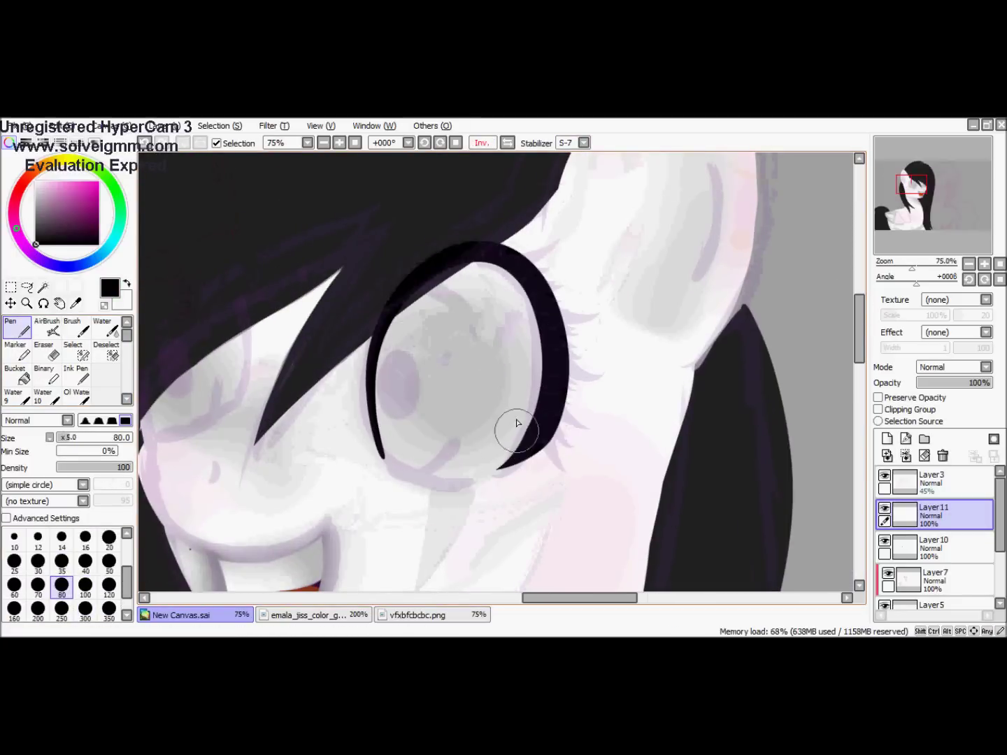
Paint the near eye's lower lid line and the far eye's curved outline in black, toggling the sketch layer to check them
scroll(615, 315, "down", 3)
scroll(589, 355, "down", 1)
scroll(527, 381, "up", 3)
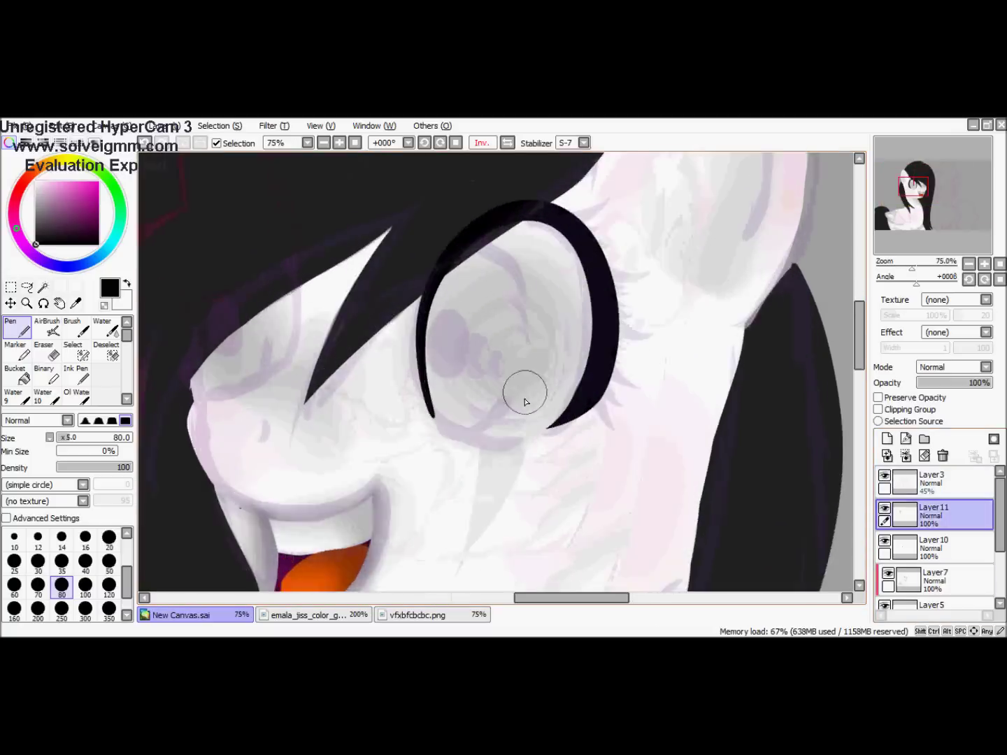
scroll(493, 433, "down", 1)
left_click_drag(491, 437, 537, 439)
left_click(482, 142)
left_click_drag(613, 381, 689, 337)
scroll(494, 179, "down", 3)
left_click(884, 475)
scroll(481, 171, "up", 5)
left_click(884, 475)
scroll(490, 281, "up", 1)
Set the stabilizer to 10 and trim the near eye's outline ends and lower lid line with the size 40 Eraser
left_click(583, 142)
left_click(569, 269)
key("e")
mouse_move(441, 455)
left_mouse_down()
mouse_move(400, 399)
mouse_move(437, 467)
mouse_move(602, 487)
left_mouse_up()
key("n")
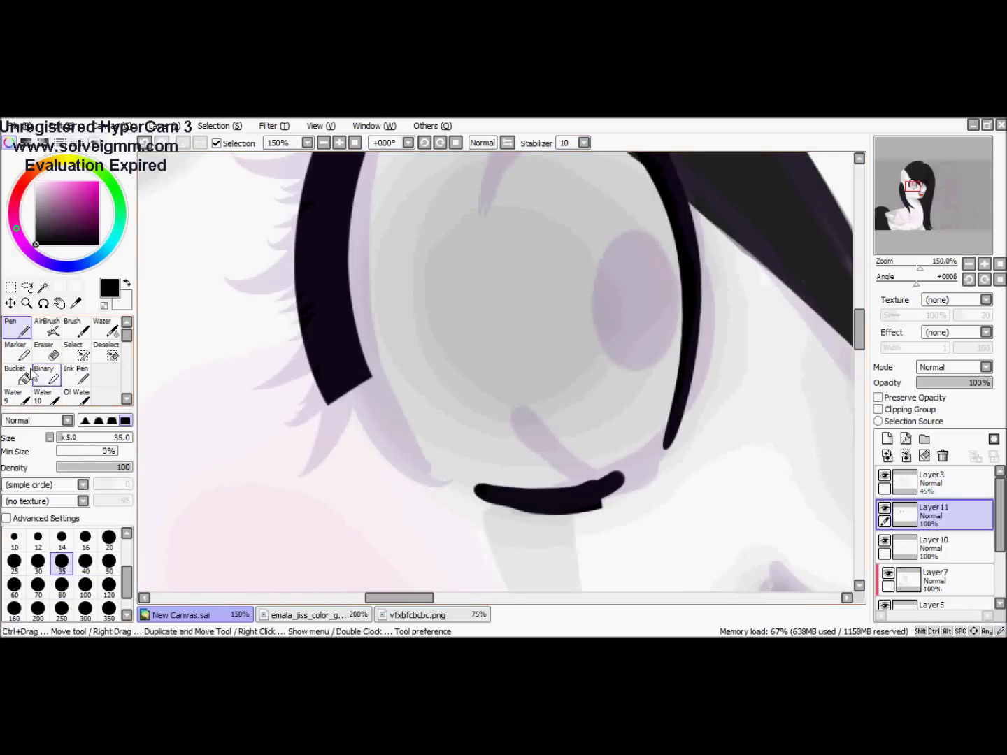
key("e")
left_click(680, 427)
key("n")
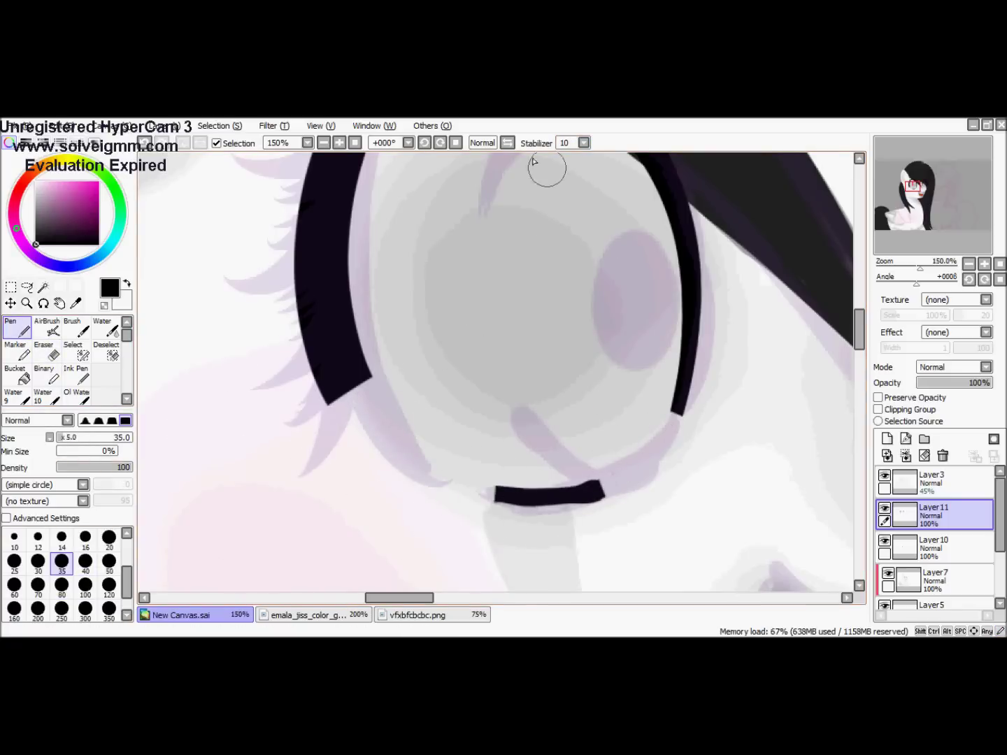
Feather the ends of the near eye's outline and lower lid with short black size 35 Pen strokes at stabilizer S-7
key("ctrl+z")
left_click_drag(346, 425, 308, 369)
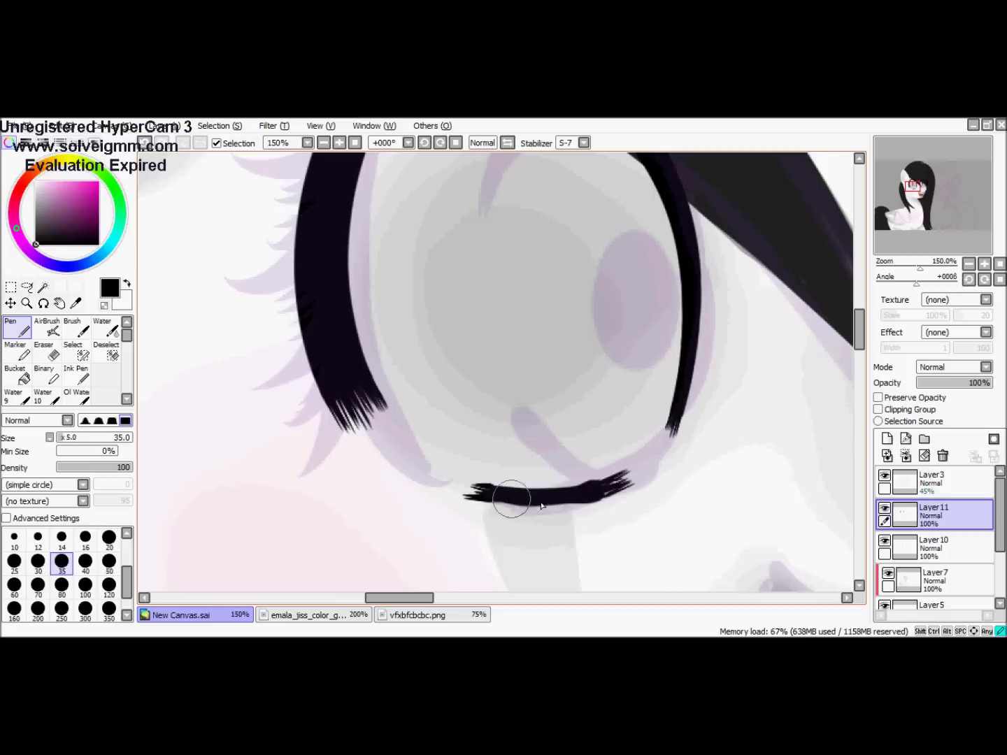
scroll(622, 470, "down", 6)
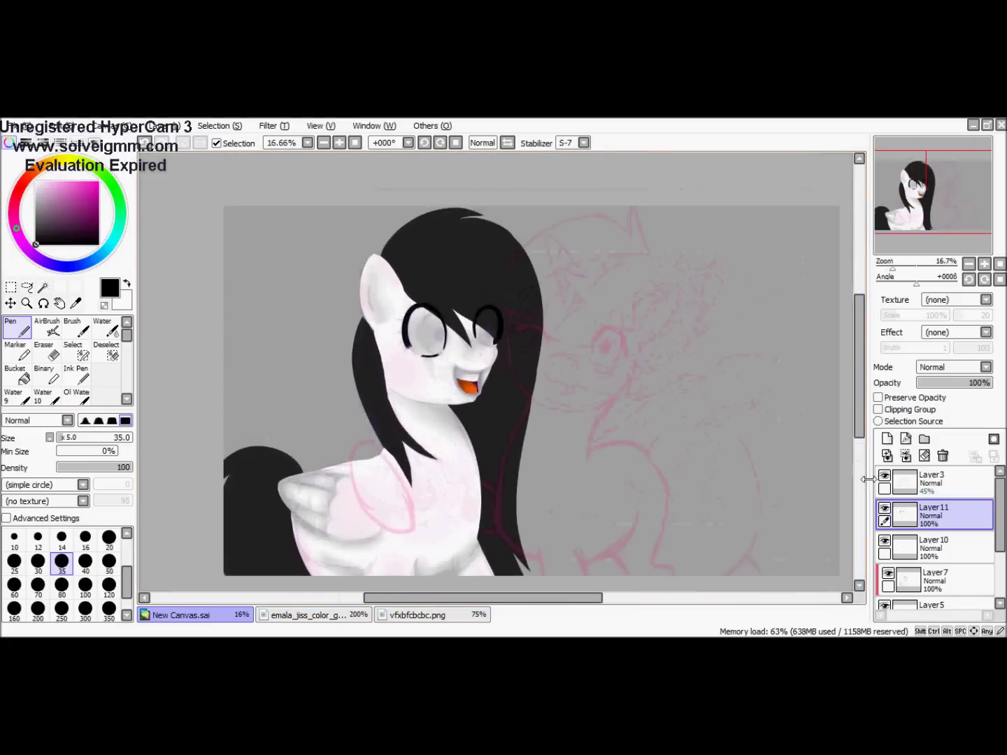
Trim the ends of the far eye's outline with the size 40 Eraser and feather them with short black size 35 Pen strokes
scroll(458, 353, "up", 6)
key("e")
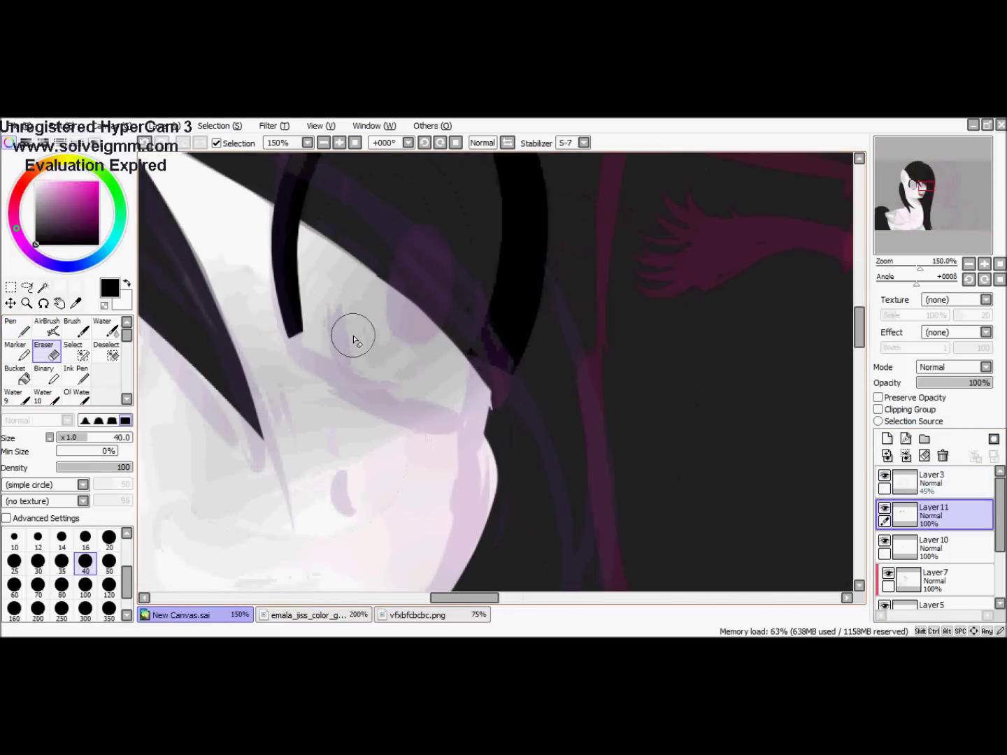
key("n")
left_click_drag(299, 307, 297, 348)
left_click_drag(482, 350, 462, 380)
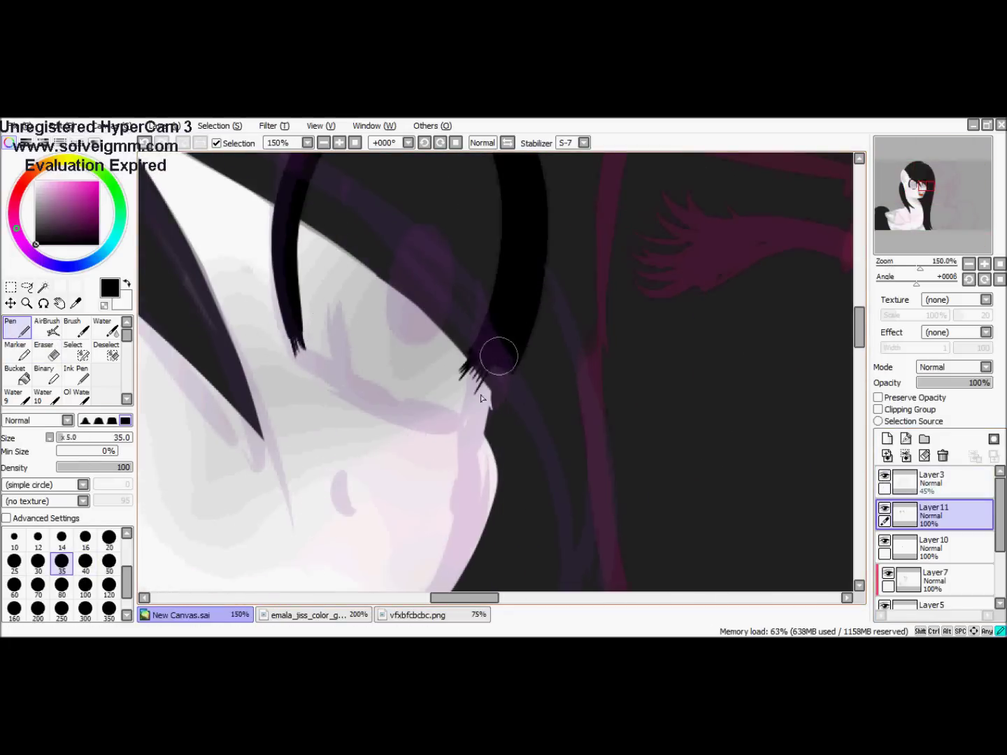
Draw black eyelashes along the outer edges of both eyes with the size 35 Pen, mirroring the view for the near eye
scroll(496, 357, "down", 4)
key("h")
scroll(556, 364, "up", 2)
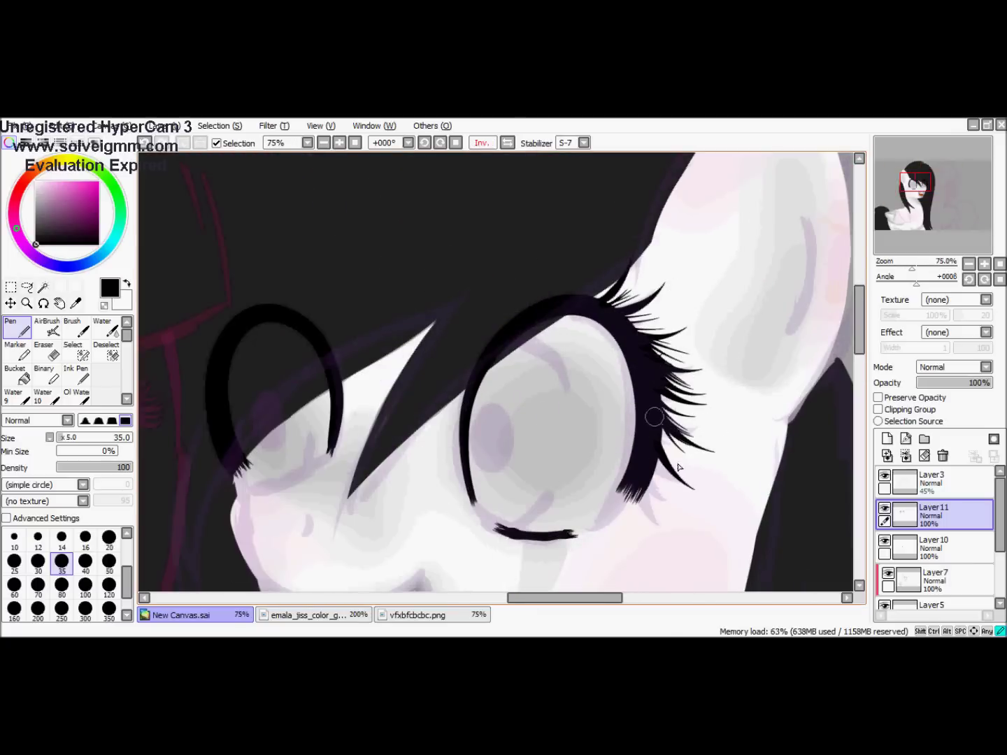
key("h")
left_click_drag(517, 164, 451, 308)
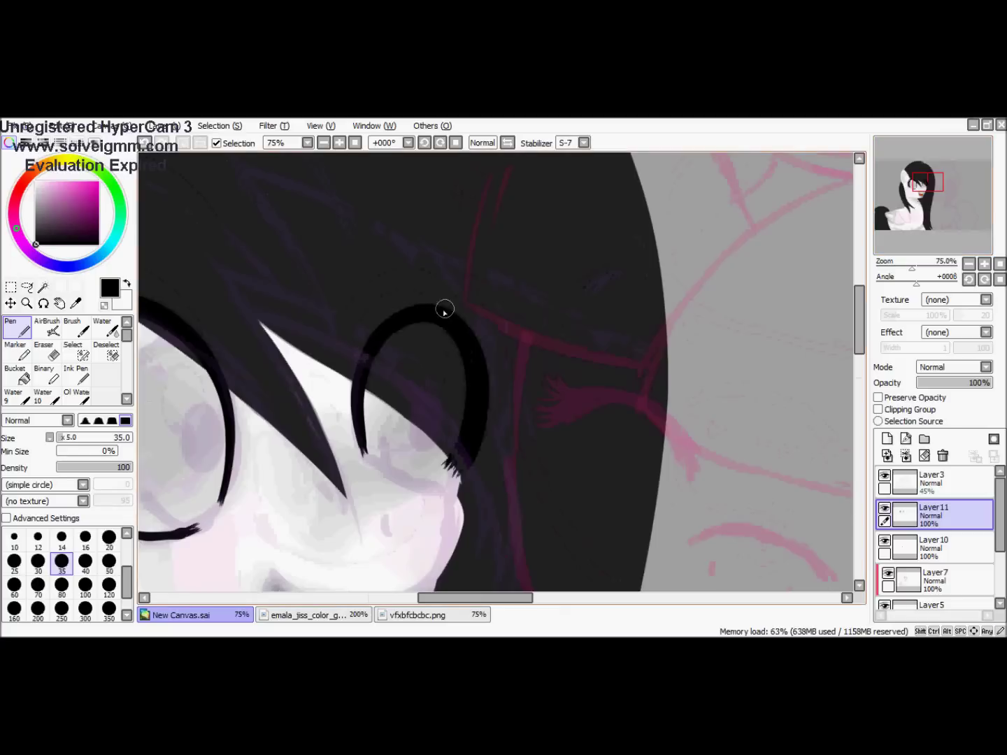
mouse_move(485, 427)
left_mouse_down()
mouse_move(523, 430)
mouse_move(487, 388)
mouse_move(501, 369)
left_mouse_up()
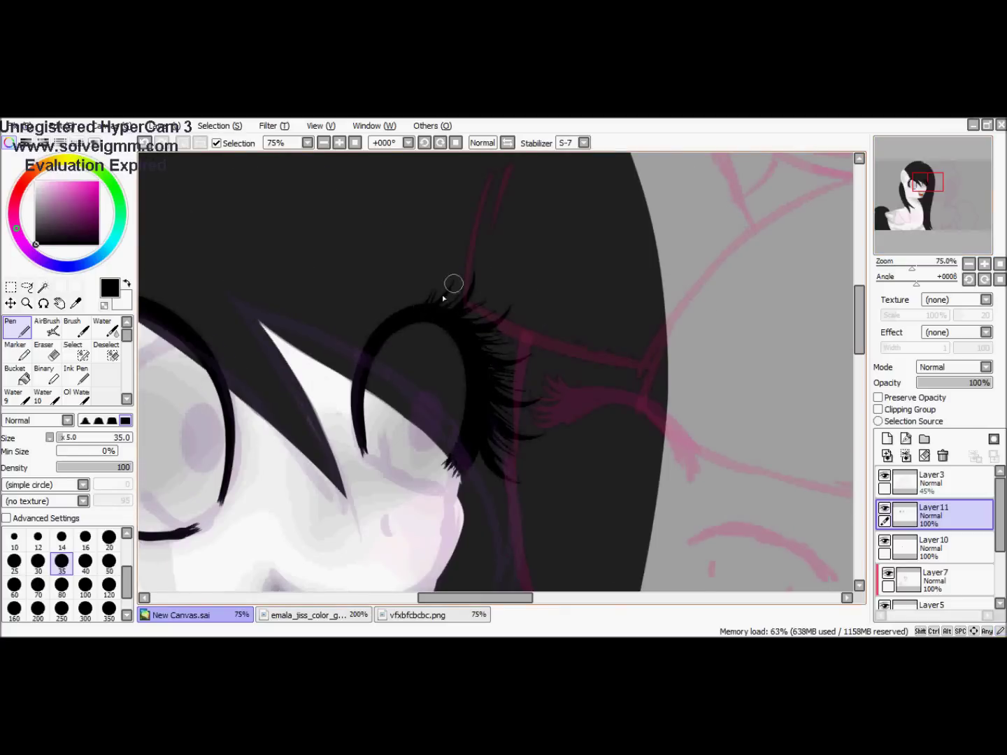
Draw tapered black iris outlines inside both eyes and join the near eye's lower lid to its outline
scroll(463, 306, "down", 5)
scroll(464, 305, "up", 1)
scroll(475, 293, "down", 1)
scroll(499, 271, "up", 6)
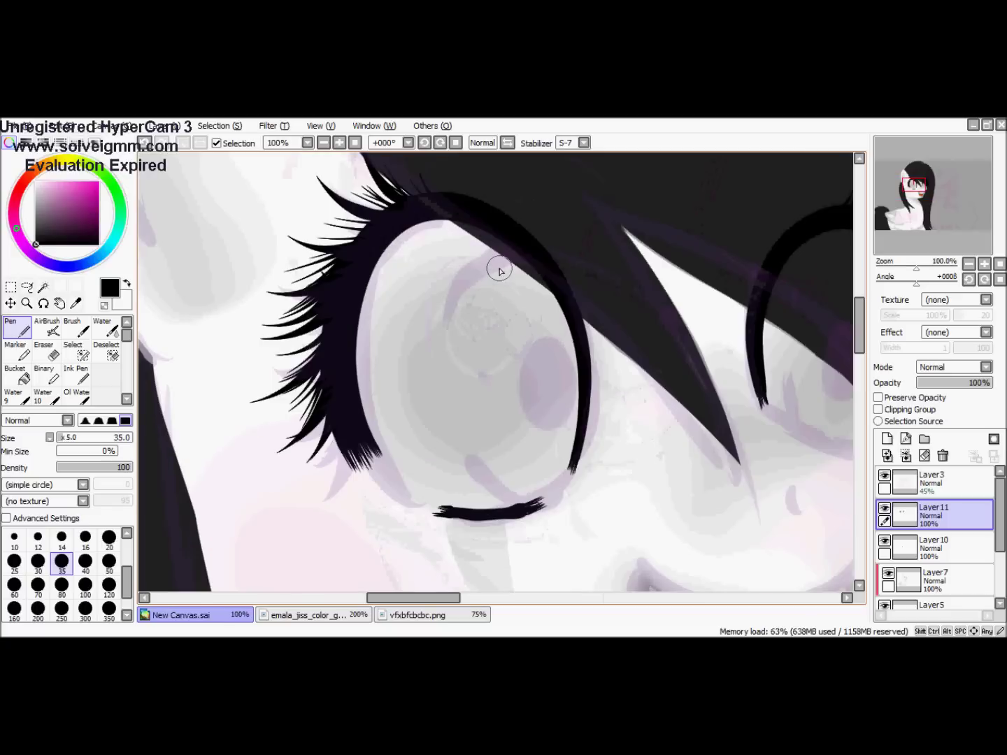
left_click_drag(536, 504, 488, 439)
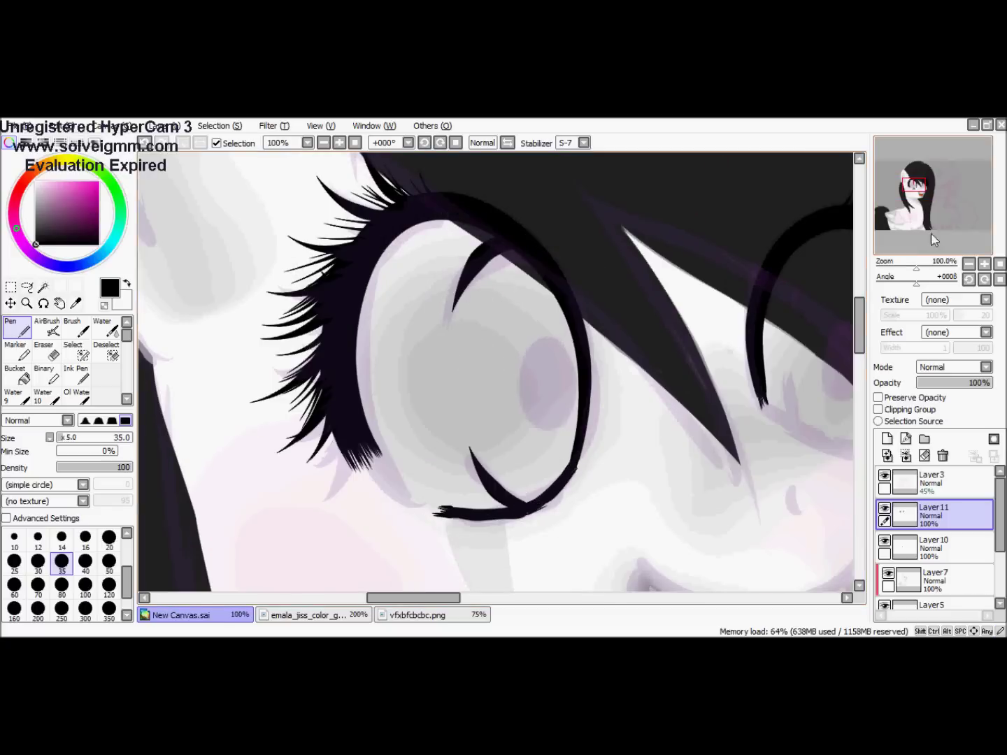
left_click_drag(920, 250, 924, 251)
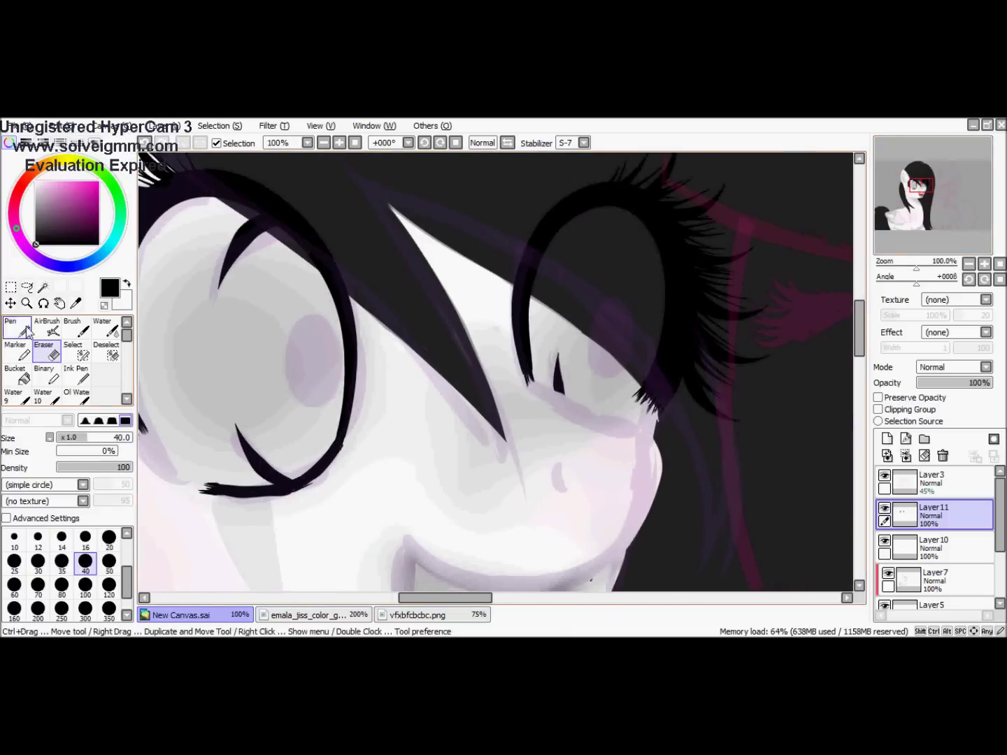
left_click_drag(943, 205, 943, 204)
mouse_move(413, 338)
left_mouse_down()
mouse_move(381, 353)
mouse_move(418, 358)
left_mouse_up()
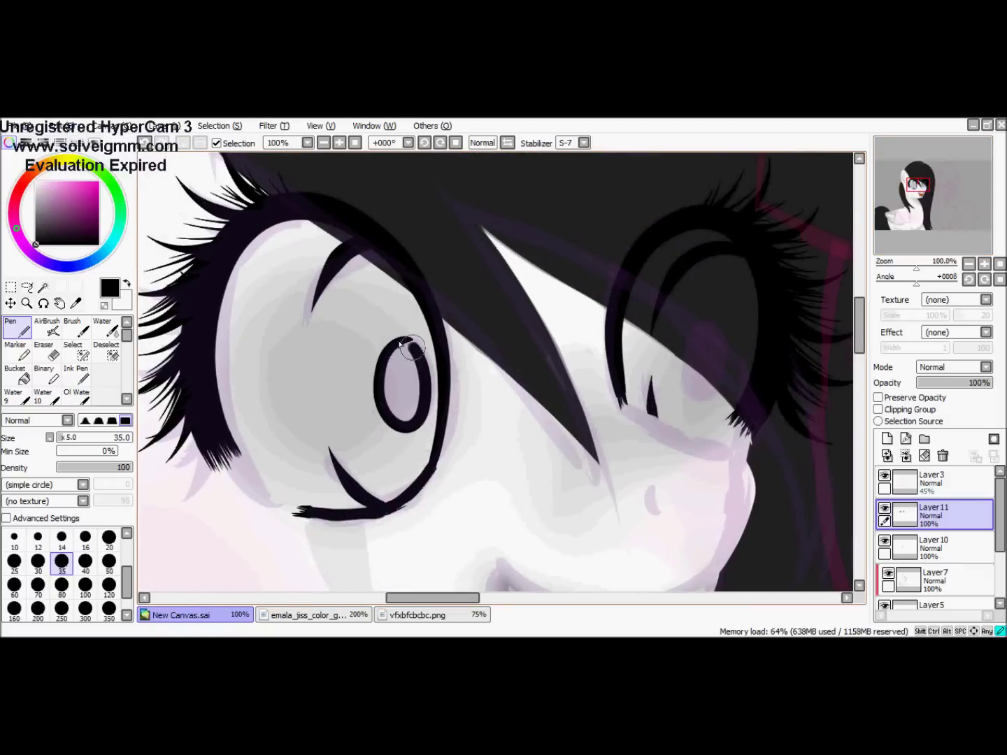
key("ctrl+z")
key("ctrl+z")
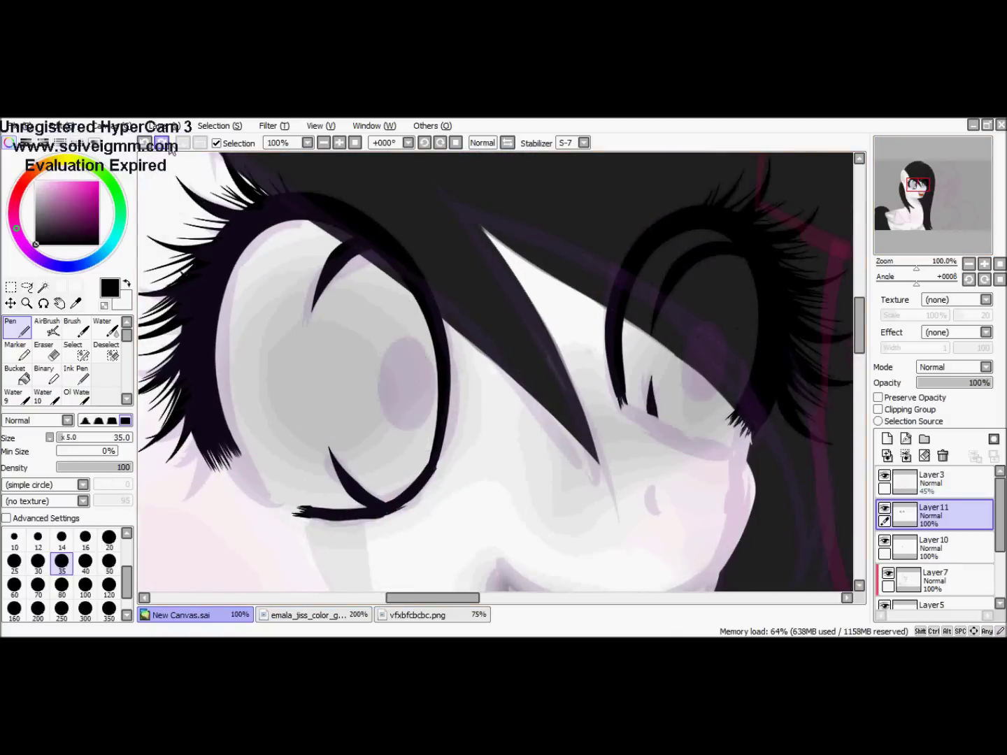
Set the stabilizer to 10 and add a new layer directly below Layer11 for the iris colours
scroll(419, 420, "down", 1)
left_click(583, 142)
left_click(559, 280)
left_click(887, 439)
scroll(419, 428, "up", 1)
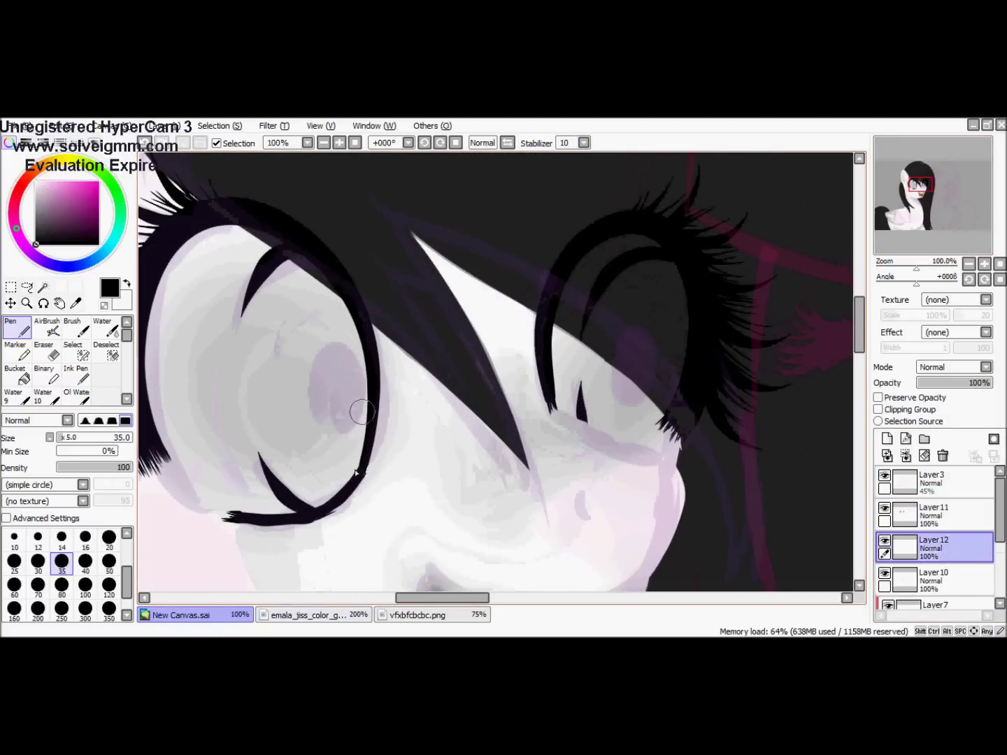
Fill the near eye's iris with crimson sampled from the emala_jiss reference image, using the size 80 Pen with the sketch layer hidden
left_click(307, 615)
scroll(580, 230, "up", 1)
left_click(416, 230, "alt")
left_click(174, 614)
left_click(61, 585)
mouse_move(307, 269)
left_mouse_down()
mouse_move(279, 282)
mouse_move(245, 349)
left_mouse_up()
left_click(885, 476)
mouse_move(276, 294)
left_mouse_down()
mouse_move(253, 372)
mouse_move(267, 430)
mouse_move(281, 353)
mouse_move(343, 335)
left_mouse_up()
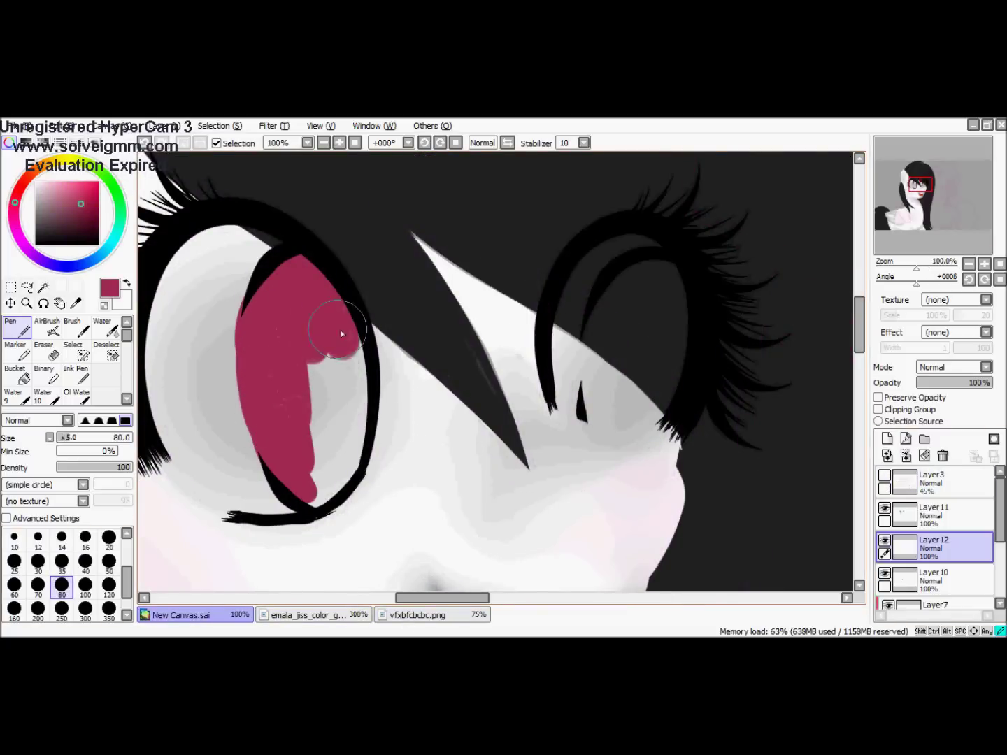
left_click_drag(356, 431, 333, 297)
scroll(333, 296, "down", 3)
scroll(544, 359, "up", 4)
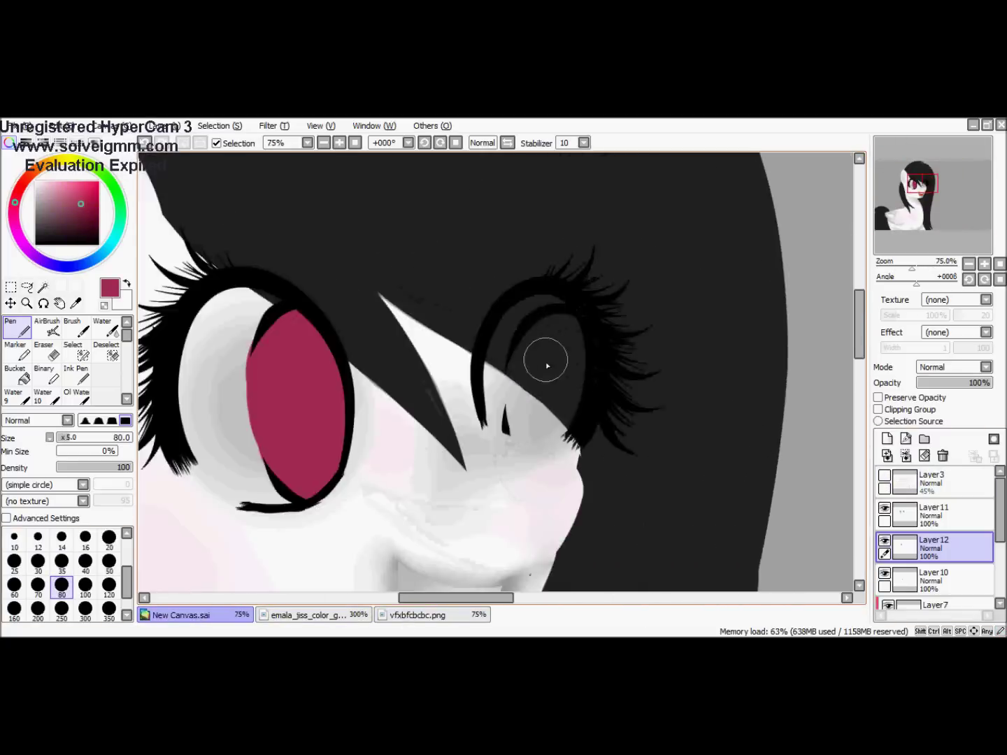
Fill the far eye's iris with green sampled from the emala_jiss reference image, using the size 80 Pen
left_click(315, 614)
left_click(588, 532, "alt")
left_click(181, 614)
scroll(780, 230, "down", 1)
mouse_move(546, 252)
left_mouse_down()
mouse_move(494, 371)
mouse_move(568, 293)
left_mouse_up()
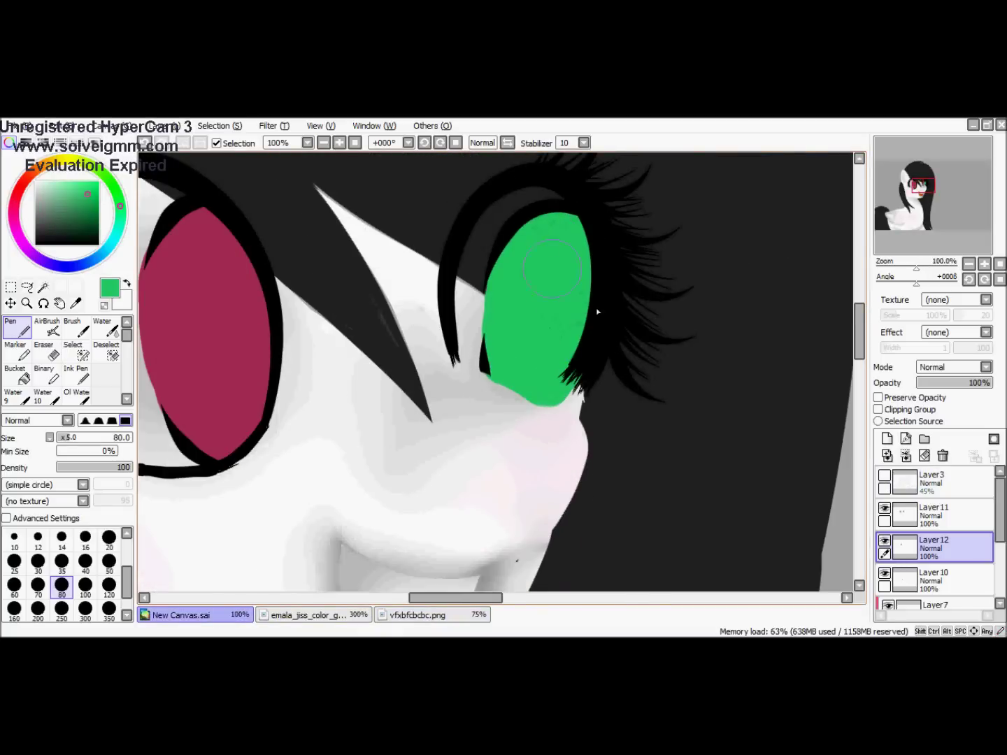
Erase the green spilling below the far eye with the size 40 Eraser, showing the sketch layer as a guide and hiding it again
left_click(884, 475)
left_click(43, 349)
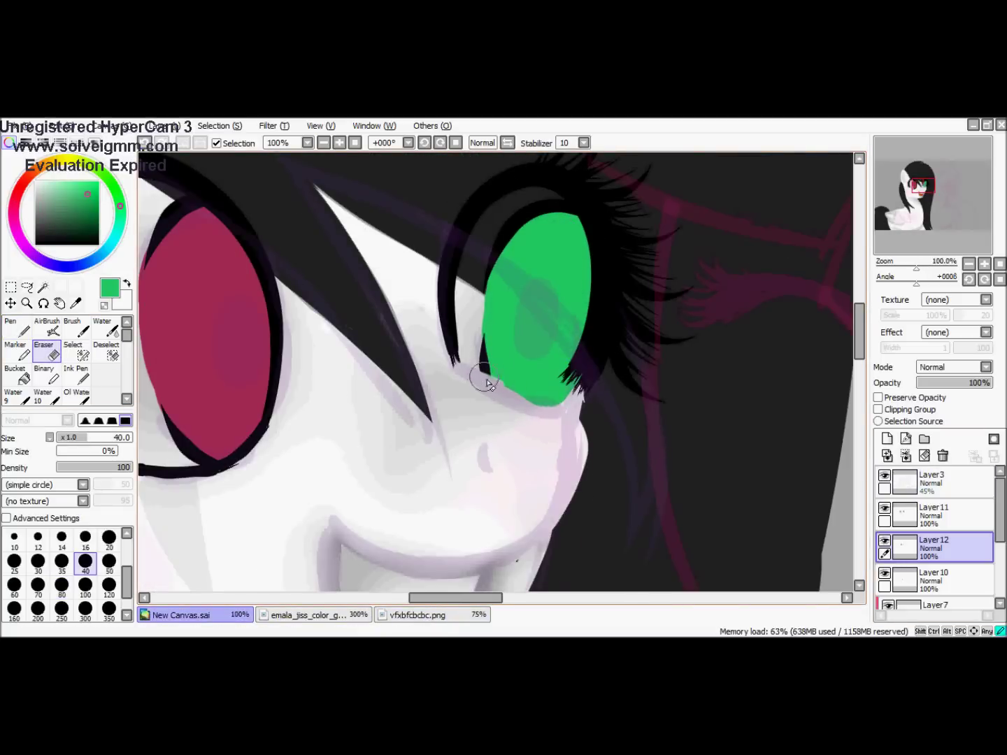
left_click(884, 475)
left_click(26, 332)
scroll(517, 284, "up", 3)
Add a clipped layer above Layer12 and paint light green and pale blue highlights on the green iris with colours sampled from the reference
left_click(887, 440)
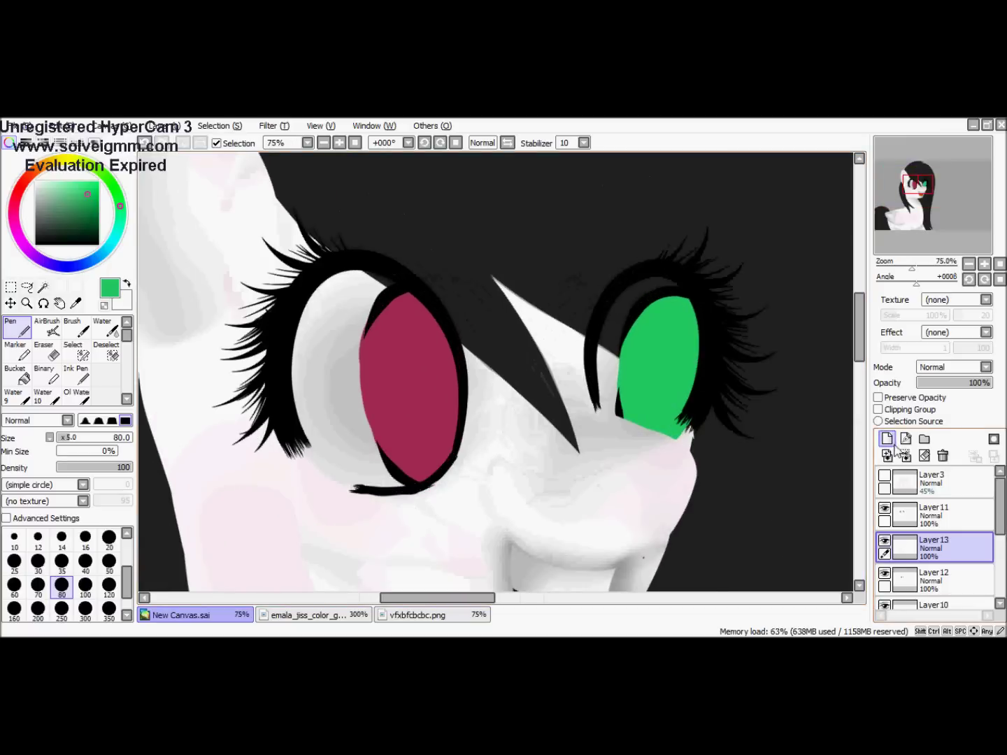
left_click(343, 614)
right_click(681, 385)
right_click(687, 406)
left_click(420, 613)
left_click(181, 615)
left_click(308, 614)
left_click(180, 614)
left_click_drag(661, 397, 610, 418)
left_click(127, 283)
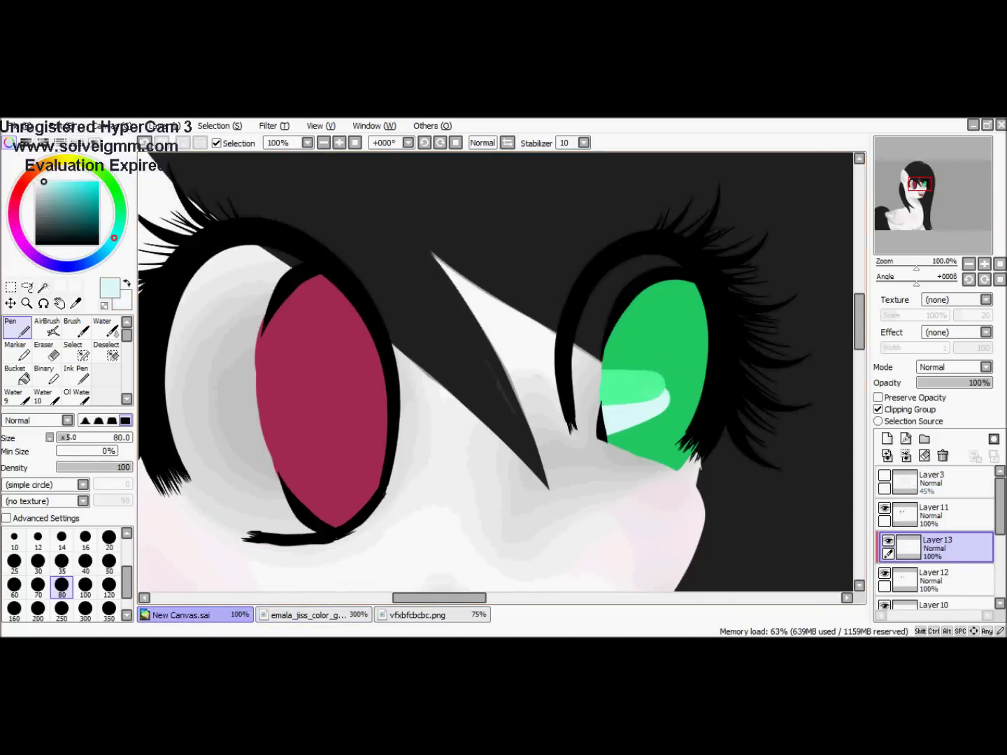
Sample two pinks from the reference image and paint paired highlight streaks across the crimson iris with the size 80 Pen
left_click(307, 615)
right_click(242, 315)
right_click(299, 409)
left_click(180, 615)
mouse_move(358, 422)
left_mouse_down()
mouse_move(290, 483)
mouse_move(269, 463)
left_mouse_up()
key("x")
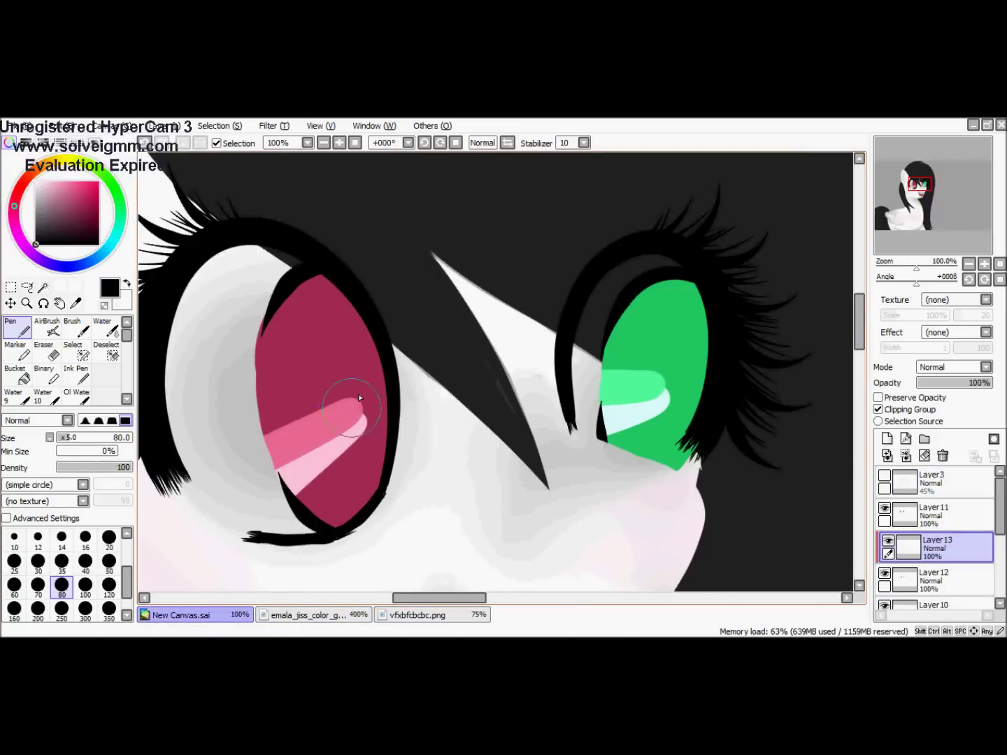
Paint black oval pupils on the crimson and green irises with the size 80 Pen
left_click_drag(349, 397, 354, 414)
left_click_drag(661, 377, 657, 398)
scroll(548, 280, "down", 4)
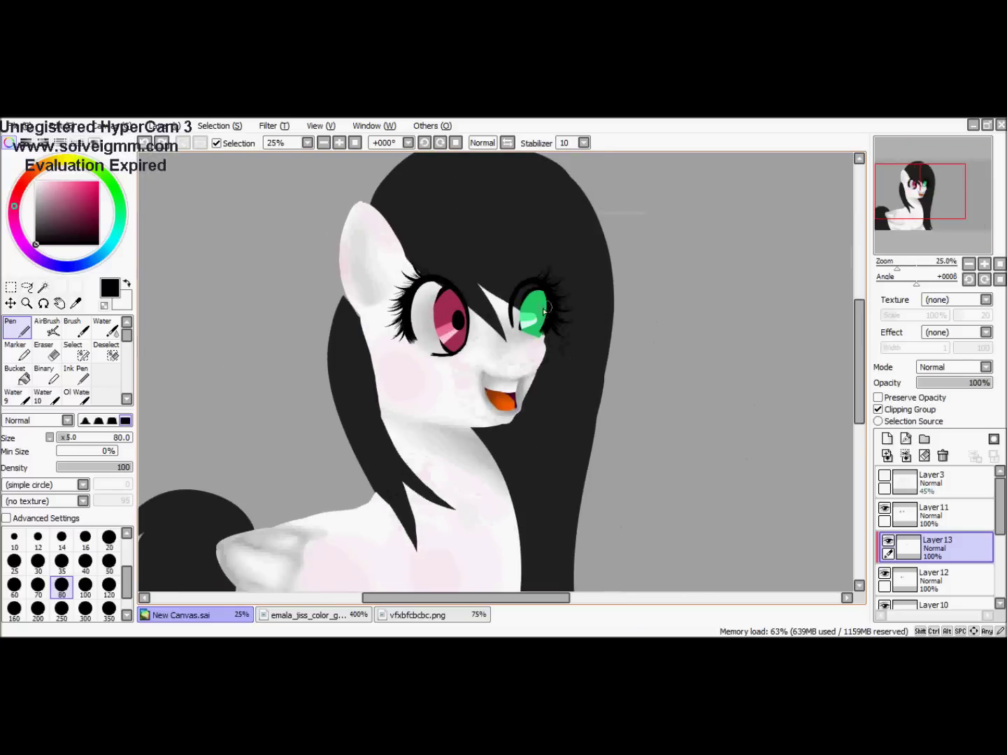
scroll(535, 320, "up", 3)
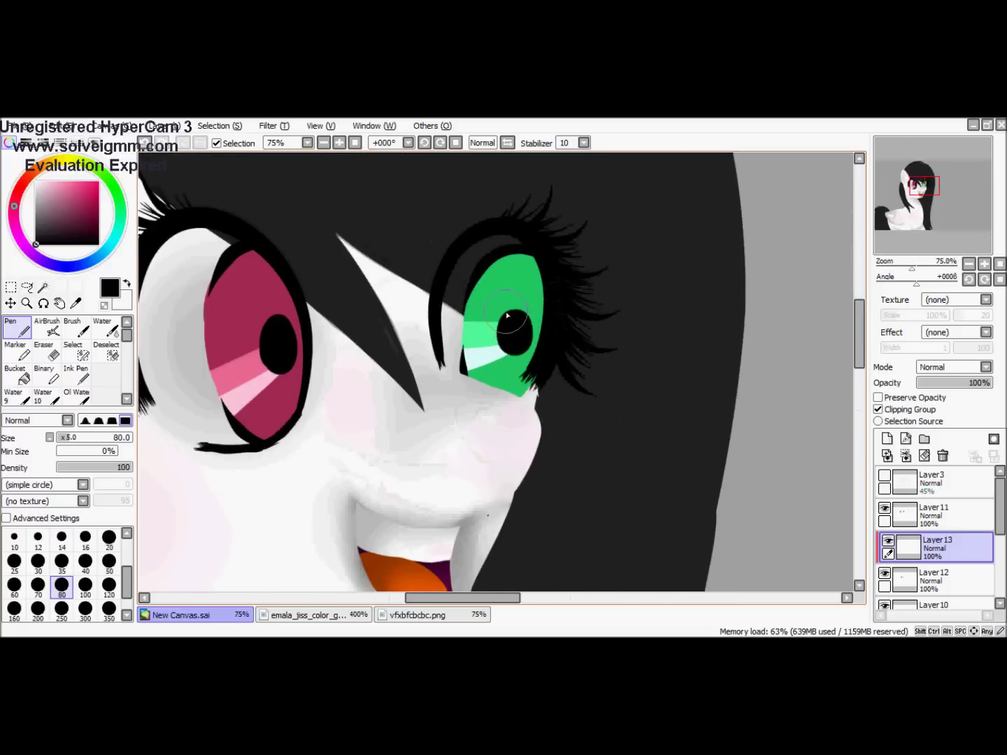
scroll(508, 316, "down", 2)
scroll(502, 300, "down", 2)
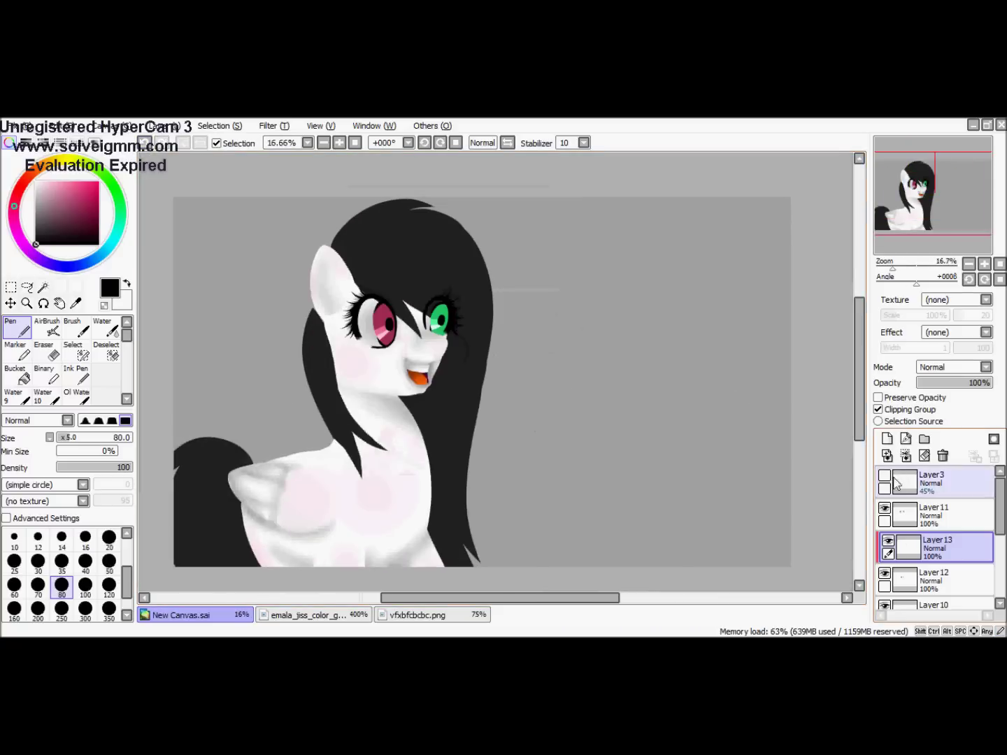
Add a clipped layer in Luminosity mode above Layer13 and paint crimson and green glows over the lower parts of both irises
scroll(535, 362, "up", 3)
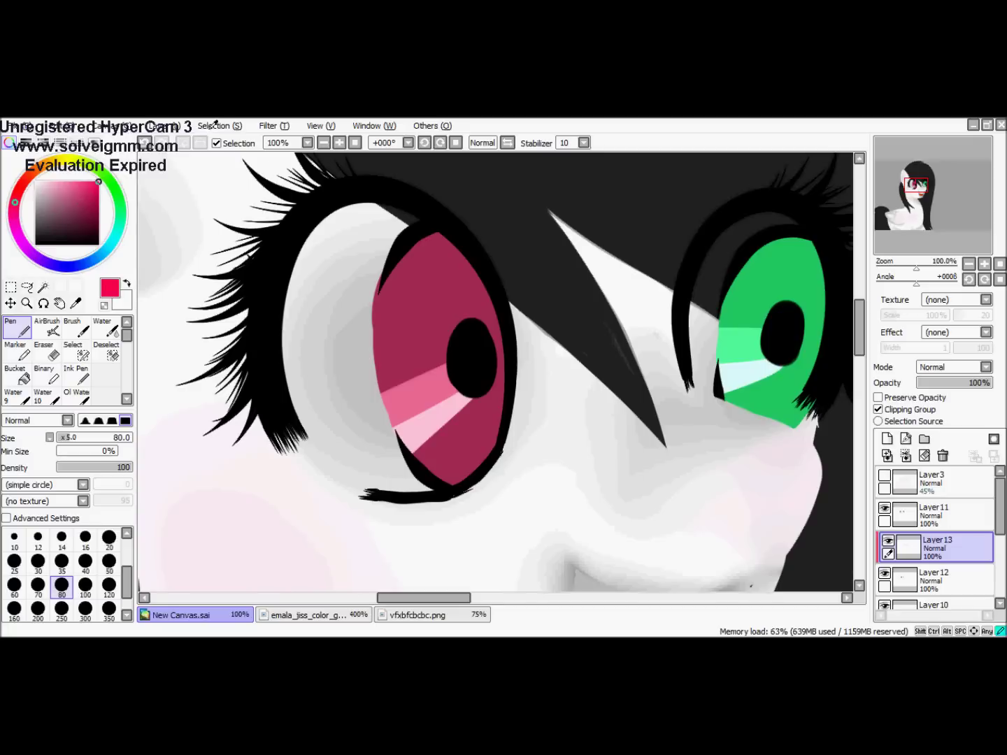
left_click(887, 438)
left_click(954, 367)
left_click(937, 409)
mouse_move(426, 426)
left_mouse_down()
mouse_move(472, 488)
mouse_move(454, 447)
mouse_move(410, 442)
left_mouse_up()
left_click(126, 400)
left_click(115, 397)
left_click(699, 406, "alt")
key("n")
left_click_drag(664, 406, 706, 391)
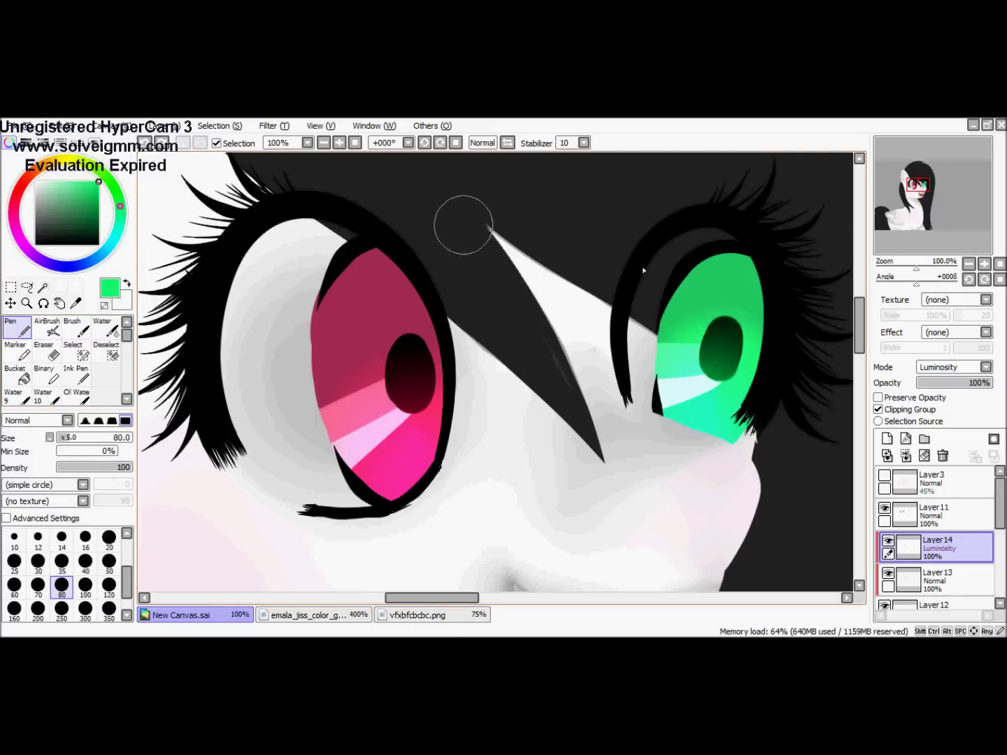
Brighten the upper parts of the irises with the size 120 Blur brush, using the green and crimson glow colours
key("b")
scroll(472, 370, "down", 1)
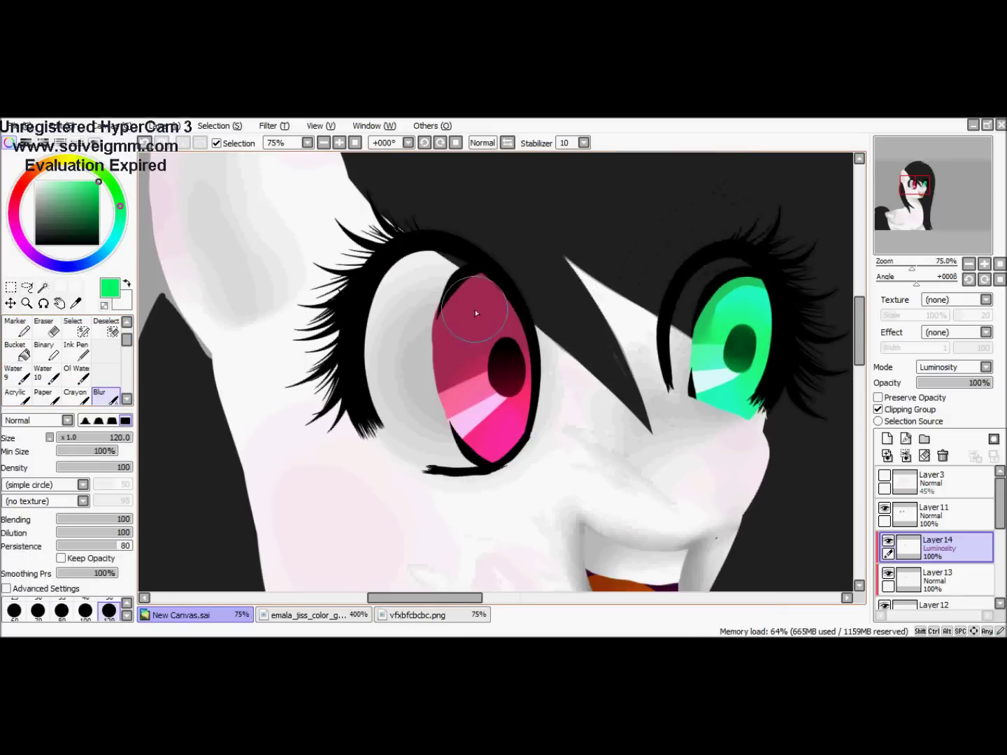
left_click(479, 308, "alt")
left_click(479, 302, "alt")
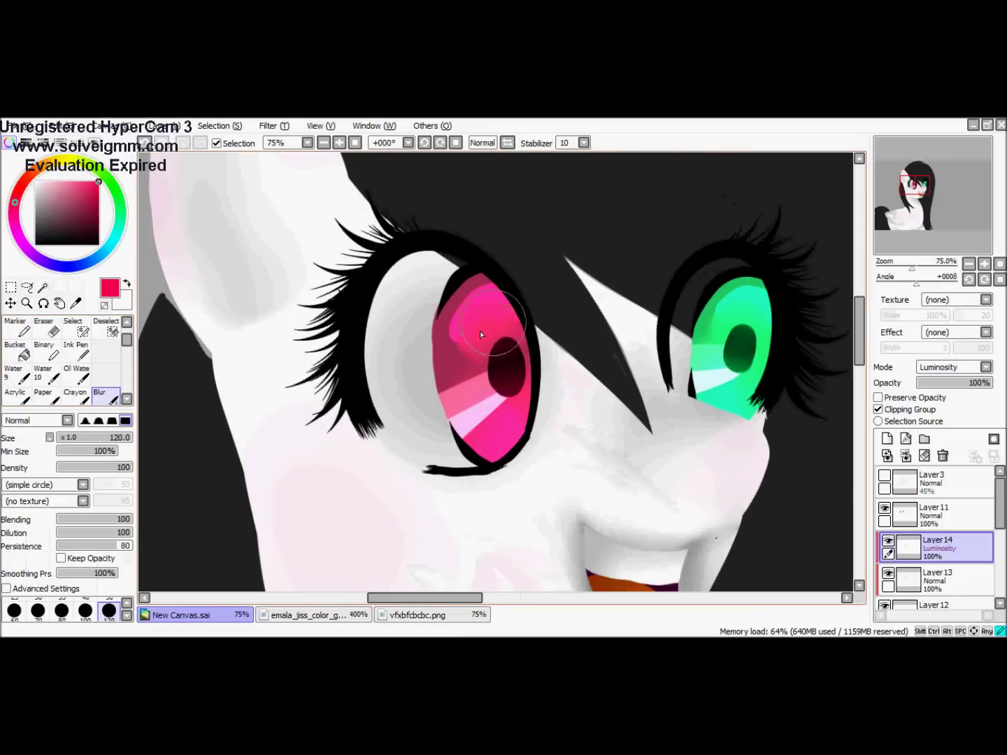
scroll(479, 330, "down", 4)
scroll(592, 342, "up", 2)
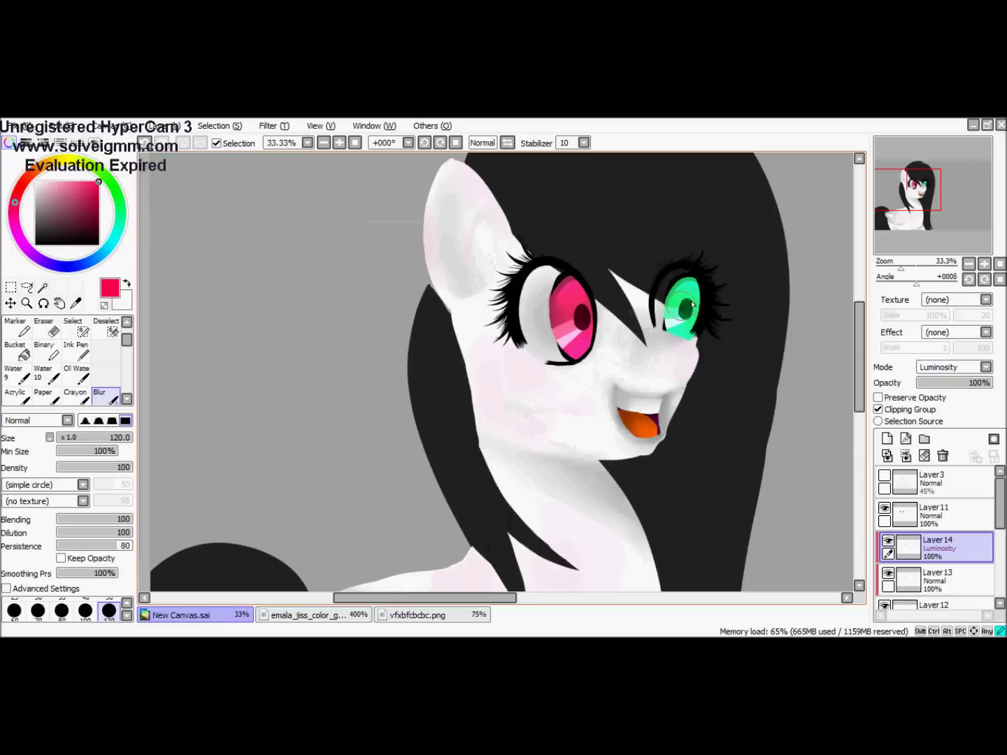
Erase the luminosity glow from both pupils with the size 40 Eraser
scroll(681, 313, "down", 2)
scroll(670, 377, "up", 5)
key("e")
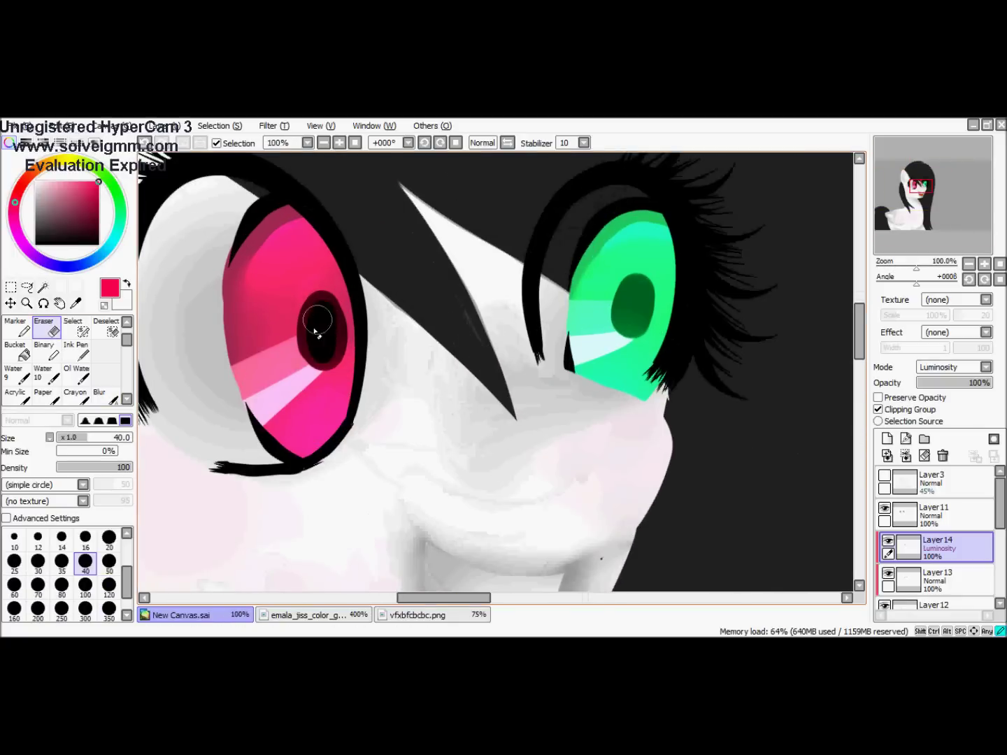
left_click_drag(670, 307, 632, 290)
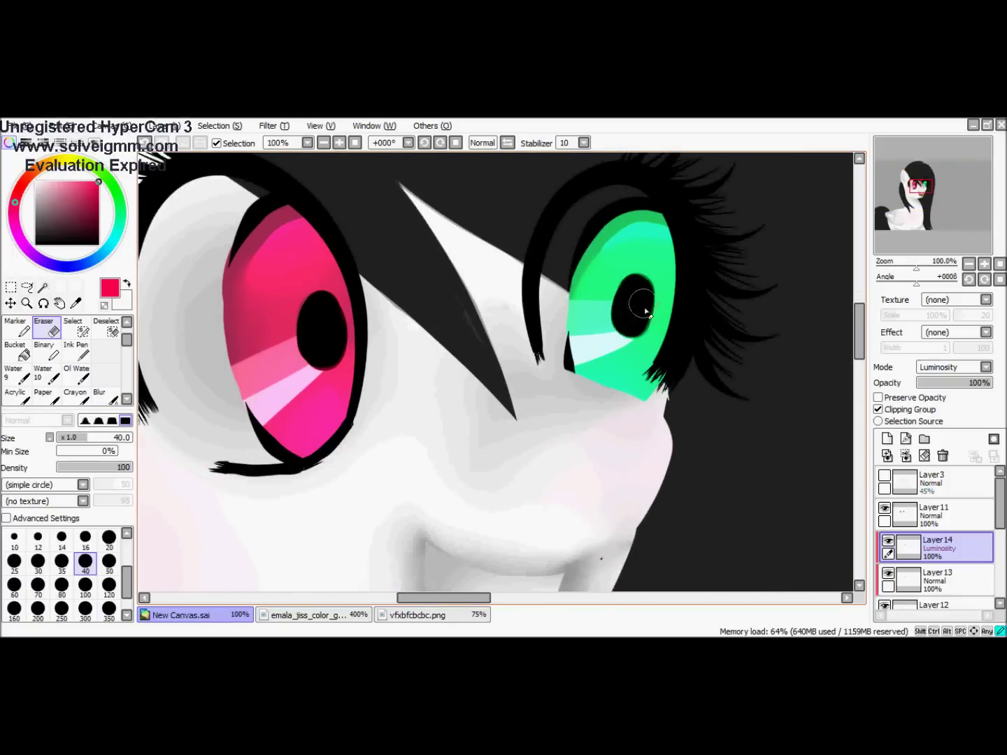
Merge the luminosity layer and the iris highlight layer down into Layer12
scroll(646, 307, "down", 7)
scroll(645, 308, "up", 2)
left_click(937, 573)
scroll(937, 531, "down", 1)
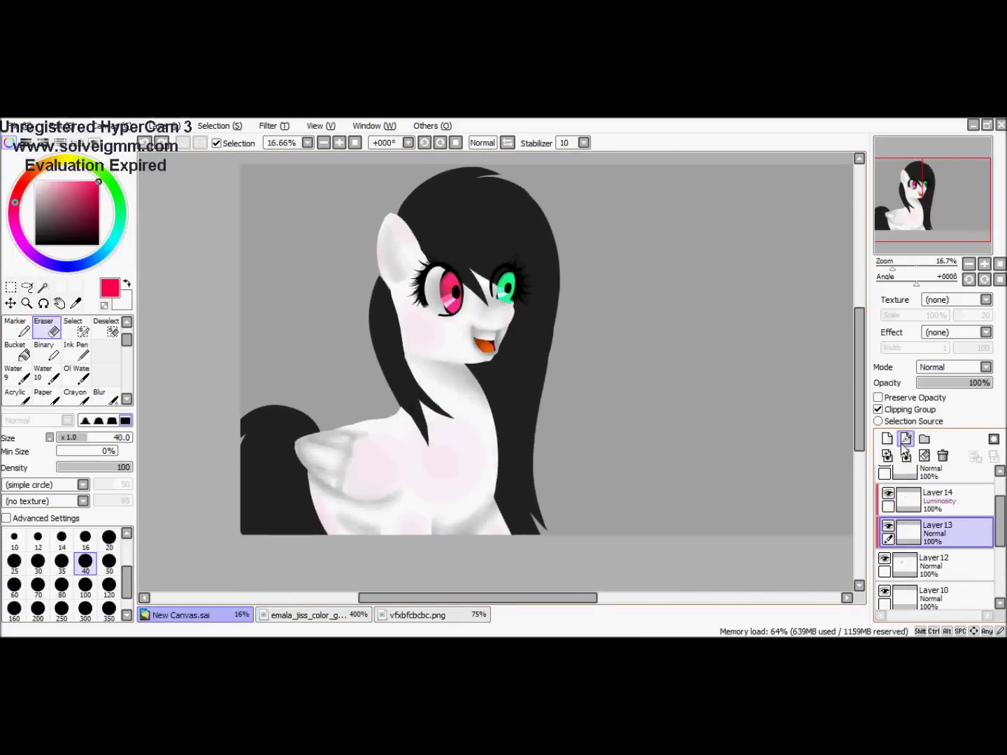
left_click(906, 455)
On Layer11, close the gaps in both eye outlines with the size 14 Select brush and magic-wand the whites of both eyes
scroll(435, 287, "up", 3)
scroll(487, 356, "up", 2)
left_click(934, 513)
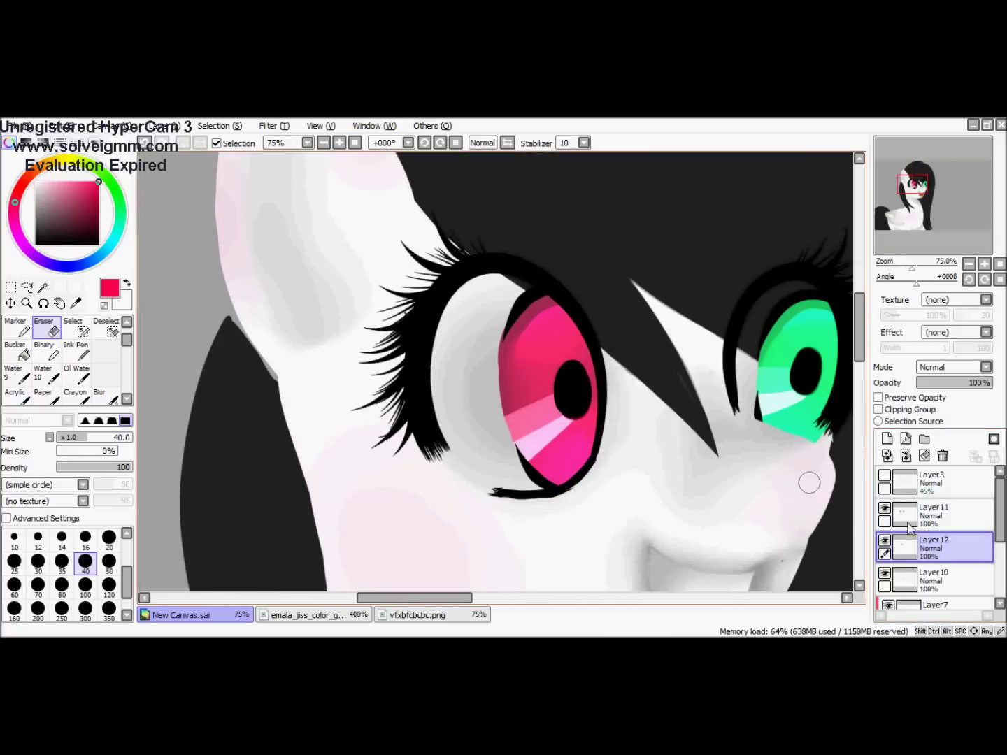
left_click(72, 326)
left_click_drag(736, 405, 561, 318)
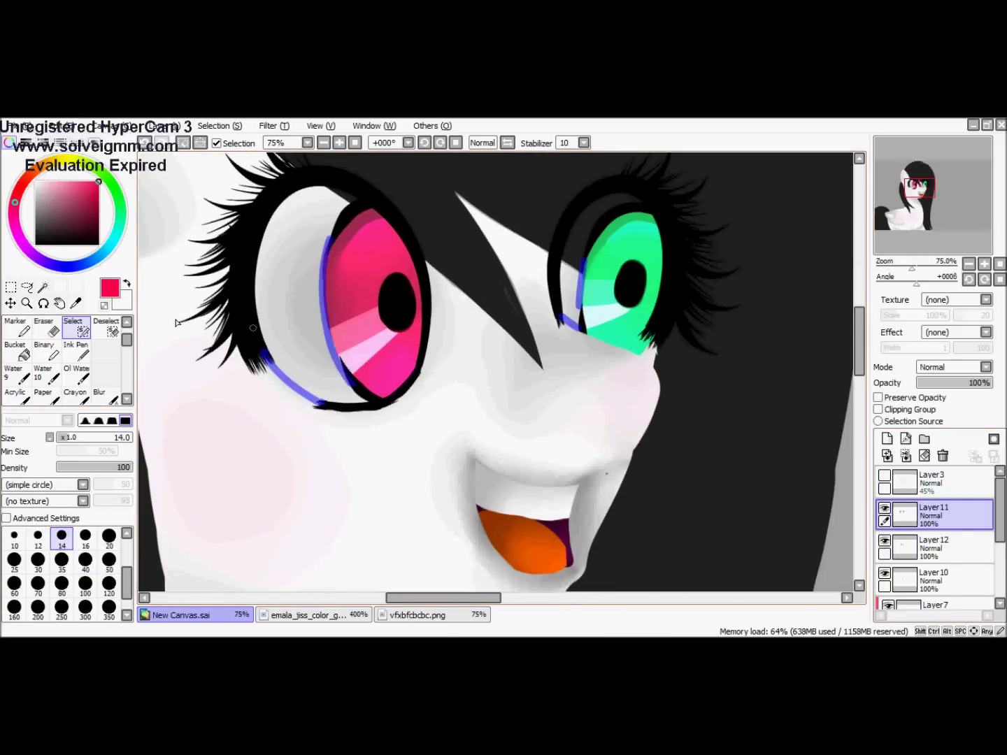
key("w")
left_click(301, 328)
left_click(569, 294)
Add a layer below Layer12, paint the selected eye whites white, and shade their upper edges with grey softened by the Blur brush
left_click(934, 544)
left_click(886, 439)
left_click_drag(909, 549, 911, 586)
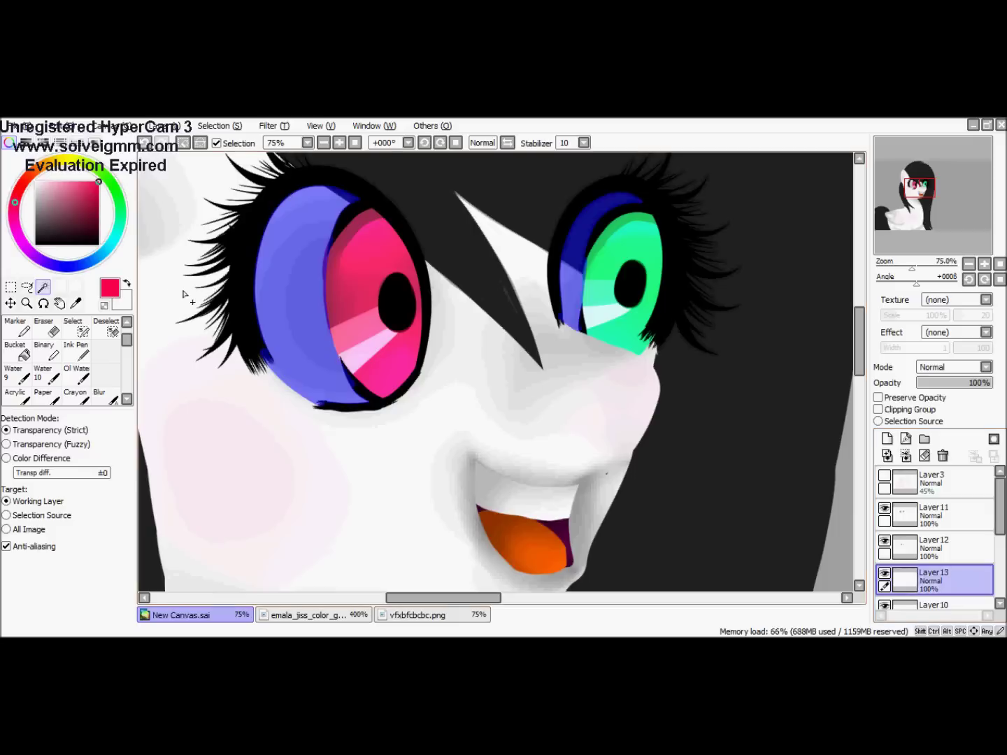
left_click(34, 181)
key("n")
left_click(35, 202)
mouse_move(349, 203)
left_mouse_down()
mouse_move(280, 210)
mouse_move(267, 293)
left_mouse_up()
mouse_move(630, 199)
left_mouse_down()
mouse_move(580, 252)
mouse_move(573, 300)
left_mouse_up()
key("b")
Merge the iris and eyelash layers with the eye-white layer into Layer13
scroll(563, 264, "down", 5)
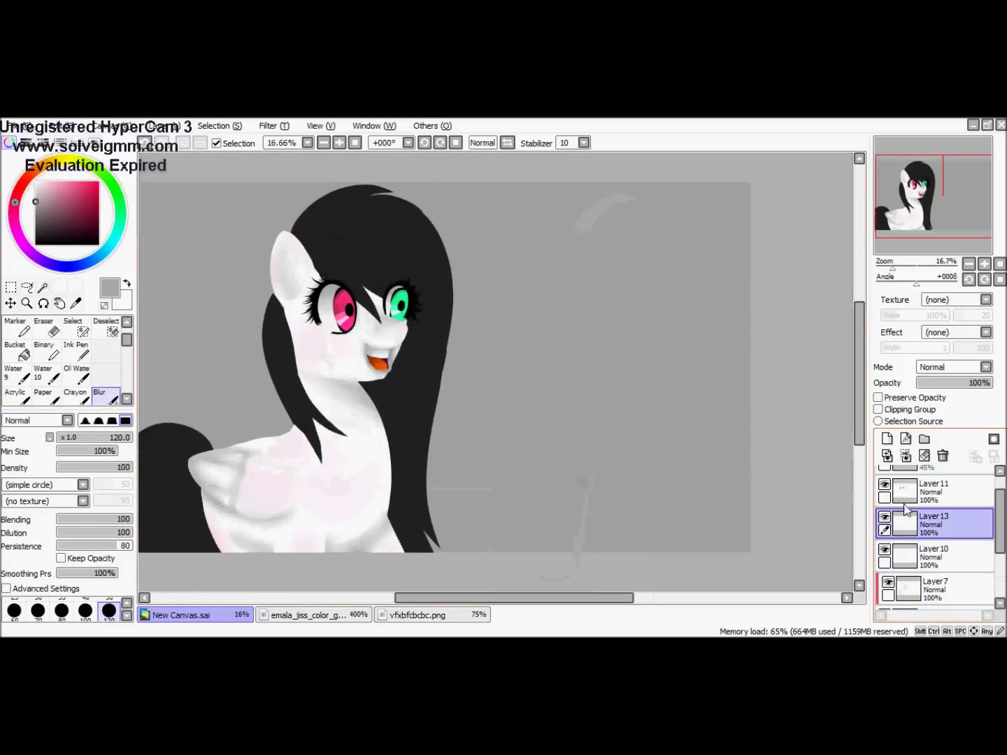
scroll(814, 485, "up", 3)
scroll(813, 485, "down", 1)
key("ctrl+e")
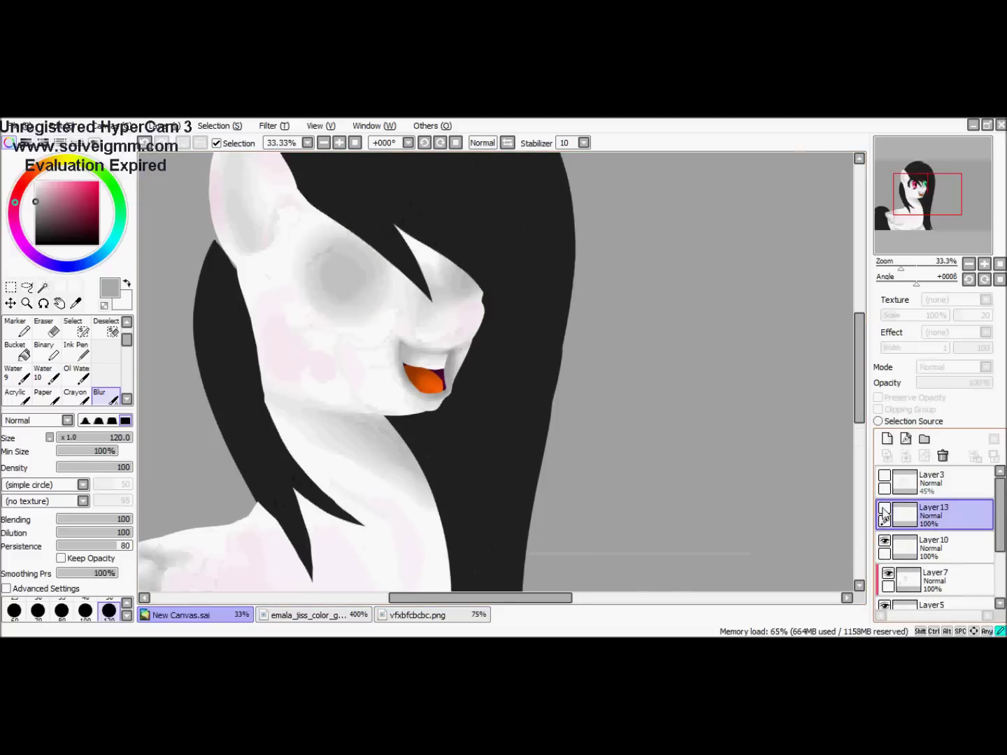
Paint a small dark grey nostril on Layer10 with the size 35 Pen, using the sketch as a guide, and soften it with the size 40 Blur brush
left_click(897, 546)
scroll(480, 274, "up", 4)
key("n")
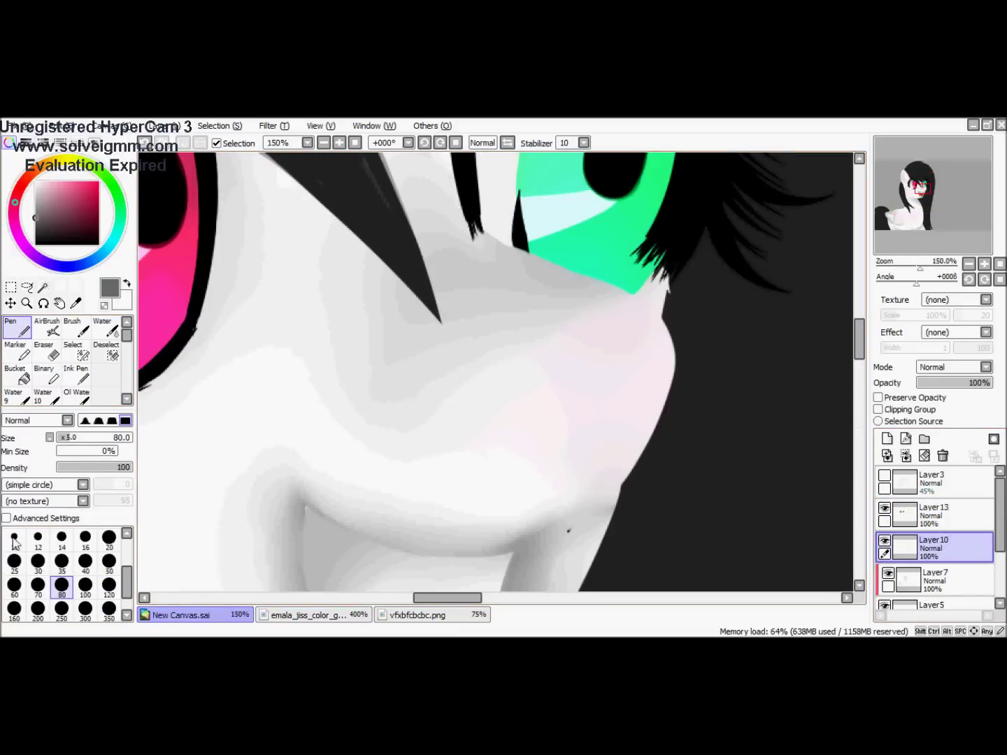
left_click(62, 561)
left_click(884, 475)
left_click_drag(632, 365, 625, 394)
left_click(884, 475)
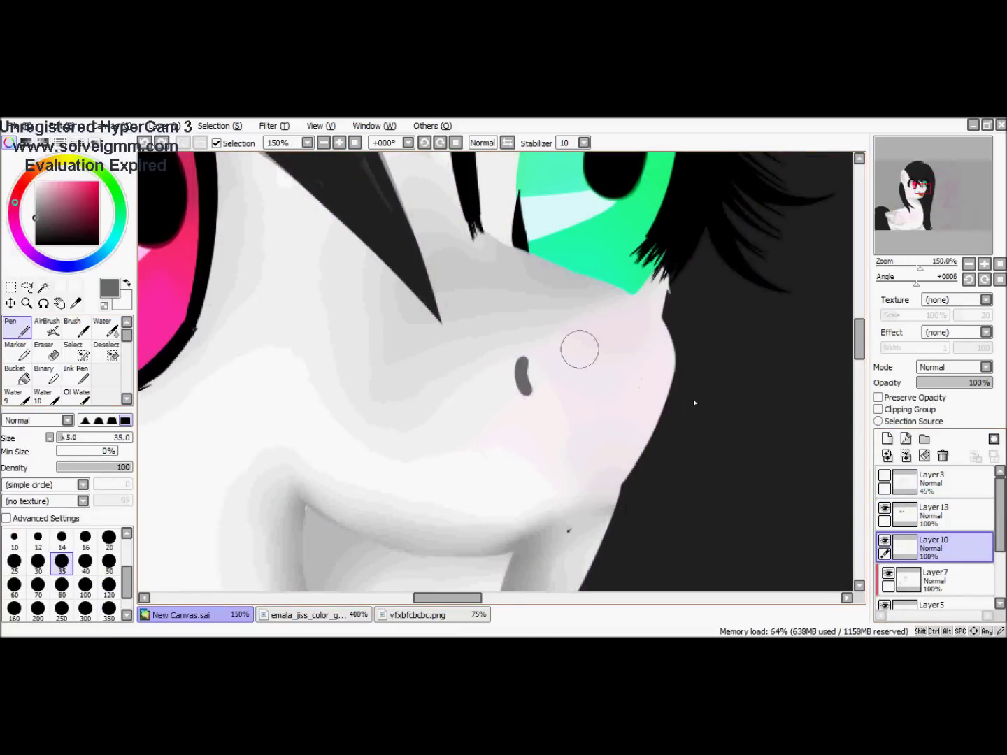
scroll(66, 363, "down", 1)
left_click(105, 395)
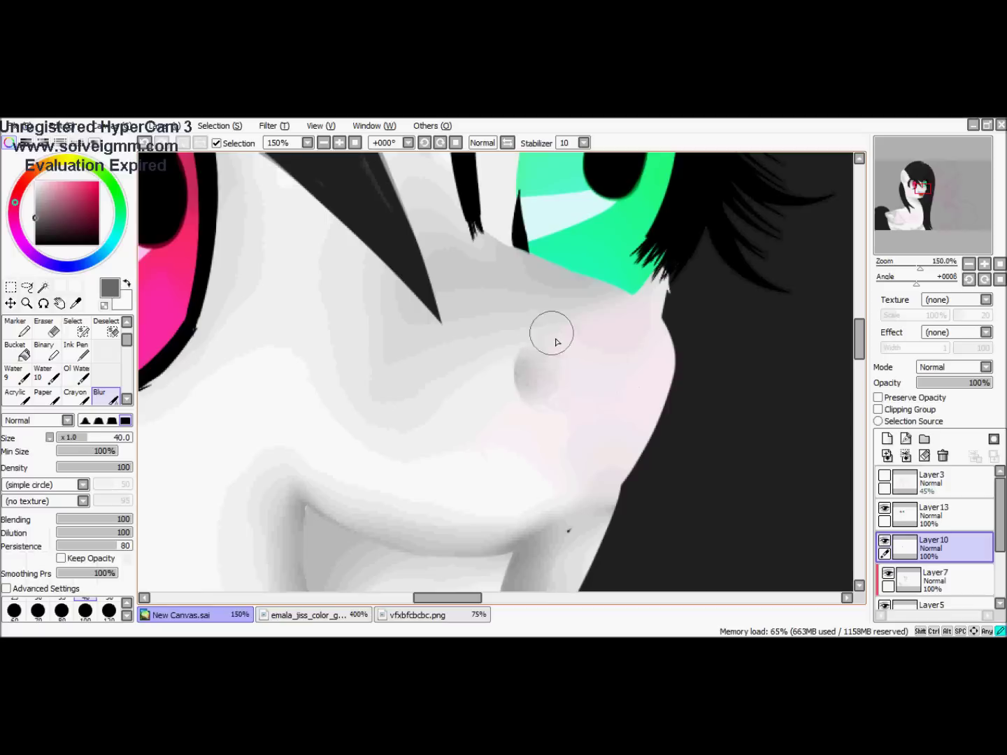
Merge Layer7 into Layer5 and add a new layer clipped to the hair on Layer6
scroll(590, 335, "down", 6)
mouse_move(933, 513)
left_mouse_down()
mouse_move(934, 580)
mouse_move(922, 510)
left_mouse_up()
left_click(921, 508)
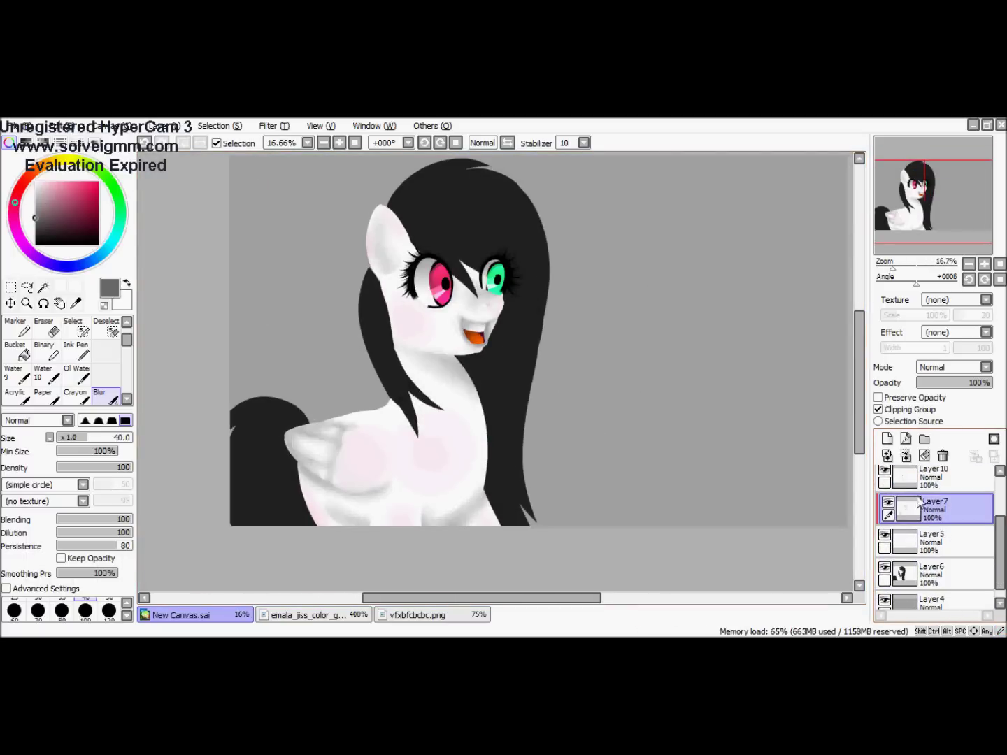
left_click(905, 455)
left_click(886, 439)
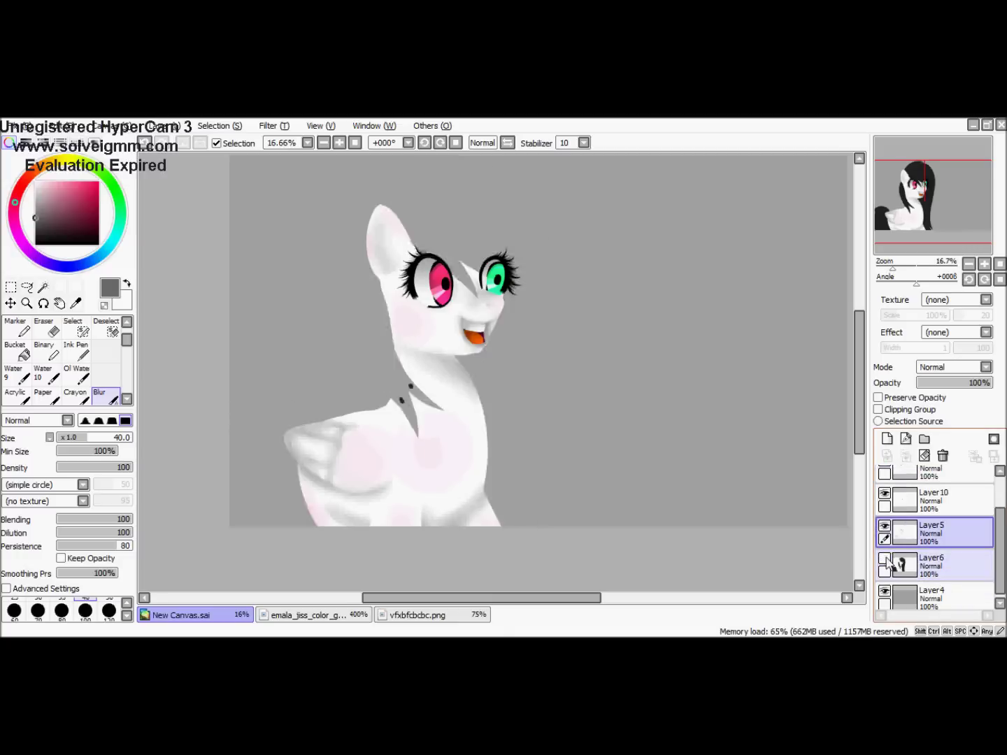
left_click_drag(934, 545, 933, 573)
left_click(878, 409)
Texture the mane and tail with black strokes using the size 500 Fine_Round_1 Brush, and add another clipped layer above
left_click(43, 329)
scroll(80, 337, "up", 1)
left_click(75, 329)
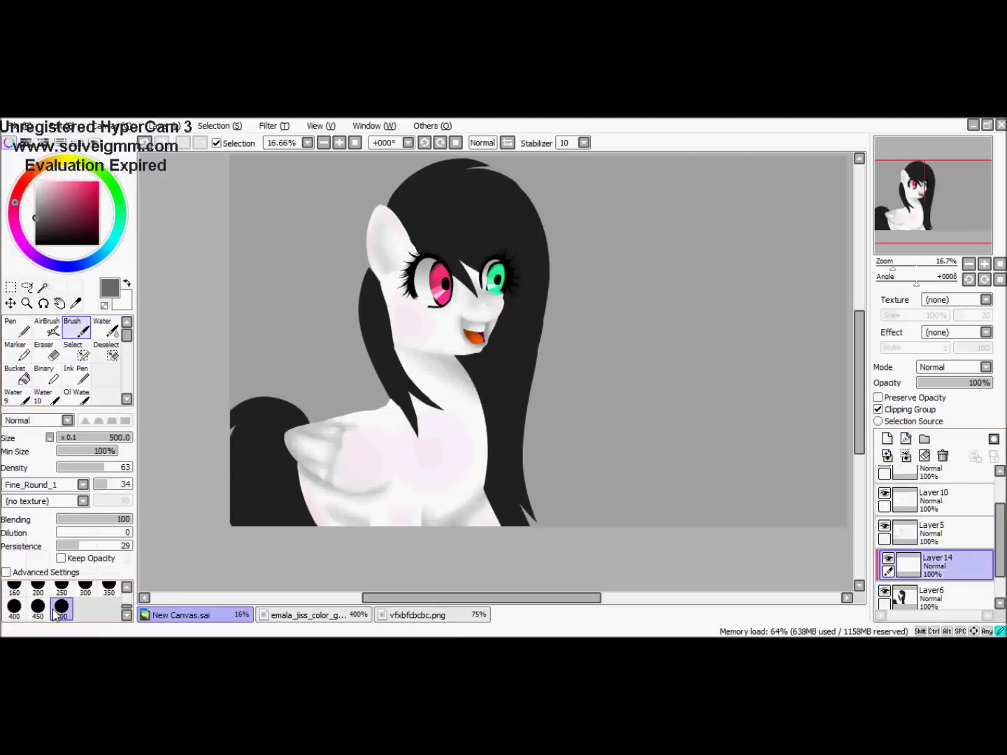
mouse_move(314, 218)
left_mouse_down()
mouse_move(539, 344)
mouse_move(332, 231)
left_mouse_up()
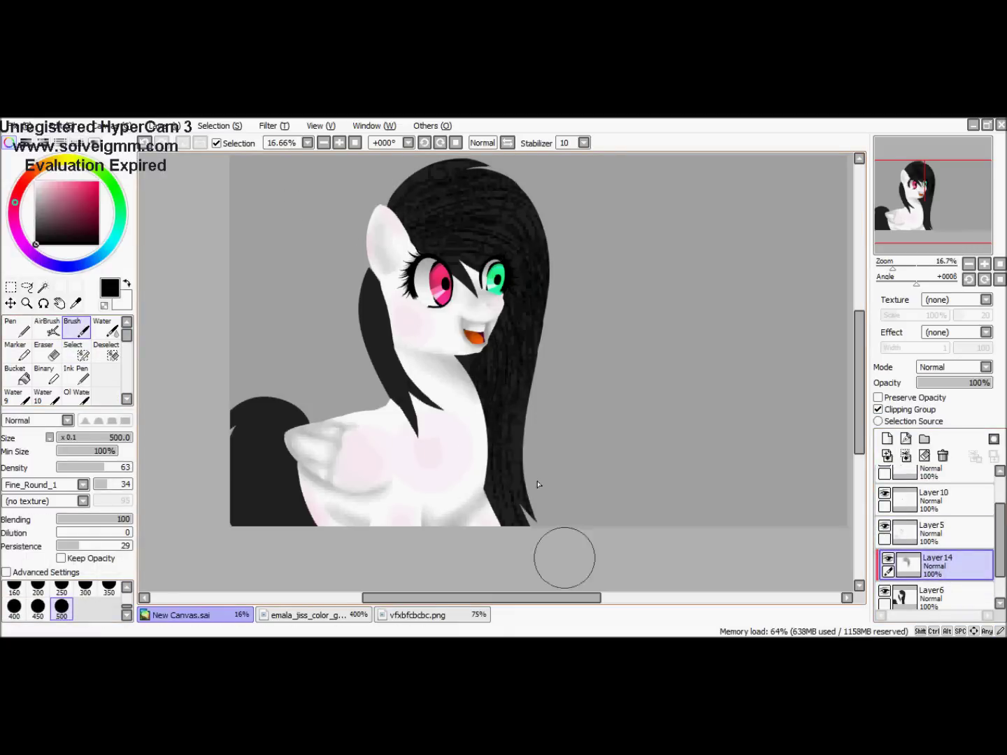
mouse_move(401, 359)
left_mouse_down()
mouse_move(218, 479)
mouse_move(292, 509)
left_mouse_up()
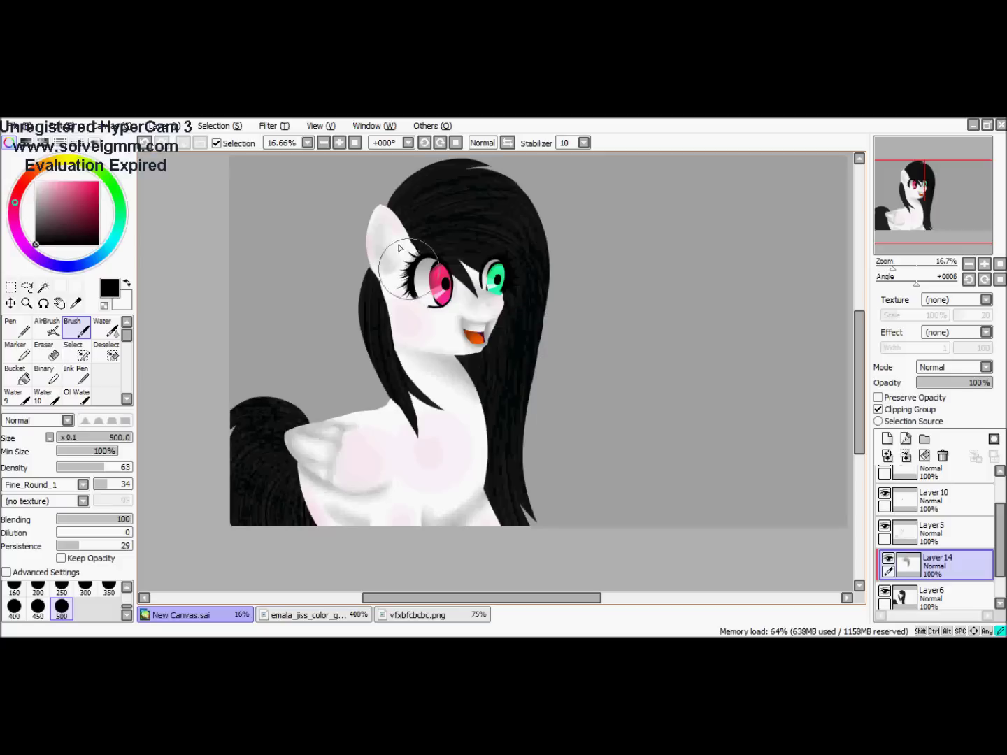
left_click(886, 438)
mouse_move(462, 183)
left_mouse_down()
mouse_move(400, 225)
mouse_move(489, 211)
mouse_move(406, 182)
mouse_move(381, 242)
left_mouse_up()
left_click_drag(544, 339, 537, 513)
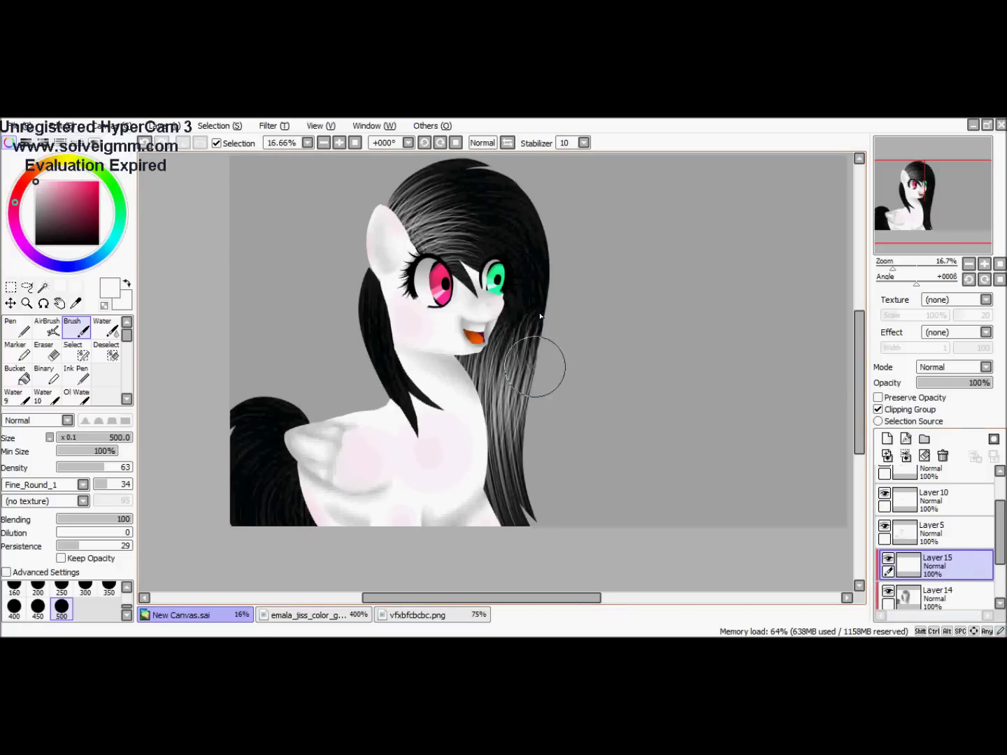
key("ctrl+z")
key("ctrl+z")
key("ctrl+z")
key("ctrl+z")
mouse_move(482, 210)
left_mouse_down()
mouse_move(518, 196)
mouse_move(532, 230)
left_mouse_up()
key("ctrl+z")
Brush fine white highlight strands over the mane and tail on Layer15 and lower the layer's opacity to 51%
left_click_drag(392, 210, 473, 299)
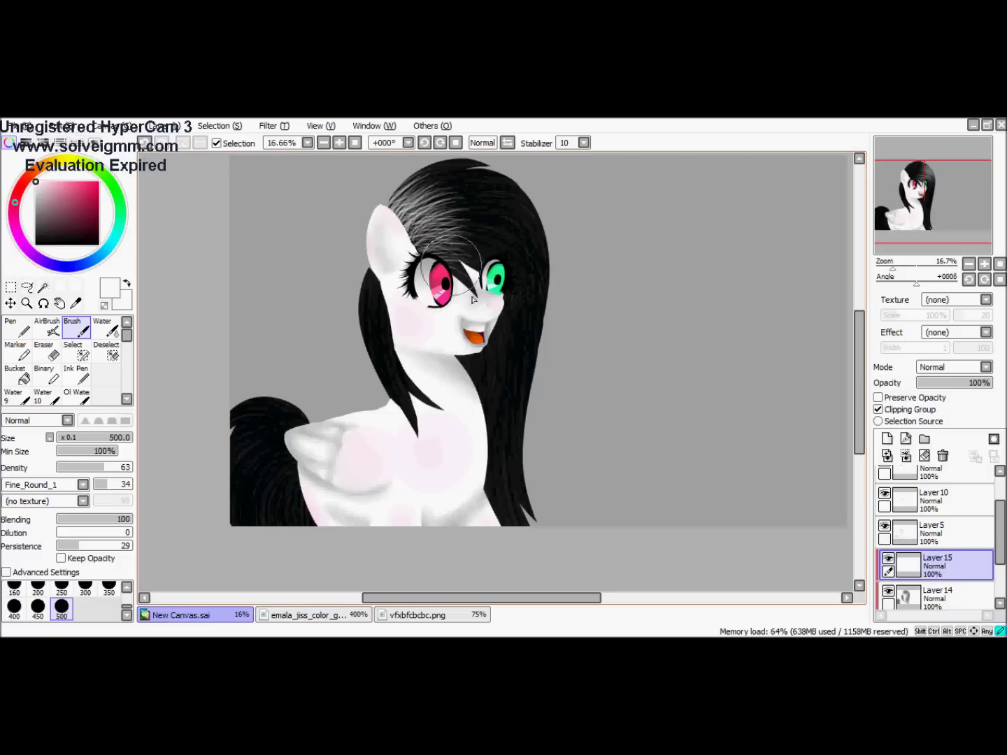
mouse_move(266, 426)
left_mouse_down()
mouse_move(236, 478)
mouse_move(307, 503)
left_mouse_up()
left_click_drag(990, 382, 955, 382)
Sample the pink from the emala_jiss reference image and merge the two hair texture layers down into Layer6
left_click(317, 613)
left_click(360, 381, "alt")
left_click(180, 614)
scroll(490, 349, "up", 1)
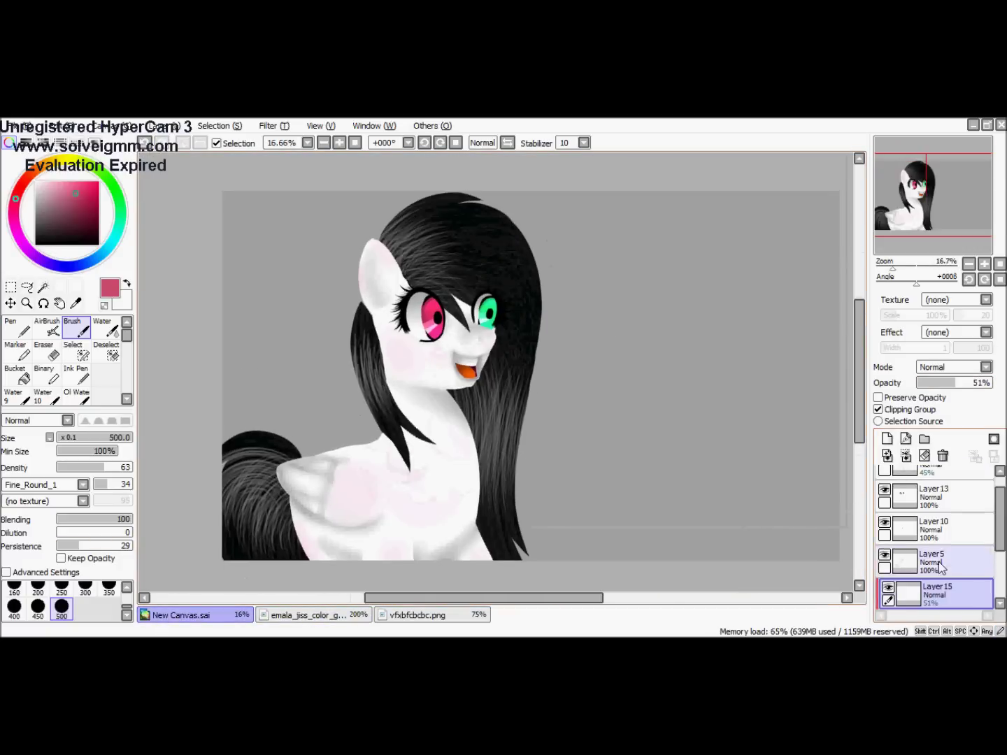
scroll(930, 518, "down", 1)
left_click(905, 456)
left_click(906, 455)
left_click(885, 535)
left_click(885, 535)
Magic-wand the hair on Layer6 and deselect all but a curved stripe of the tail with the size 250 Deselect brush
left_click(42, 287)
left_click(448, 230)
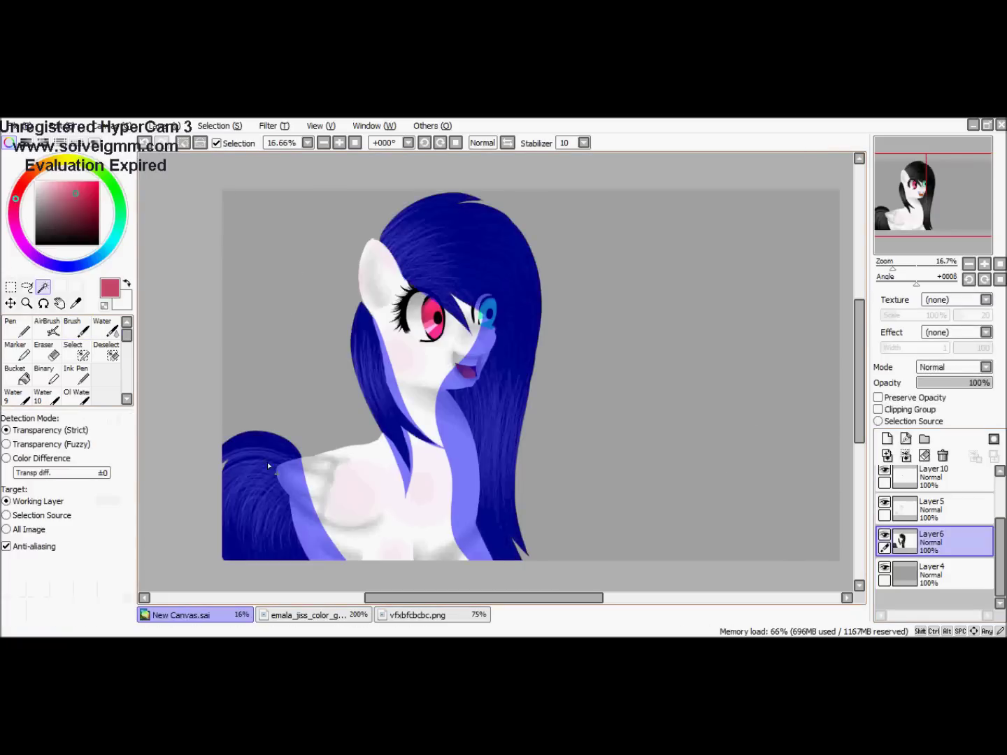
left_click(107, 349)
left_click_drag(306, 431, 311, 519)
left_click(316, 615)
left_click(180, 613)
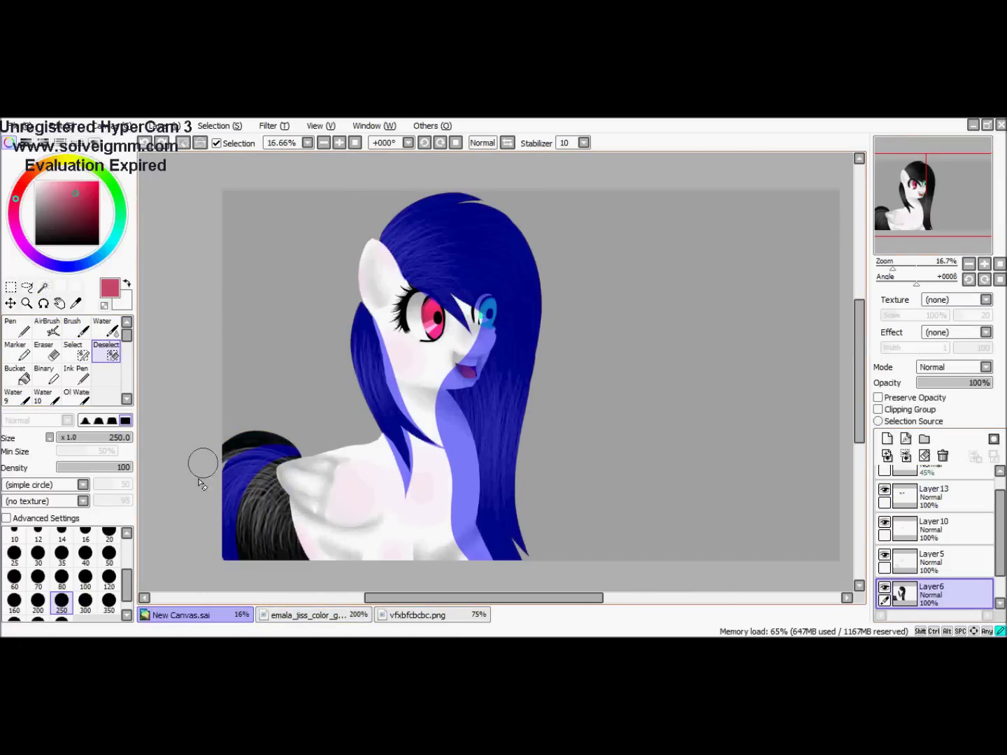
Deselect the mane around its long curved stripes with the size 250 Deselect brush, checking the emala_jiss reference
left_click(284, 616)
left_click(180, 614)
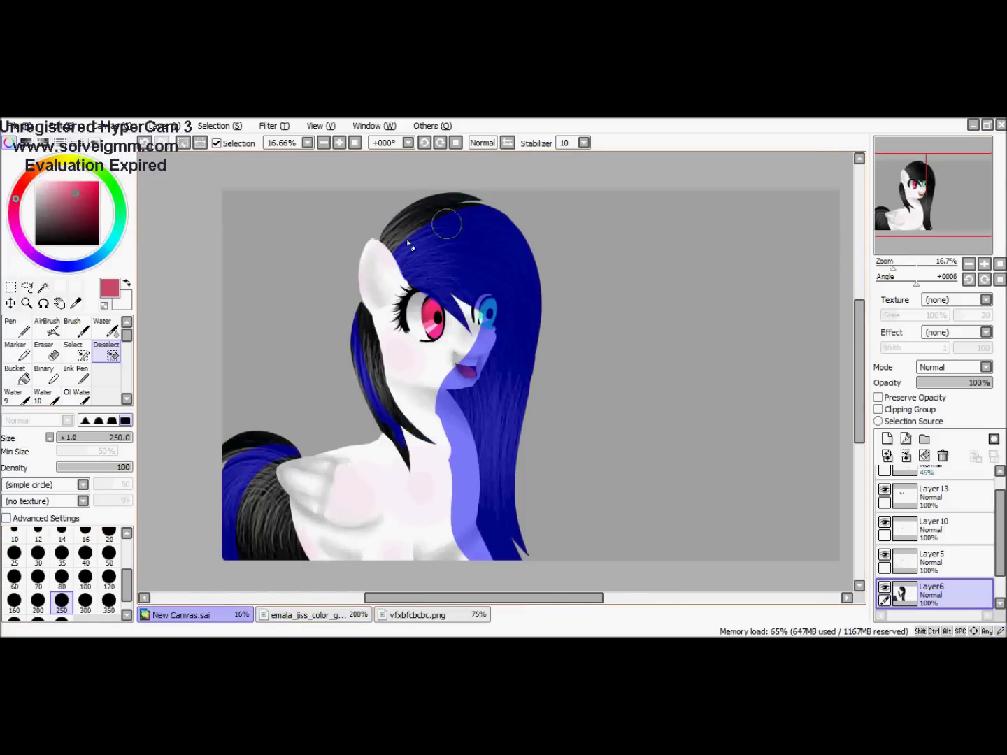
left_click(145, 144)
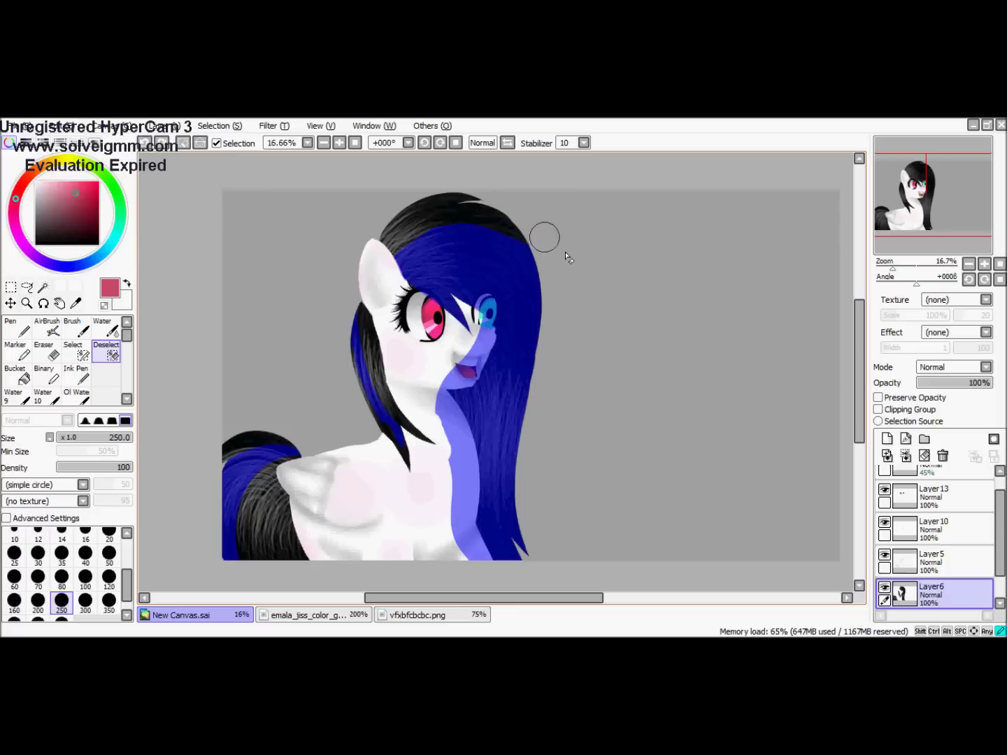
key("ctrl+y")
key("ctrl+y")
key("ctrl+y")
key("ctrl+y")
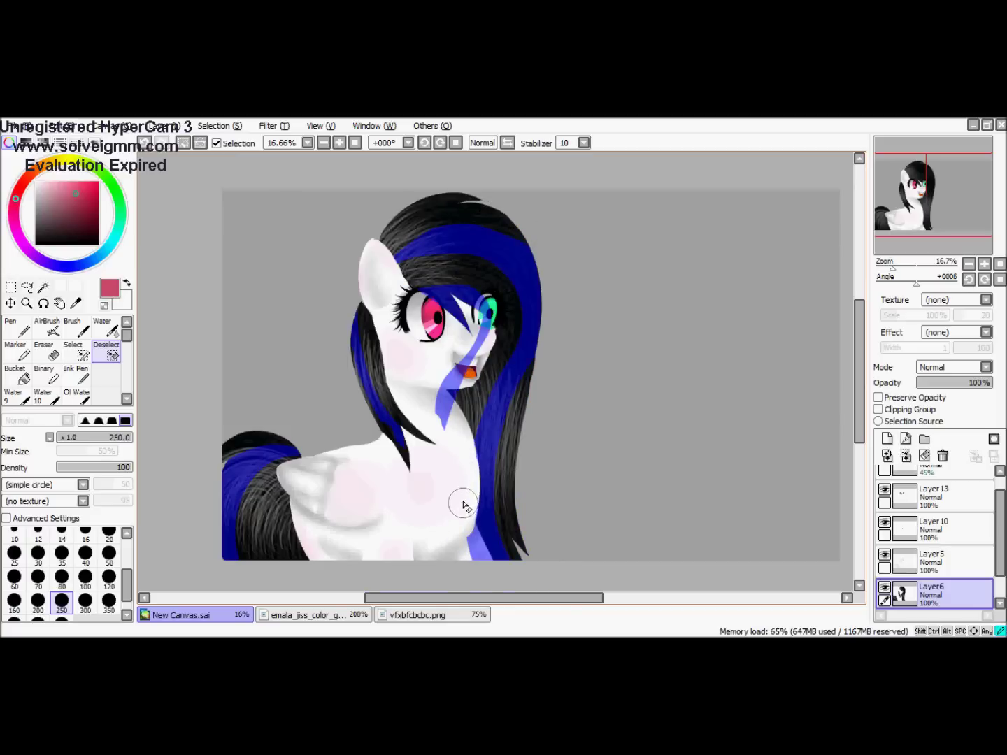
left_click(274, 125)
left_click(299, 140)
left_click(893, 293)
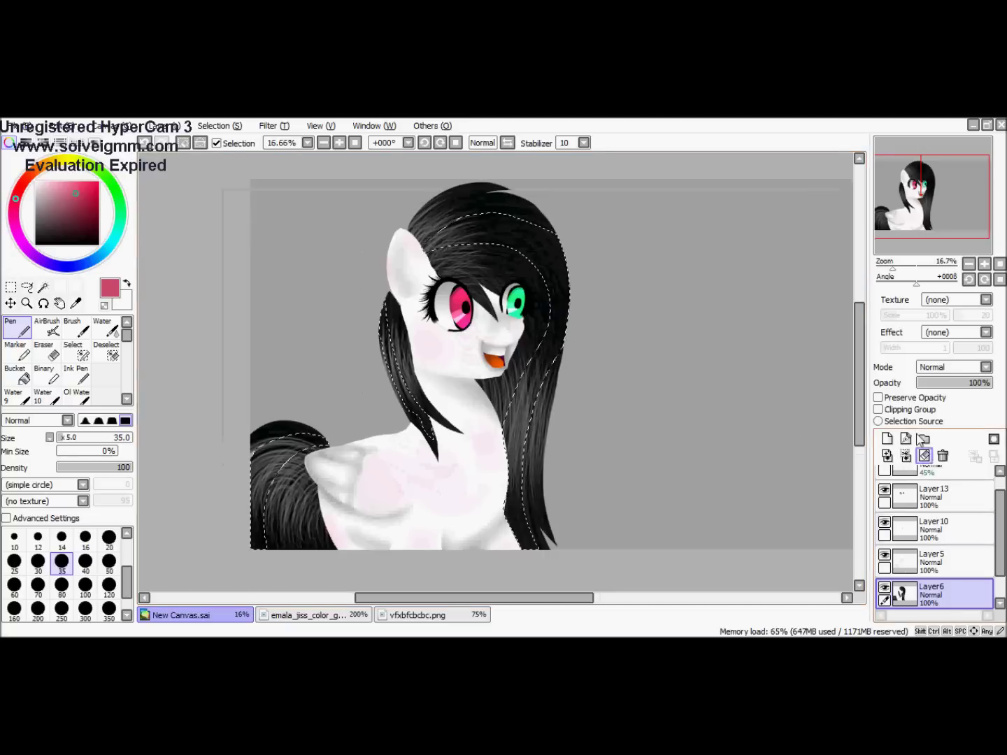
Add a layer above Layer6 and bucket-fill the selected mane and tail stripes with the sampled pink
left_click(887, 439)
key("g")
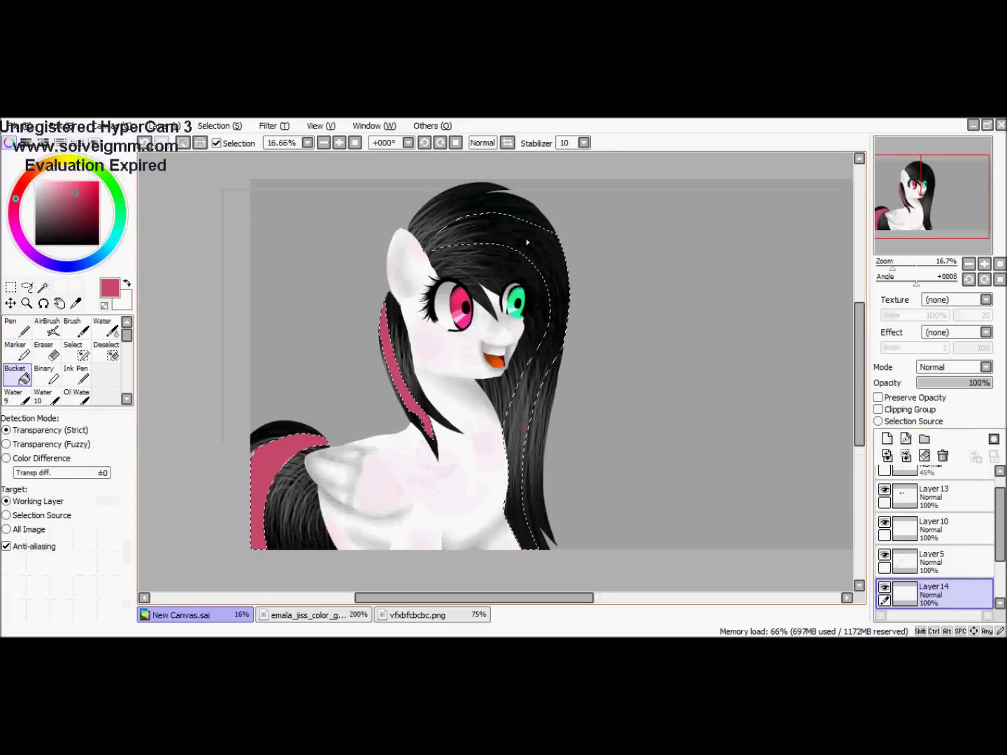
left_click_drag(991, 382, 941, 382)
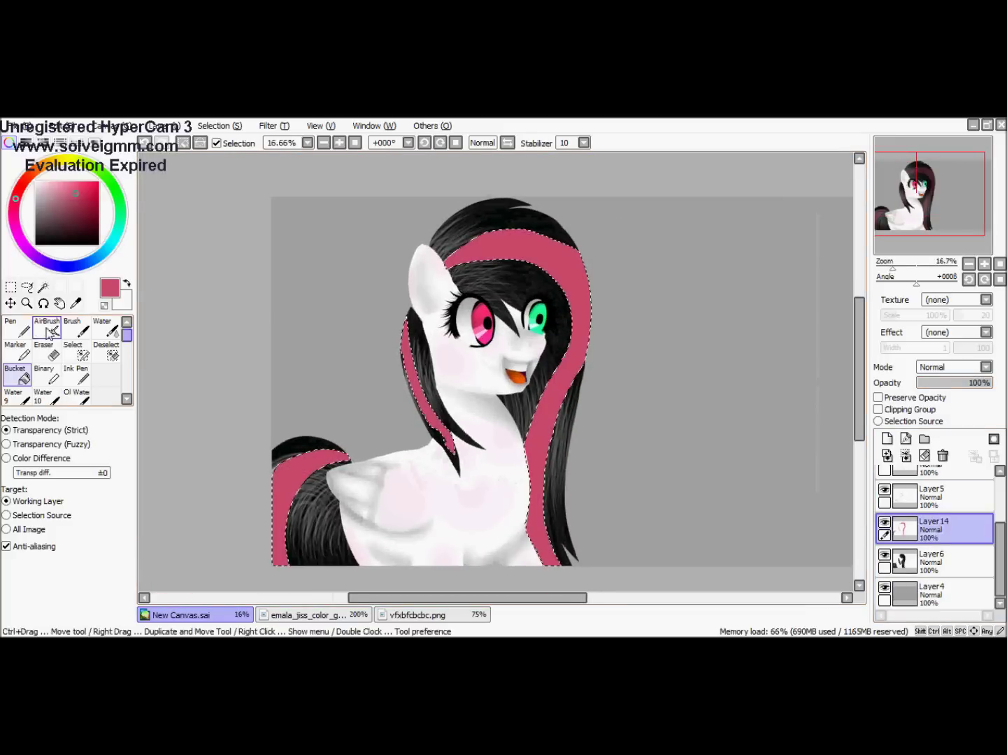
Paint dark crimson and near-white strands over the selected pink stripes on separate layers with the size 500 Brush, and merge the strand layers
key("b")
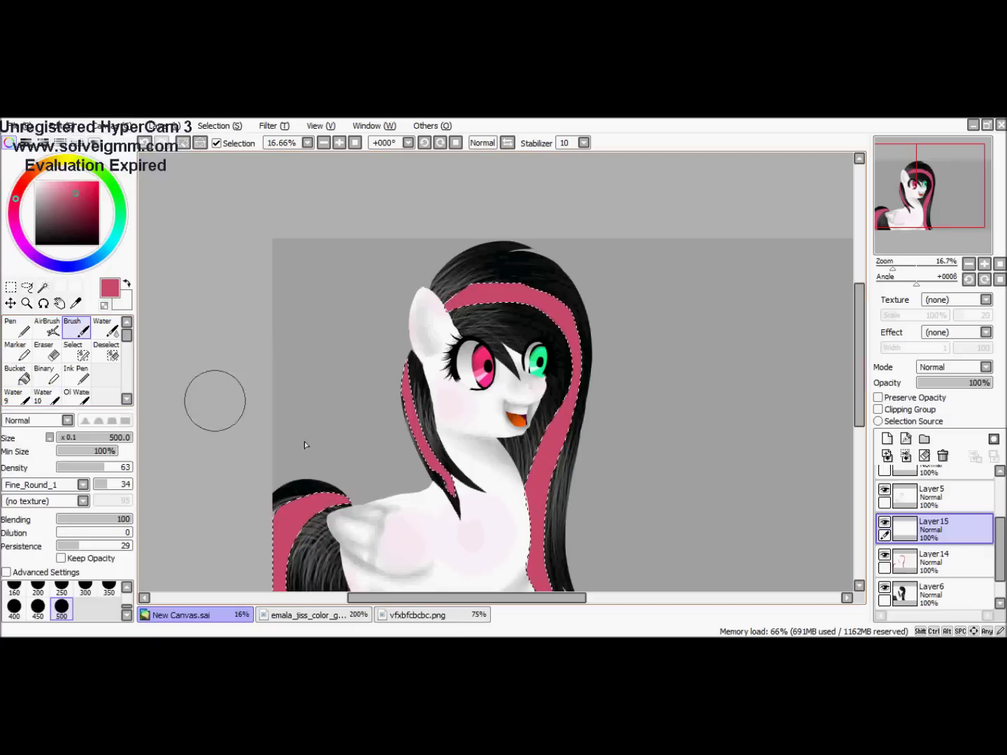
scroll(306, 444, "down", 2)
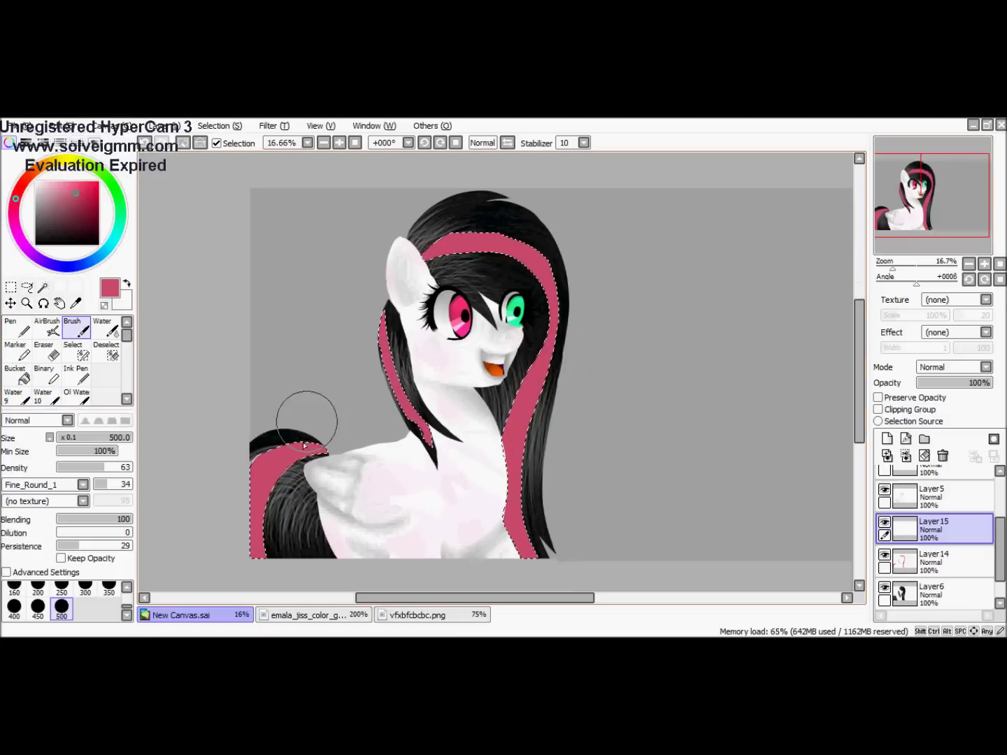
mouse_move(252, 448)
left_mouse_down()
mouse_move(371, 521)
mouse_move(449, 243)
left_mouse_up()
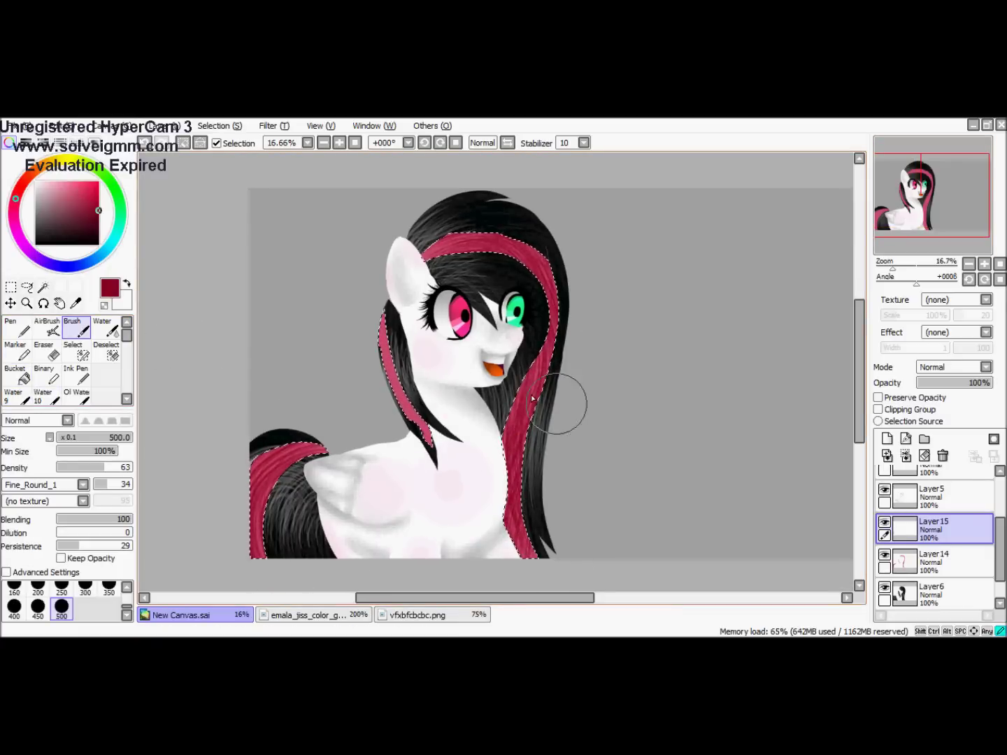
key("x")
left_click_drag(305, 455, 399, 364)
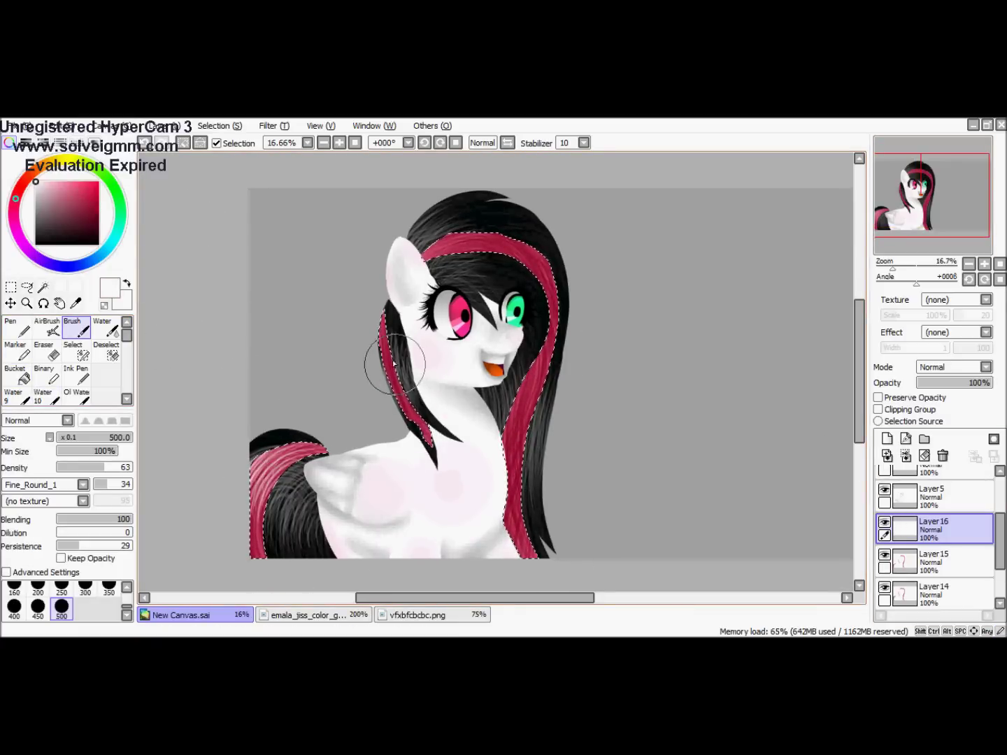
left_click(955, 384)
left_click(905, 457)
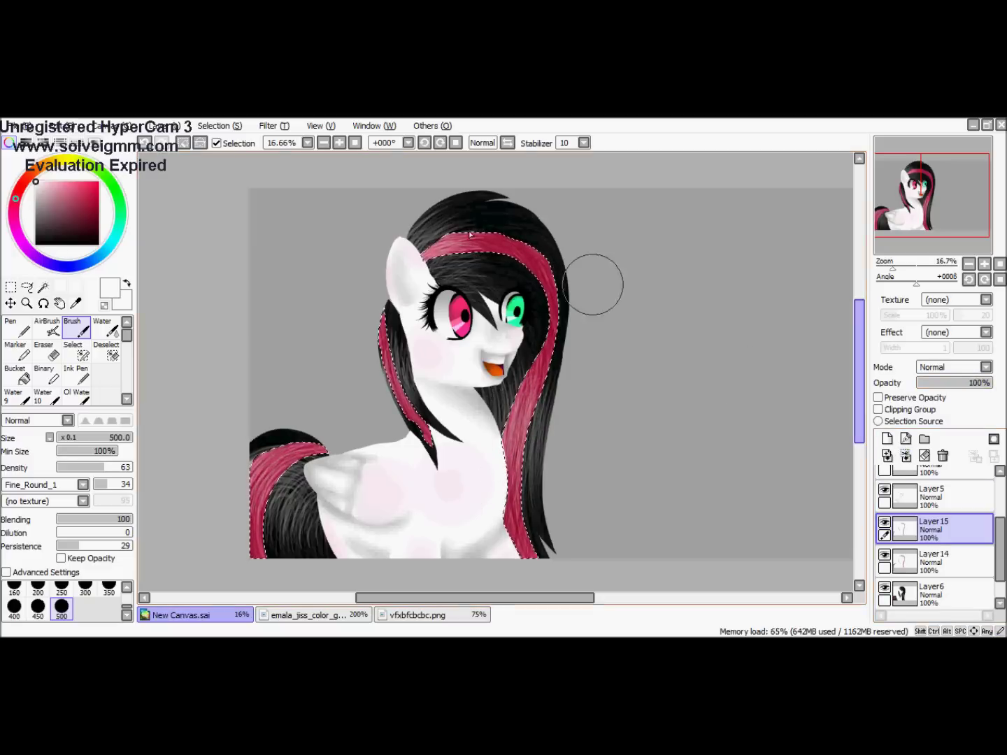
key("ctrl+d")
key("ctrl+minus")
scroll(467, 249, "up", 3)
key("e")
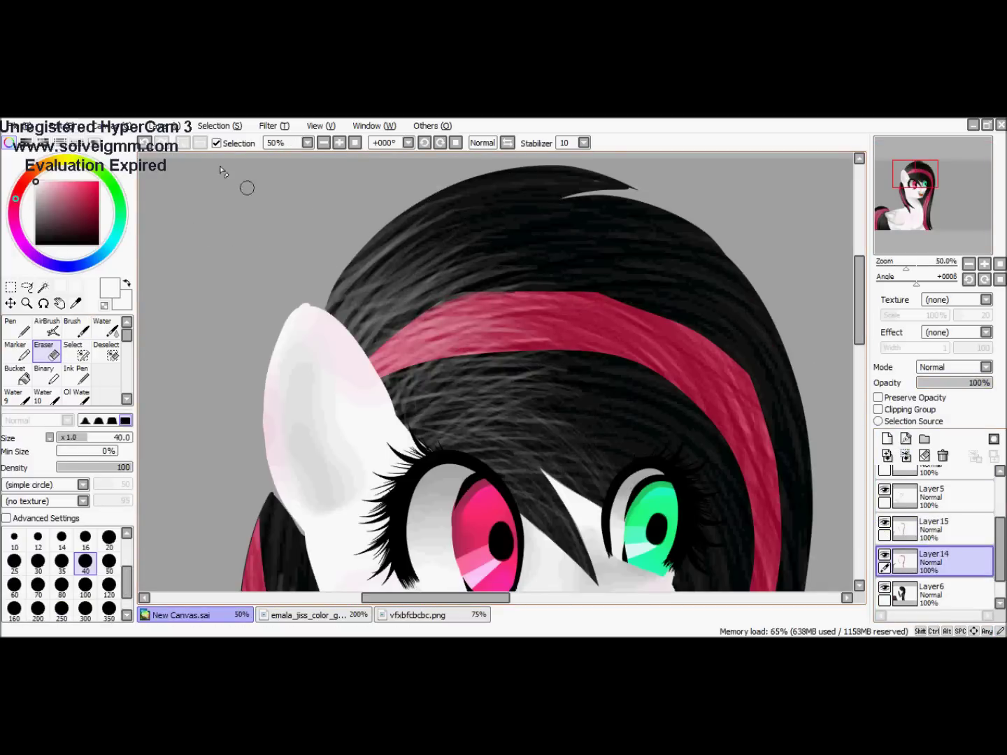
key("ctrl+z")
Erase along the mane stripe's upper edge and trim the stripe's tip in the front lock with the size 80 Eraser
key("bracketright")
key("bracketright")
key("bracketright")
key("bracketright")
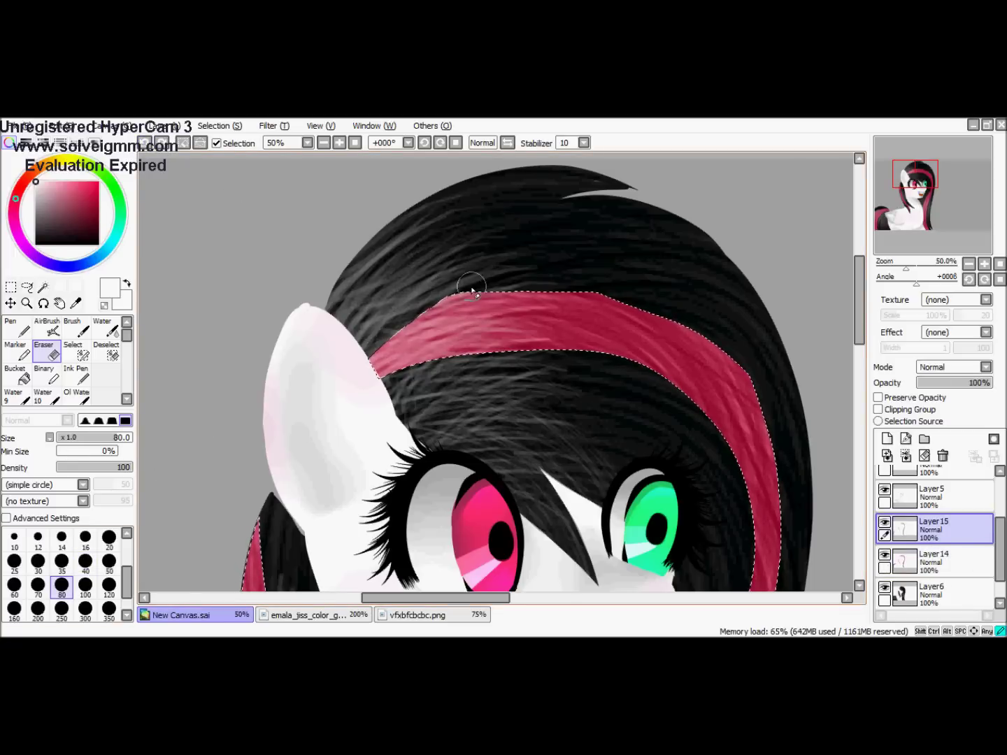
key("ctrl+z")
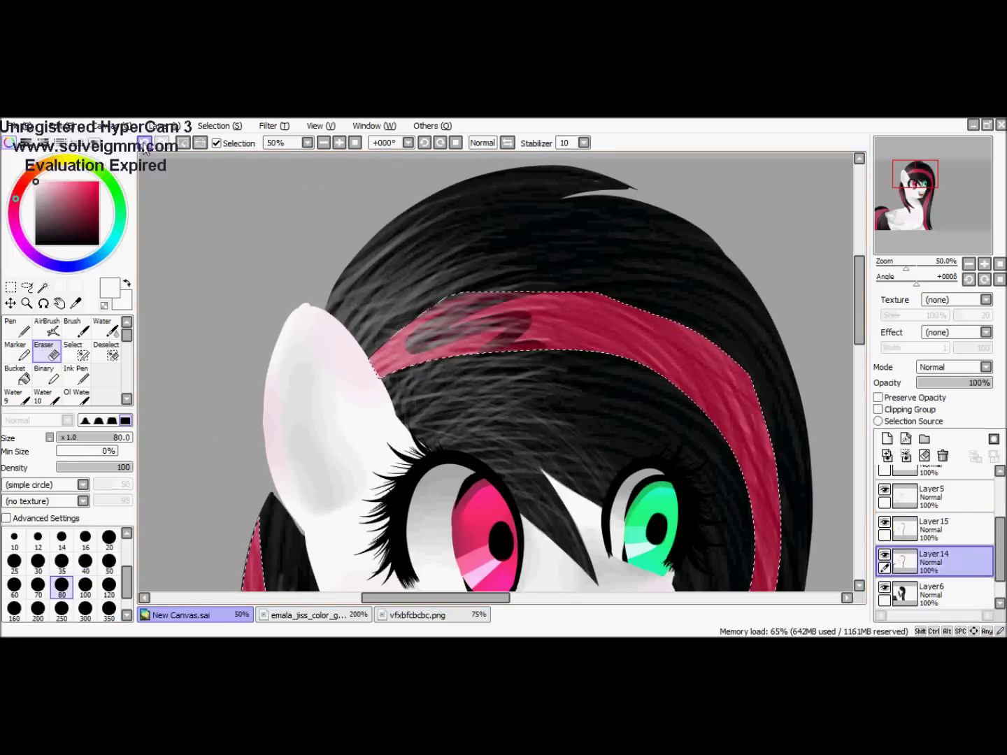
key("ctrl+z")
left_click_drag(571, 299, 607, 297)
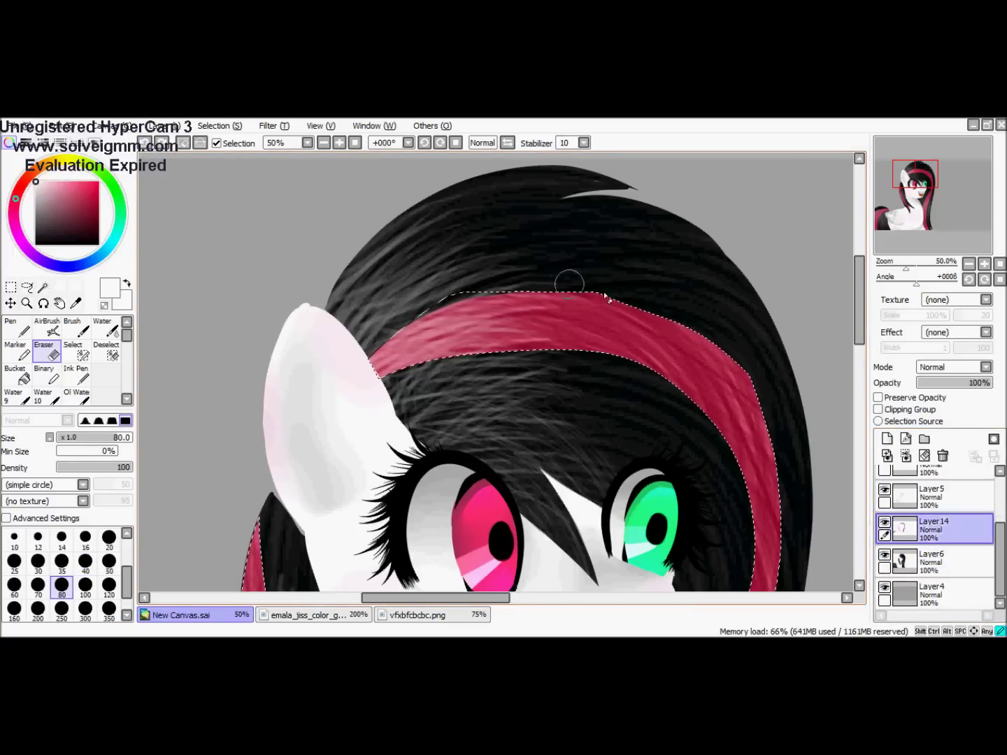
scroll(755, 380, "down", 2)
scroll(600, 489, "up", 5)
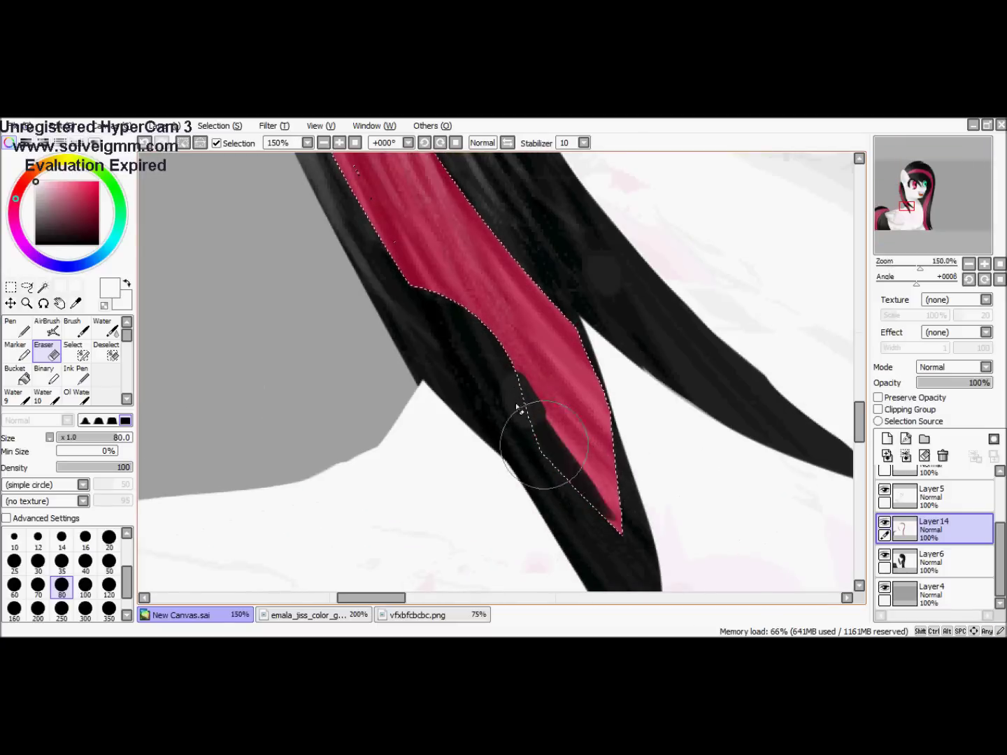
scroll(518, 371, "down", 6)
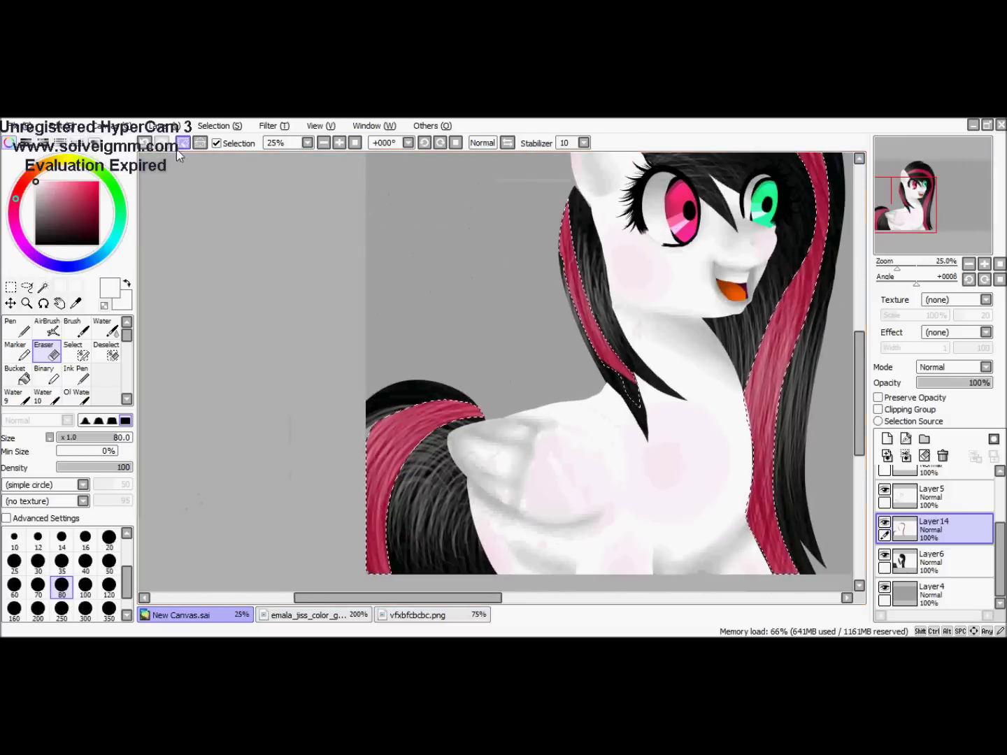
Clear the selection, merge the stripe layer down into Layer6, and merge Layer10 down into Layer5
left_click(937, 558)
scroll(949, 557, "up", 2)
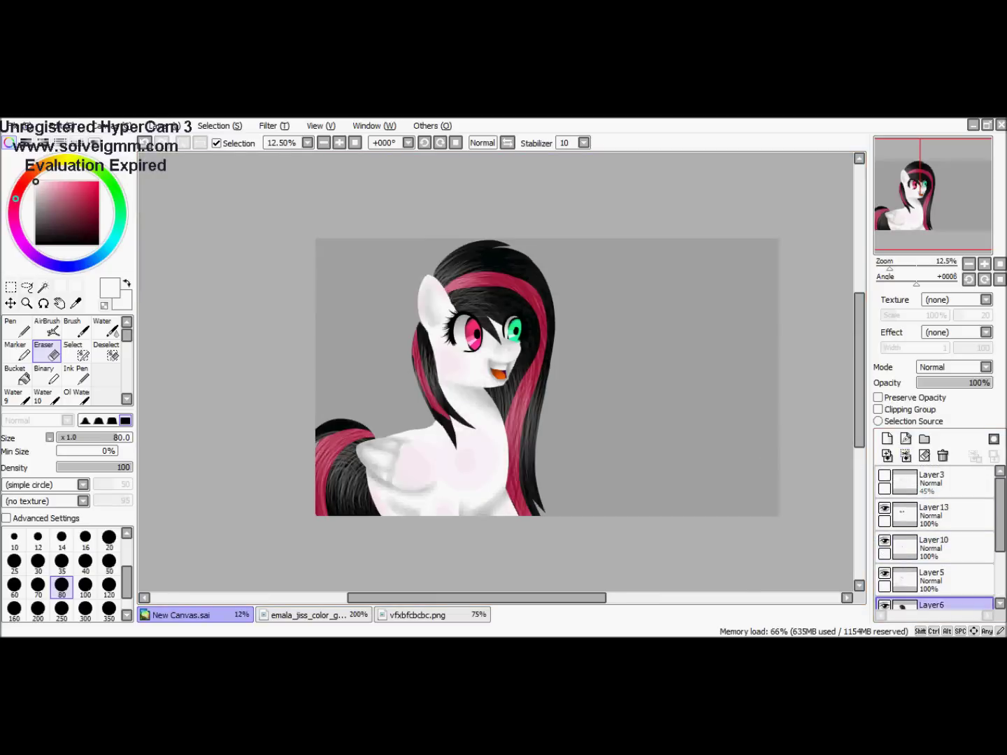
left_click(937, 545)
key("ctrl+e")
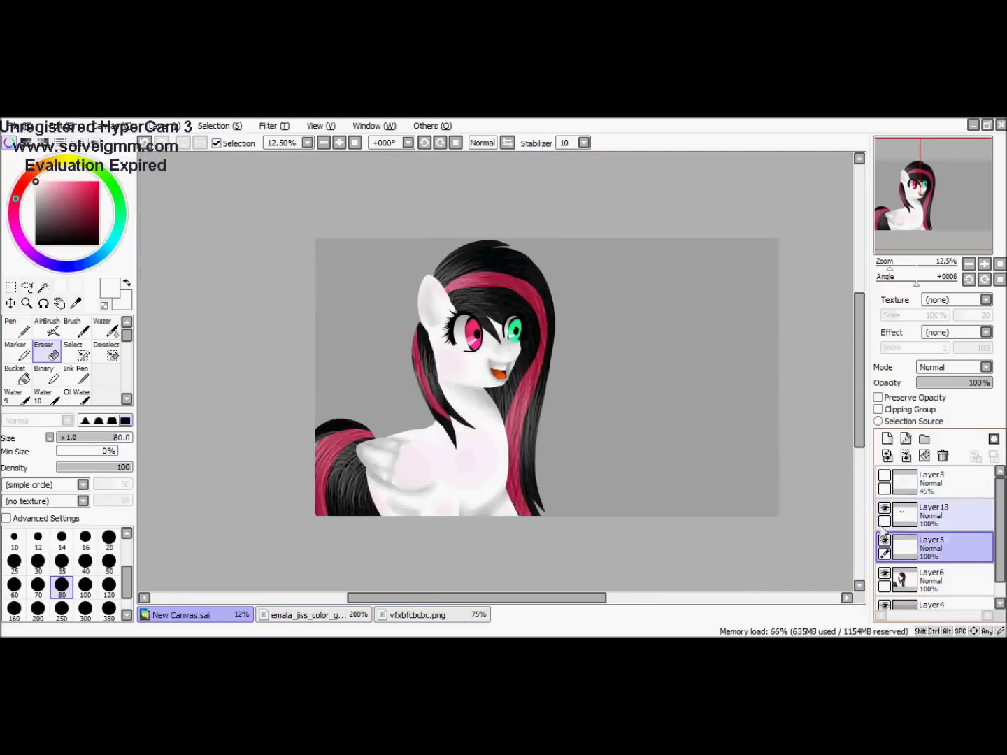
Show the Layer3 sketch and undo the last merge of Layer5 into Layer6
left_click(906, 456)
left_click(884, 474)
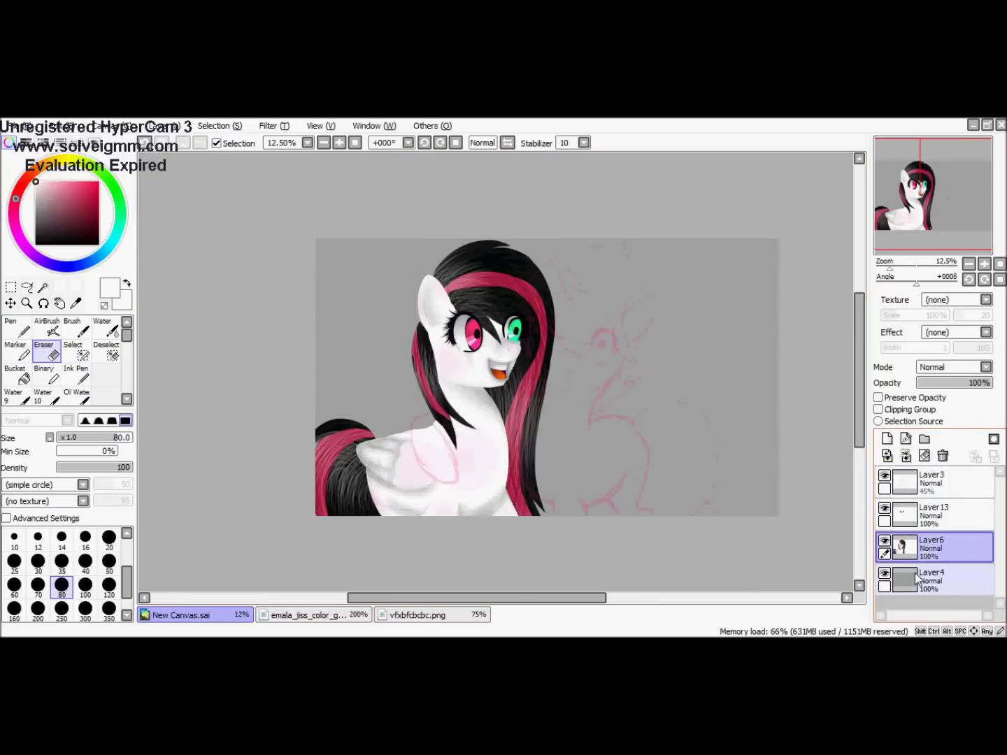
scroll(615, 339, "up", 1)
key("ctrl+z")
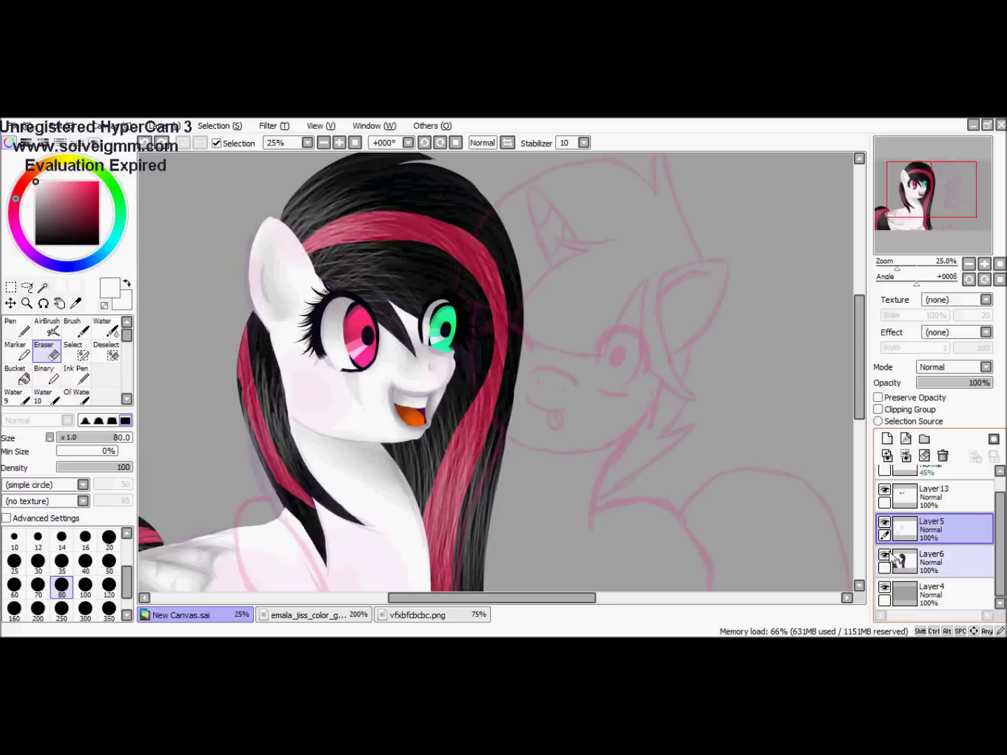
Group the left pony's layers in a new layer folder and add a new layer above it
left_click(923, 438)
left_click_drag(929, 560, 930, 532)
left_click_drag(930, 591, 928, 541)
left_click(887, 438)
Sample the pale lavender coat colour from the vfxbfcbcbc.png reference and return to New Canvas.sai
scroll(490, 371, "down", 1)
left_click(417, 614)
scroll(618, 348, "up", 1)
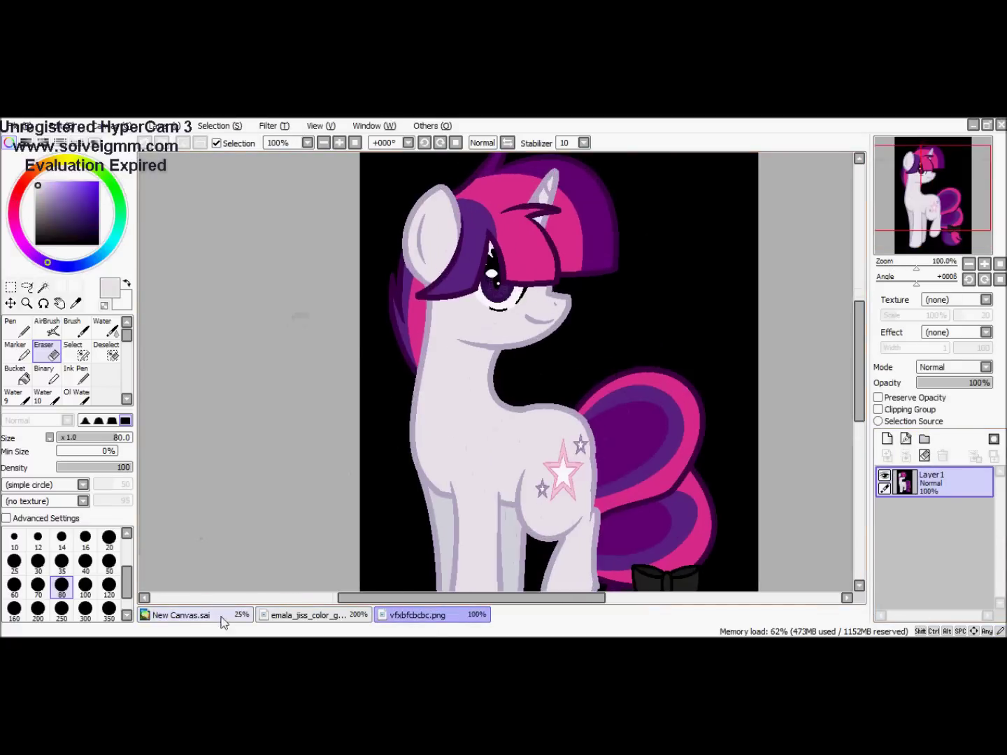
left_click(222, 617)
Block in the right pony's head and outline its neck, body and legs on Layer14 with the Pen in pale lavender
left_click(884, 511)
left_click(883, 512)
key("n")
mouse_move(447, 391)
left_mouse_down()
mouse_move(482, 357)
mouse_move(488, 435)
mouse_move(461, 353)
mouse_move(423, 398)
mouse_move(533, 411)
mouse_move(585, 383)
left_mouse_up()
scroll(586, 383, "down", 3)
key("bracketleft")
mouse_move(472, 315)
left_mouse_down()
mouse_move(458, 501)
mouse_move(531, 528)
mouse_move(636, 450)
mouse_move(586, 514)
left_mouse_up()
left_click_drag(569, 381, 672, 557)
Bucket-fill the right pony's outlined body with the coat colour and cover the leftover gaps with the size 250 Pen
left_click(46, 350)
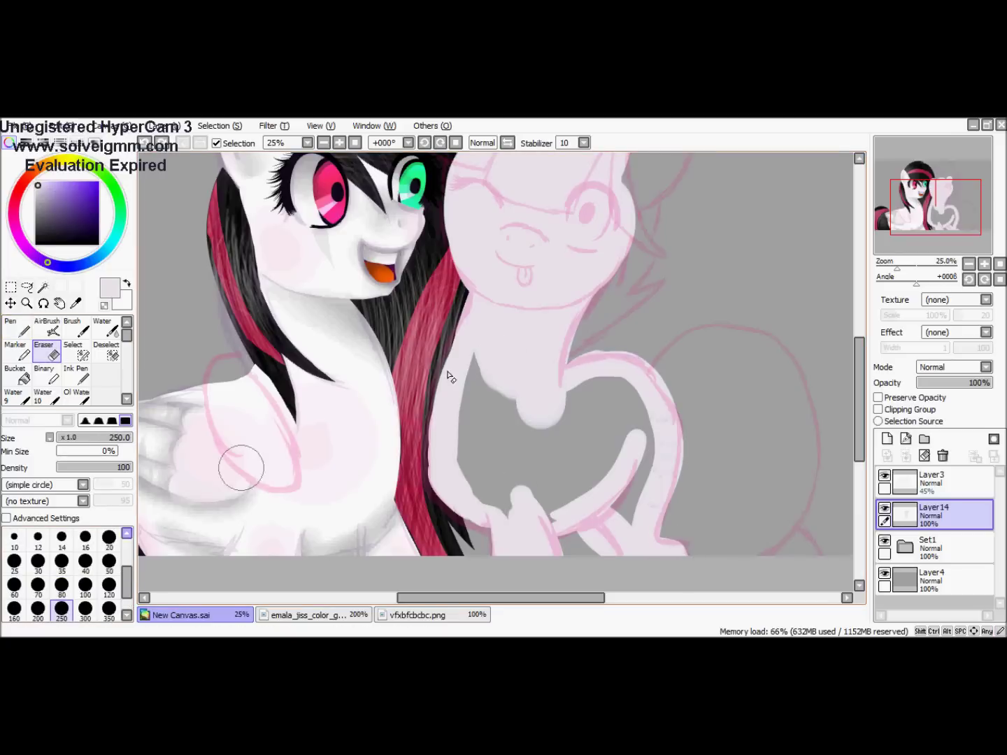
left_click(23, 378)
left_click(504, 395)
key("n")
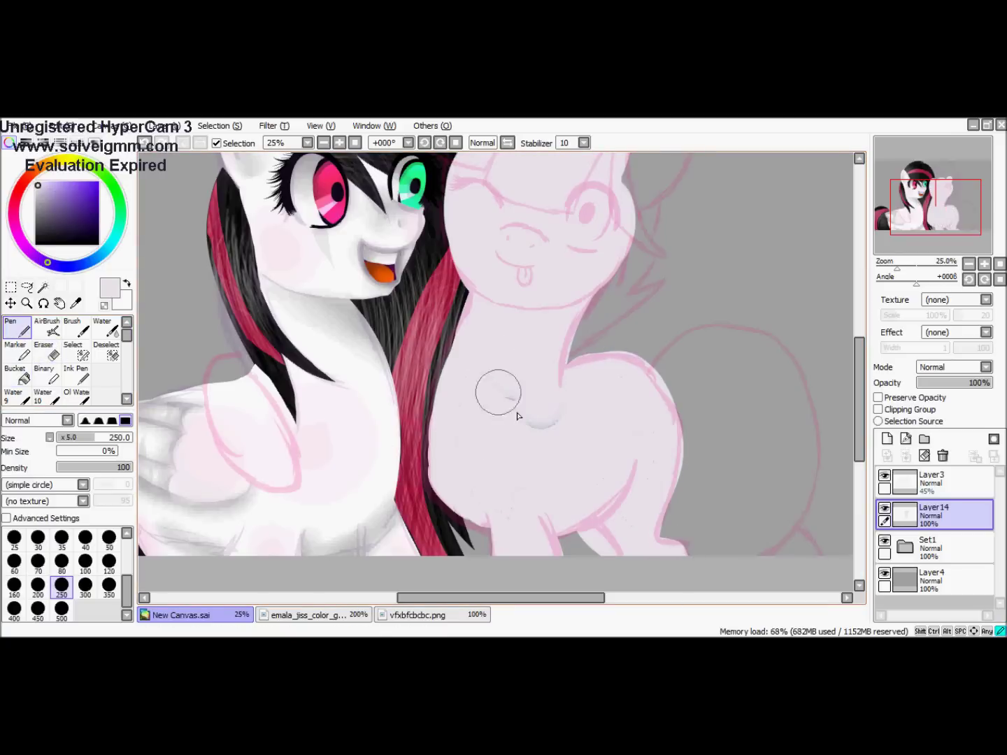
Refine the right pony's chest and body edges along the sketch with the size 80 Pen, and hide the Layer3 sketch
left_click(884, 476)
scroll(476, 369, "down", 1)
scroll(478, 367, "up", 4)
left_click(62, 567)
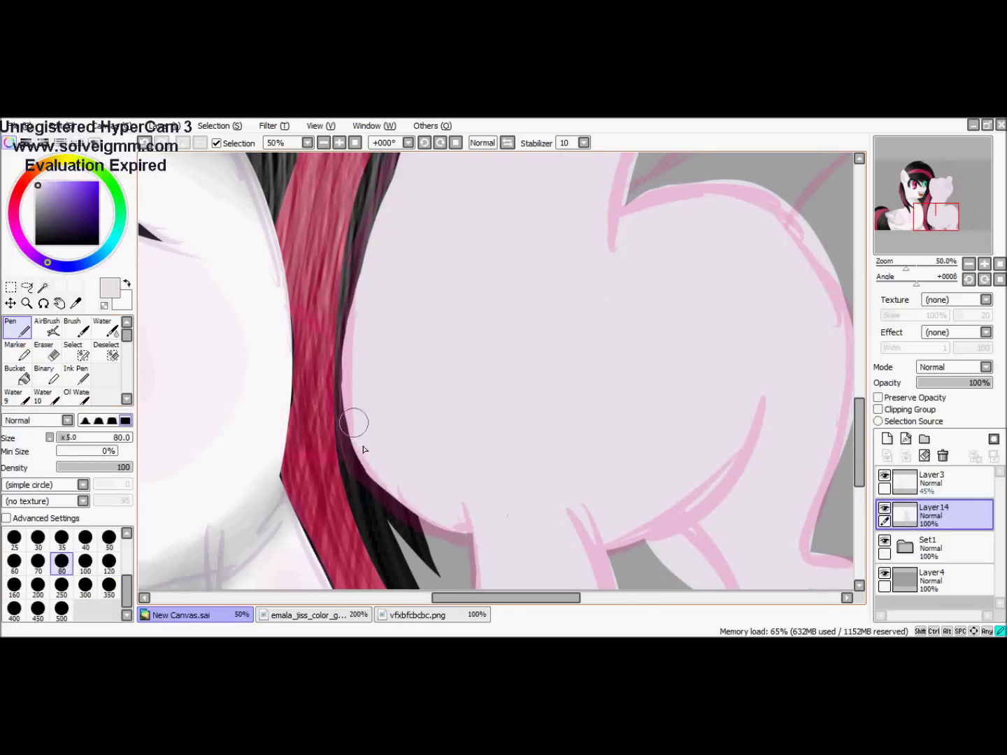
scroll(363, 449, "down", 4)
scroll(490, 454, "up", 2)
scroll(533, 559, "down", 1)
left_click(885, 474)
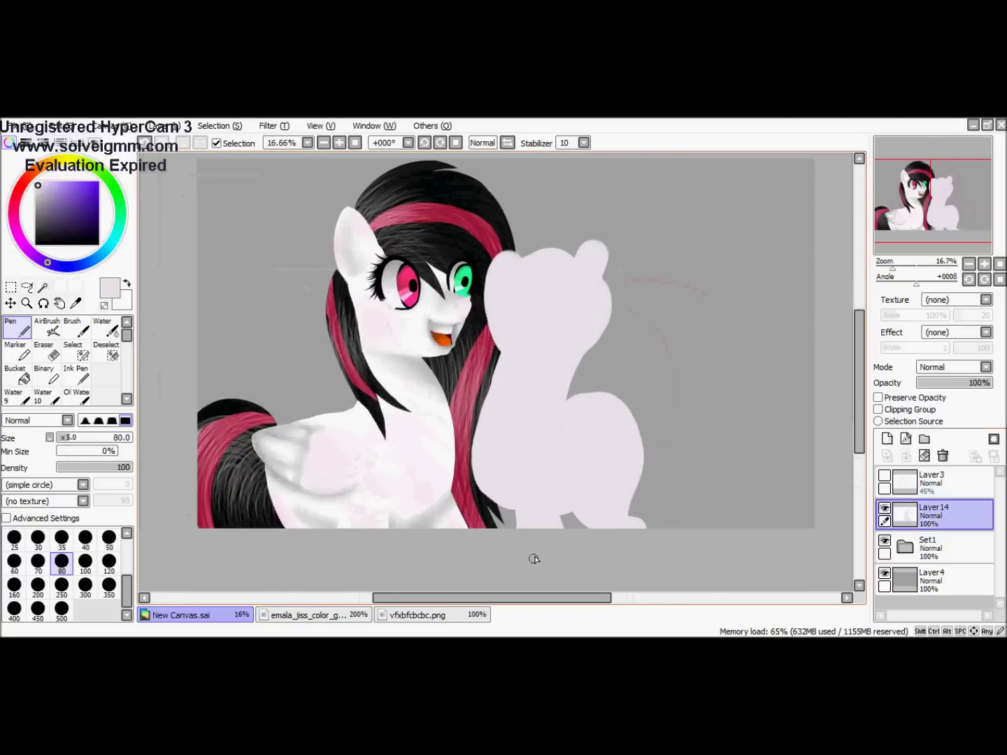
Scale the right pony's base shape on Layer14 slightly larger and apply the transform
key("ctrl+t")
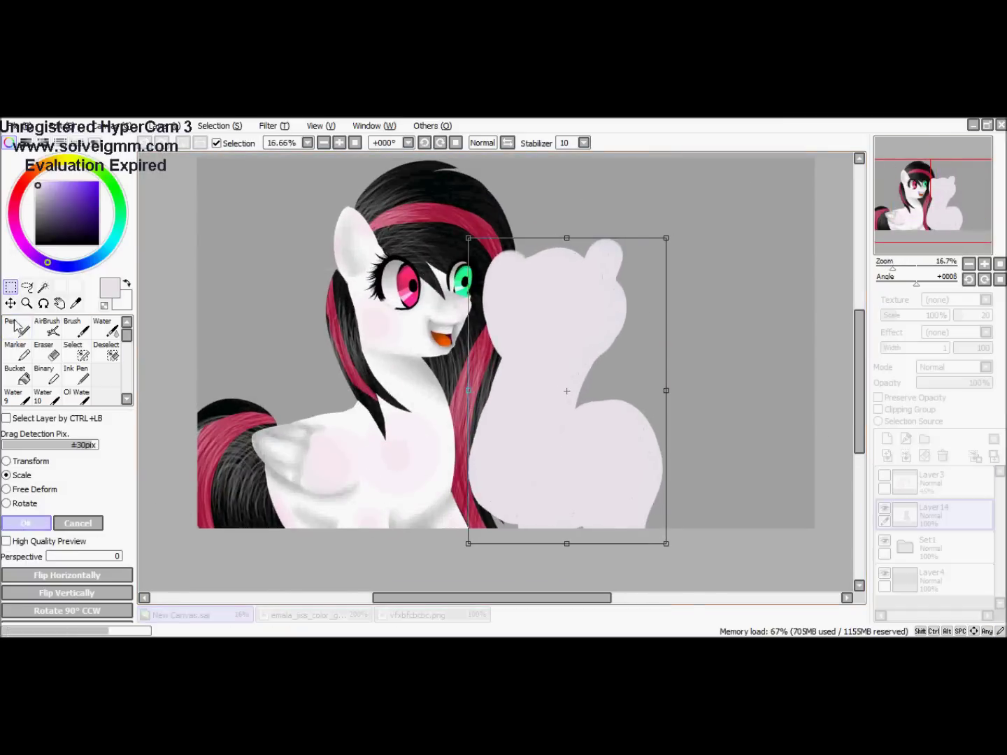
left_click(15, 325)
scroll(535, 287, "up", 1)
scroll(534, 287, "down", 1)
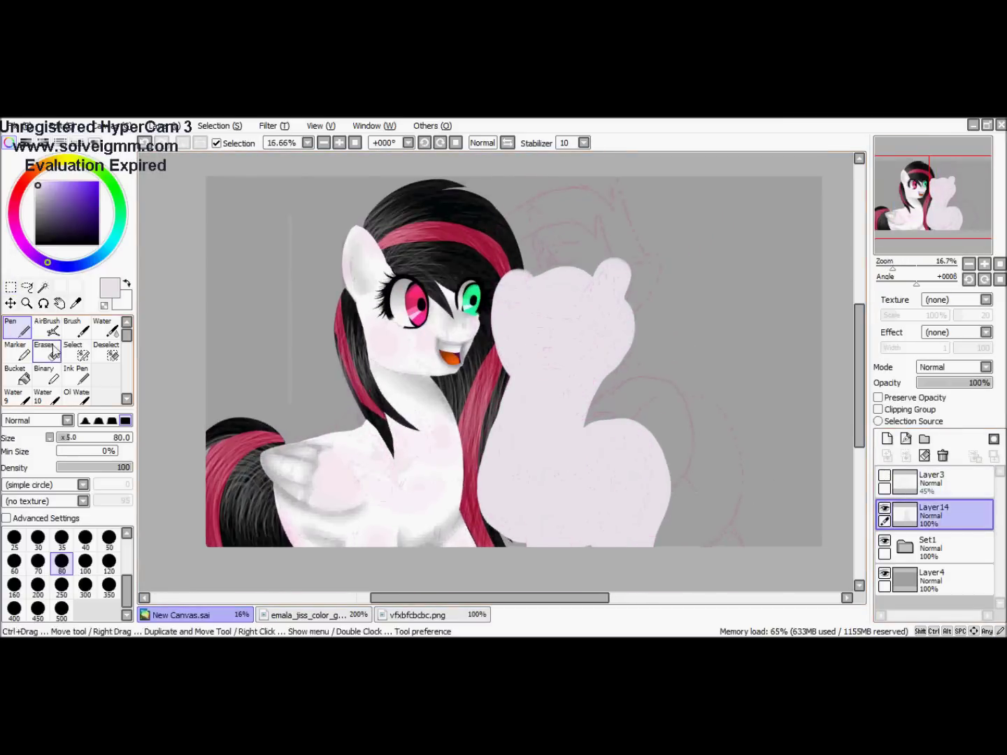
Show the Layer3 sketch and erase the excess above the right pony's brow and fringe line with the size 120 Eraser
left_click(884, 475)
scroll(576, 292, "up", 2)
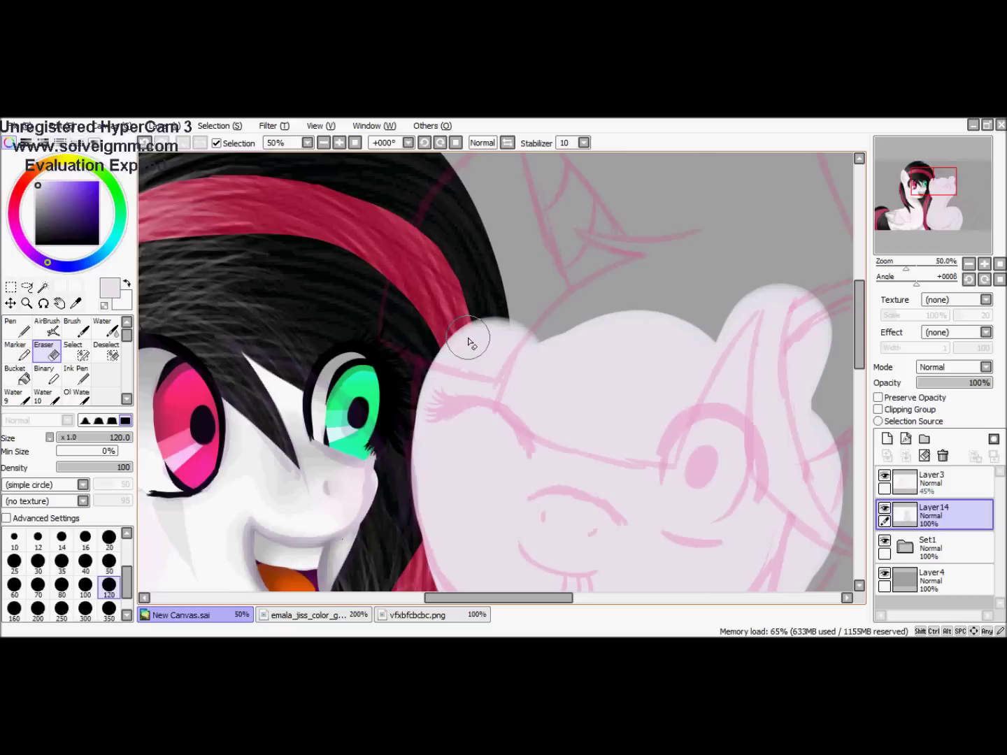
key("e")
mouse_move(430, 371)
left_mouse_down()
mouse_move(513, 348)
mouse_move(505, 404)
mouse_move(642, 447)
left_mouse_up()
mouse_move(769, 300)
left_mouse_down()
mouse_move(709, 298)
mouse_move(721, 361)
left_mouse_up()
mouse_move(633, 457)
left_mouse_down()
mouse_move(532, 392)
mouse_move(622, 420)
mouse_move(618, 315)
left_mouse_up()
key("n")
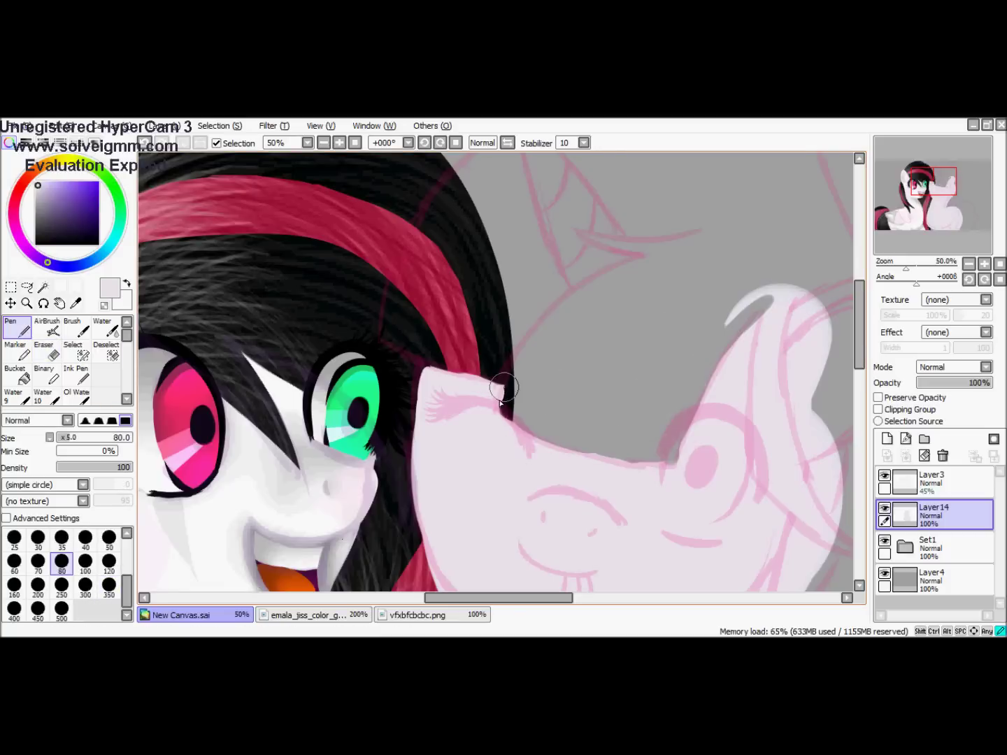
key("ctrl+z")
Erase the hair gap between the right pony's face and ear and the excess behind its neck with the size 40 Eraser
key("e")
mouse_move(768, 311)
left_mouse_down()
mouse_move(497, 243)
mouse_move(478, 269)
left_mouse_up()
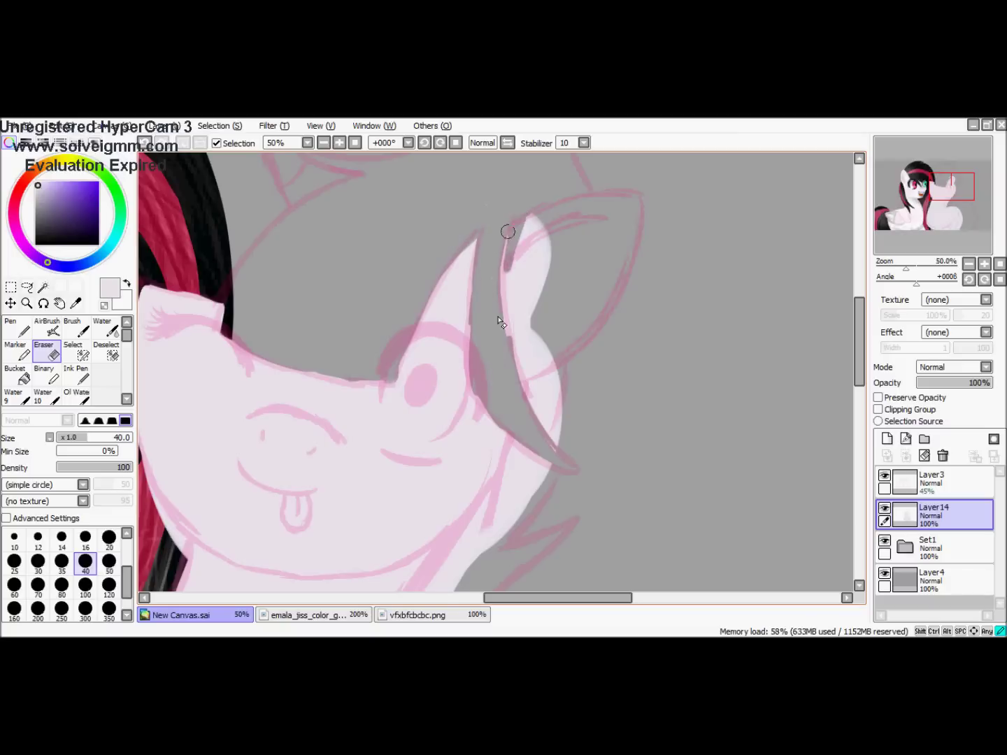
key("ctrl+z")
left_click_drag(938, 229, 935, 239)
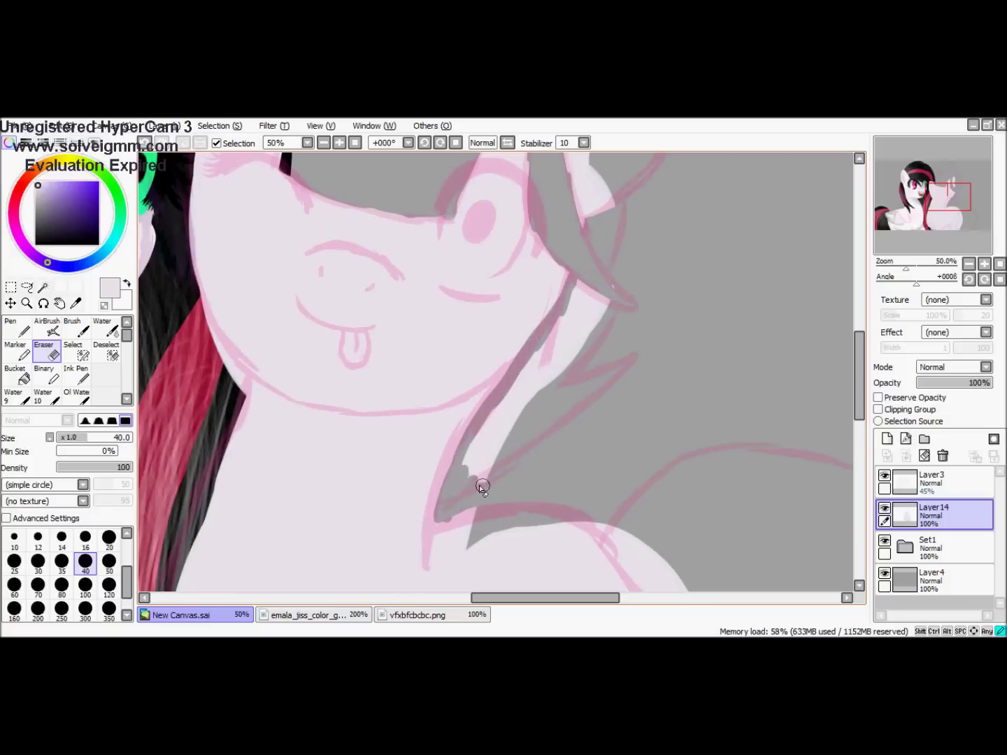
Fill out the right pony's ear to the sketch line with the size 80 Pen and trim it with the size 40 Eraser
key("n")
scroll(537, 474, "down", 4)
scroll(567, 453, "up", 2)
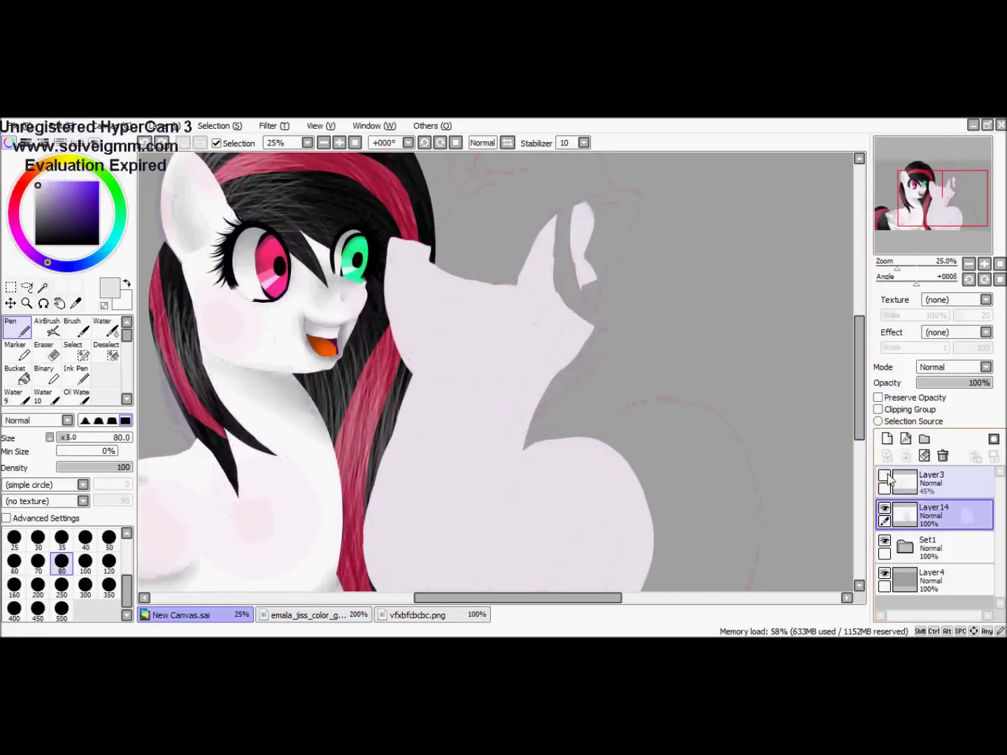
scroll(559, 392, "down", 1)
scroll(593, 348, "up", 2)
mouse_move(566, 286)
left_mouse_down()
mouse_move(579, 359)
mouse_move(607, 281)
mouse_move(639, 294)
left_mouse_up()
left_click(43, 353)
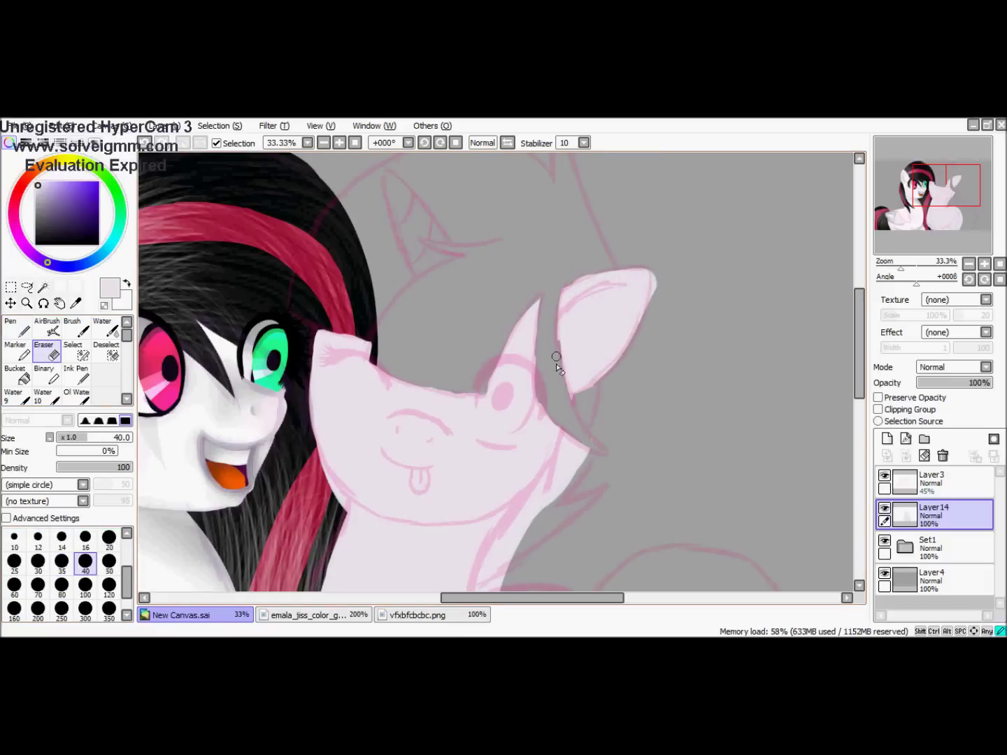
Paint the right pony's horn with the size 80 Pen and clean its edges with the size 40 Eraser
key("n")
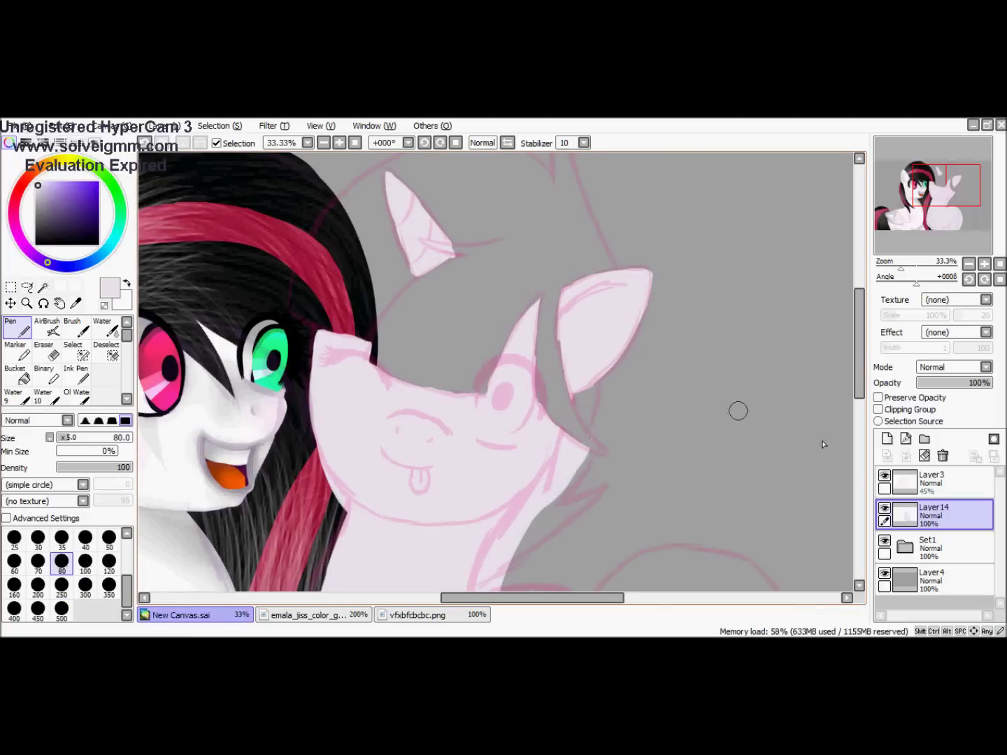
scroll(508, 319, "up", 3)
scroll(720, 387, "up", 1)
key("e")
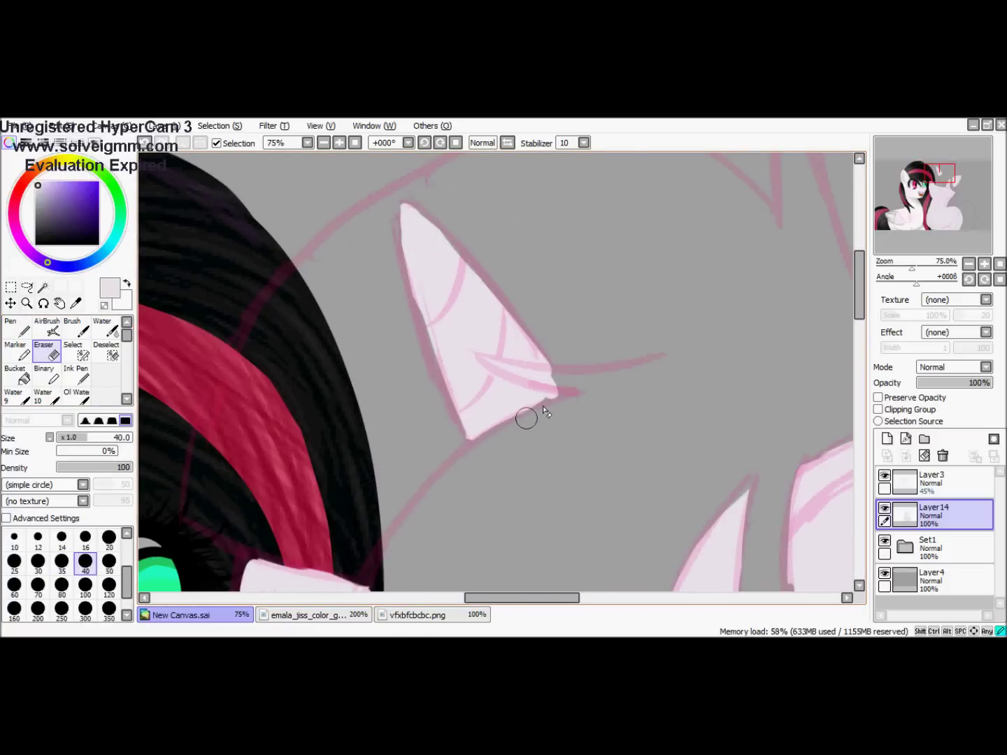
scroll(563, 390, "down", 4)
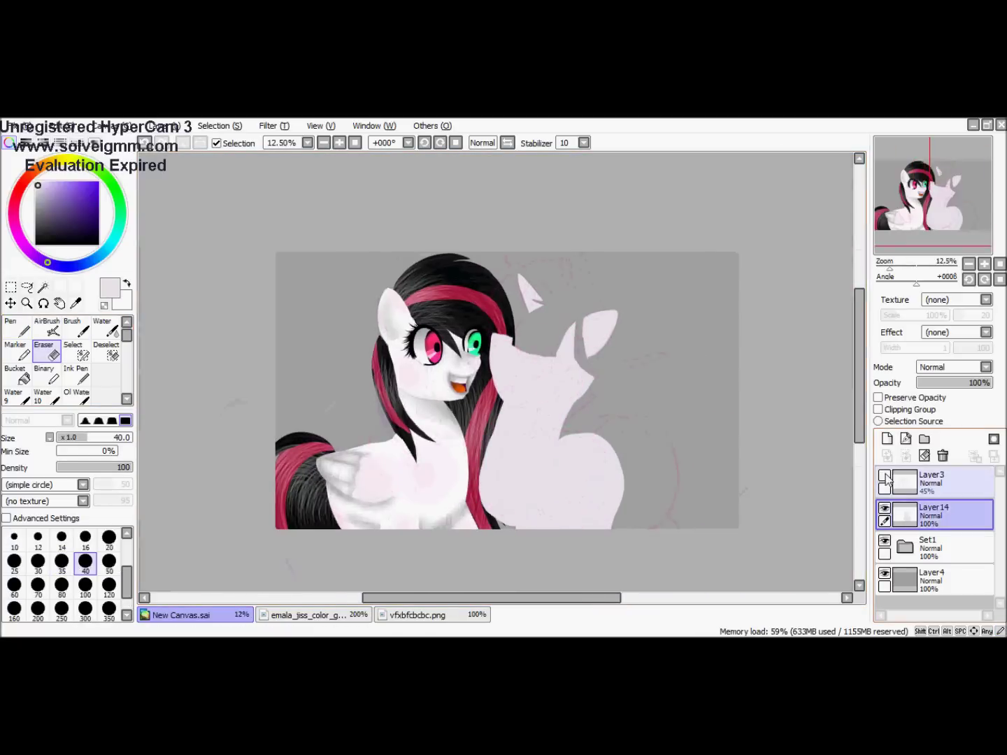
Trim the edges of the right pony's ear, pointed face section and brow line with the size 40 Eraser
scroll(591, 381, "up", 5)
scroll(591, 430, "up", 5)
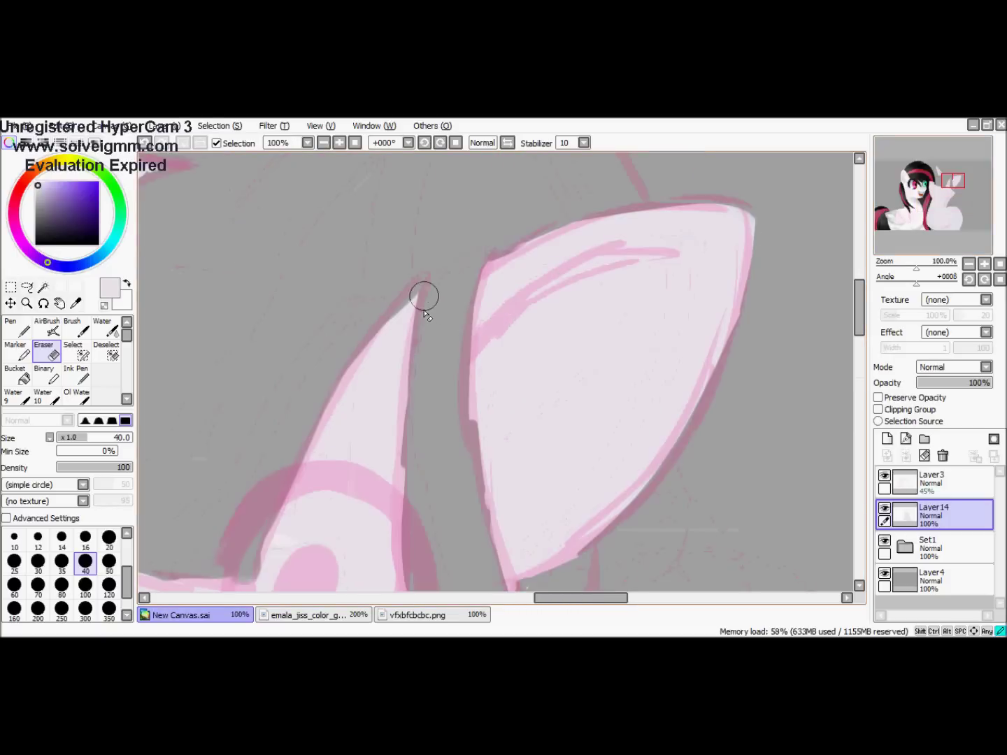
scroll(519, 363, "down", 1)
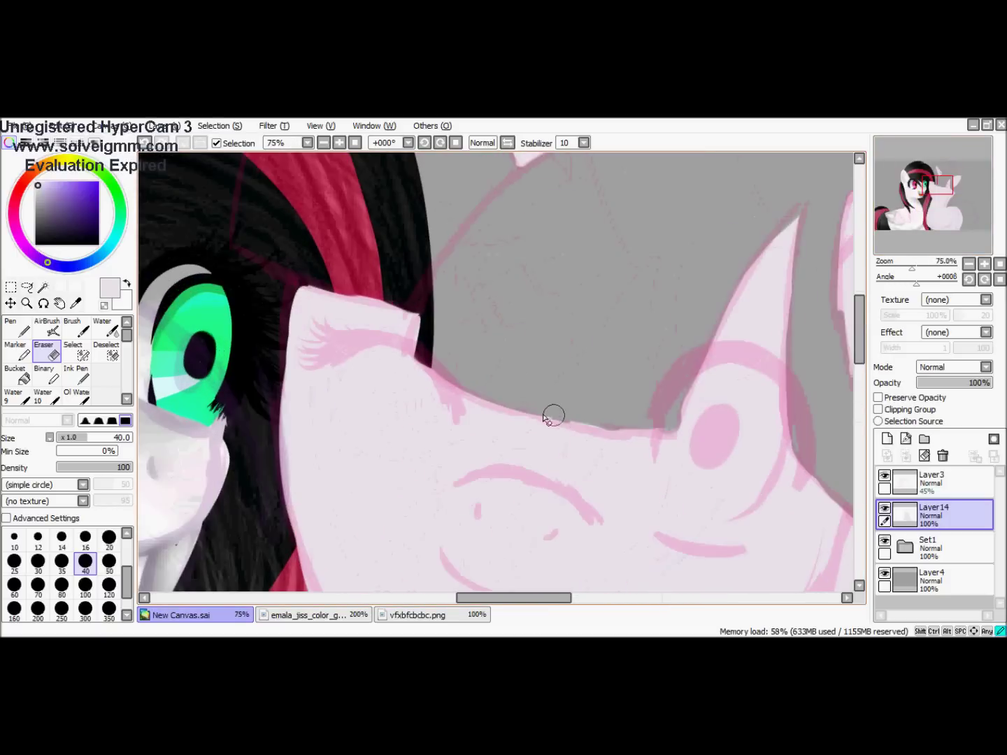
scroll(654, 430, "down", 5)
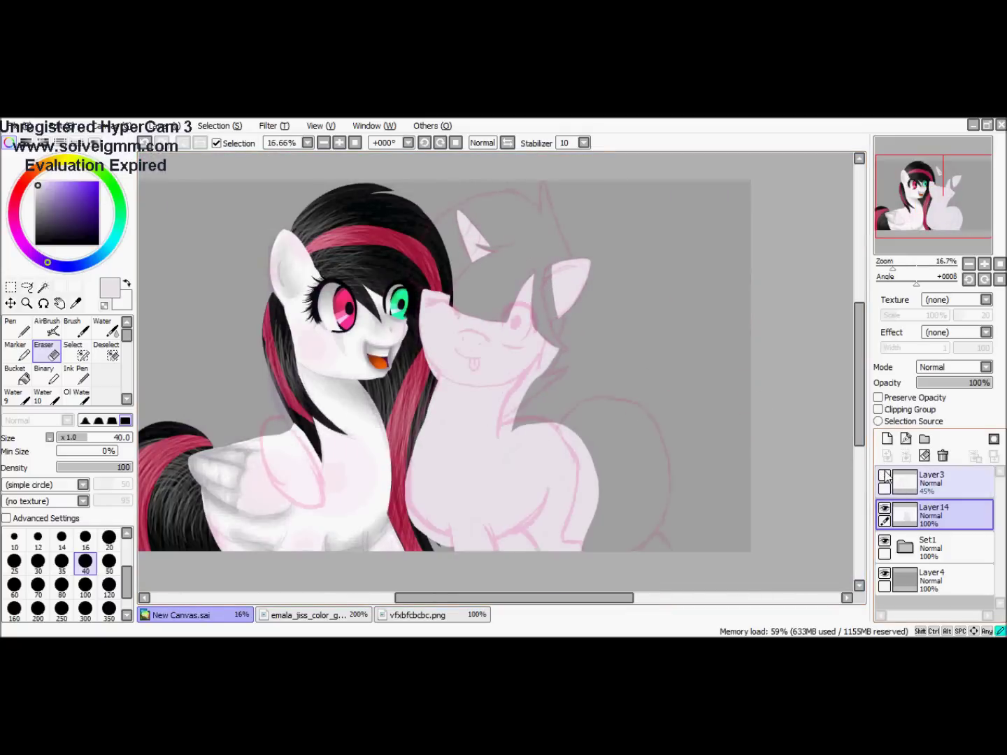
scroll(223, 182, "up", 1)
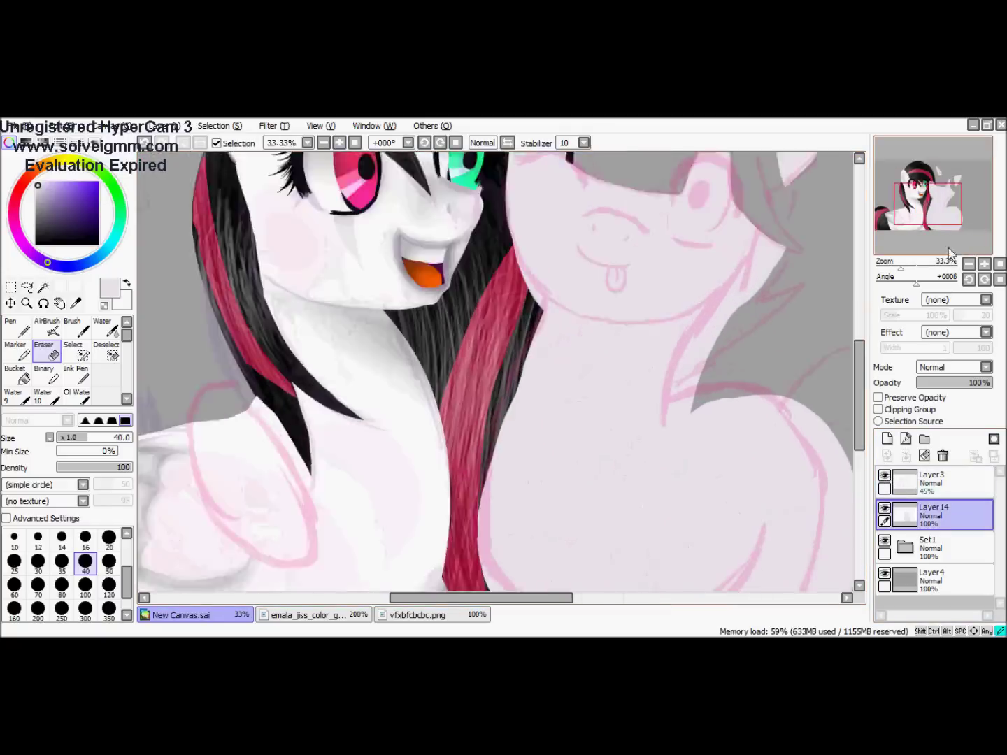
Lower Layer14's opacity to 40%, erase the chest paint covering the left pony's hair with the size 80 Eraser, and restore opacity to 100%
scroll(489, 349, "down", 3)
left_click(61, 608)
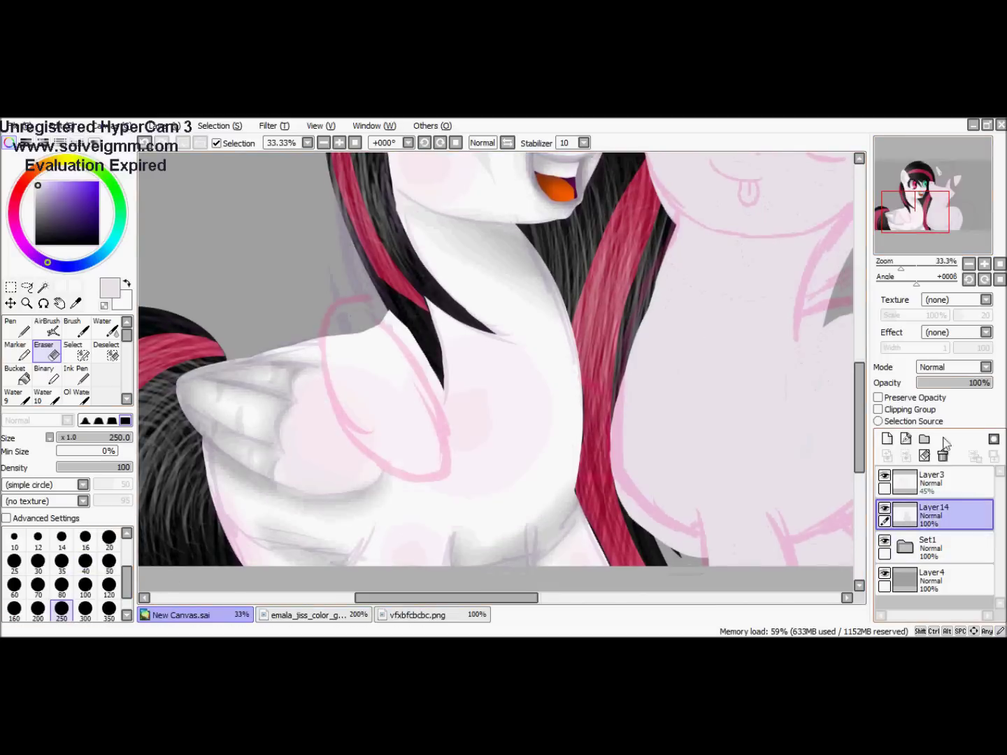
left_click(946, 382)
key("bracketleft")
key("bracketleft")
key("bracketleft")
key("bracketleft")
key("bracketleft")
mouse_move(660, 253)
left_mouse_down()
mouse_move(653, 322)
mouse_move(668, 510)
left_mouse_up()
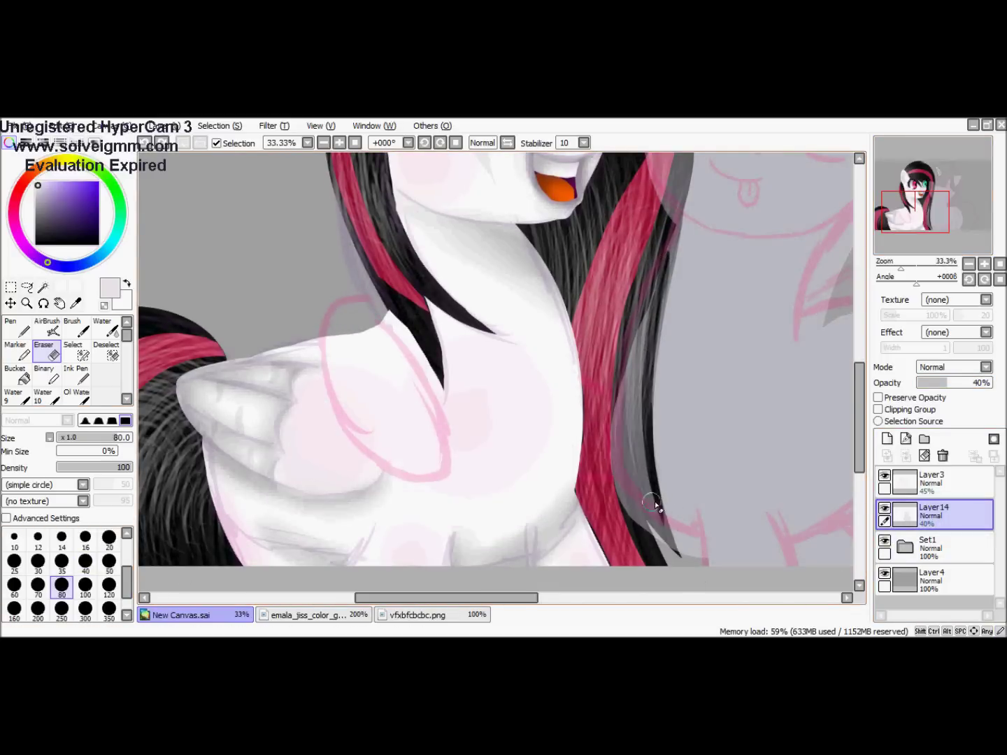
left_click_drag(650, 301, 658, 542)
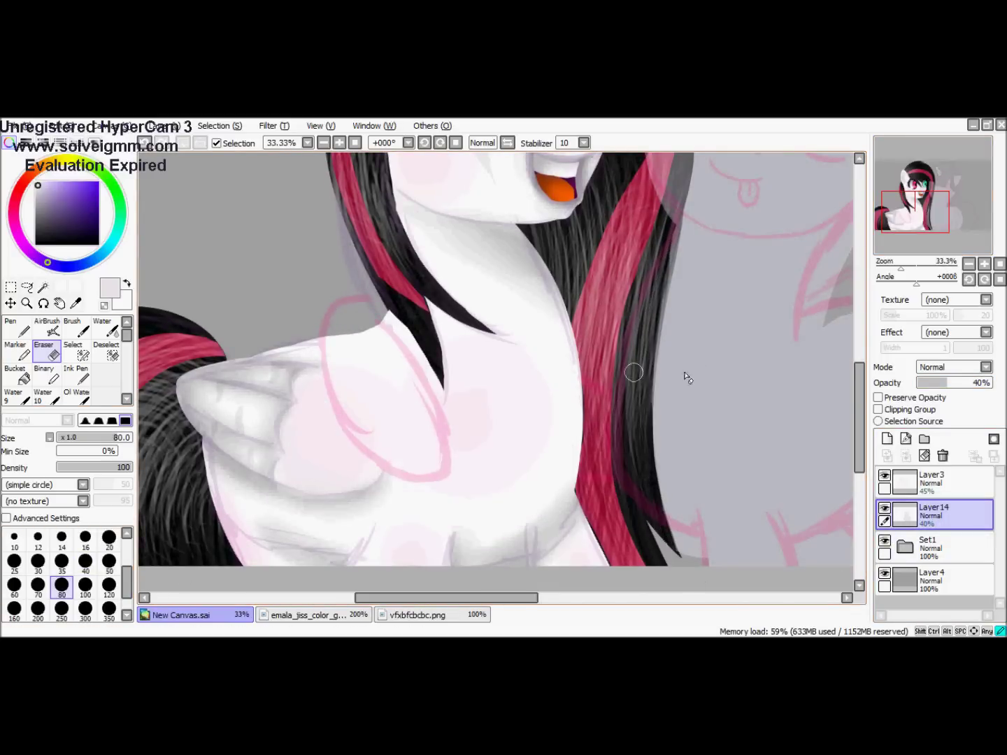
left_click(990, 382)
scroll(692, 390, "down", 1)
scroll(506, 326, "up", 1)
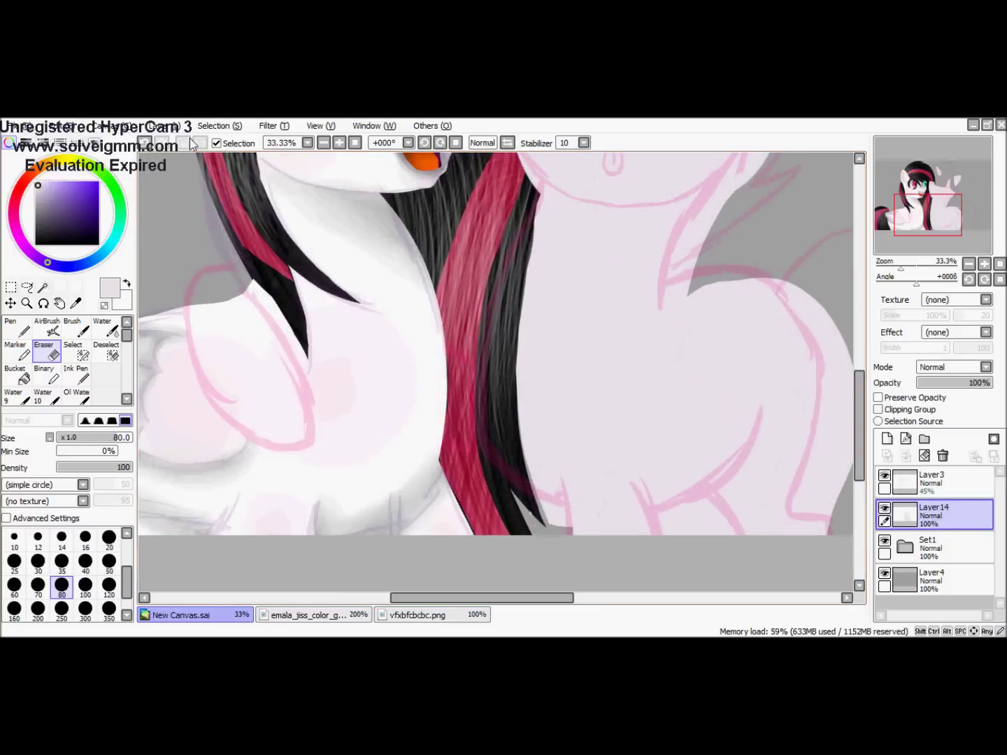
scroll(512, 417, "down", 1)
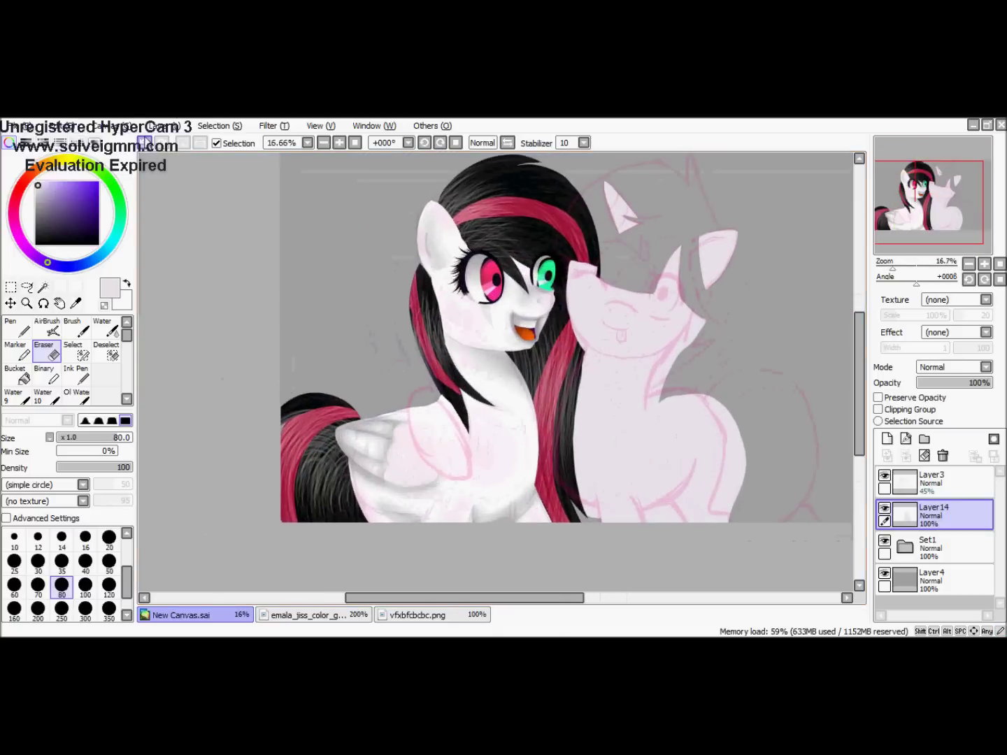
Fill the right pony's hoof over the left pony's shoulder with the size 250 Pen and trim it with the size 80 Eraser
scroll(419, 453, "up", 1)
key("n")
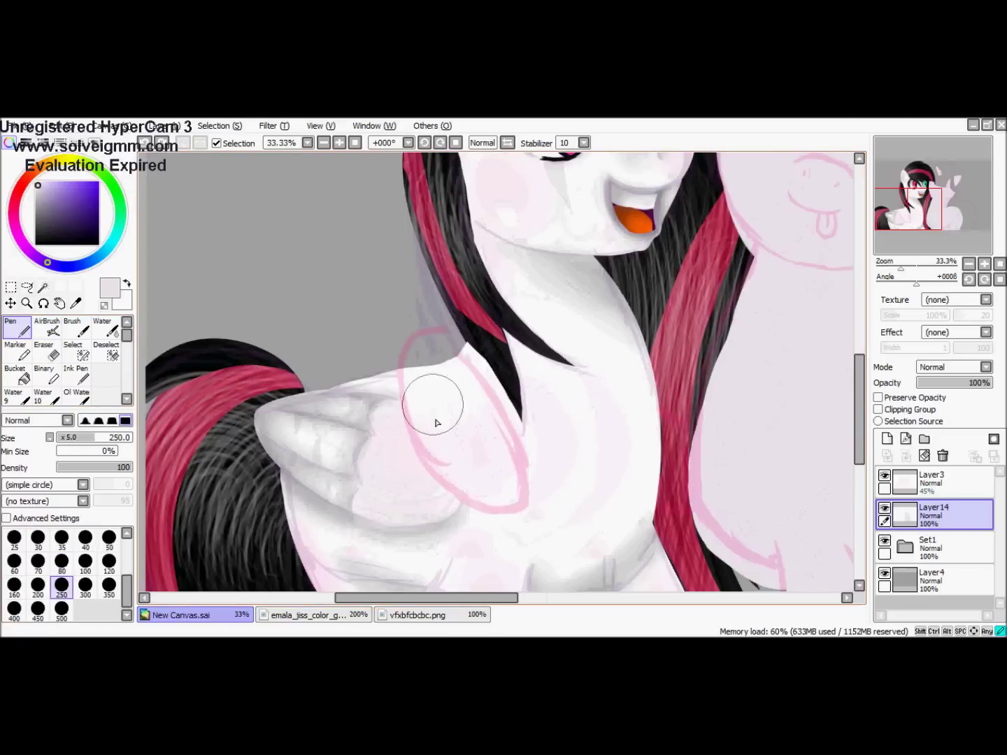
mouse_move(430, 422)
left_mouse_down()
mouse_move(503, 489)
mouse_move(449, 363)
mouse_move(489, 415)
left_mouse_up()
key("e")
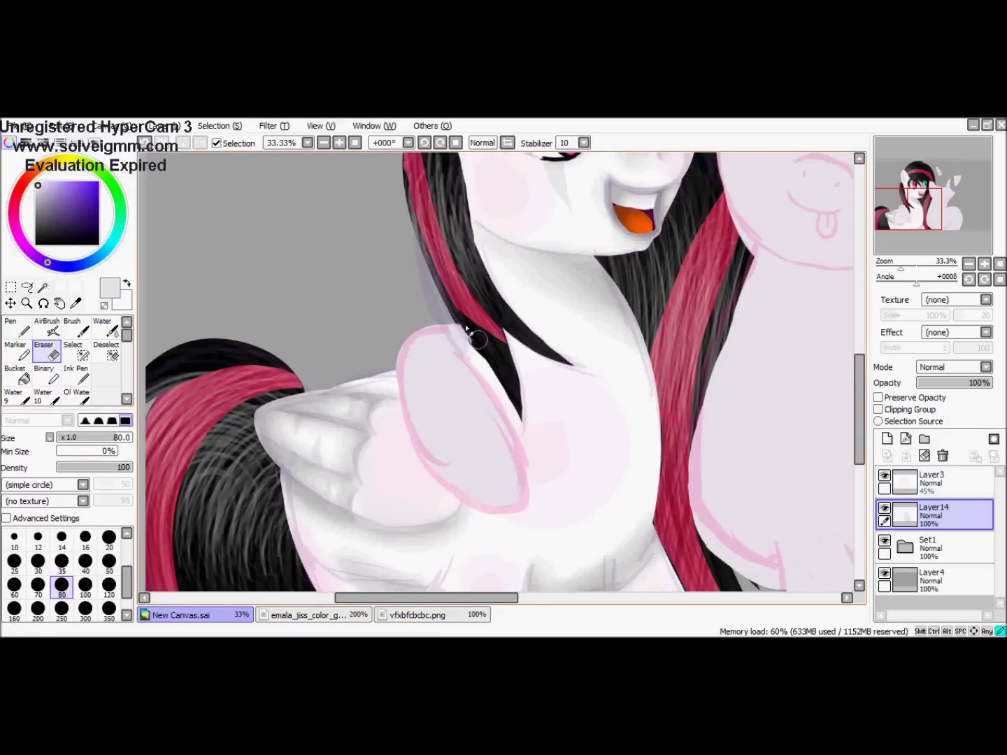
key("n")
key("e")
Check the right pony's painted base with the sketch layer switched off and on
left_click(884, 476)
key("Page_Down")
key("Page_Down")
key("Page_Down")
key("Page_Down")
key("Page_Up")
key("Page_Up")
left_click(885, 476)
left_click(884, 476)
left_click(884, 475)
Add a clipped layer above Layer14, pick the greyish purple outline colour from vfxbfcbcbc.png and ready the Pen
left_click(887, 439)
left_click(877, 409)
left_click(308, 614)
left_click(419, 614)
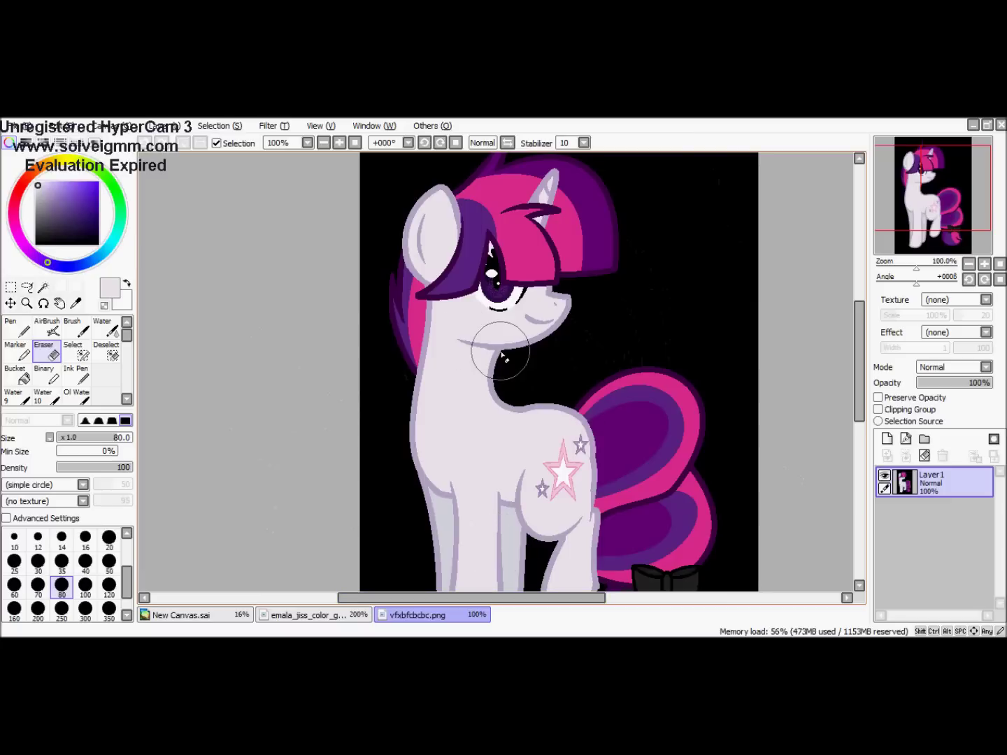
left_click(499, 351, "alt")
left_click(180, 614)
left_click(16, 339)
key("Page_Up")
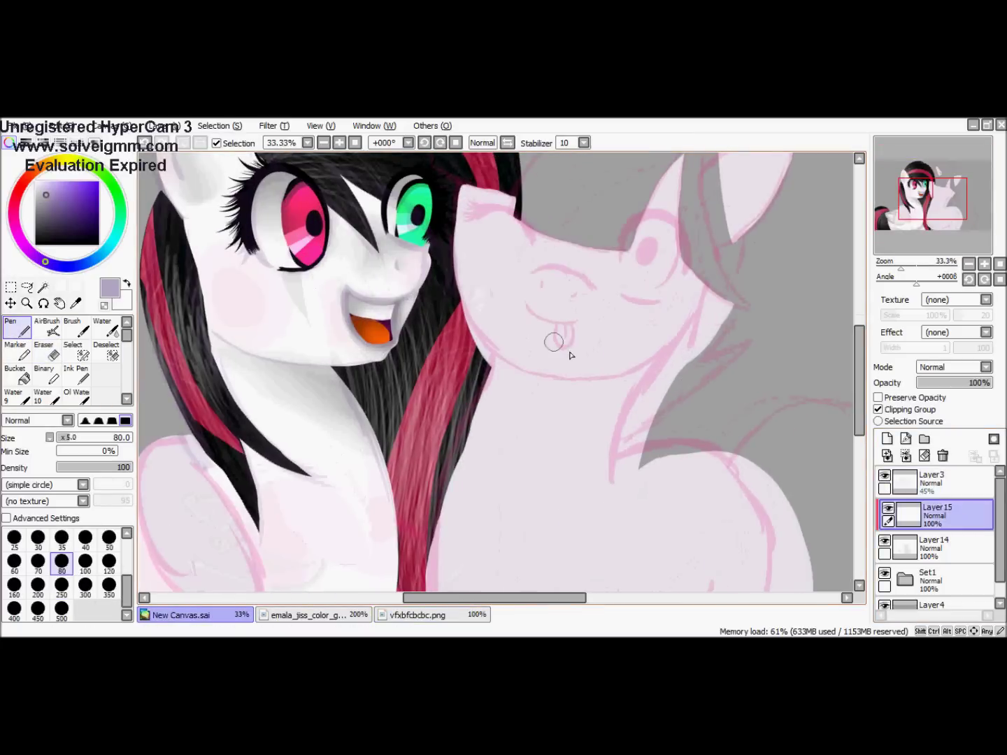
Paint purple shadows beneath the right pony's chin and along its chest with the size 80 Pen
left_click_drag(689, 372, 671, 378)
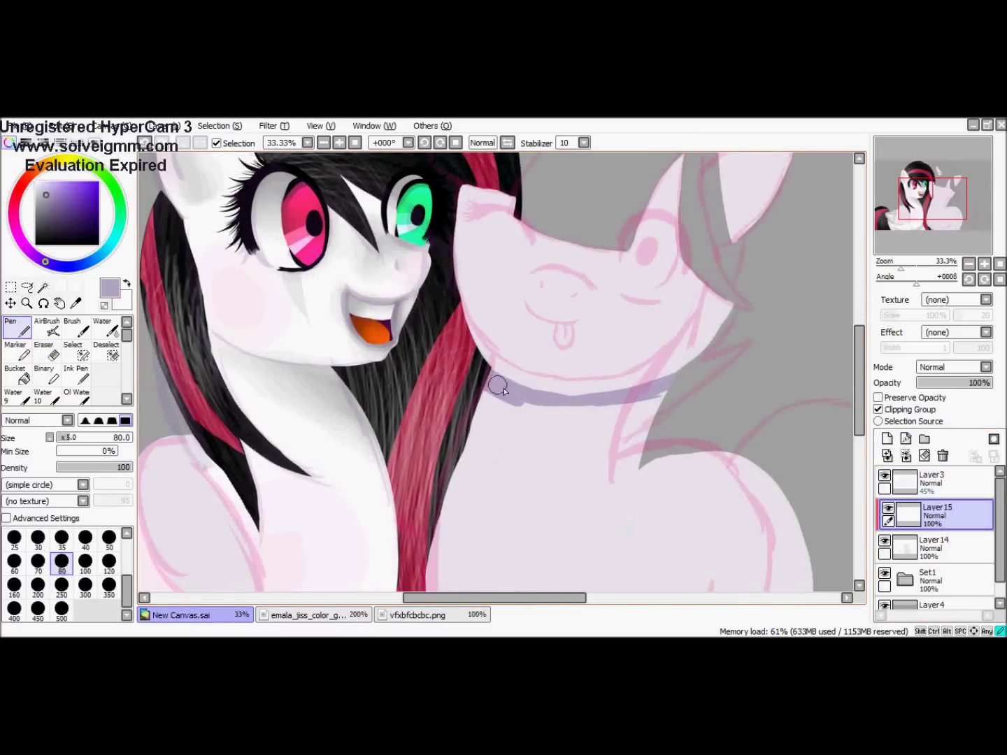
left_click_drag(439, 423, 489, 412)
scroll(489, 412, "down", 5)
mouse_move(448, 315)
left_mouse_down()
mouse_move(426, 438)
mouse_move(427, 559)
left_mouse_up()
Paint purple shadows around the right pony's legs and at the base of its back with the size 80 Pen
key("bracketleft")
key("bracketleft")
key("bracketleft")
key("bracketleft")
key("bracketleft")
scroll(775, 284, "down", 5)
key("ctrl+z")
left_click_drag(559, 284, 542, 337)
left_click_drag(962, 220, 966, 231)
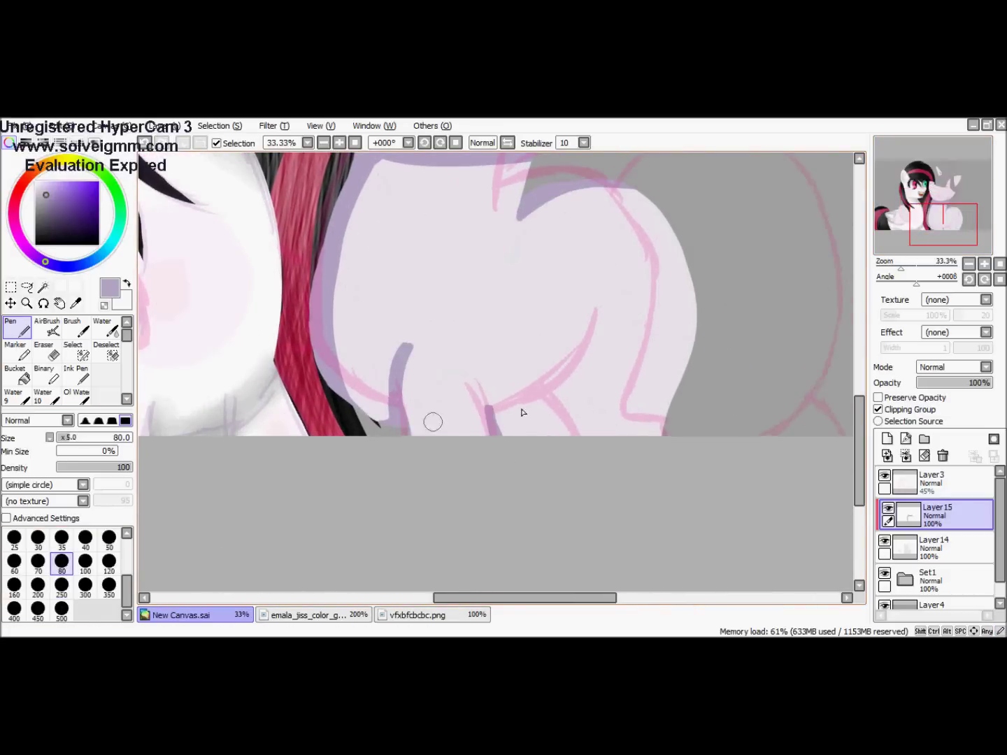
scroll(714, 469, "down", 2)
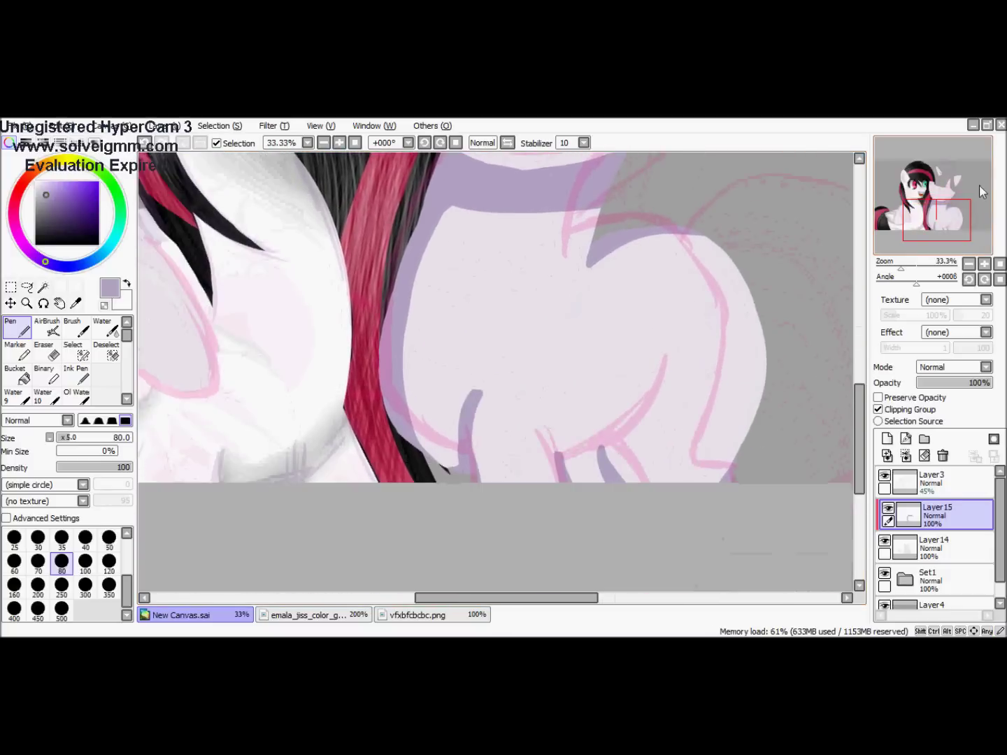
left_click(883, 475)
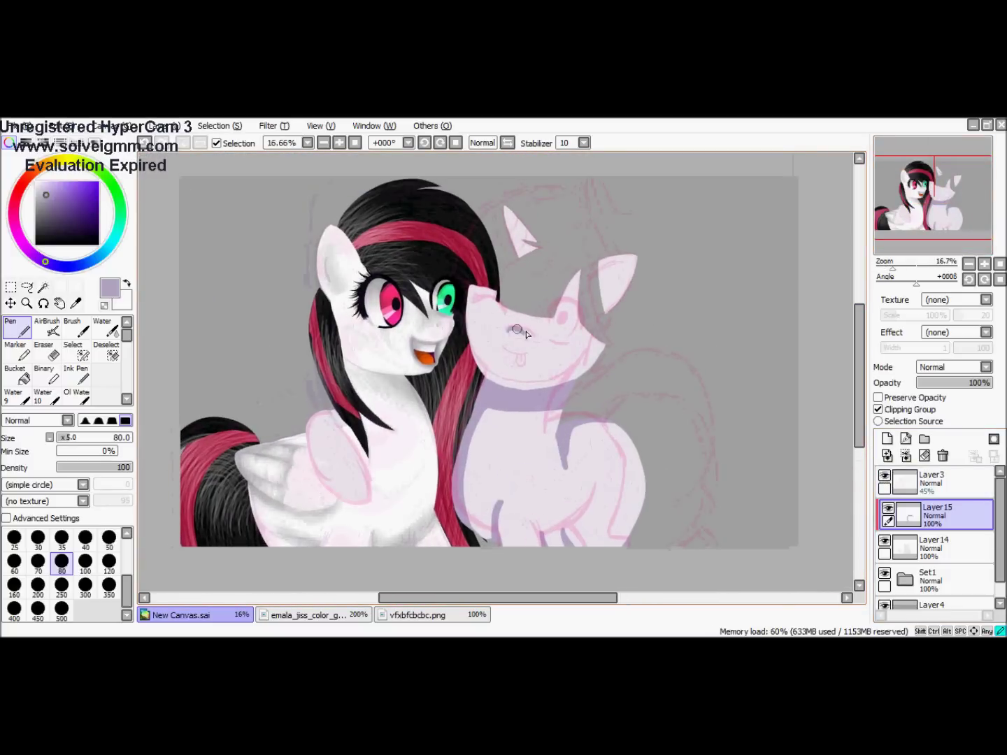
Paint purple shadows on the right pony's nose, mouth, brow and eye area with the size 80 Pen
scroll(463, 304, "up", 3)
left_click_drag(505, 337, 513, 346)
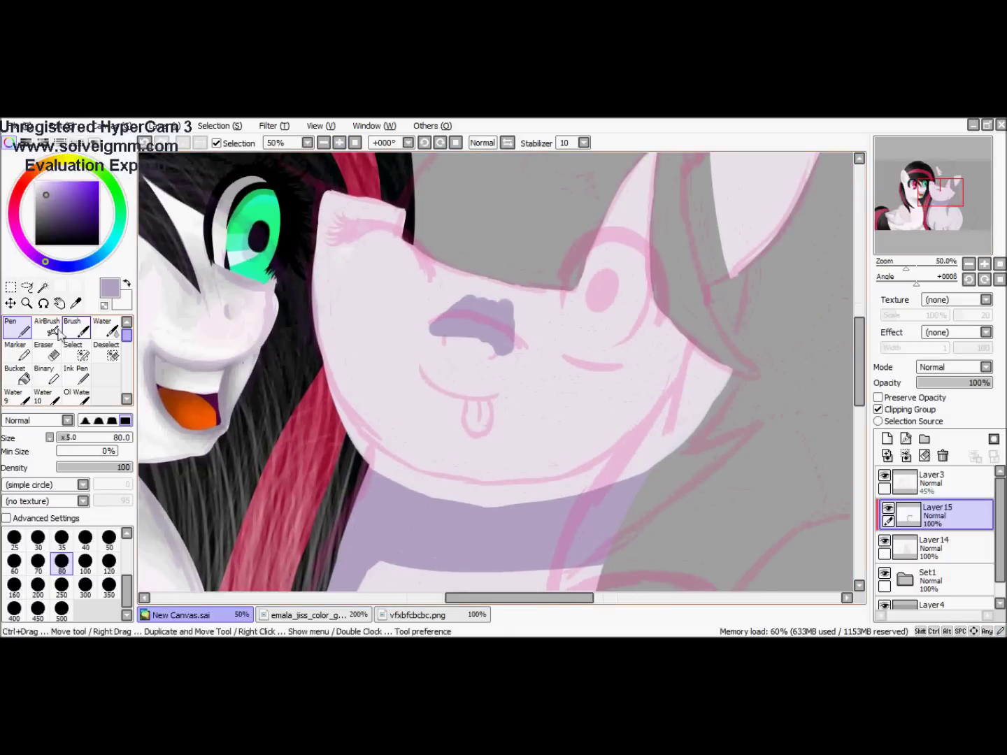
left_click_drag(418, 370, 498, 397)
left_click_drag(596, 277, 607, 308)
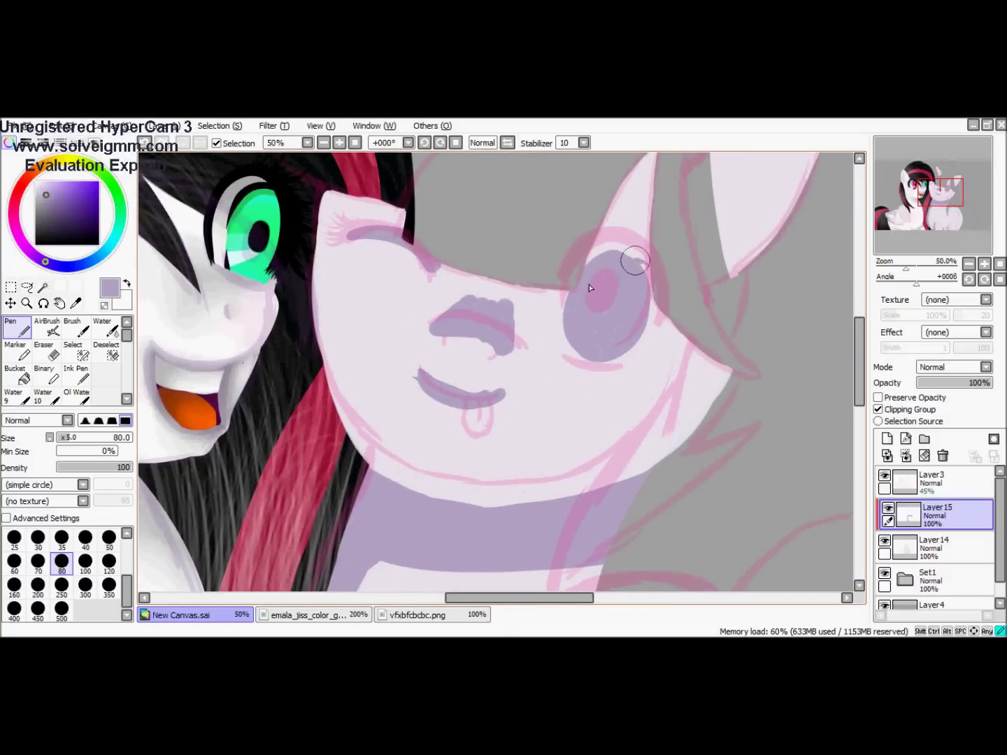
left_click_drag(634, 263, 615, 307)
left_click_drag(940, 192, 924, 199)
scroll(543, 321, "down", 4)
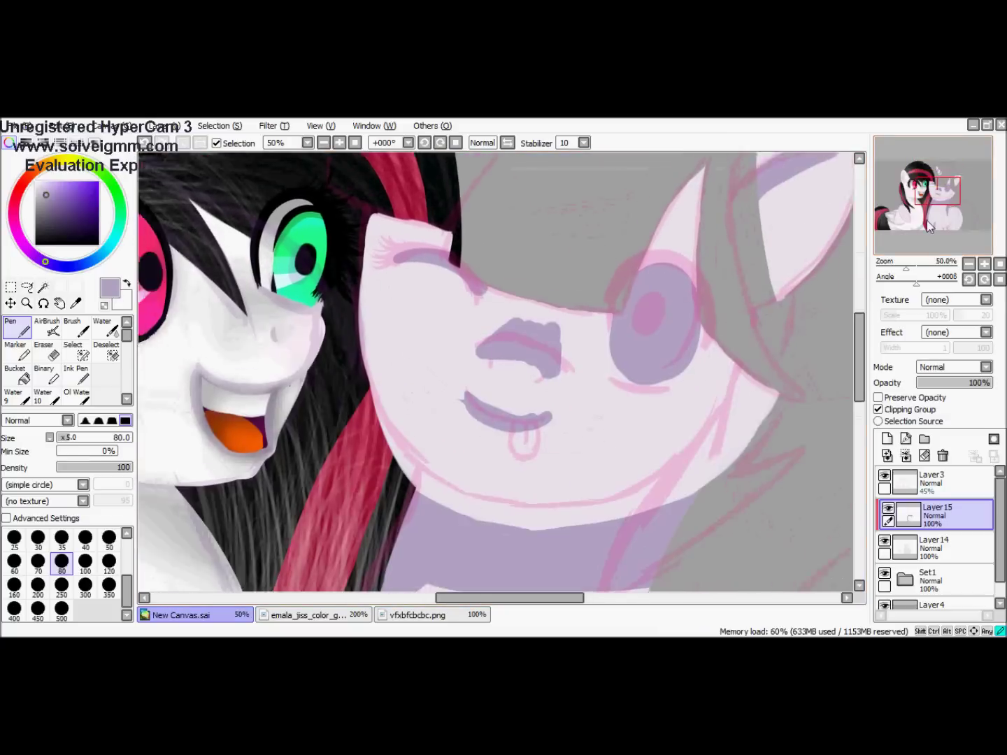
Clean up the nose and mouth shadow edges in pale lavender and shade the right pony's ear and horn
mouse_move(538, 394)
left_mouse_down()
mouse_move(441, 377)
mouse_move(433, 417)
left_mouse_up()
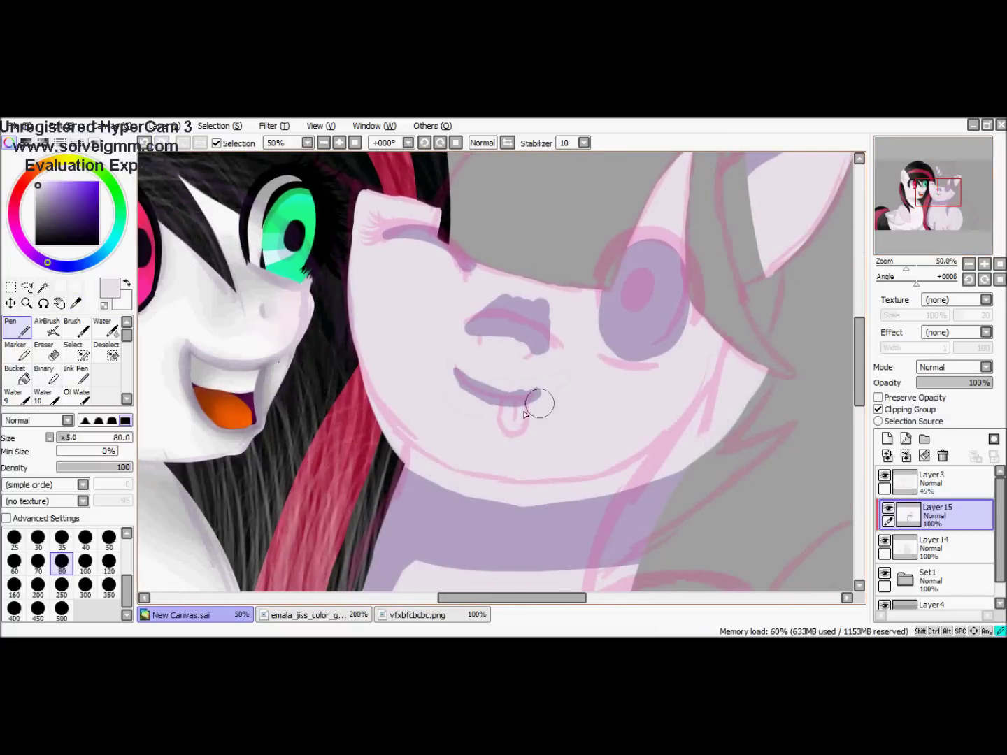
scroll(451, 349, "up", 2)
scroll(742, 237, "right", 2)
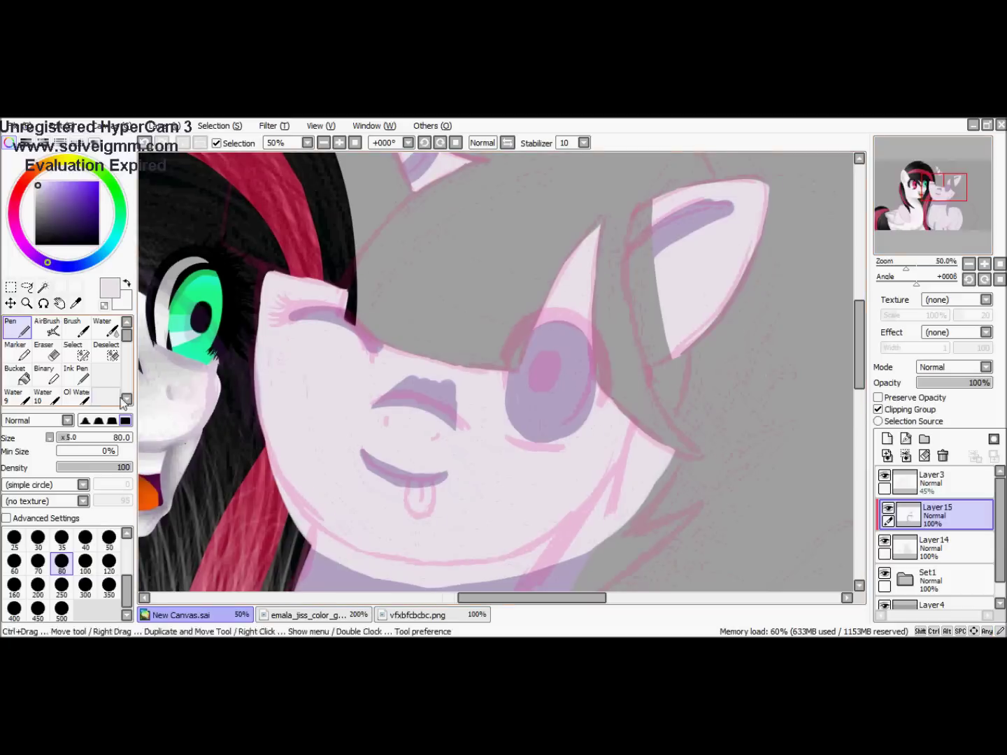
Select the right pony's eye, nose and mouth shadows with the size 250 Select brush, enlarge and shift them, and deselect
key("minus")
key("minus")
key("minus")
key("plus")
key("plus")
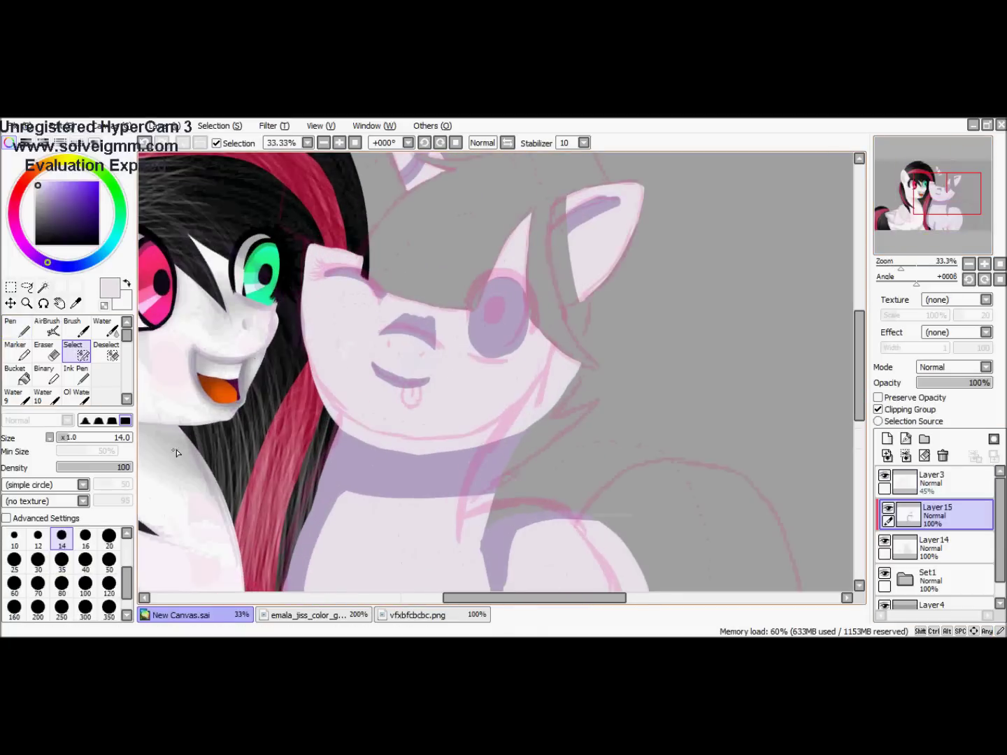
left_click(61, 607)
mouse_move(506, 308)
left_mouse_down()
mouse_move(484, 299)
mouse_move(427, 331)
mouse_move(420, 376)
left_mouse_up()
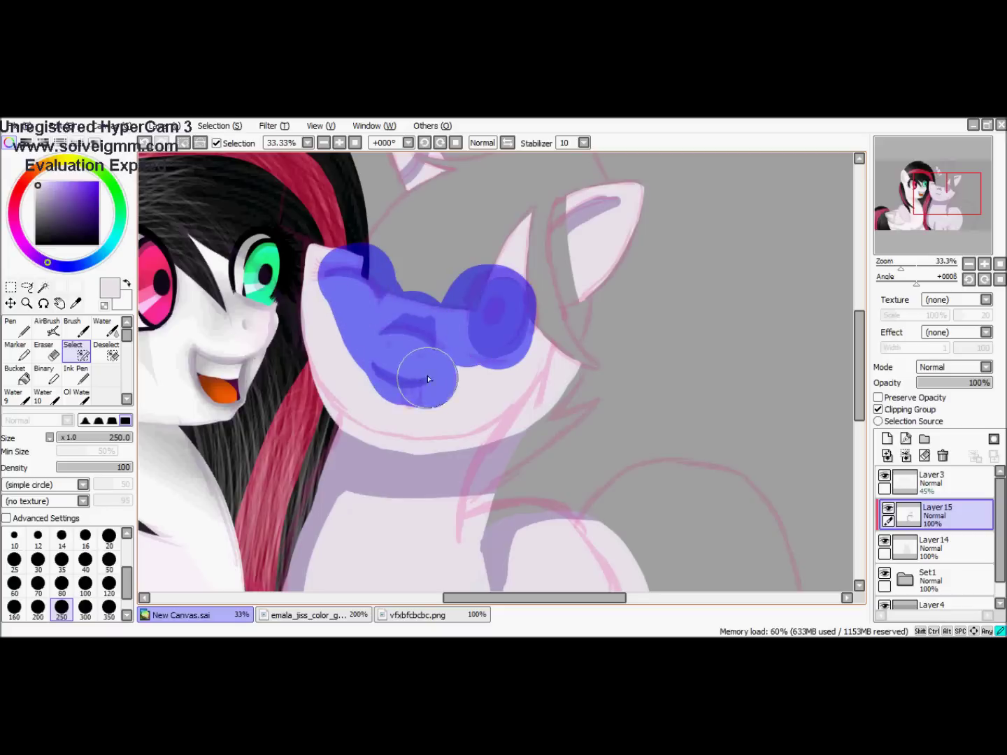
key("ctrl+t")
left_click_drag(553, 430, 539, 405)
left_click(26, 523)
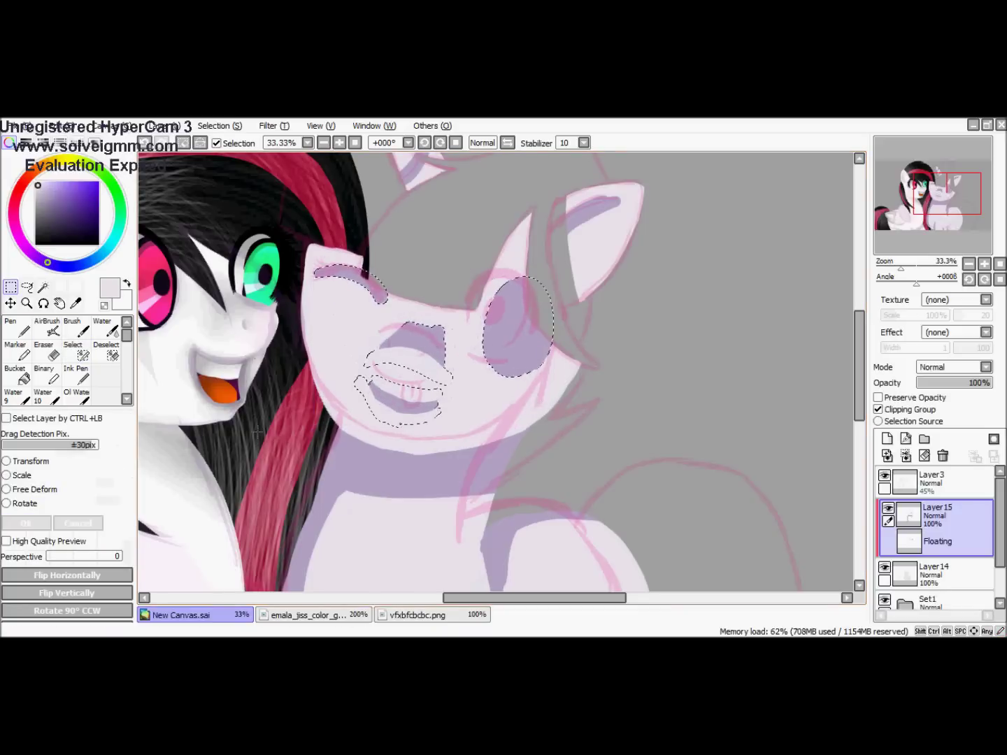
key("minus")
key("minus")
scroll(462, 411, "up", 2)
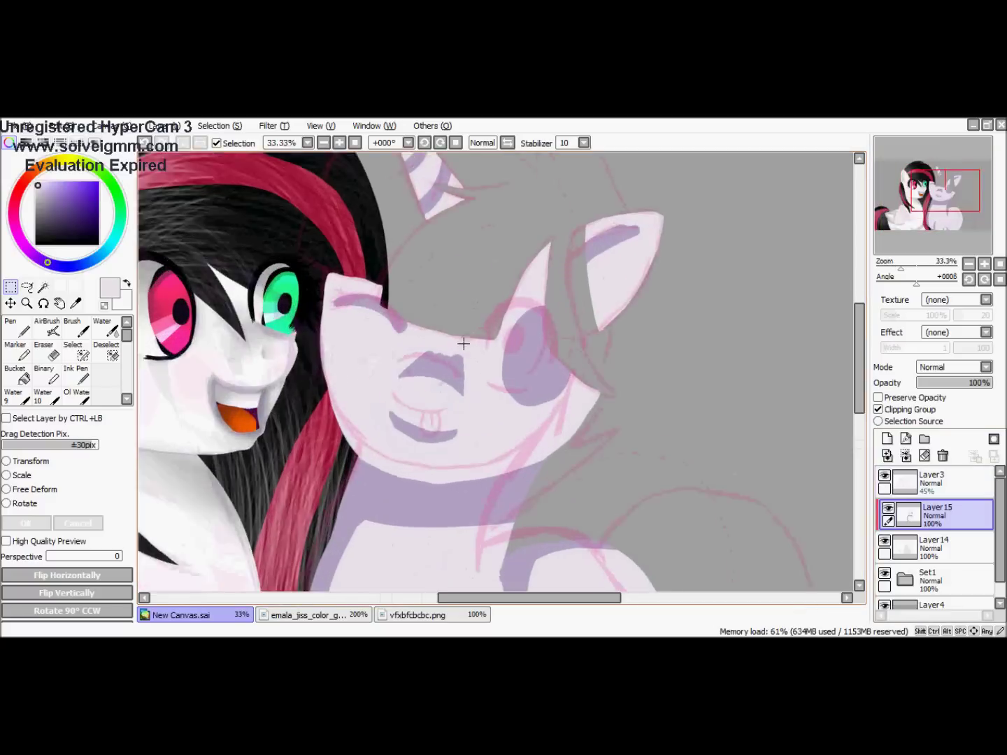
Scale down the Layer3 sketch and reposition it over the painted ponies
left_click(930, 481)
key("ctrl+t")
key("minus")
key("minus")
key("minus")
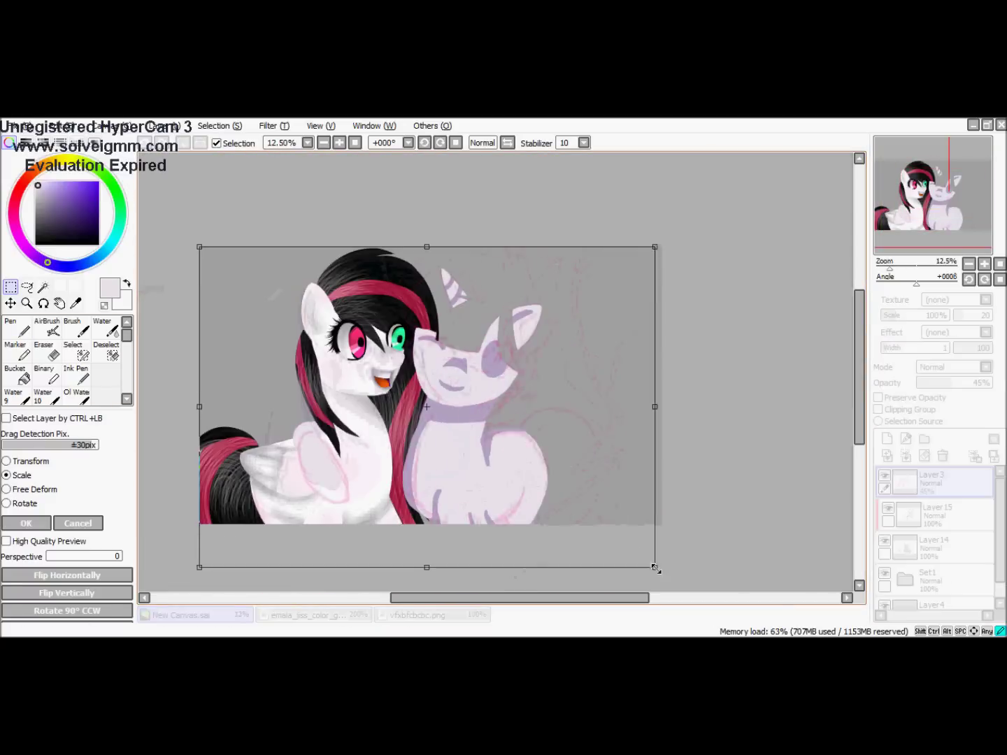
left_click_drag(573, 453, 575, 468)
left_click_drag(623, 231, 625, 243)
left_click_drag(172, 552, 224, 528)
mouse_move(312, 493)
left_mouse_down()
mouse_move(286, 490)
mouse_move(293, 493)
left_mouse_up()
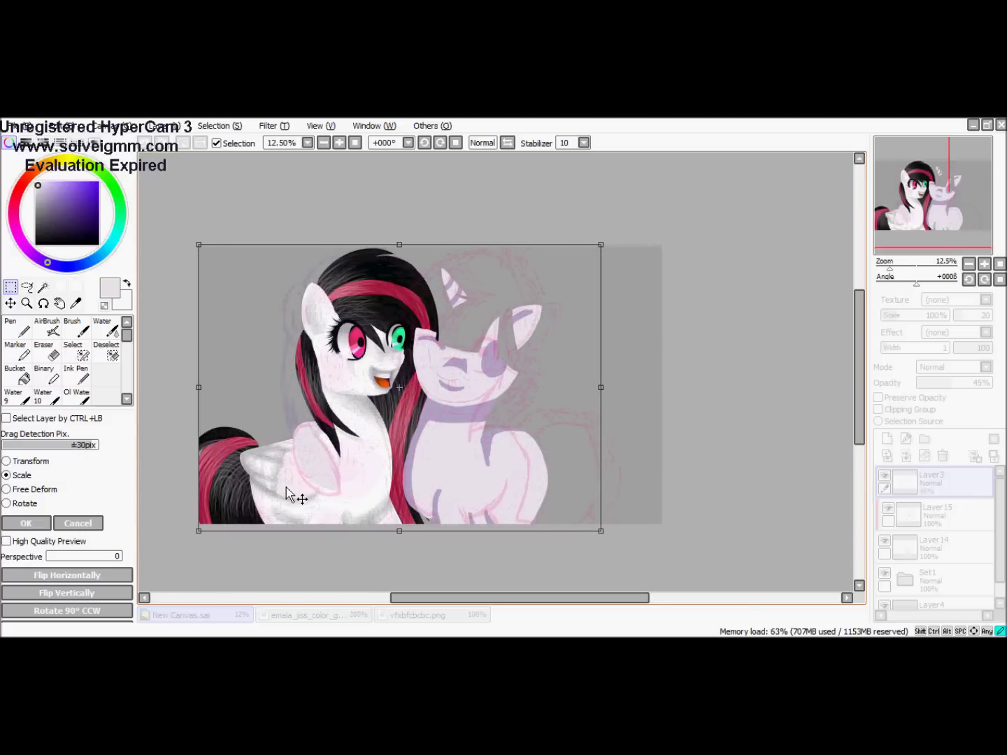
Free-deform the Layer3 sketch until its lines fit the right pony's head and body, and apply the transformation
left_click_drag(598, 386, 618, 404)
left_click_drag(560, 434, 553, 425)
left_click_drag(615, 243, 575, 274)
left_click_drag(618, 386, 622, 390)
left_click_drag(620, 246, 609, 243)
left_click_drag(609, 527, 635, 535)
left_click_drag(189, 528, 161, 556)
left_click_drag(609, 244, 606, 240)
key("Page_Up")
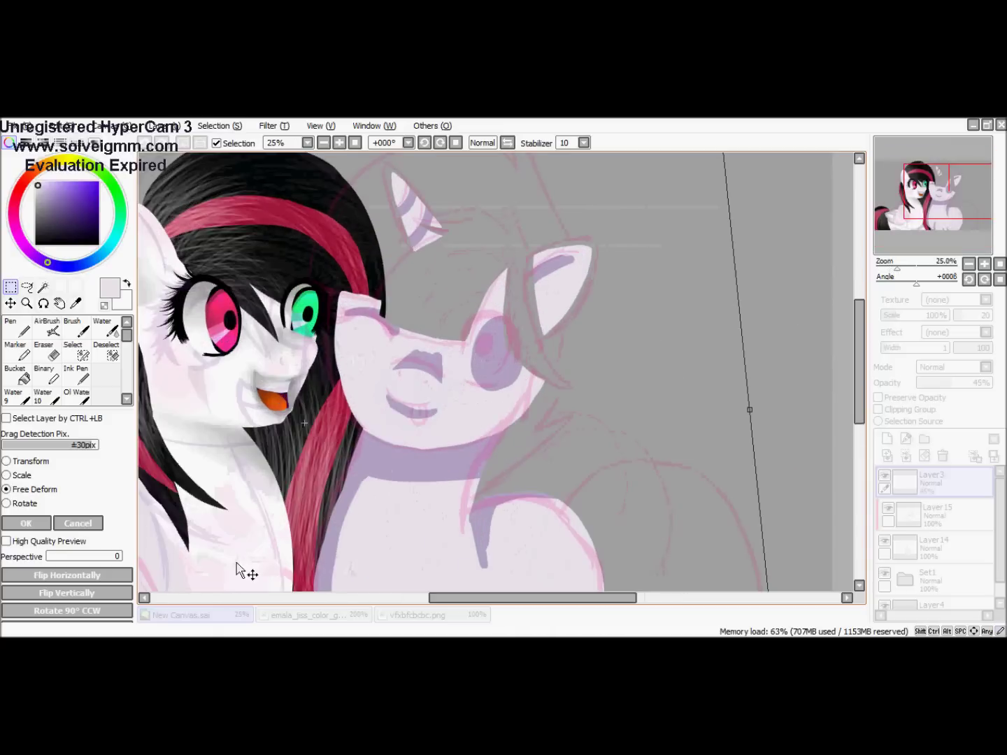
key("Return")
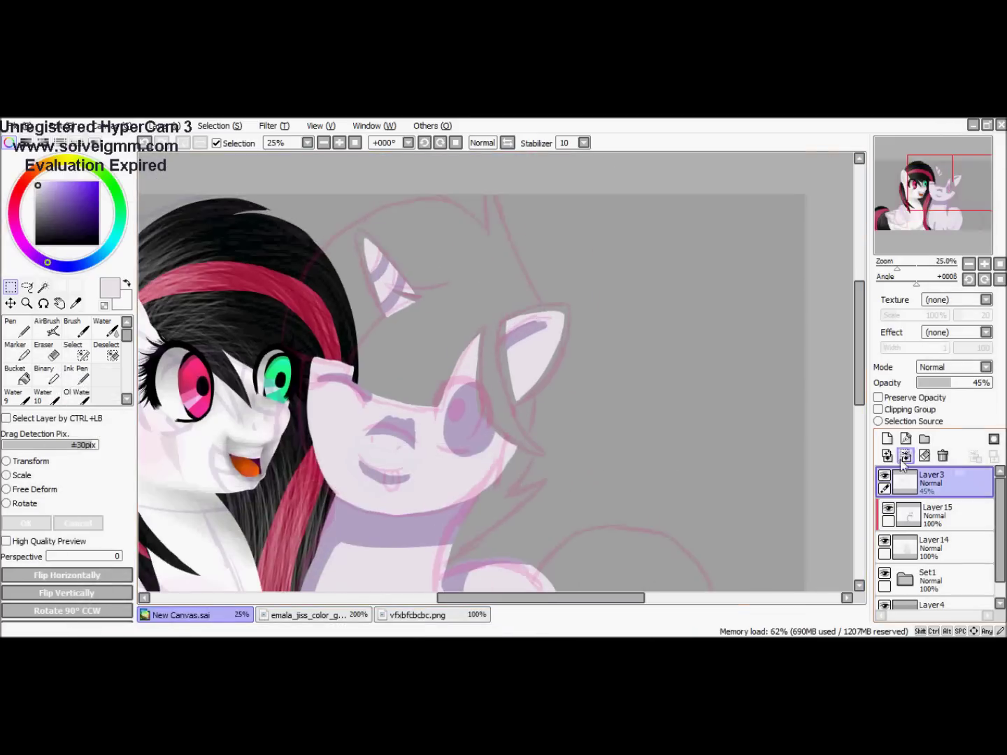
Select the face shadows on Layer15 and transform them to line up with the reshaped sketch
left_click(937, 516)
left_click(73, 350)
mouse_move(472, 421)
left_mouse_down()
mouse_move(397, 480)
mouse_move(343, 392)
left_mouse_up()
left_click(10, 287)
key("Page_Up")
key("ctrl+t")
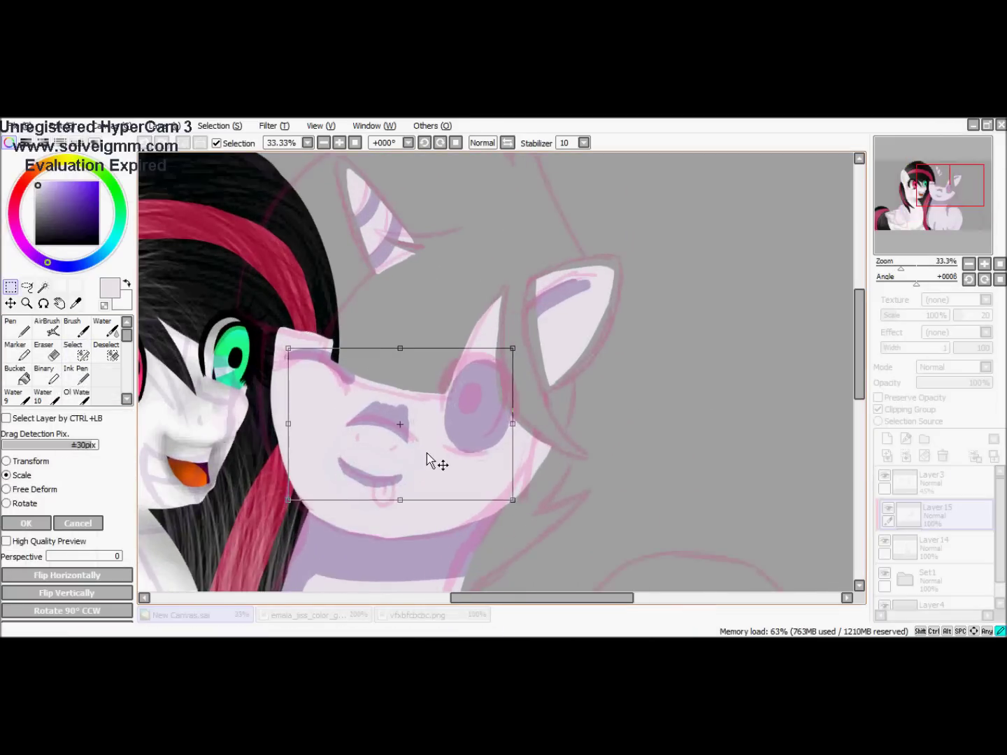
key("Return")
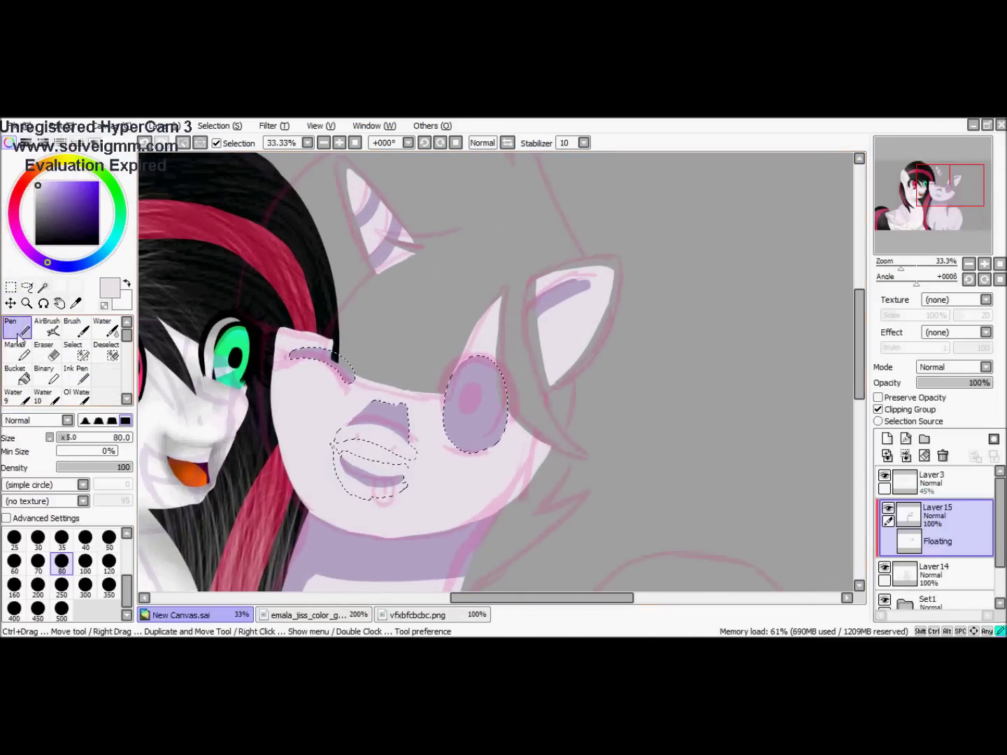
Soften the right pony's nose and mouth shadows with the size 100 Blur tool
key("Page_Down")
key("Page_Down")
key("Page_Down")
key("Page_Up")
key("Page_Up")
key("Page_Up")
key("Page_Up")
key("Page_Up")
key("Page_Up")
mouse_move(355, 374)
left_mouse_down()
mouse_move(483, 399)
mouse_move(343, 379)
mouse_move(362, 469)
mouse_move(515, 426)
mouse_move(493, 318)
mouse_move(524, 338)
mouse_move(347, 277)
mouse_move(525, 241)
left_mouse_up()
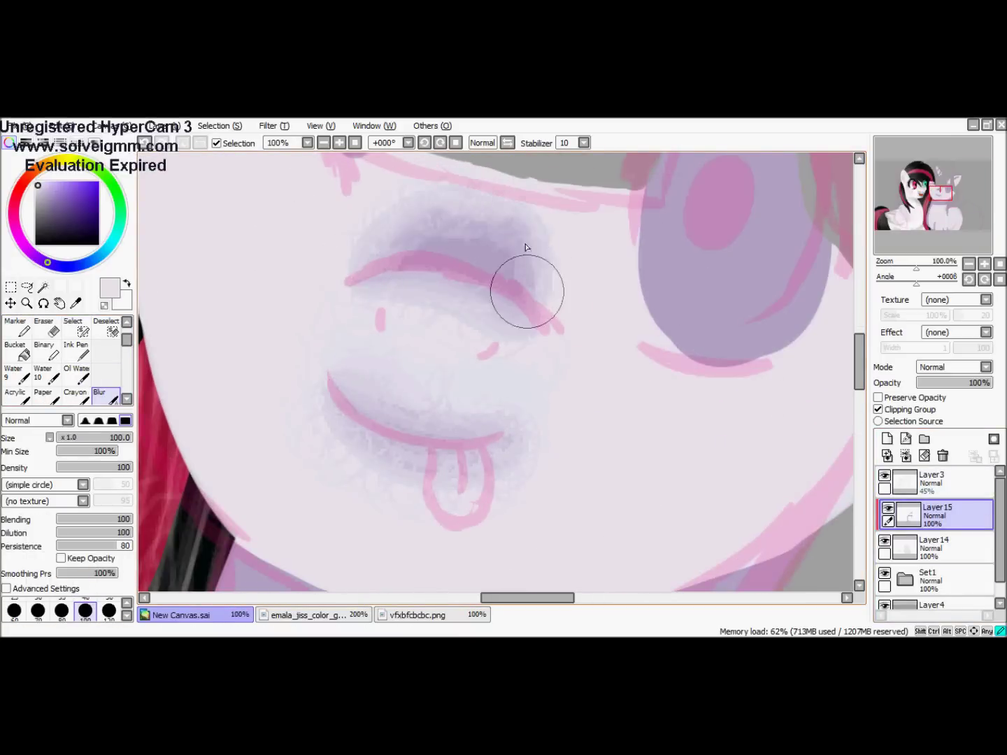
scroll(525, 241, "down", 5)
scroll(475, 252, "up", 5)
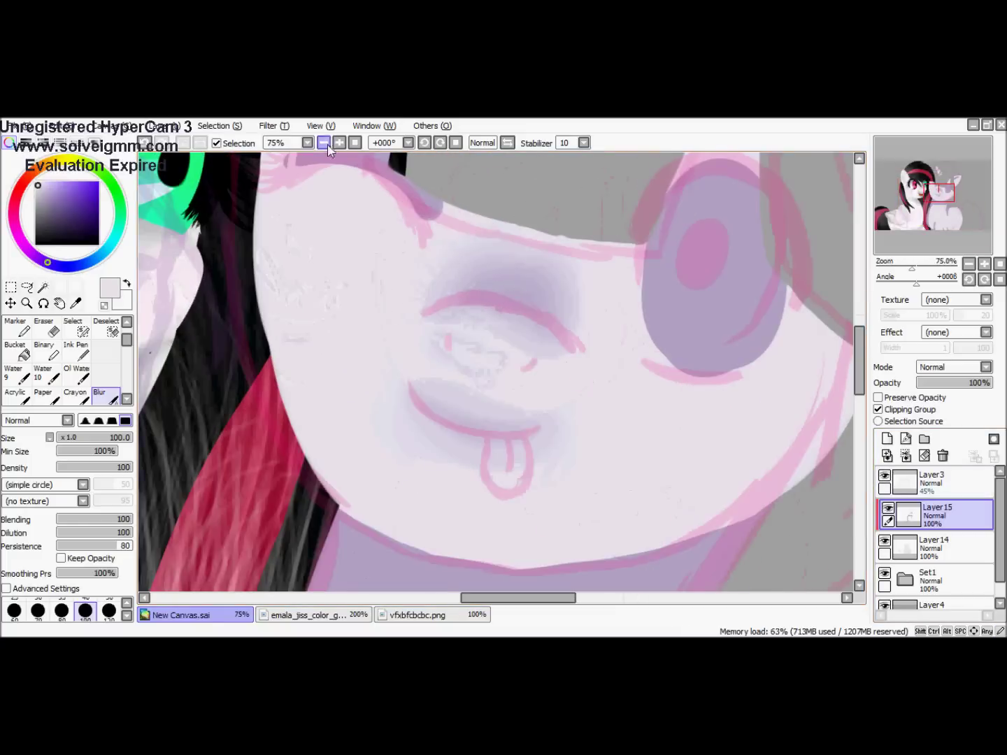
Blur the remaining shadows on the right pony's head, neck, chest and legs, using size 120 for the body
scroll(615, 376, "down", 3)
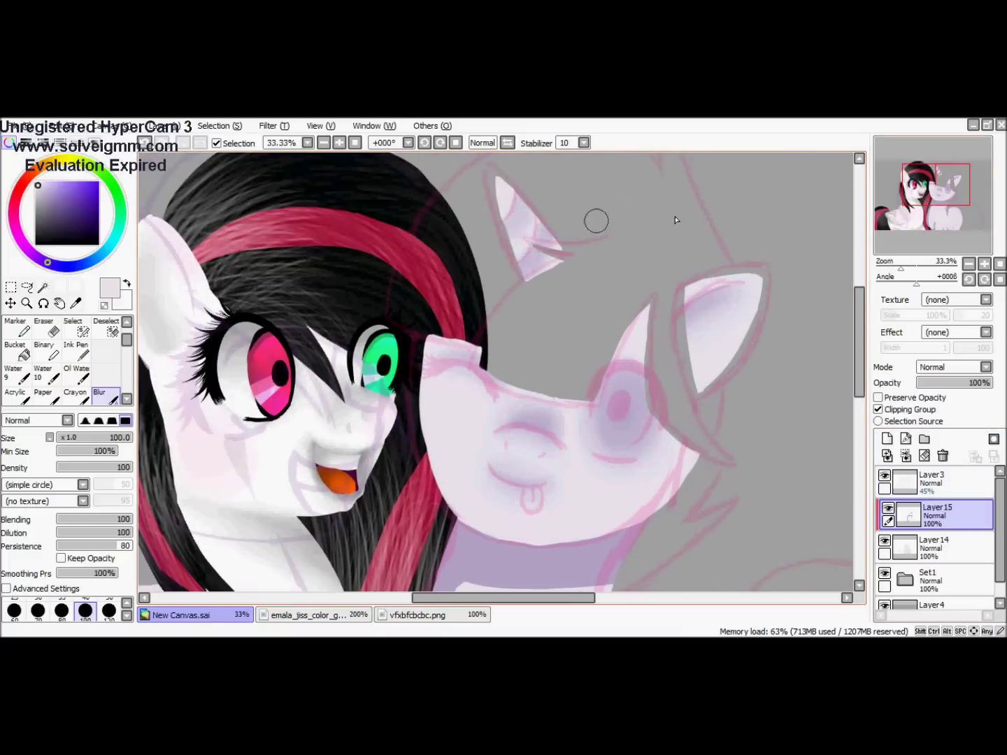
scroll(563, 419, "down", 3)
mouse_move(434, 313)
left_mouse_down()
mouse_move(367, 388)
mouse_move(373, 544)
left_mouse_up()
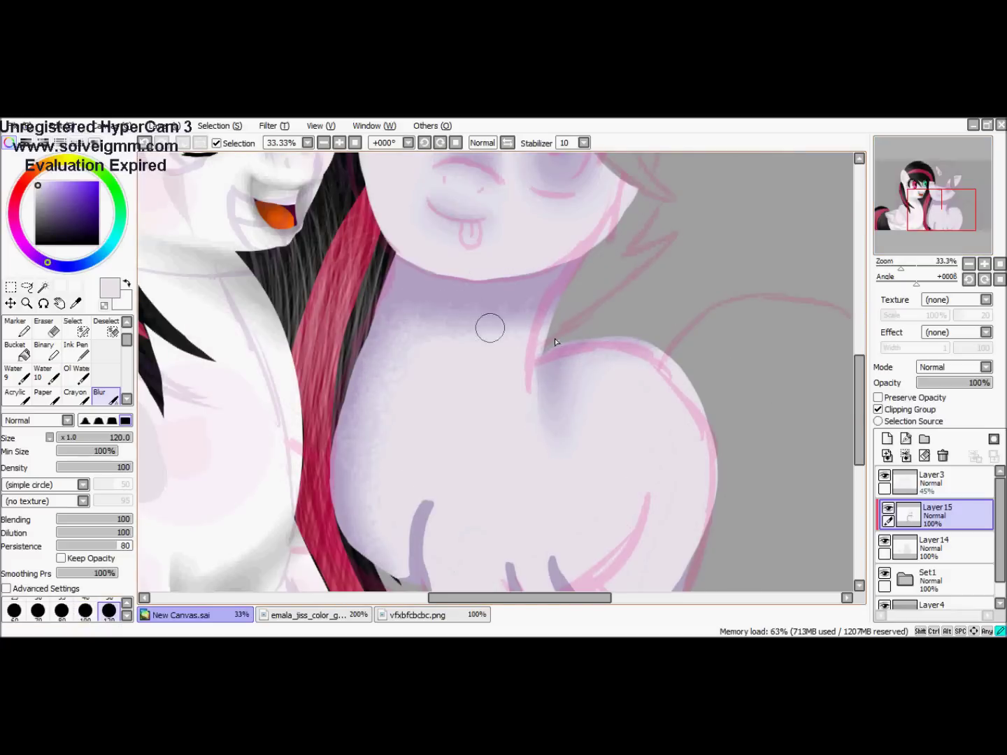
scroll(490, 328, "down", 3)
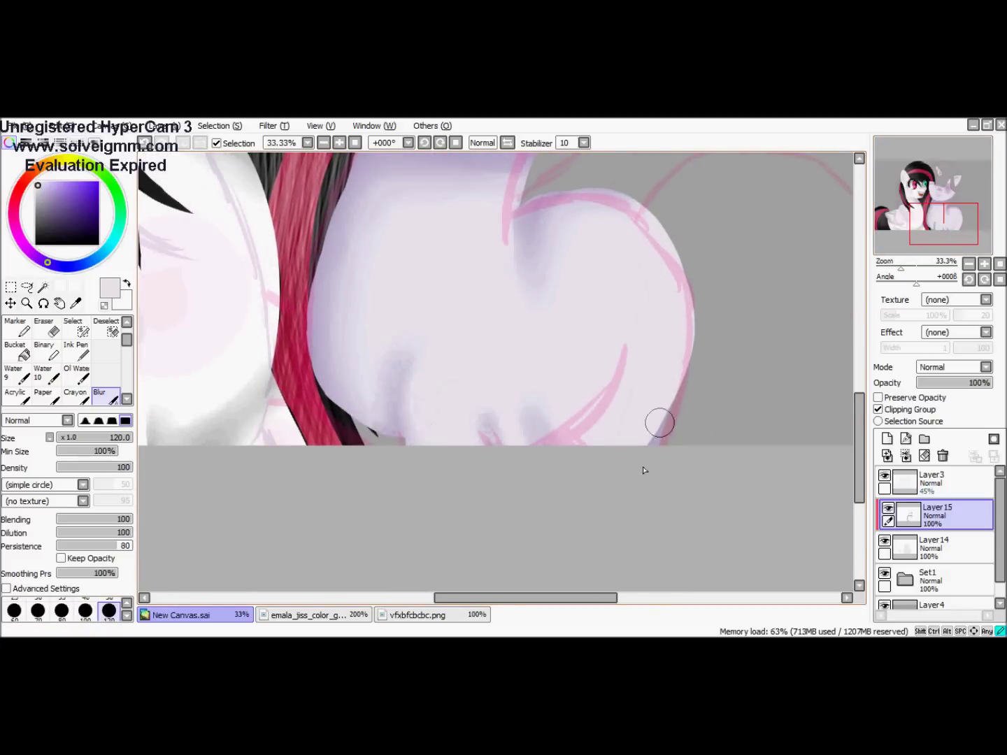
scroll(569, 382, "down", 3)
scroll(568, 382, "up", 1)
Check the blurred shading with the sketch layer hidden, show the sketch again and ready the Pen
left_click(885, 475)
scroll(531, 308, "up", 2)
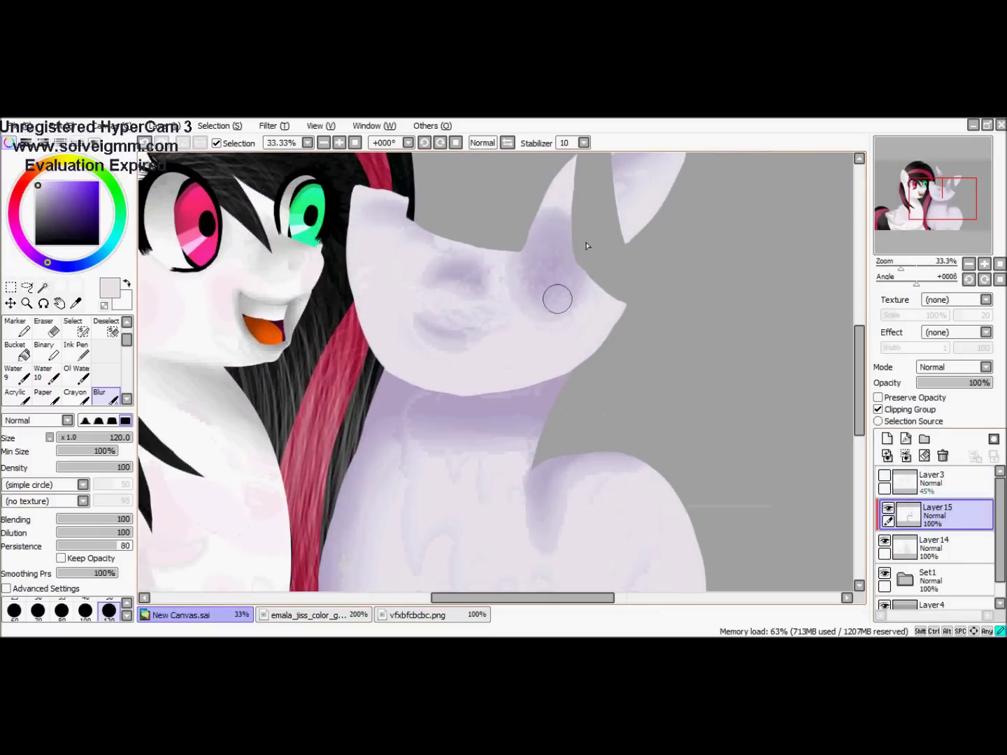
left_click(884, 475)
key("n")
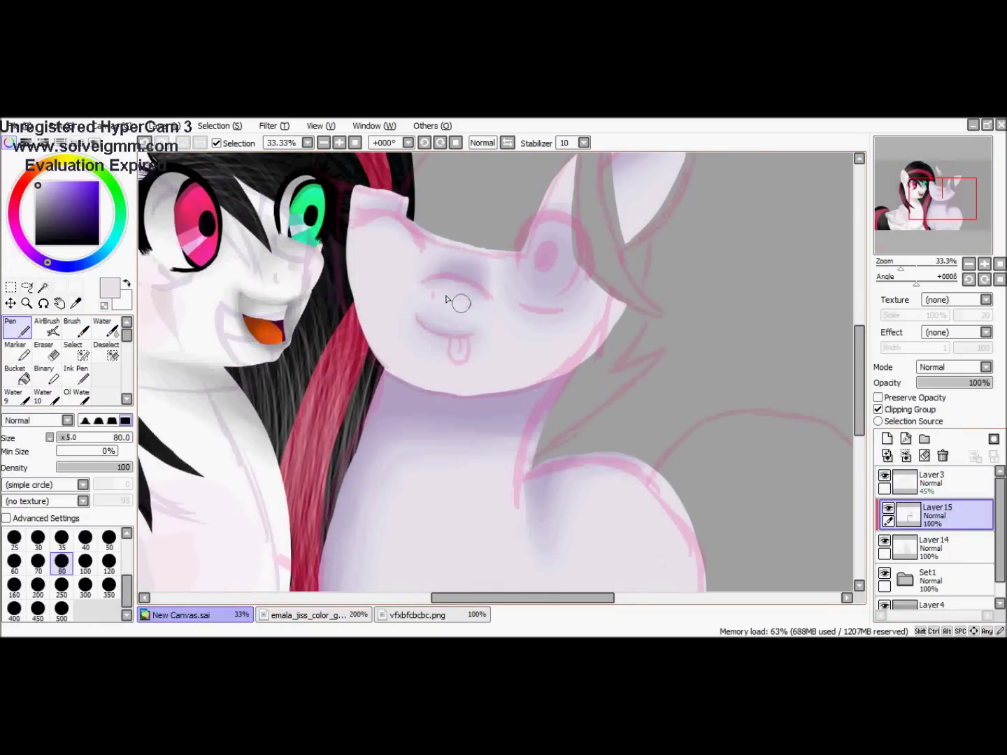
Try painting the right pony's tongue orange with the size 35 Pen, sampling the left pony's tongue colour, and trim its edge with the Eraser
key("ctrl+z")
scroll(490, 328, "down", 2)
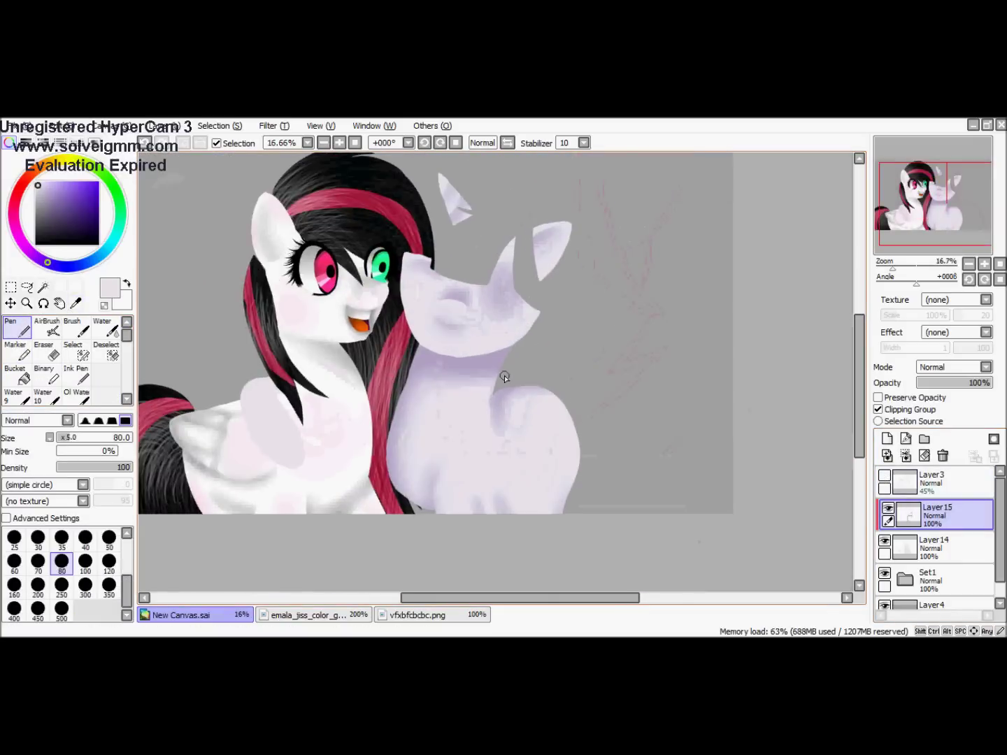
scroll(488, 329, "up", 5)
left_click(883, 475)
scroll(490, 349, "down", 3)
left_click(175, 336, "alt")
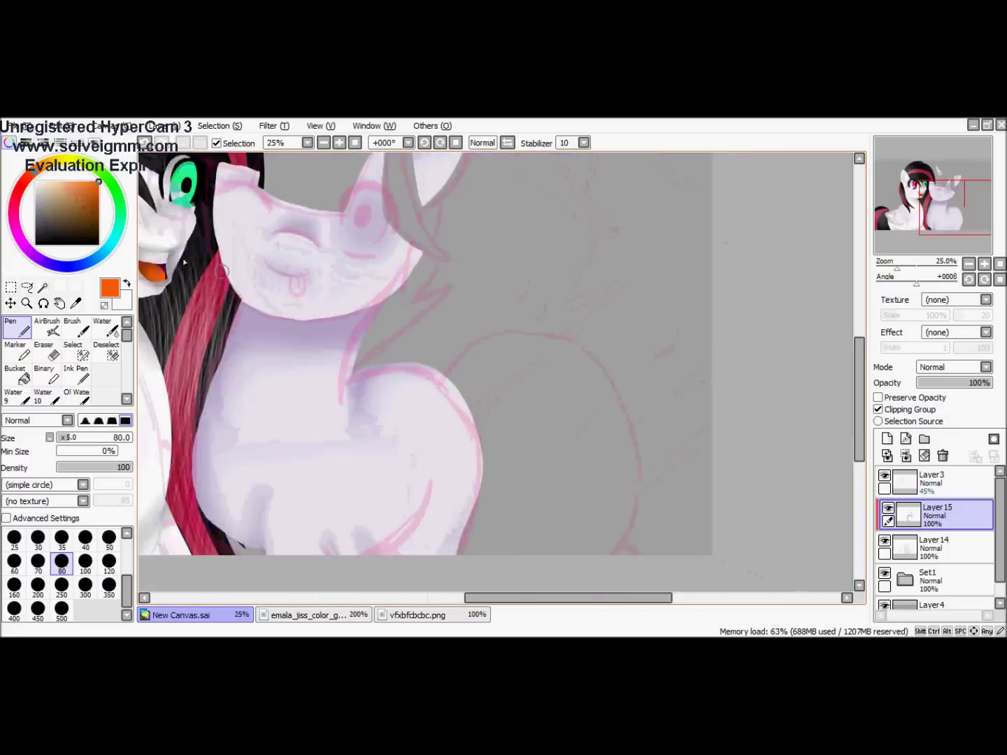
scroll(174, 336, "up", 5)
scroll(450, 370, "down", 1)
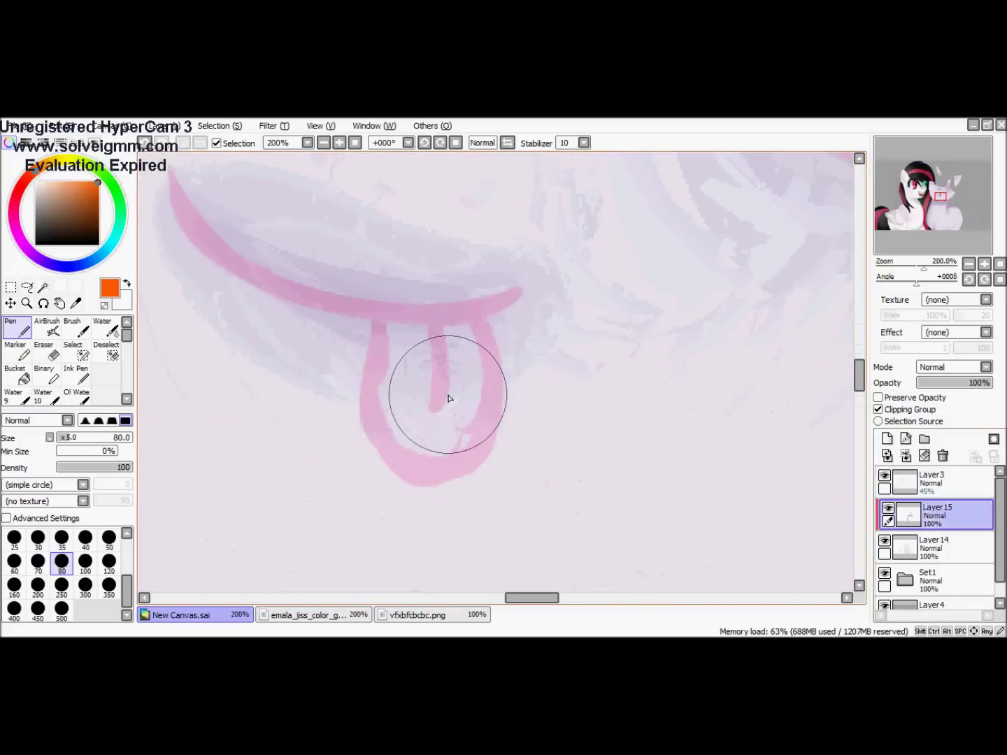
left_click(61, 538)
mouse_move(385, 325)
left_mouse_down()
mouse_move(381, 425)
mouse_move(435, 464)
mouse_move(476, 432)
mouse_move(408, 437)
mouse_move(395, 424)
mouse_move(399, 385)
mouse_move(420, 349)
mouse_move(463, 330)
left_mouse_up()
key("e")
left_click_drag(367, 318, 364, 367)
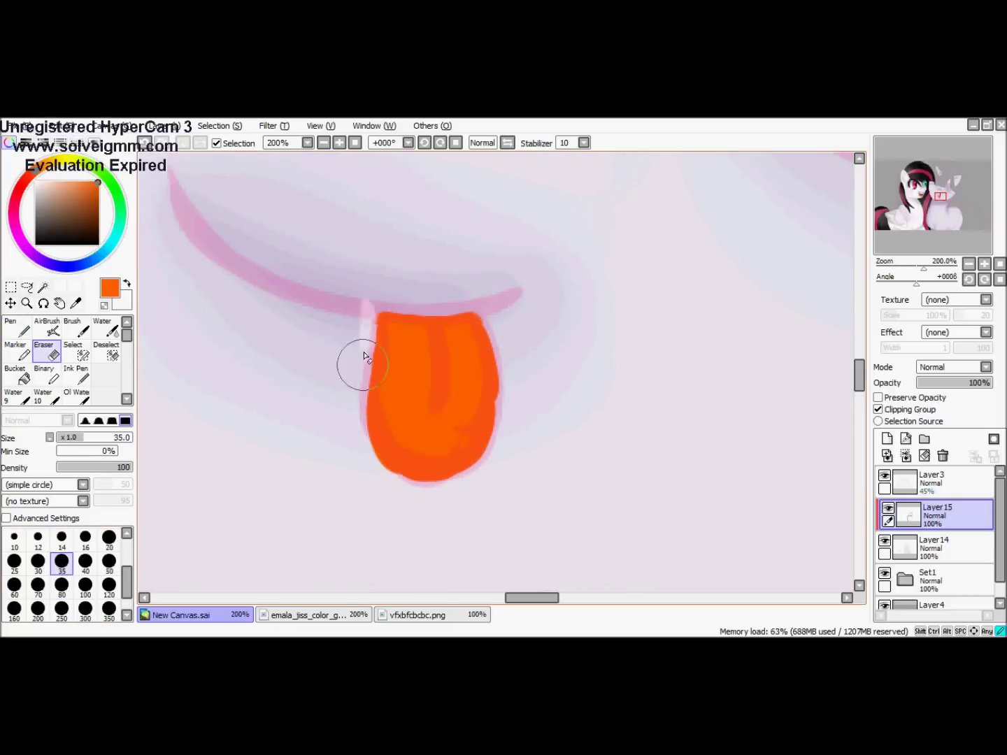
scroll(580, 405, "down", 3)
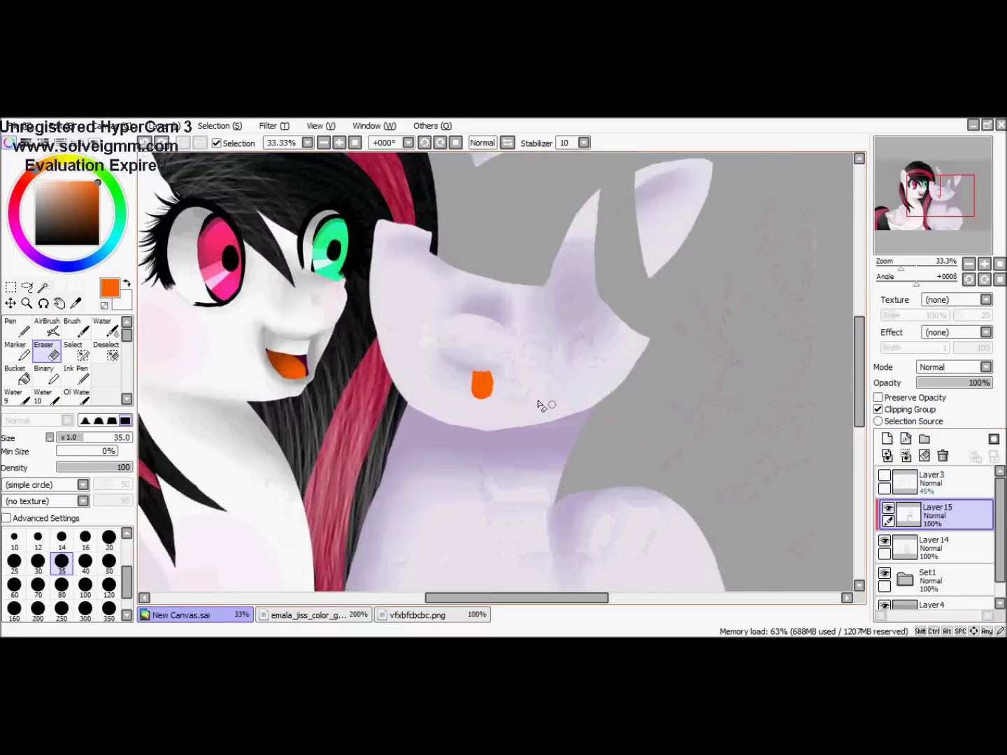
Try a purple mouth line with the size 35 Pen, and paint over the tongue with a sampled colour
scroll(442, 330, "up", 3)
left_click(10, 324)
left_click_drag(273, 252, 607, 327)
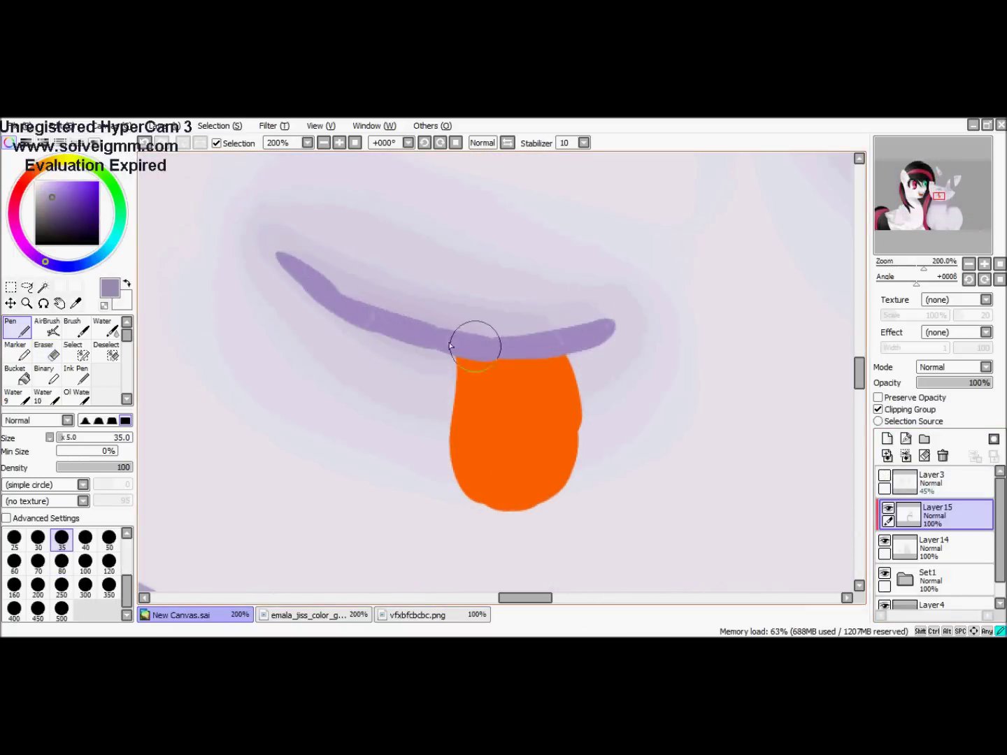
scroll(483, 298, "down", 1)
left_click(205, 346, "alt")
mouse_move(419, 369)
left_mouse_down()
mouse_move(507, 386)
mouse_move(495, 375)
mouse_move(469, 469)
mouse_move(375, 406)
mouse_move(537, 377)
mouse_move(285, 299)
mouse_move(321, 351)
mouse_move(458, 395)
left_mouse_up()
Try blending the purple mouth line into the muzzle with the size 70 Blur tool
key("b")
key("bracketleft")
key("bracketleft")
key("bracketleft")
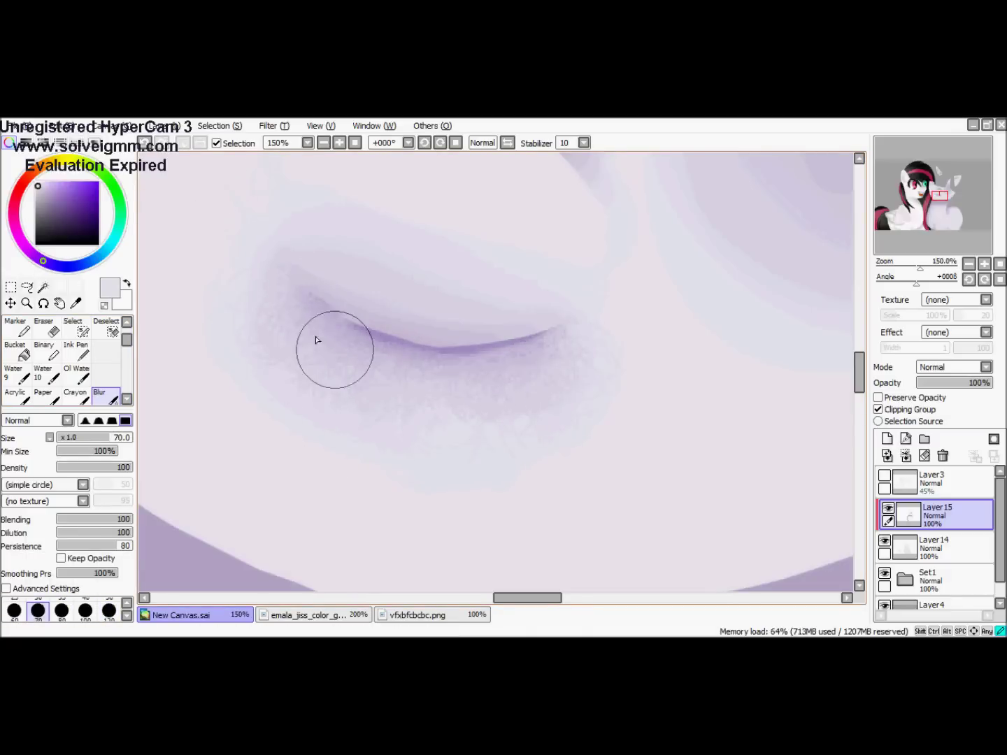
left_click_drag(292, 317, 556, 358)
scroll(474, 336, "down", 3)
scroll(556, 258, "up", 2)
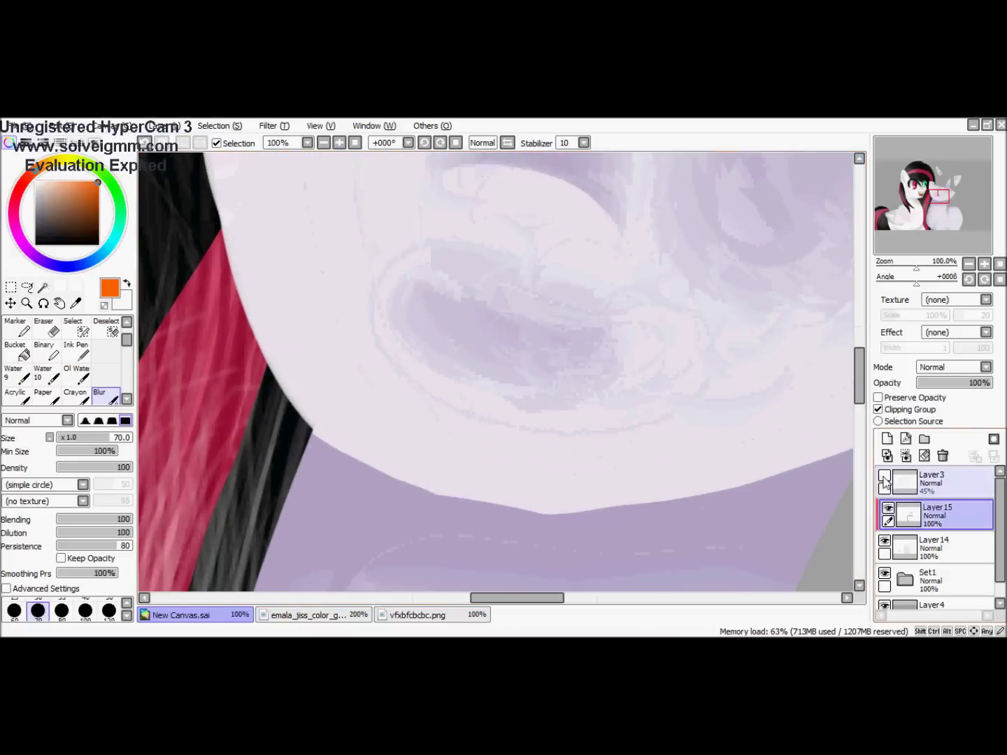
With the sketch hidden, blur the neck shadow's edge under the right pony's chin and the shoulder shading, starting at size 70
left_click(884, 479)
key("n")
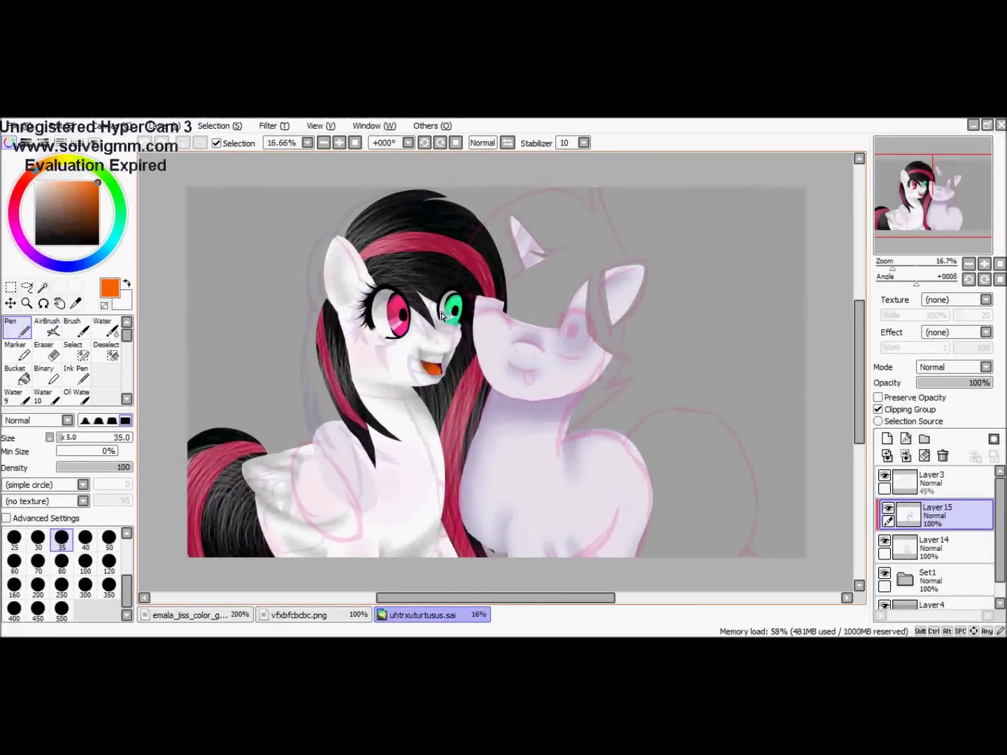
left_click(884, 475)
scroll(516, 383, "up", 3)
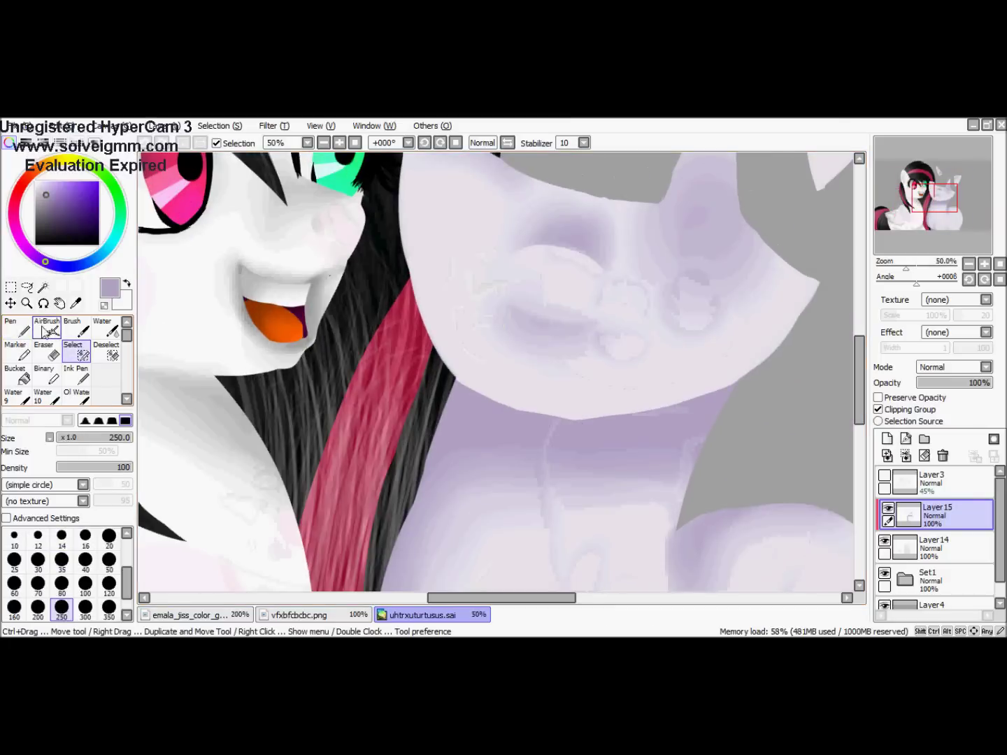
left_click(105, 396)
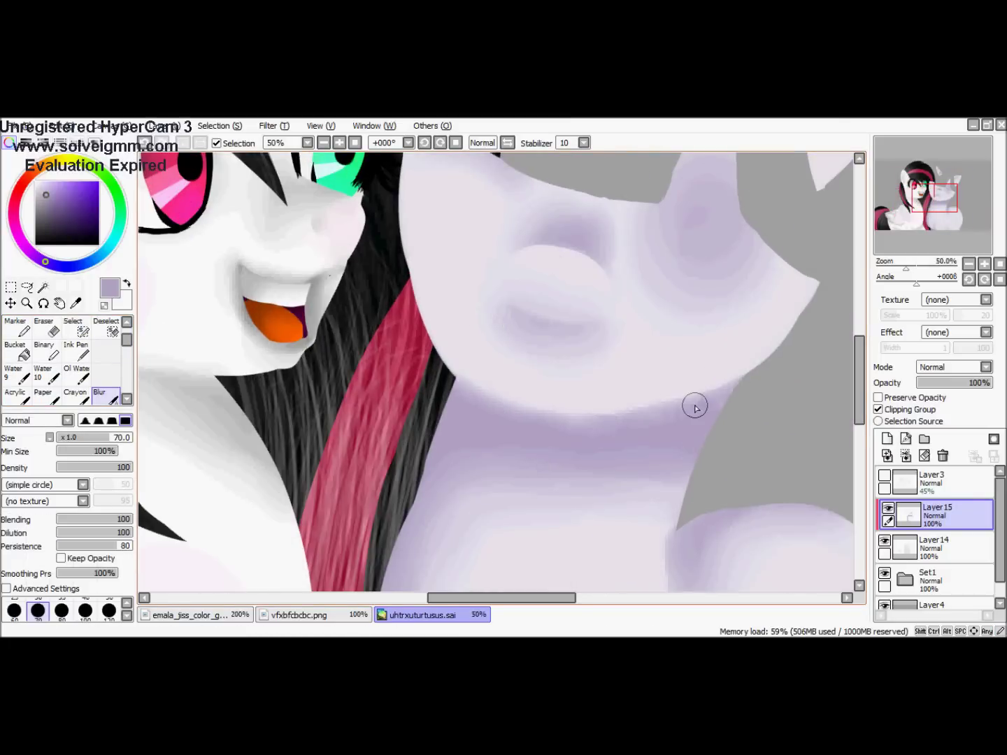
scroll(695, 406, "down", 2)
scroll(797, 551, "up", 1)
left_click_drag(691, 533, 855, 551)
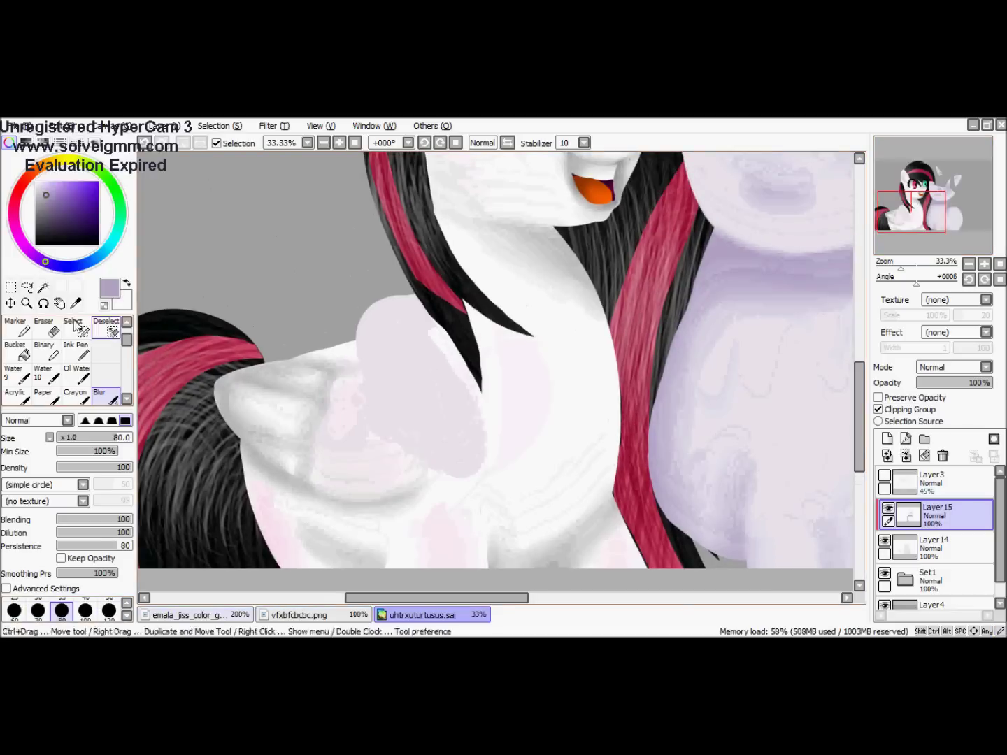
Paint a purple shadow along the raised foreleg's edge with the size 80 Pen and soften it with the size 120 Blur tool
key("n")
left_click_drag(420, 319, 439, 337)
mouse_move(360, 329)
left_mouse_down()
mouse_move(363, 369)
mouse_move(416, 462)
left_mouse_up()
key("bracketleft")
key("bracketleft")
key("bracketleft")
key("bracketleft")
key("bracketleft")
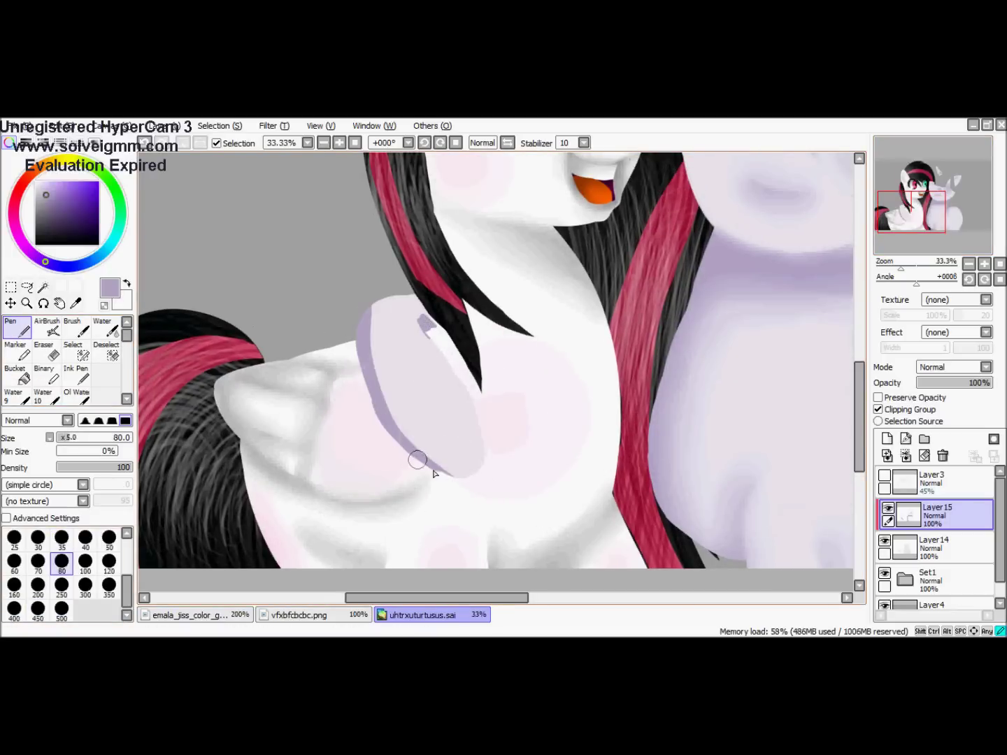
key("b")
mouse_move(399, 299)
left_mouse_down()
mouse_move(378, 411)
mouse_move(475, 472)
left_mouse_up()
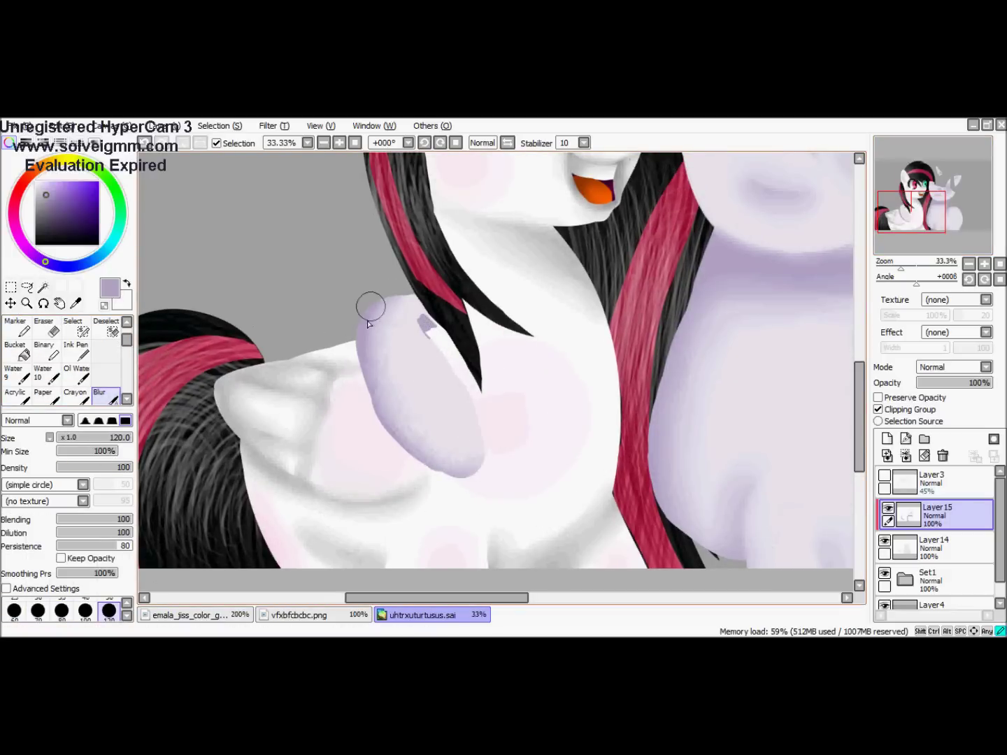
scroll(420, 319, "down", 3)
scroll(648, 440, "up", 3)
Show the sketch, add a new layer above Layer15, and sample dark purple from the reference images for the right pony's mane
left_click(884, 474)
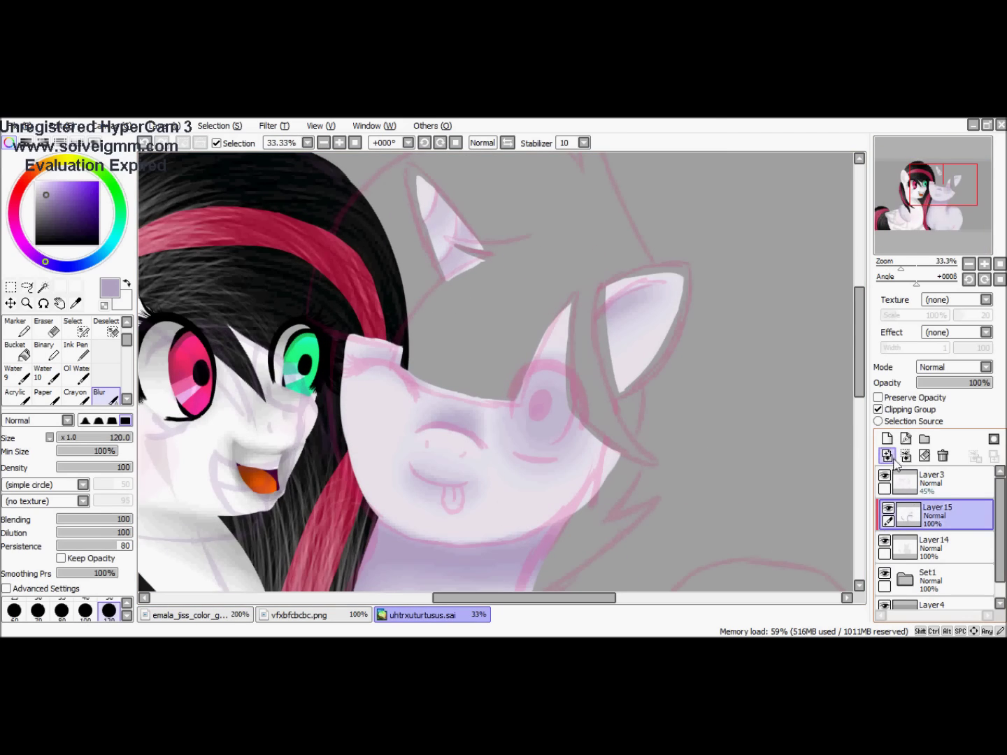
left_click(886, 438)
left_click(312, 614)
left_click(186, 614)
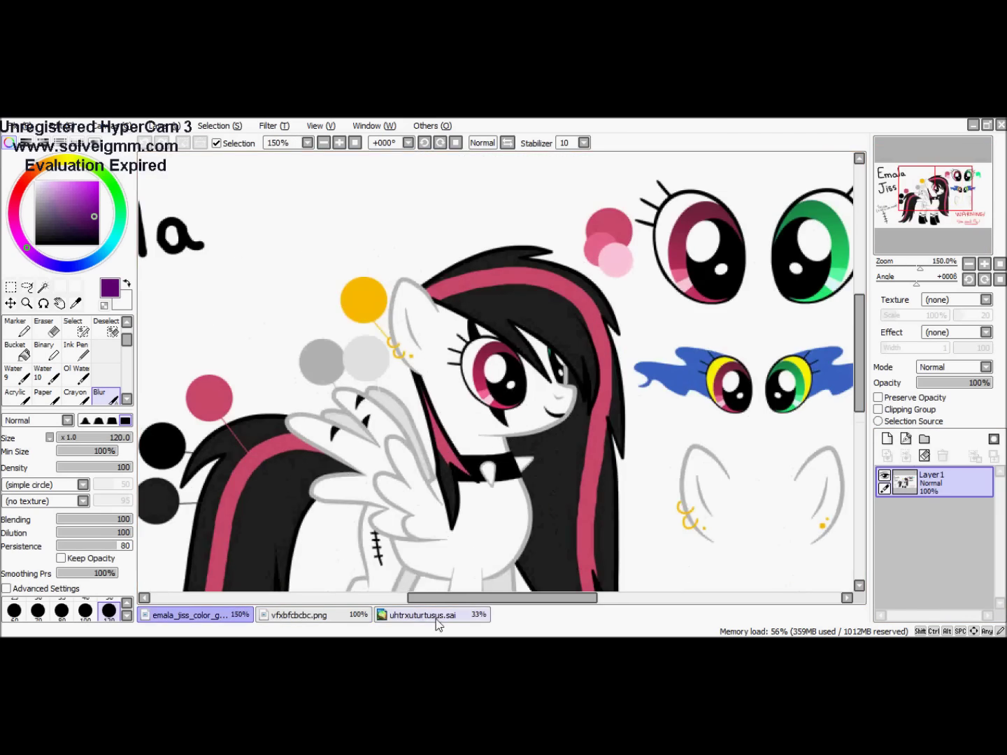
left_click(421, 614)
Outline the right pony's fringe and the hanging strand beside the eye with the size 40 Pen and stabilizer S-7
scroll(427, 420, "up", 1)
key("n")
mouse_move(377, 297)
left_mouse_down()
mouse_move(326, 409)
mouse_move(518, 456)
mouse_move(632, 272)
left_mouse_up()
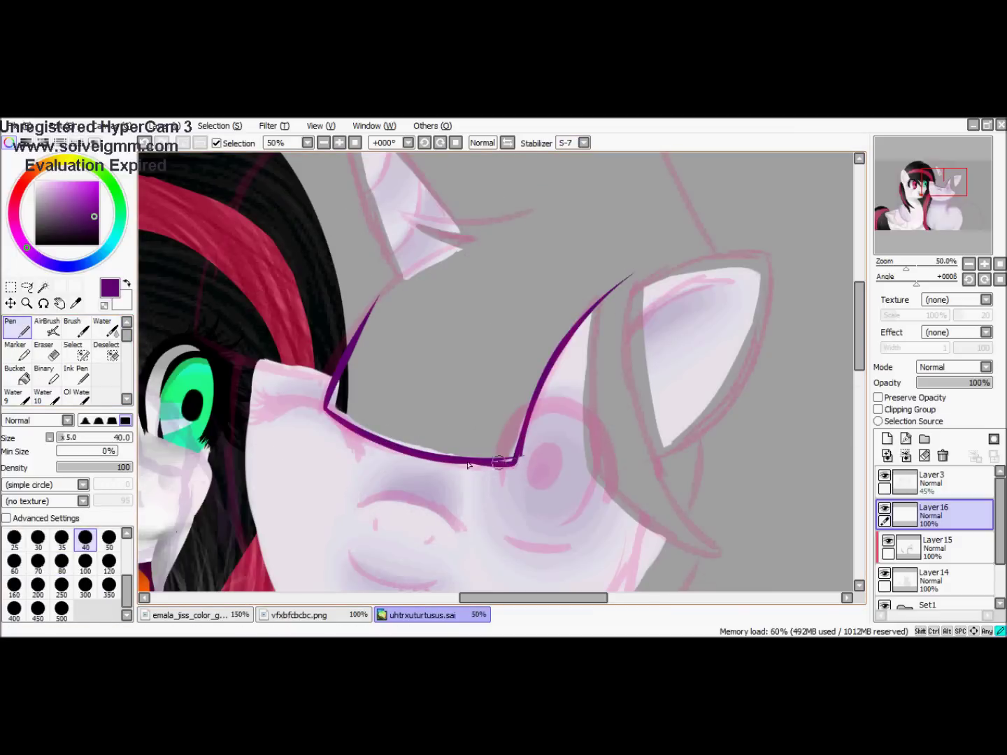
mouse_move(594, 308)
left_mouse_down()
mouse_move(592, 493)
mouse_move(470, 324)
mouse_move(468, 334)
mouse_move(619, 408)
mouse_move(453, 448)
mouse_move(447, 419)
mouse_move(587, 519)
left_mouse_up()
mouse_move(505, 227)
left_mouse_down()
mouse_move(574, 499)
mouse_move(500, 277)
mouse_move(587, 519)
left_mouse_up()
key("ctrl+z")
scroll(656, 162, "down", 1)
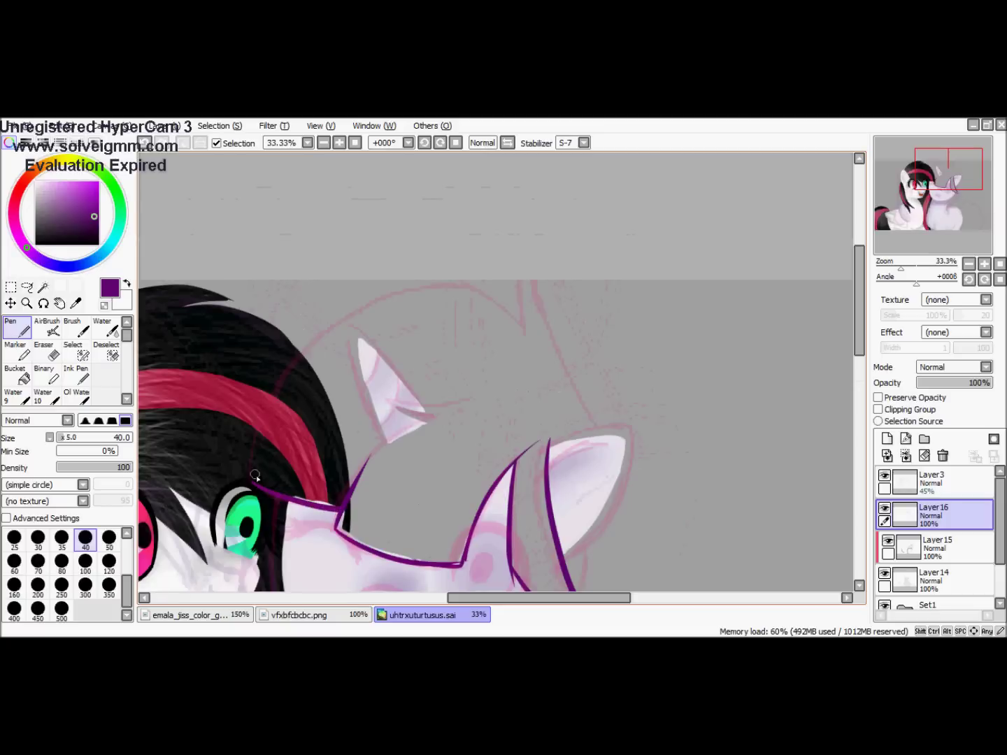
Outline the mane over the crown, the strands around the horn and the edge meeting the ear in dark purple
left_click_drag(255, 474, 378, 287)
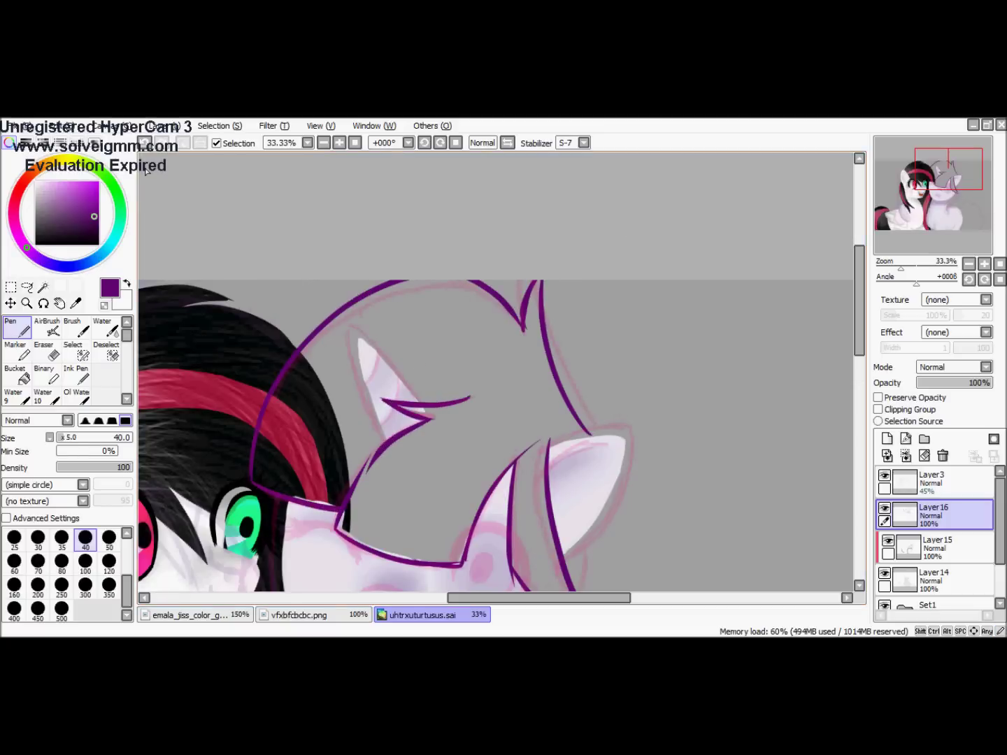
key("ctrl")
left_click(950, 202)
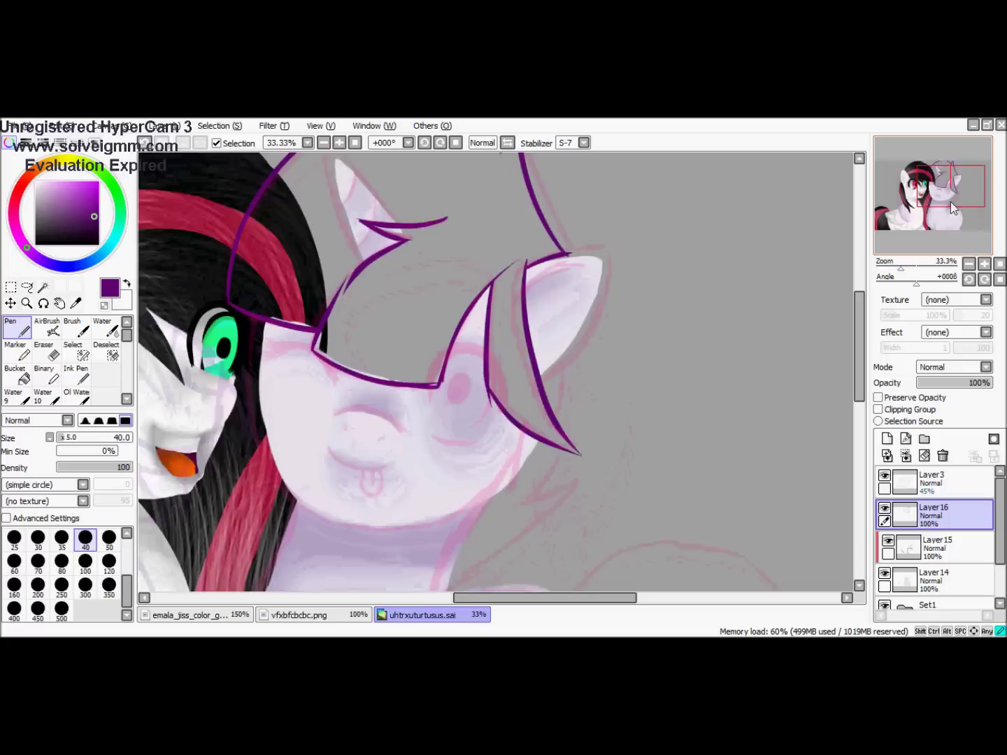
scroll(950, 201, "up", 2)
key("e")
left_click(944, 199)
scroll(411, 394, "down", 2)
Try filling the outlined mane with dark purple using the Bucket, and undo the fill
left_click(16, 374)
scroll(380, 426, "up", 1)
left_click(381, 425)
scroll(313, 312, "up", 1)
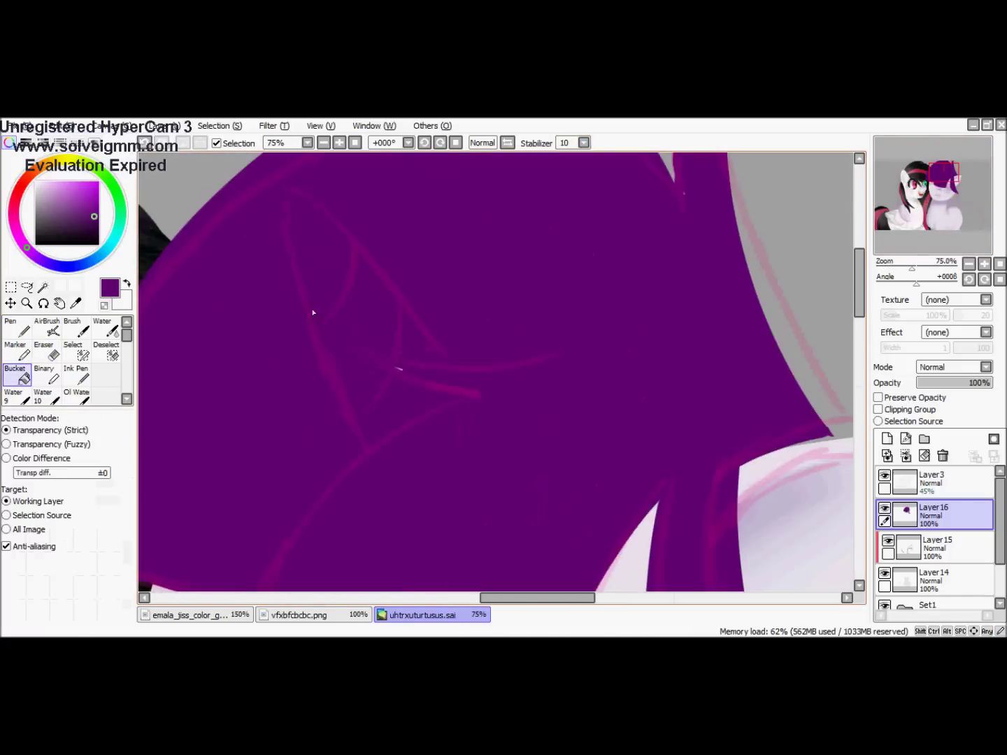
key("ctrl+z")
Fill the right pony's whole mane outline, including the area around the horn, with dark purple using the Bucket
key("n")
left_click(16, 374)
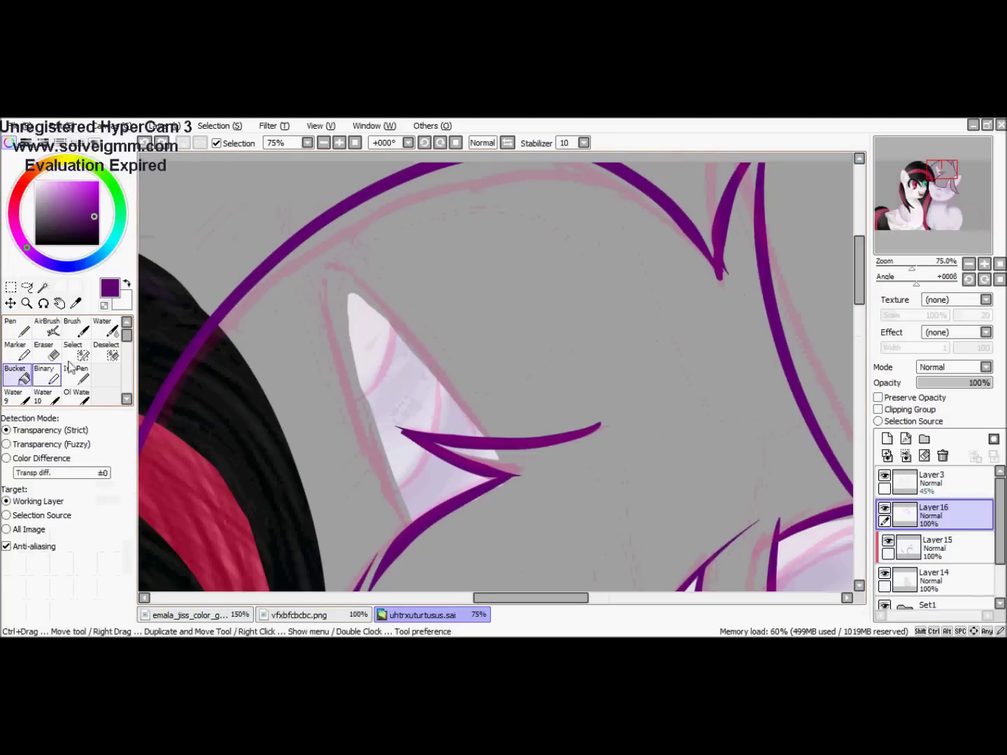
left_click(434, 443)
Lower the mane layer's opacity to 44% and erase the purple covering the horn with the size 80 Eraser, leaving the small strand across it
key("e")
key("bracketright")
key("bracketright")
key("bracketright")
key("bracketright")
key("bracketright")
mouse_move(392, 377)
left_mouse_down()
mouse_move(423, 475)
mouse_move(365, 358)
left_mouse_up()
mouse_move(354, 306)
left_mouse_down()
mouse_move(362, 337)
mouse_move(437, 419)
left_mouse_up()
left_click_drag(595, 400, 576, 295)
left_click_drag(376, 342, 397, 409)
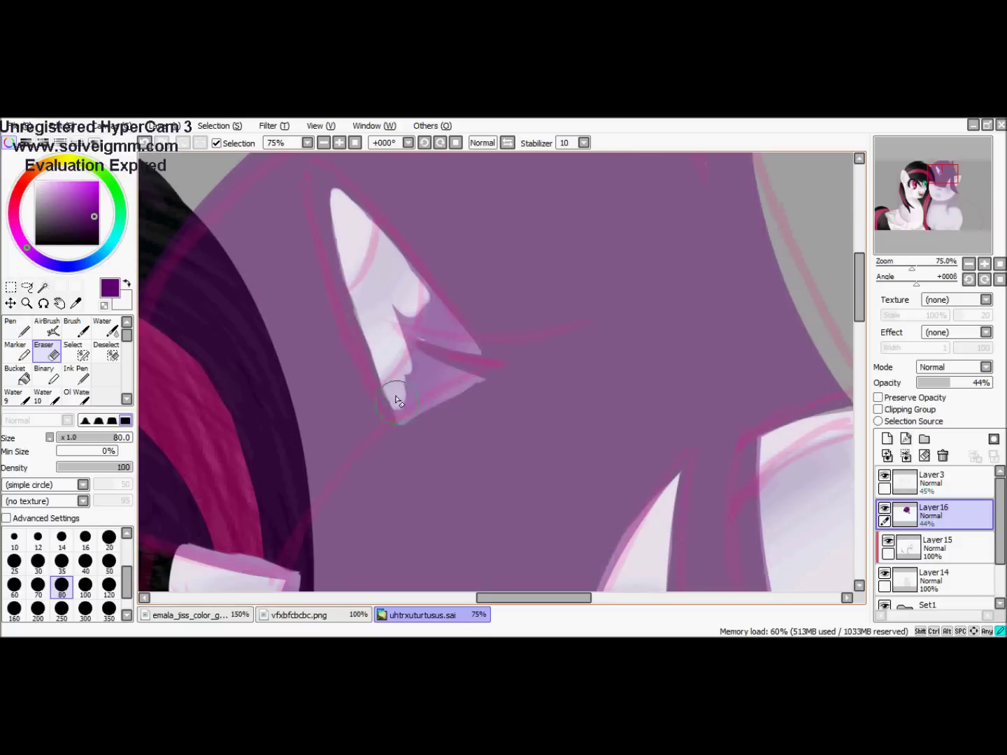
mouse_move(411, 356)
left_mouse_down()
mouse_move(409, 397)
mouse_move(398, 305)
mouse_move(410, 386)
left_mouse_up()
key("ctrl+z")
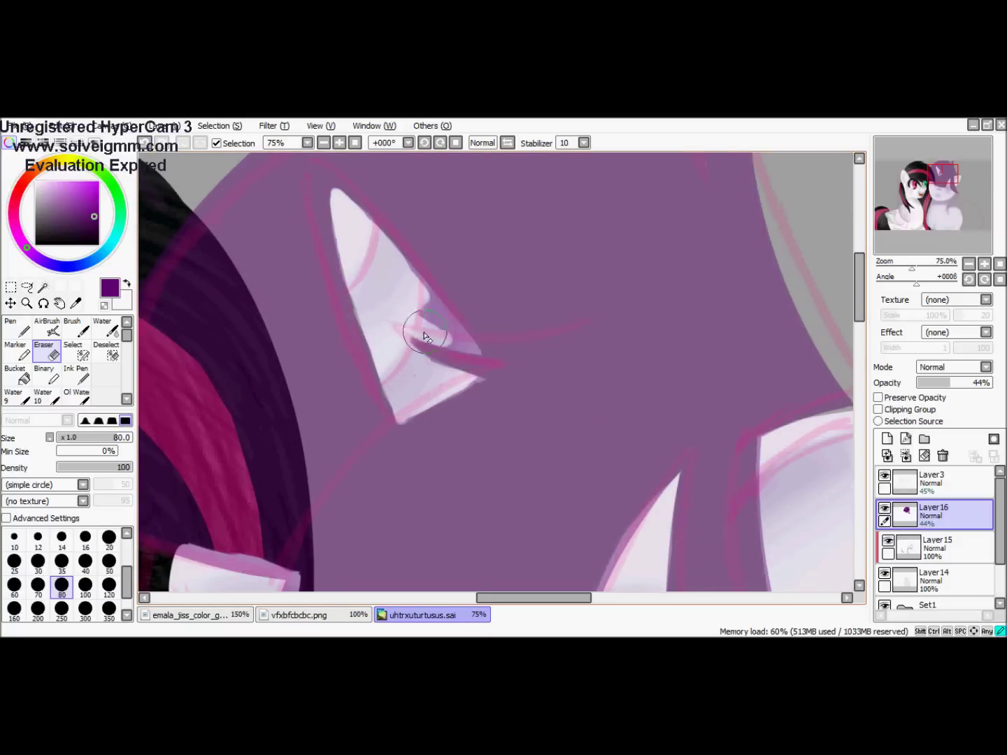
scroll(453, 346, "down", 5)
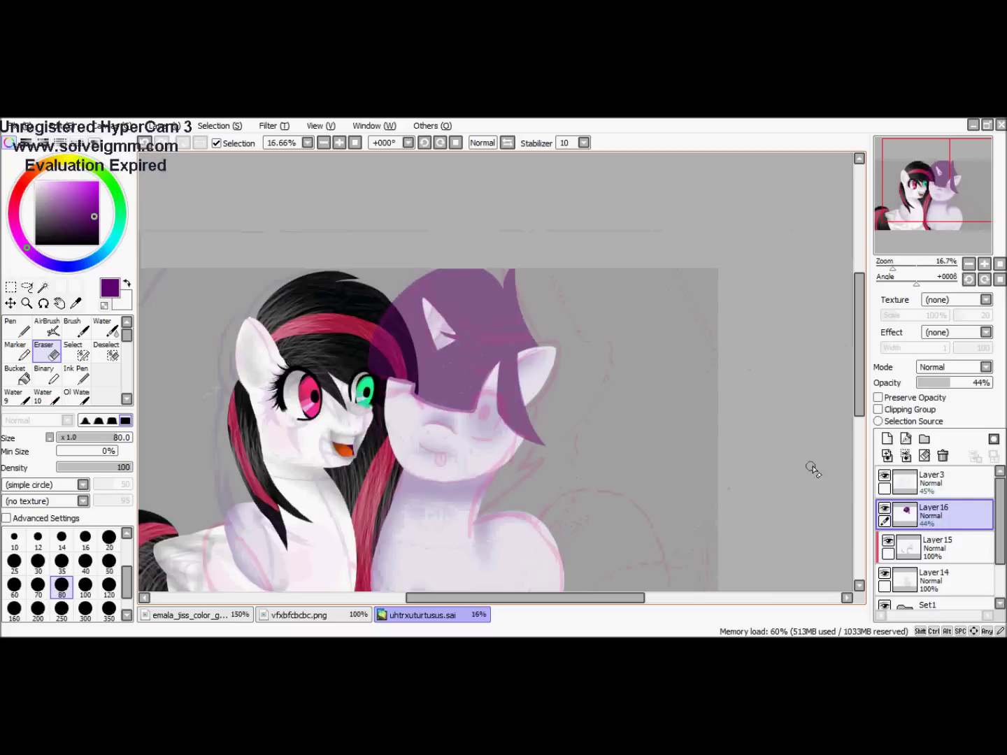
Restore the mane layer's opacity to 100% and sharpen the purple strand and edges around the horn with the size 16 Pen
left_click(983, 382)
scroll(589, 385, "up", 8)
key("n")
mouse_move(560, 248)
left_mouse_down()
mouse_move(370, 223)
mouse_move(349, 230)
left_mouse_up()
left_click(144, 143)
key("bracketleft")
key("bracketleft")
key("bracketleft")
key("bracketleft")
key("bracketleft")
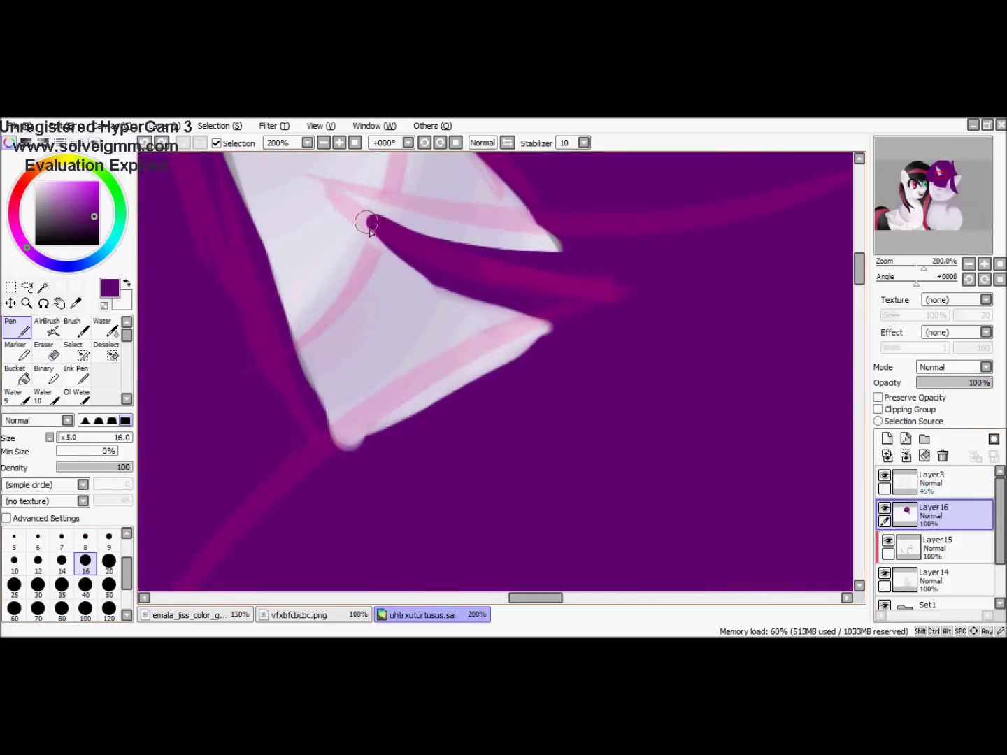
left_click_drag(394, 425, 487, 381)
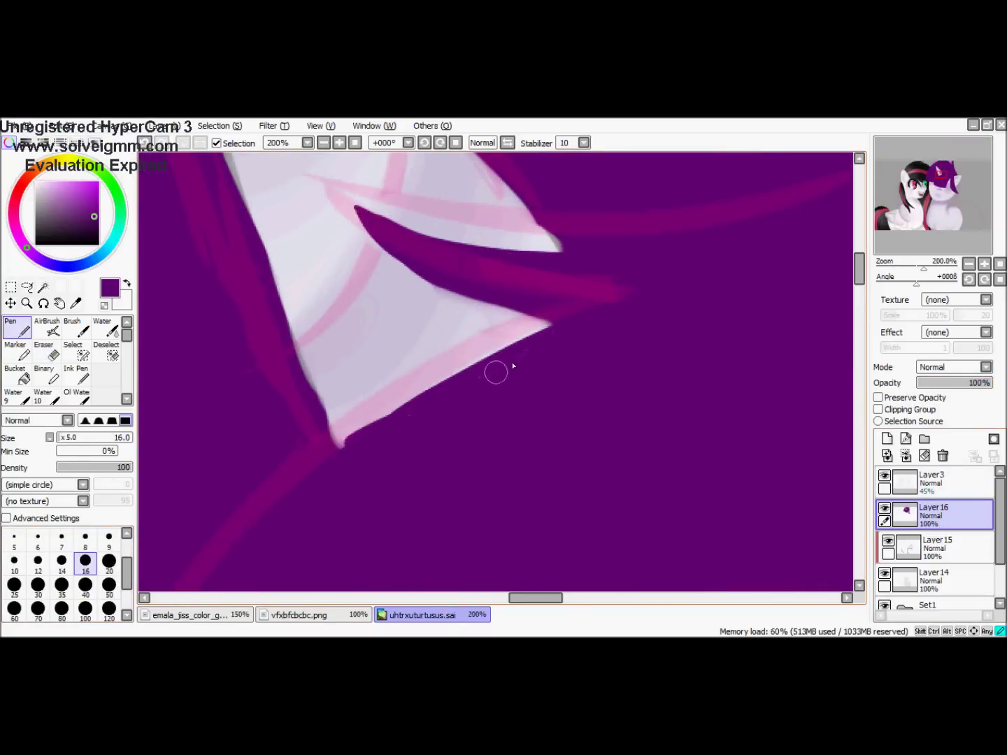
Hide the sketch and fill the small gap at the fringe's lower corner with dark purple using the Pen
scroll(386, 424, "down", 6)
left_click(884, 474)
scroll(458, 286, "up", 5)
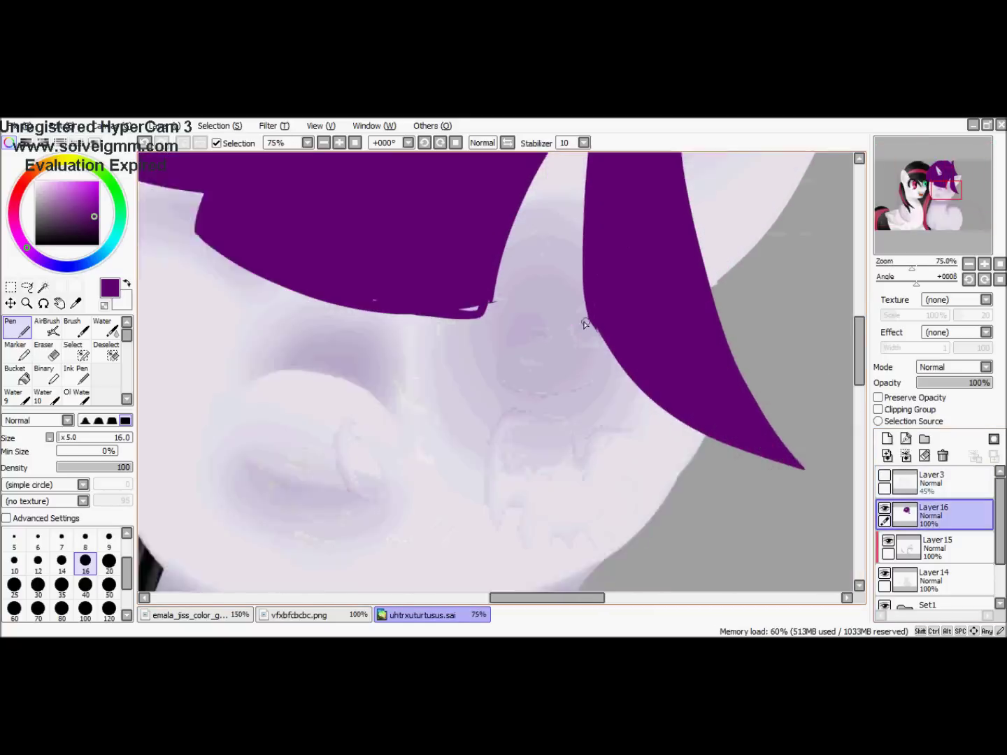
left_click_drag(458, 286, 451, 314)
key("e")
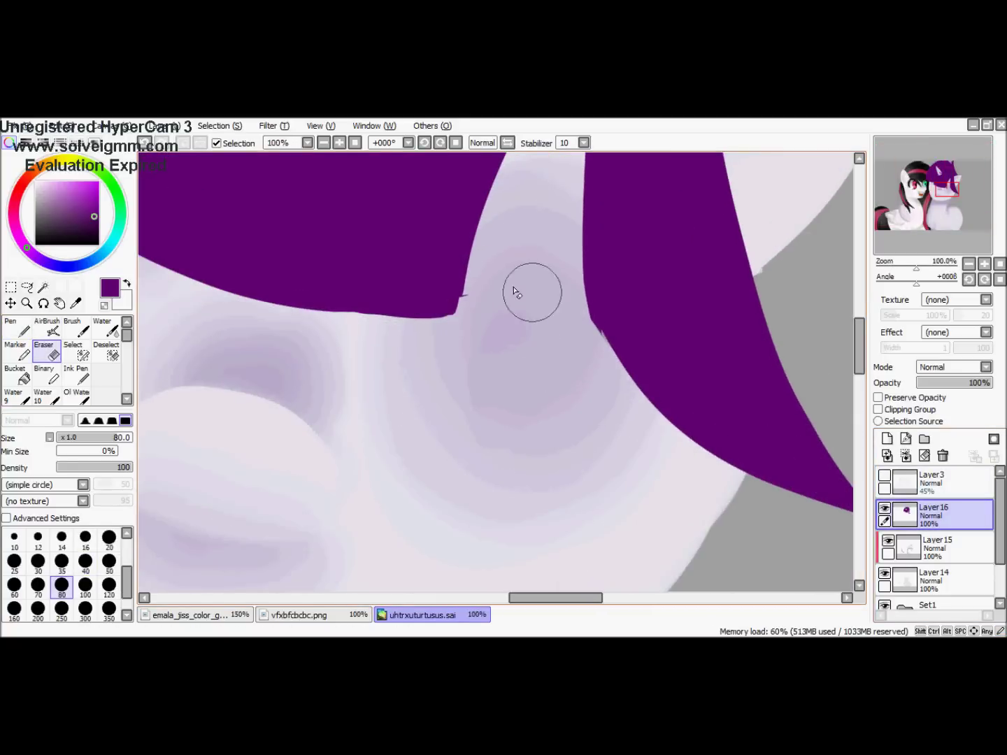
key("n")
Show the sketch, add a new layer, and outline the lower mane behind the neck with the size 35 Pen and stabilizer S-7
scroll(469, 273, "down", 6)
left_click(885, 475)
scroll(426, 435, "up", 4)
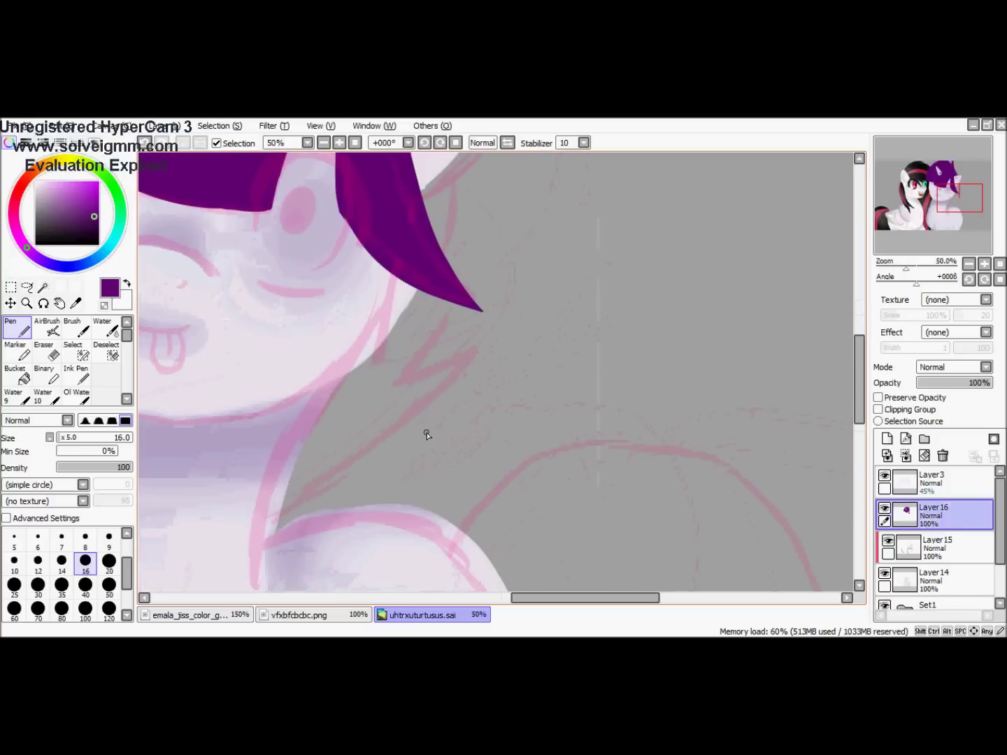
left_click(142, 144)
left_click(583, 142)
left_click(568, 394)
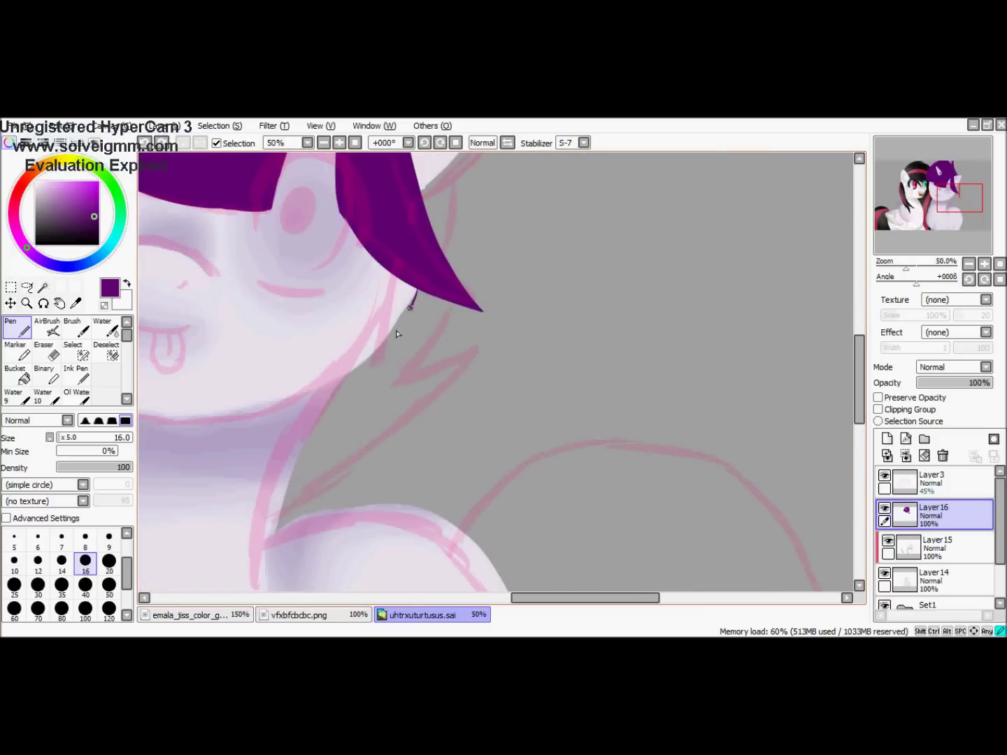
left_click(886, 438)
mouse_move(406, 283)
left_mouse_down()
mouse_move(241, 541)
mouse_move(456, 337)
left_mouse_up()
left_click_drag(449, 253, 332, 432)
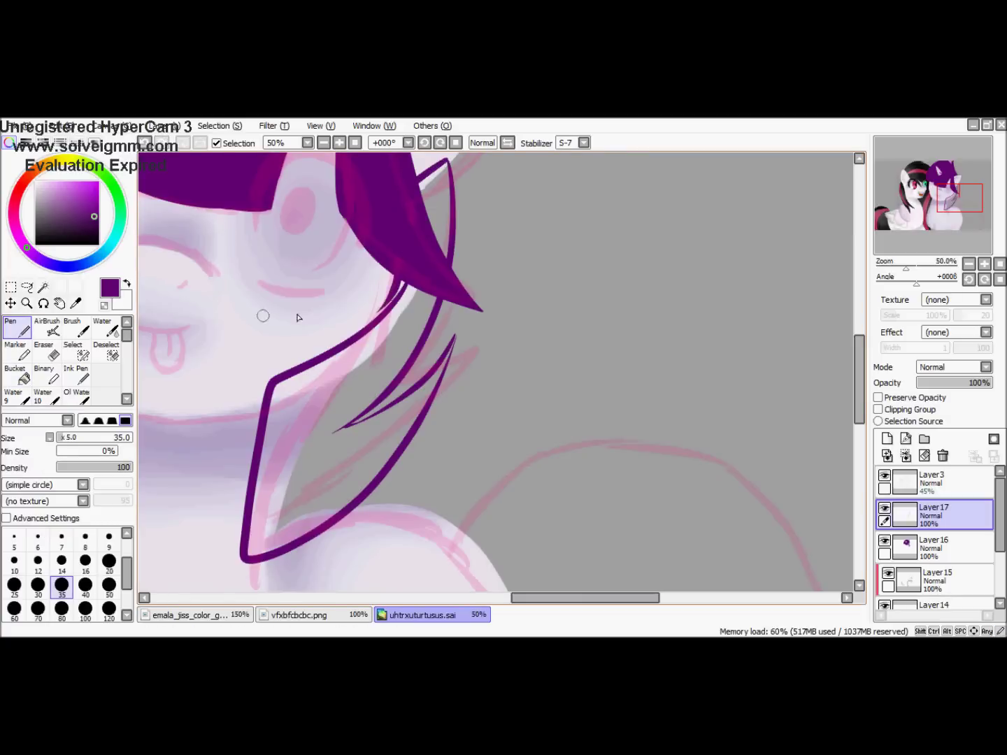
Fill the lower mane outline with dark purple and clean the pointed strand tip with the size 35 Eraser at stabilizer 10
key("b")
left_click(306, 445)
key("n")
scroll(441, 349, "up", 4)
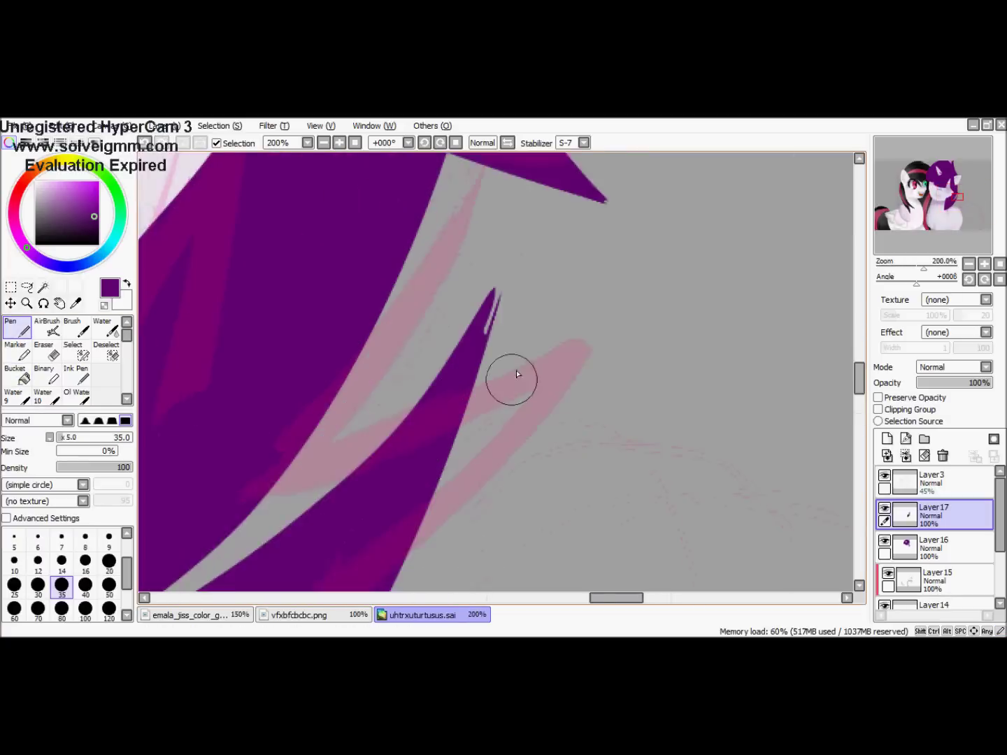
scroll(517, 374, "up", 2)
left_click(583, 142)
left_click(566, 246)
key("e")
left_click_drag(490, 315, 516, 285)
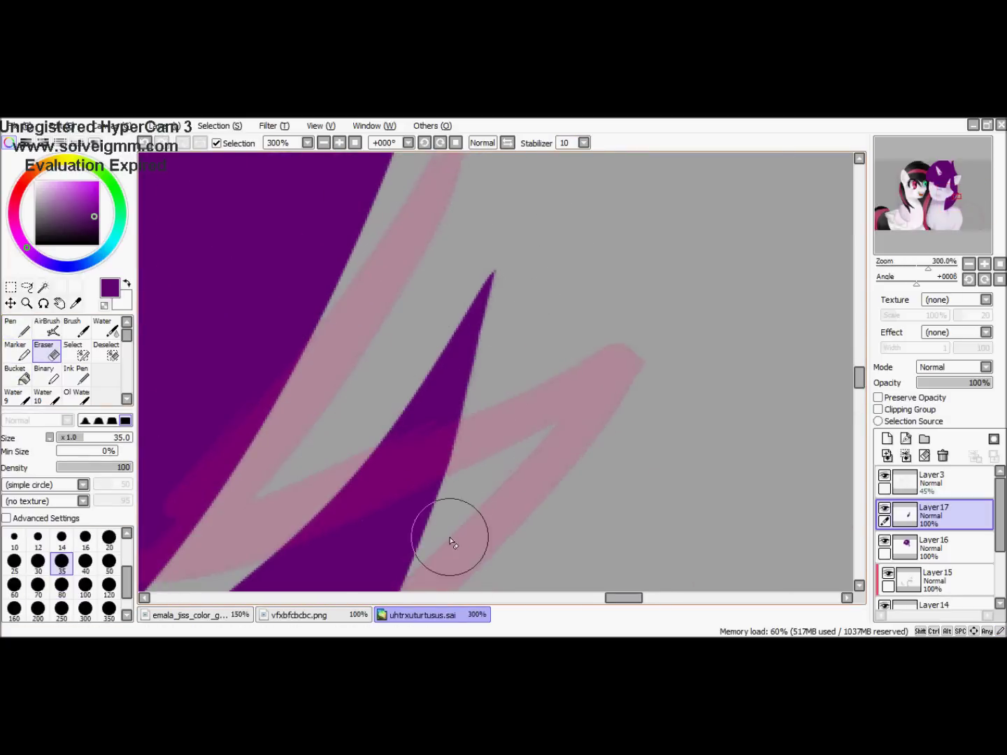
scroll(485, 377, "down", 5)
Move the lower mane's Layer17 beneath Layer14 so the hair sits behind the right pony's body
mouse_move(934, 515)
left_mouse_down()
mouse_move(925, 551)
mouse_move(922, 534)
left_mouse_up()
key("minus")
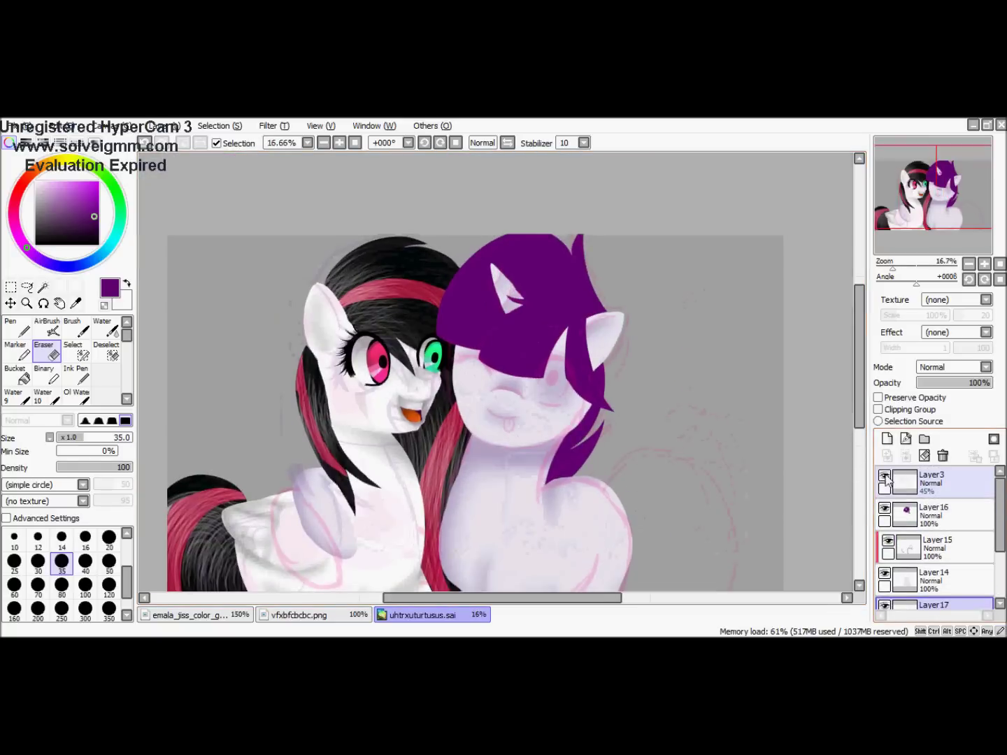
scroll(614, 468, "down", 1)
scroll(720, 467, "up", 3)
scroll(947, 555, "down", 1)
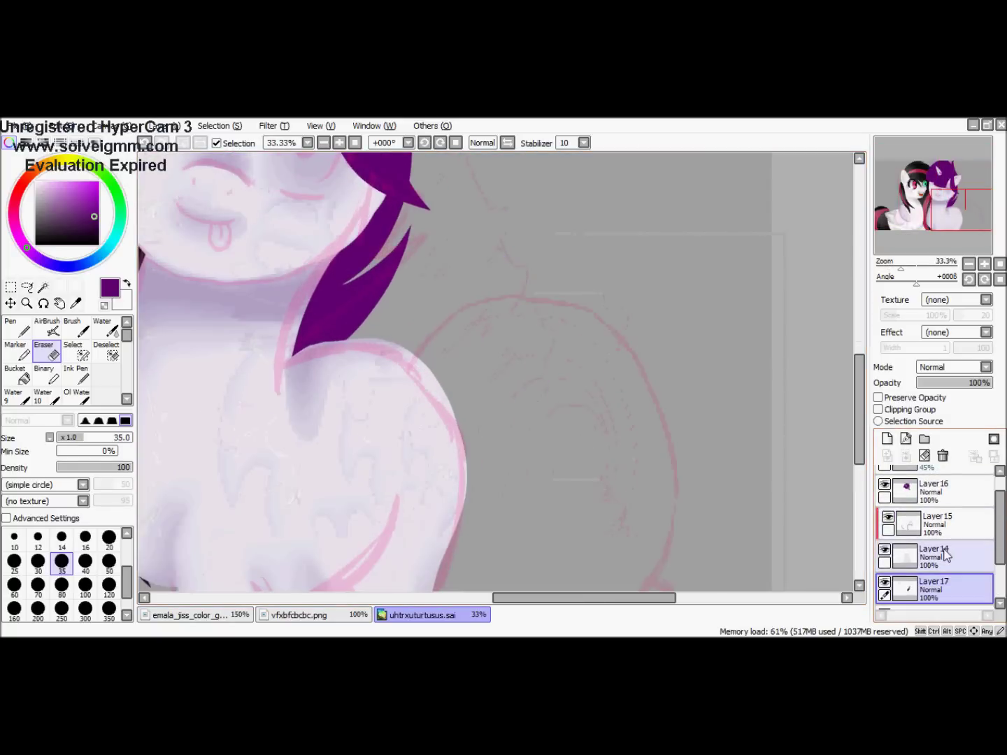
Outline the right pony's rounded tail on Layer17 with the size 80 Pen and fill it with dark purple using the Bucket
key("n")
scroll(220, 345, "down", 1)
mouse_move(450, 344)
left_mouse_down()
mouse_move(621, 506)
mouse_move(632, 538)
left_mouse_up()
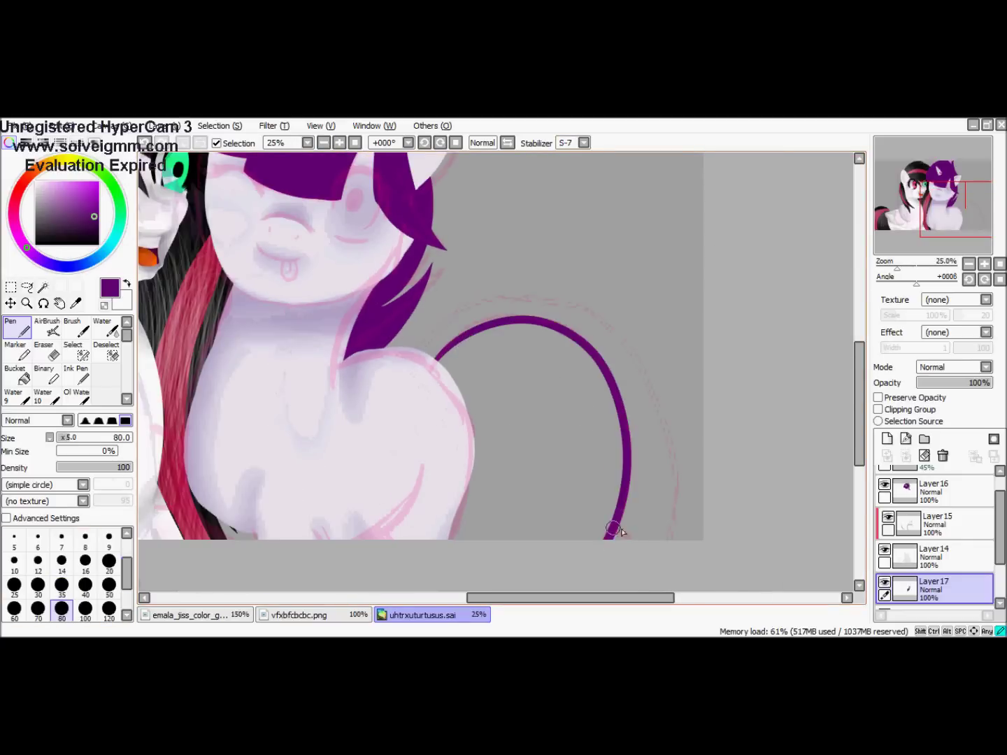
left_click(17, 375)
left_click(545, 419)
scroll(545, 418, "down", 3)
scroll(612, 478, "up", 3)
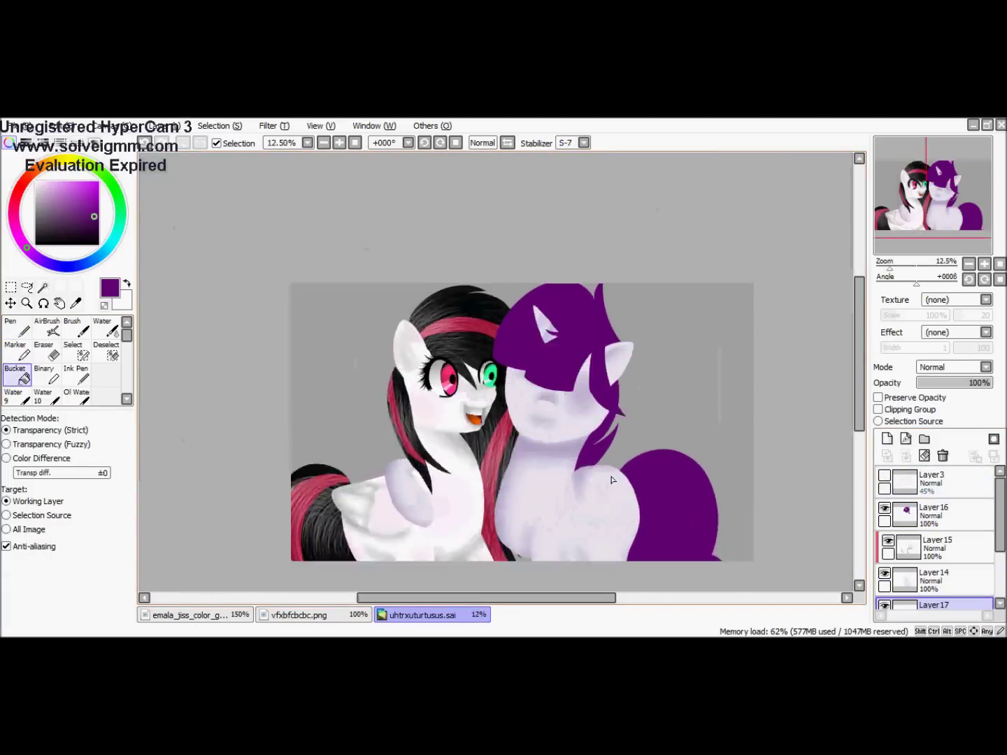
scroll(629, 409, "down", 1)
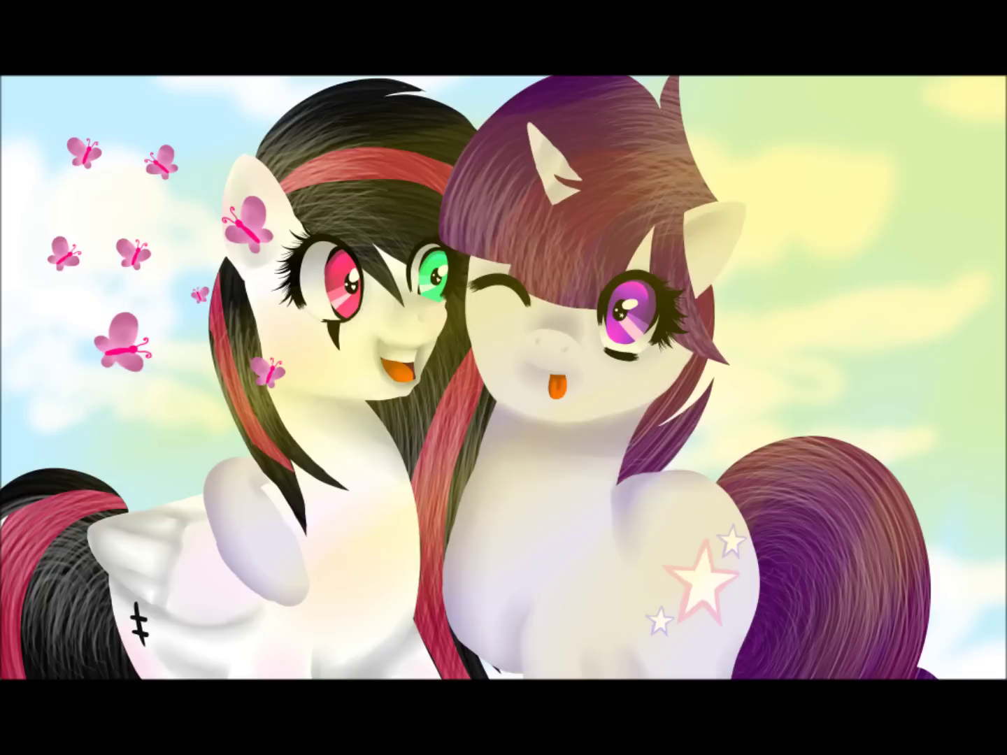